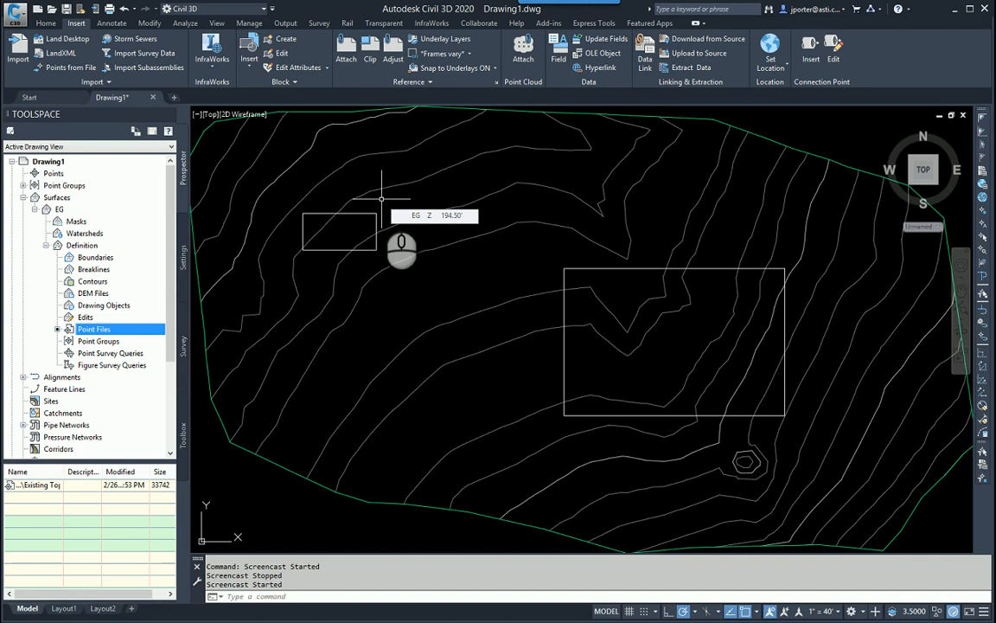
# - Select the smaller rectangle on the EG surface, check its side lengths, and clear the selection
pyautogui.moveTo(321, 240); pyautogui.dragTo(495, 254, button='middle')
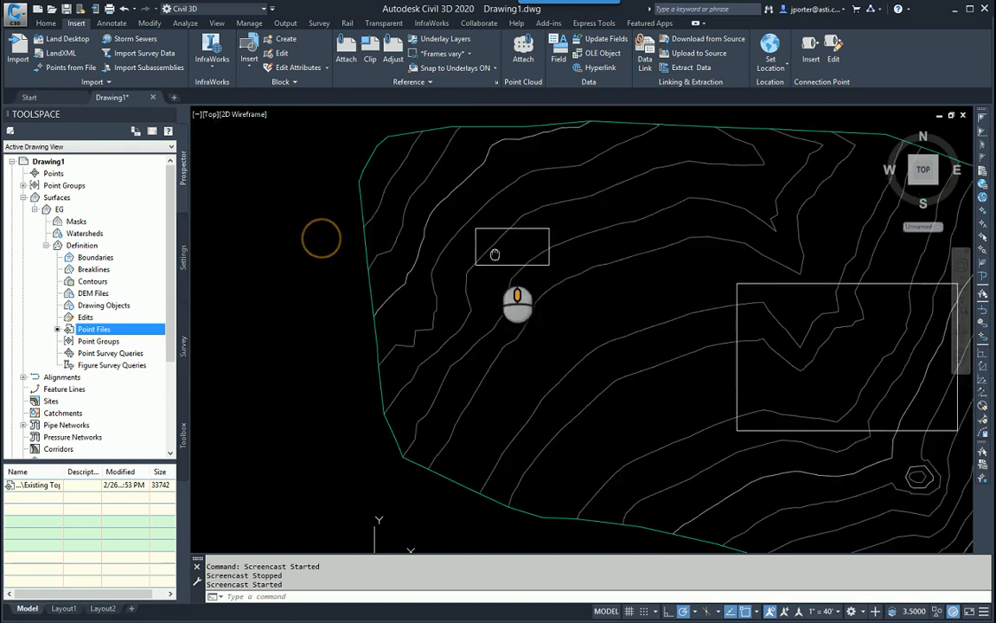
pyautogui.scroll(3, 515, 247)
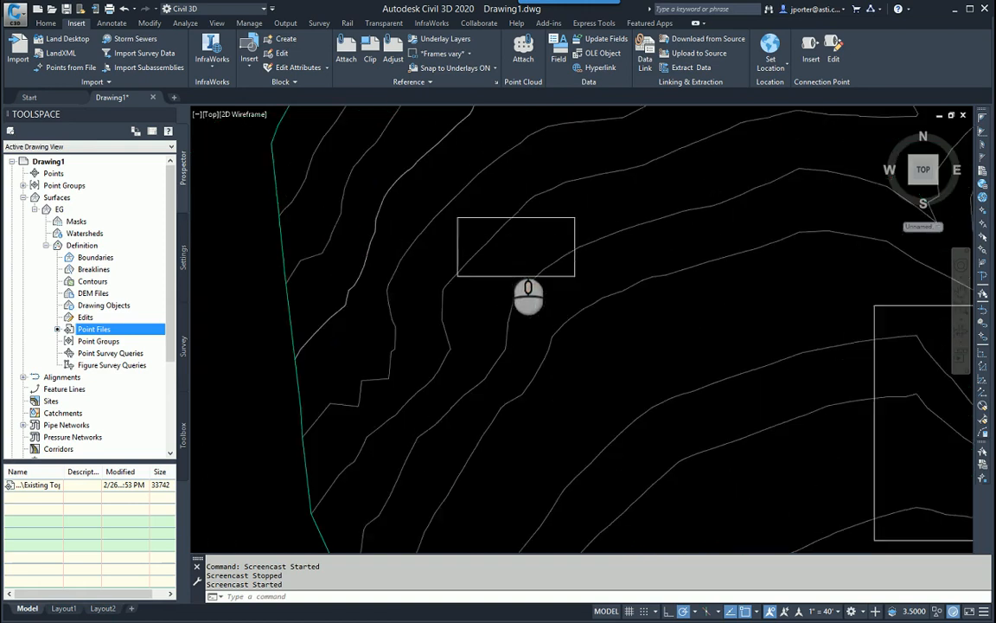
pyautogui.click(622, 202)
pyautogui.click(616, 264)
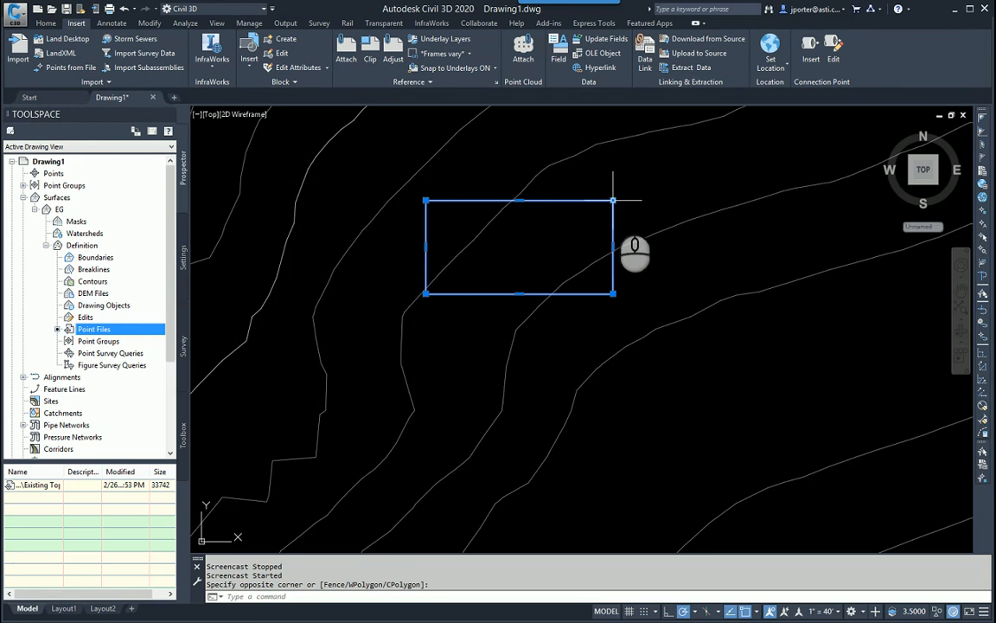
pyautogui.moveTo(613, 201)
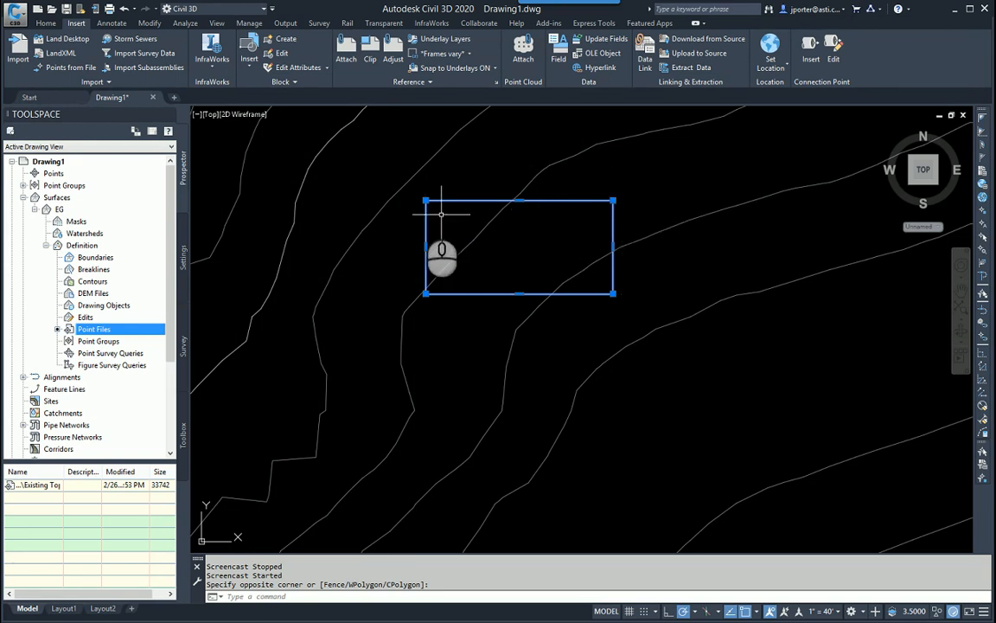
pyautogui.moveTo(426, 203)
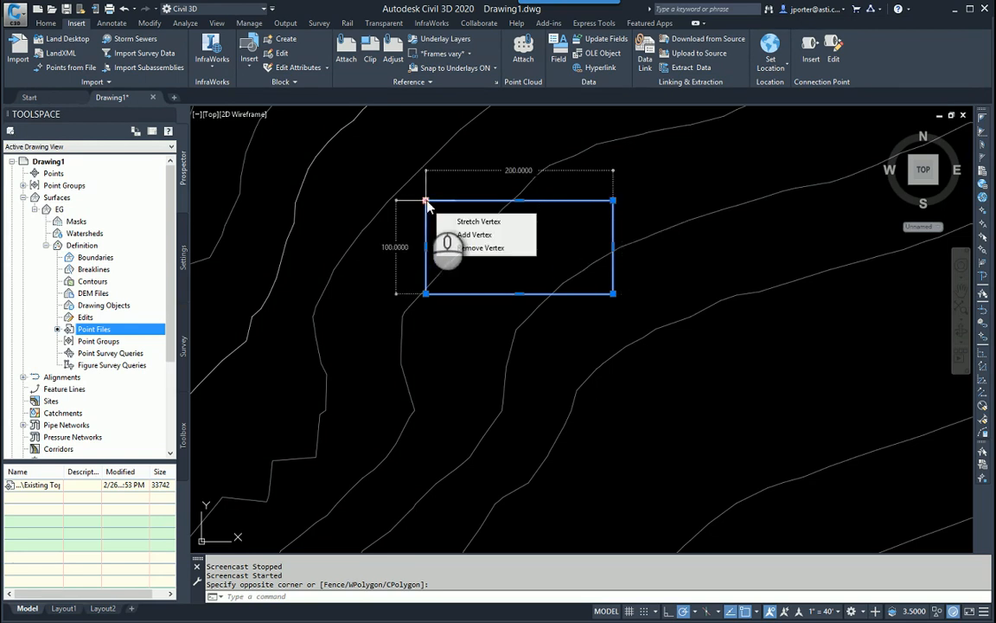
pyautogui.press('Escape')
pyautogui.press('Escape')
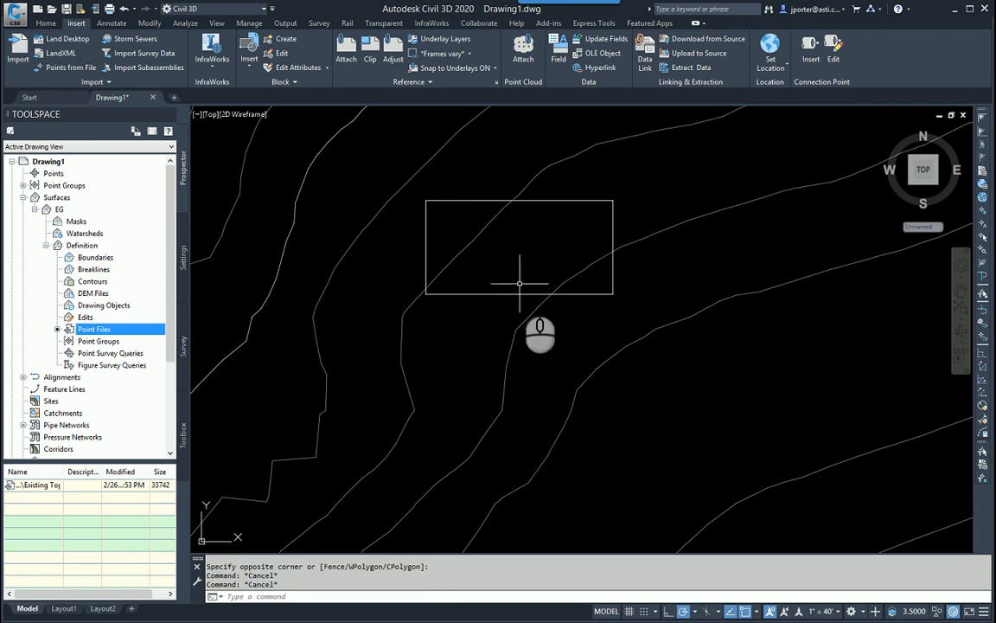
pyautogui.moveTo(504, 269); pyautogui.dragTo(500, 281, button='middle')
pyautogui.scroll(-2, 489, 304)
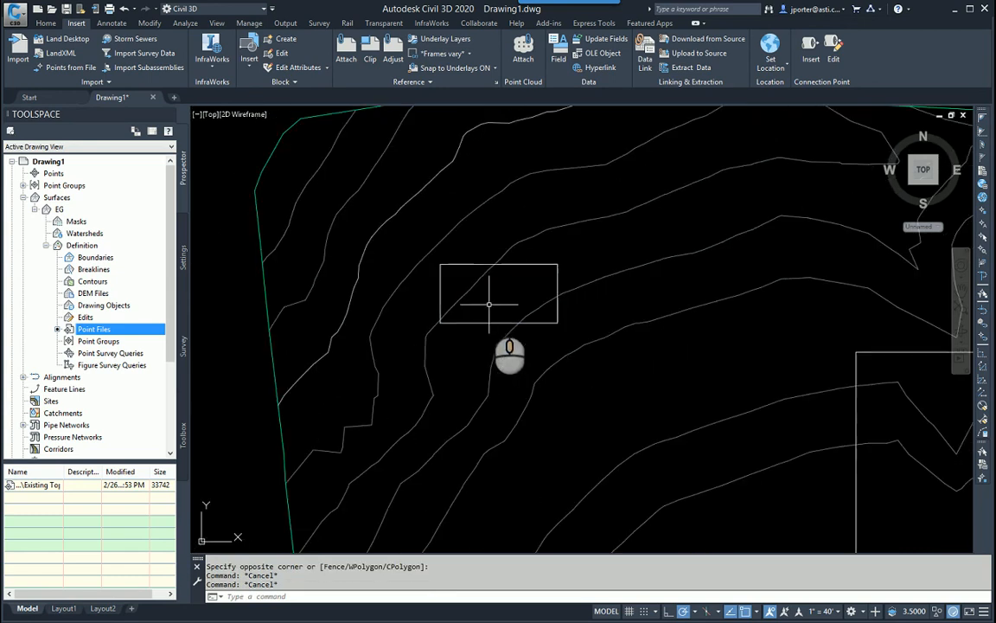
# - Collapse the Surfaces branch and start Create Feature Lines from Objects on the smaller rectangle
pyautogui.click(48, 23)
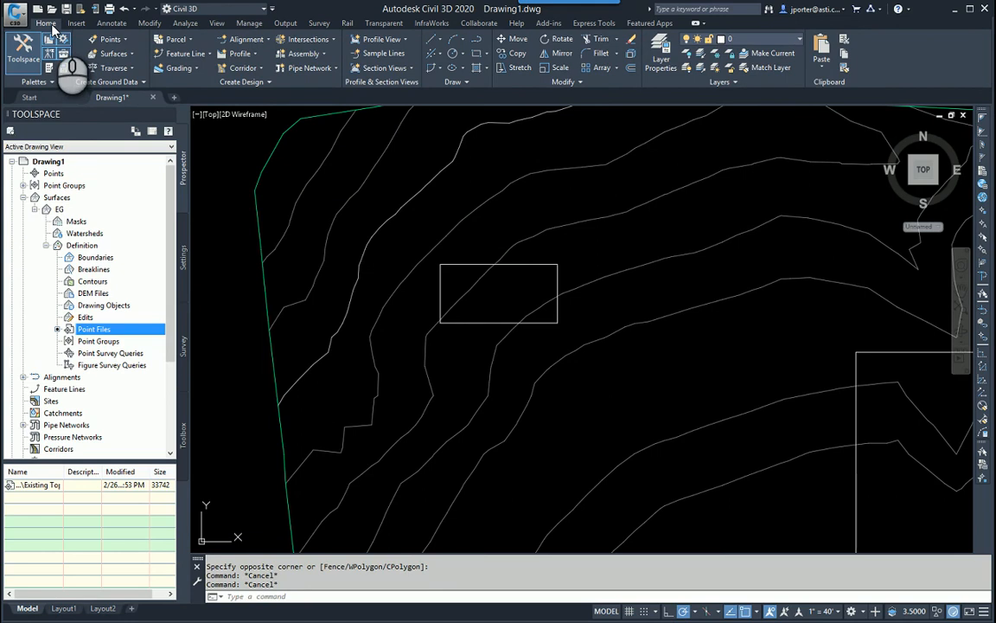
pyautogui.rightClick(440, 281)
pyautogui.click(573, 257)
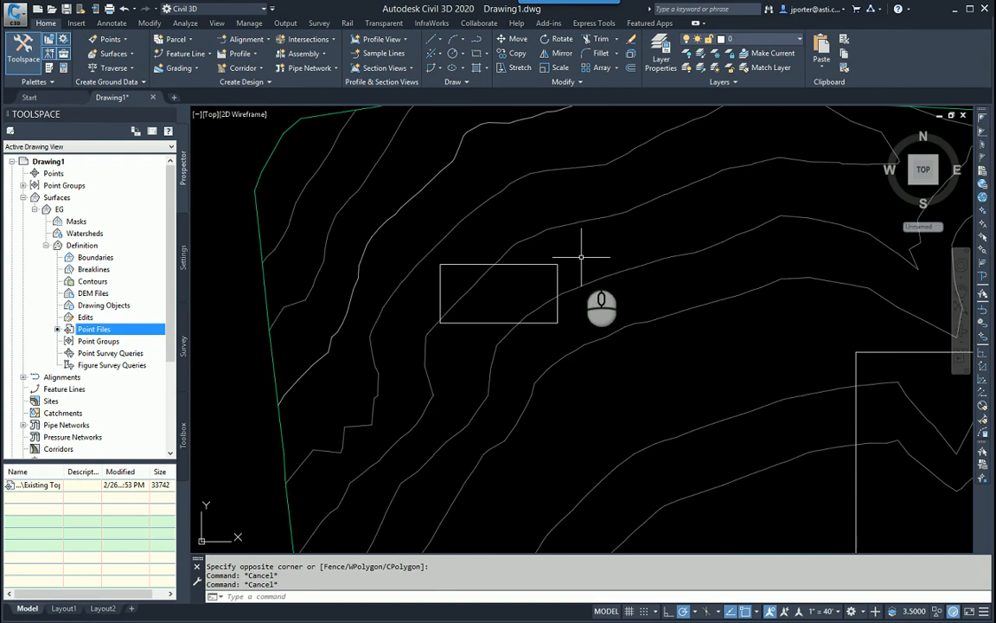
pyautogui.click(22, 197)
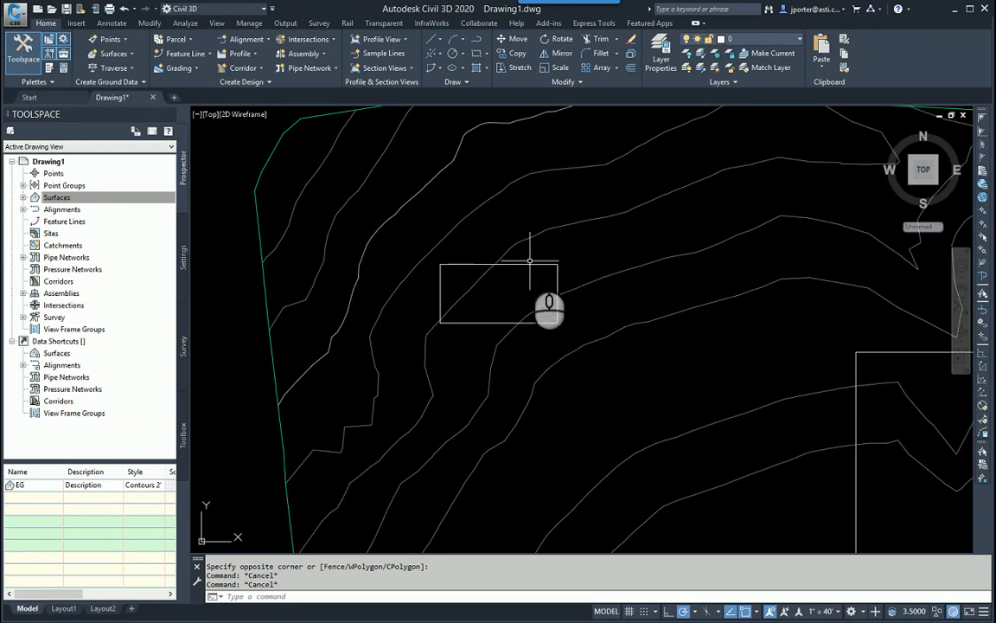
pyautogui.moveTo(529, 259)
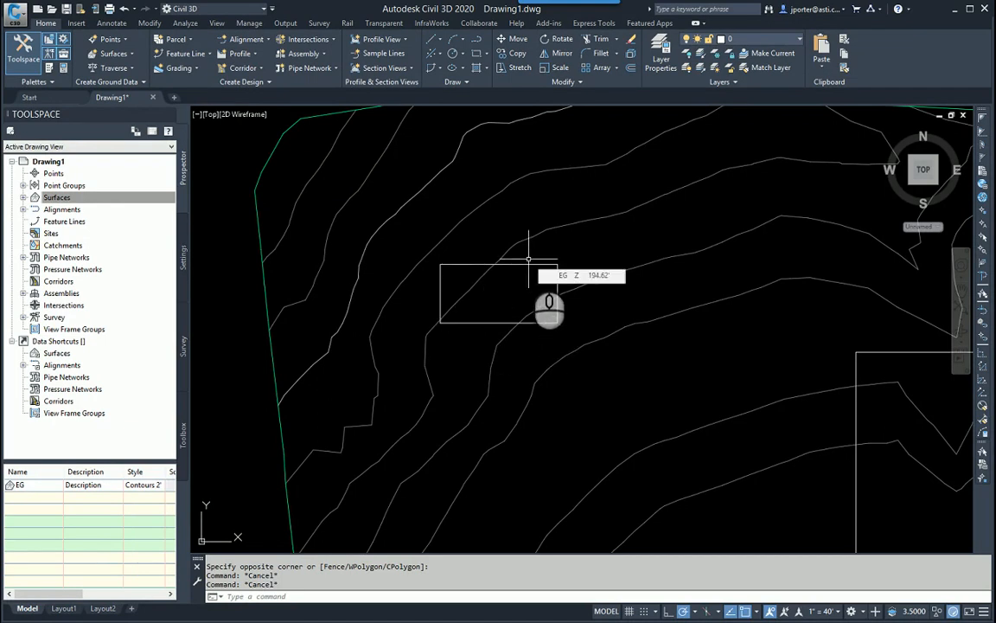
pyautogui.click(188, 60)
pyautogui.click(195, 98)
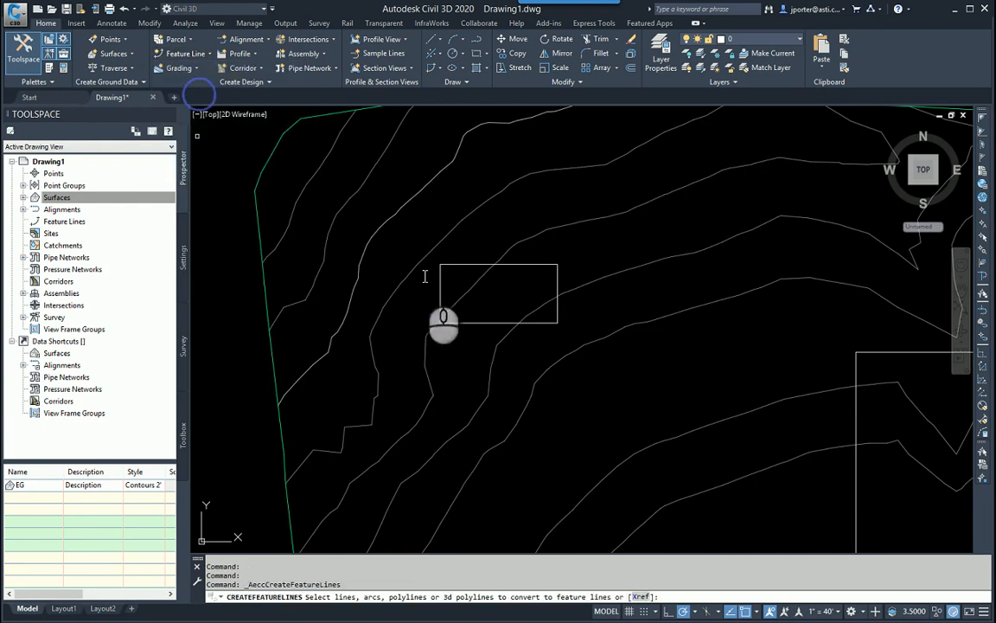
pyautogui.click(476, 265)
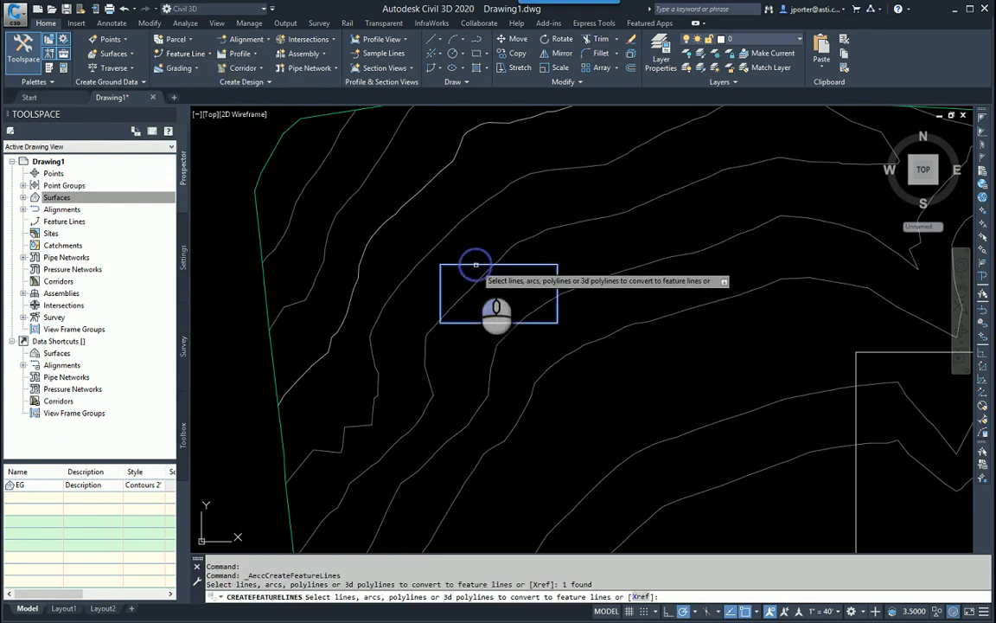
pyautogui.rightClick(477, 251)
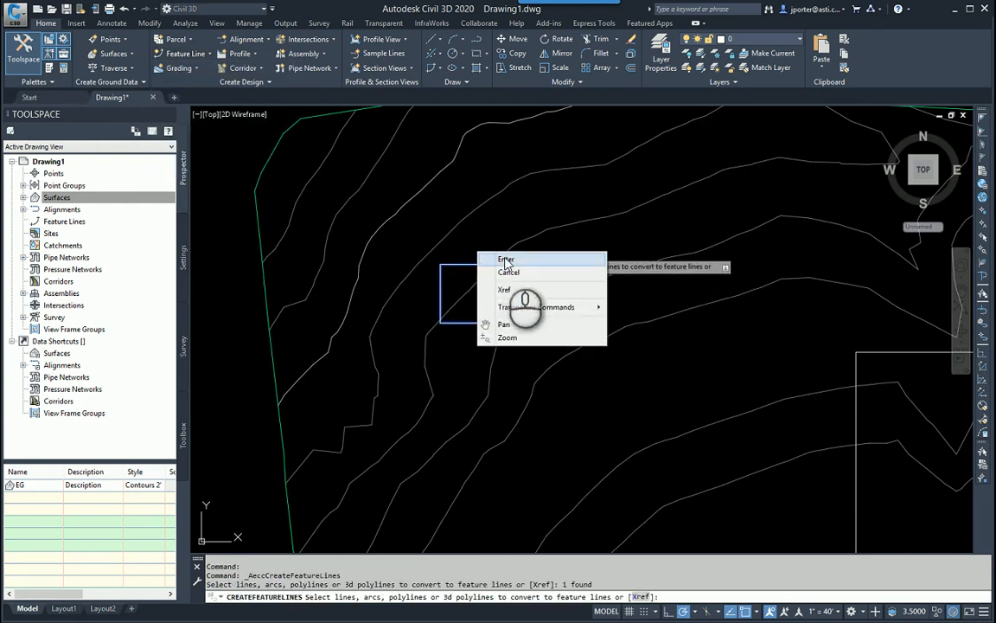
pyautogui.click(506, 261)
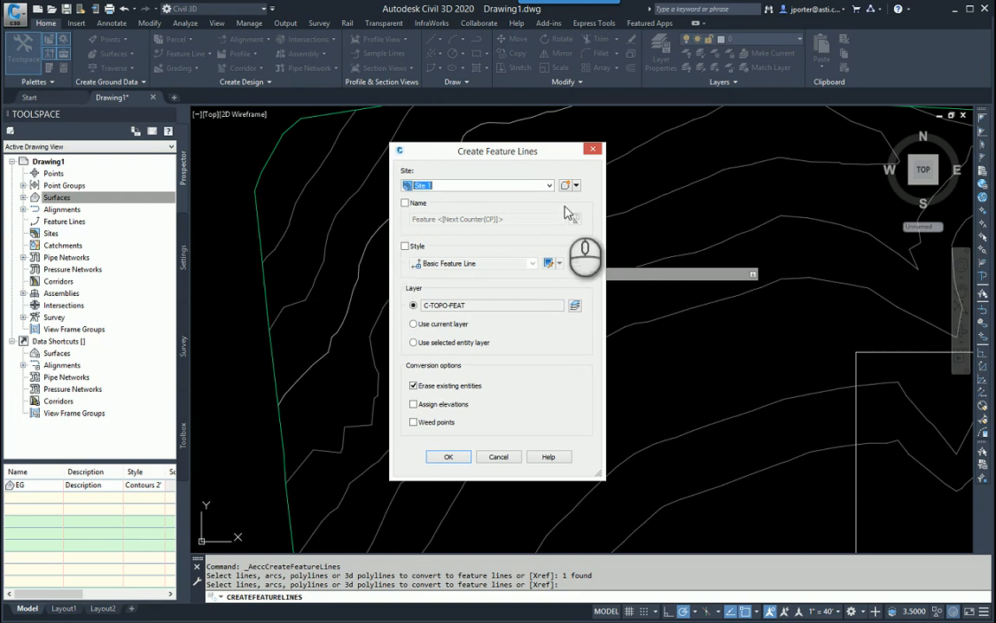
# - Place the feature line in Site 1, name it BLDG OUTLINE, and enable Assign elevations
pyautogui.click(543, 185)
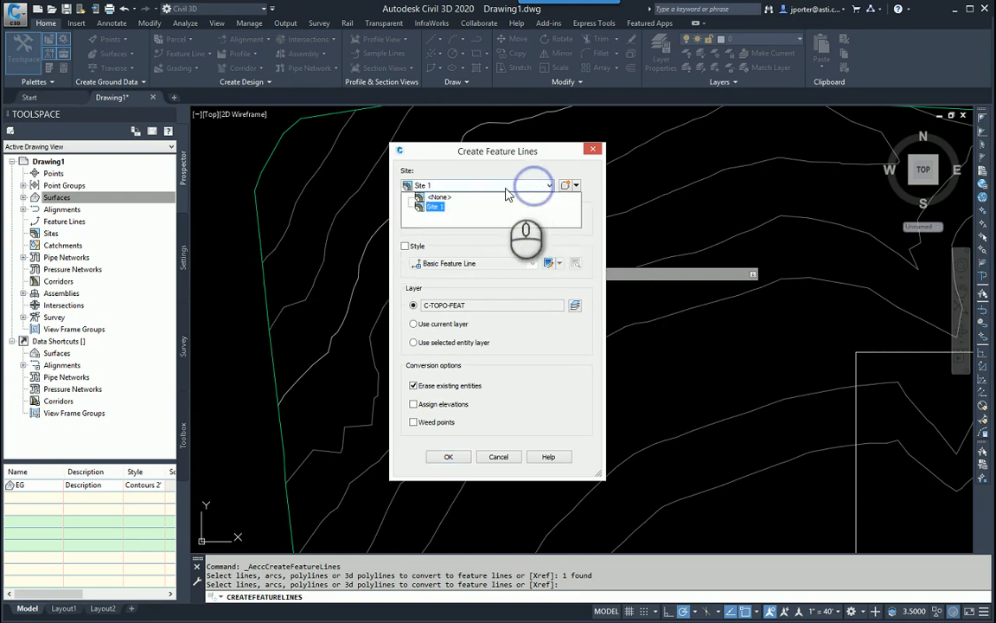
pyautogui.click(435, 206)
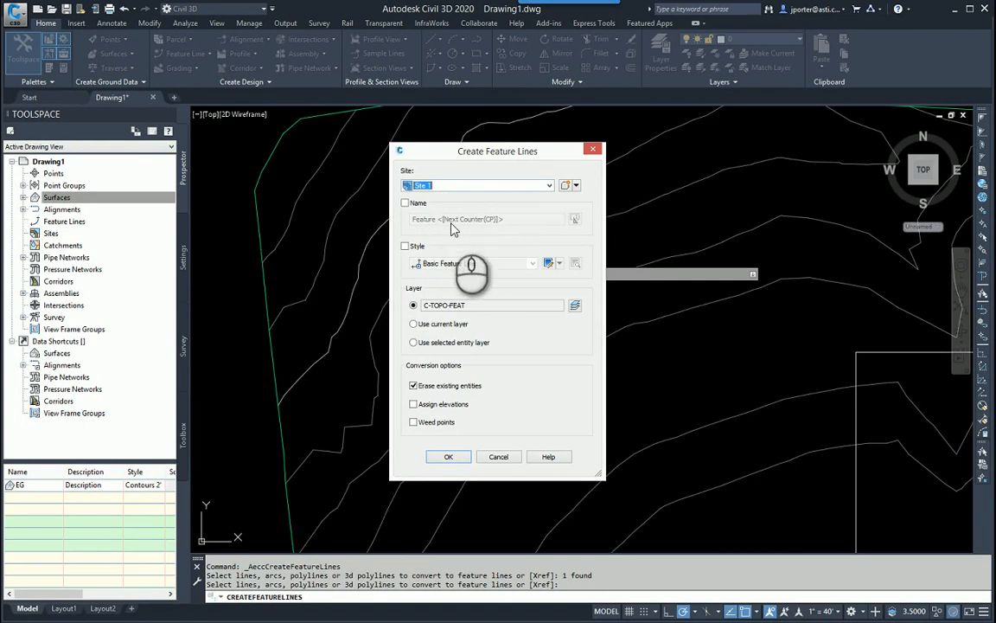
pyautogui.click(405, 202)
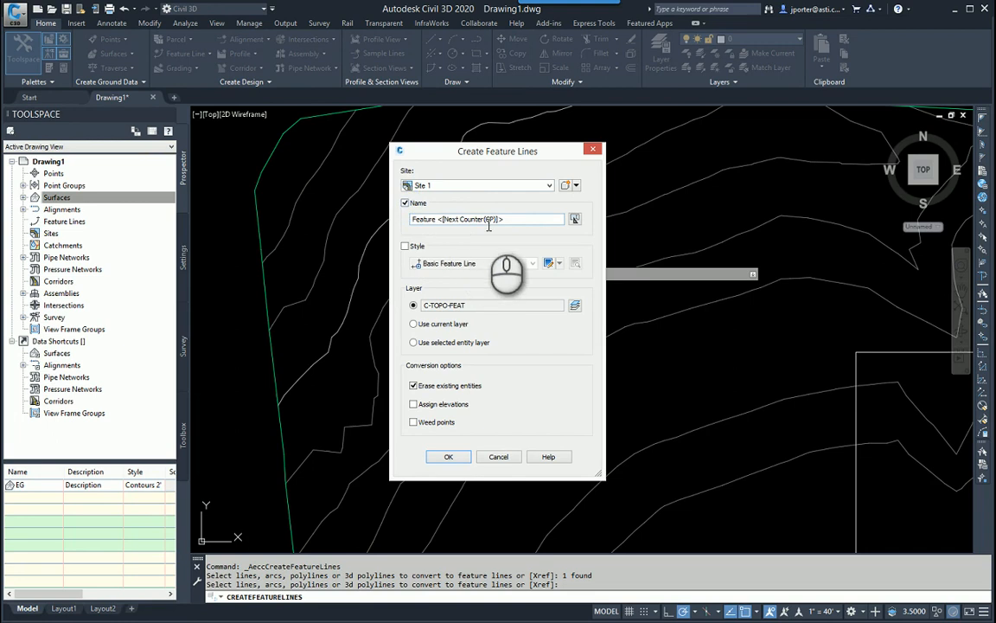
pyautogui.click(500, 219)
pyautogui.write('bldg')
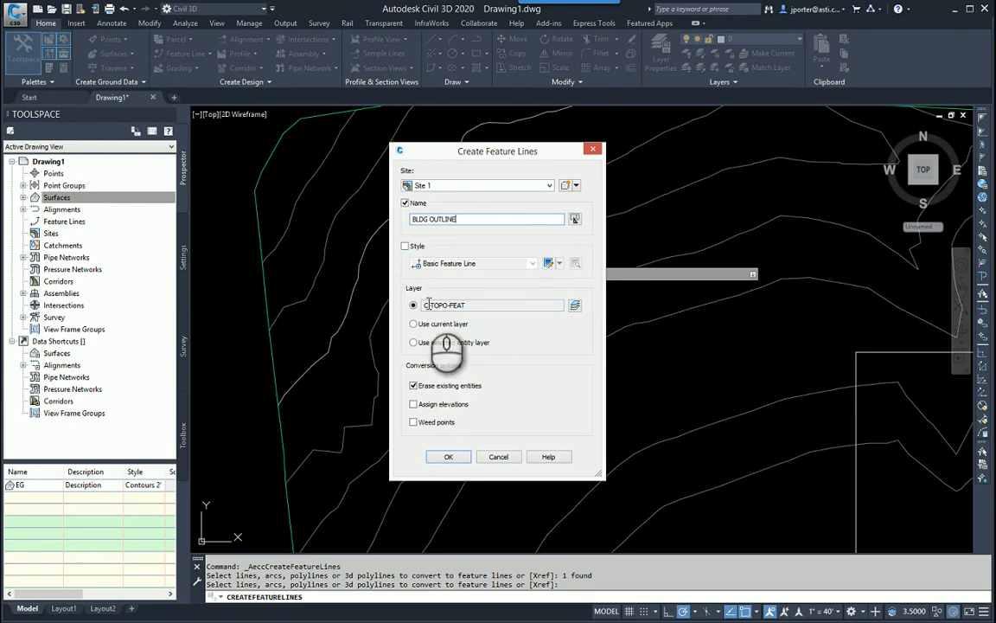
pyautogui.click(414, 404)
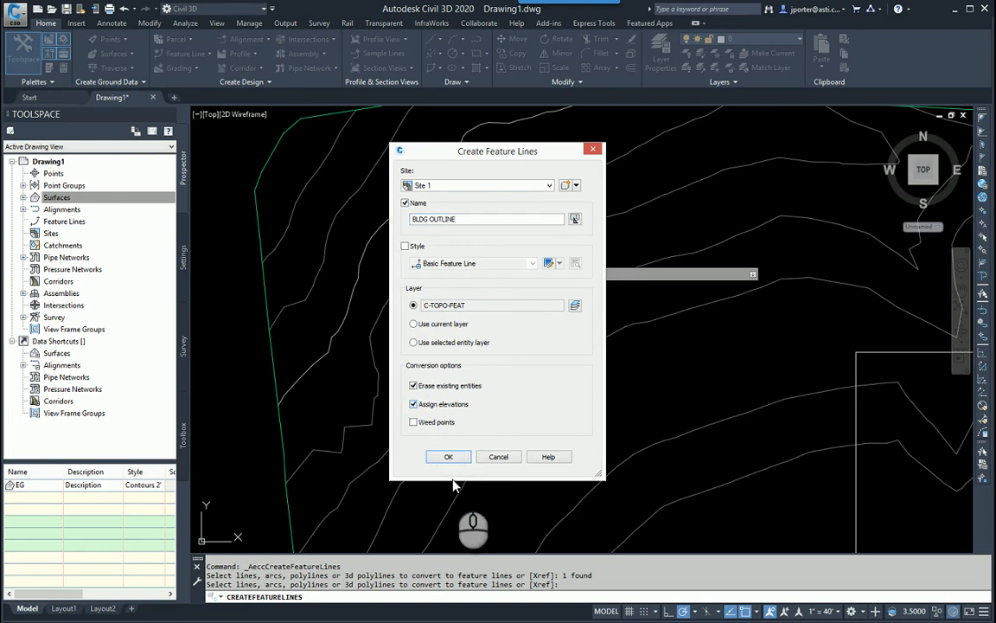
# - Assign the feature line's elevations from the EG surface without intermediate grade break points, creating the feature line
pyautogui.click(449, 456)
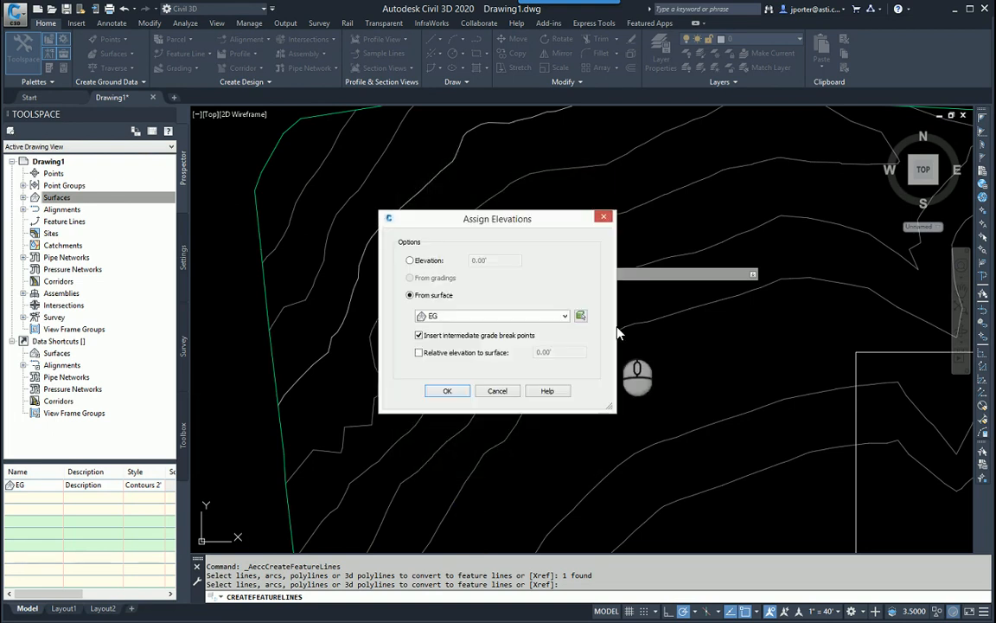
pyautogui.click(433, 337)
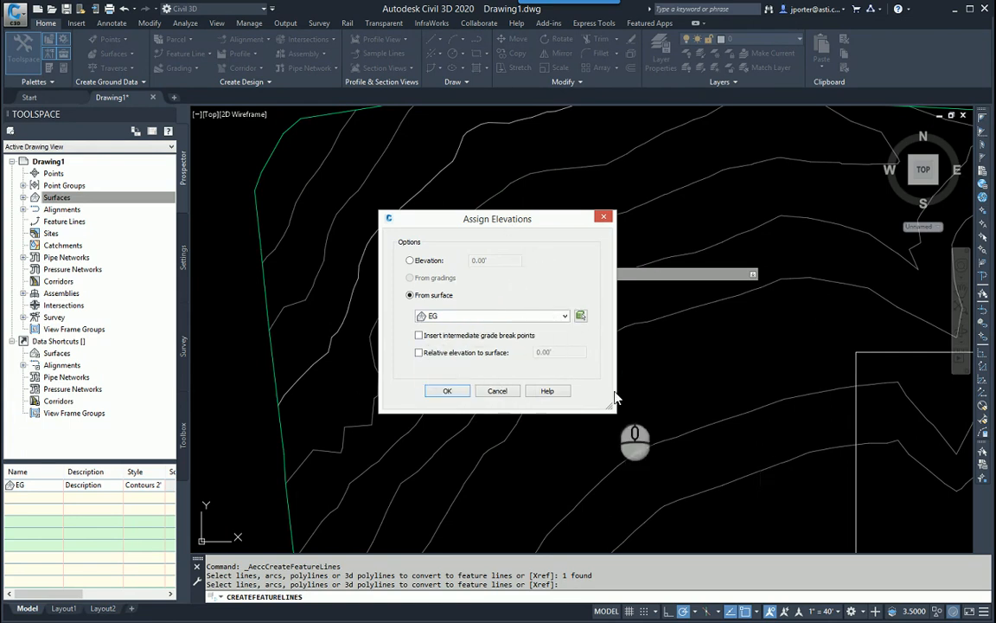
pyautogui.click(447, 391)
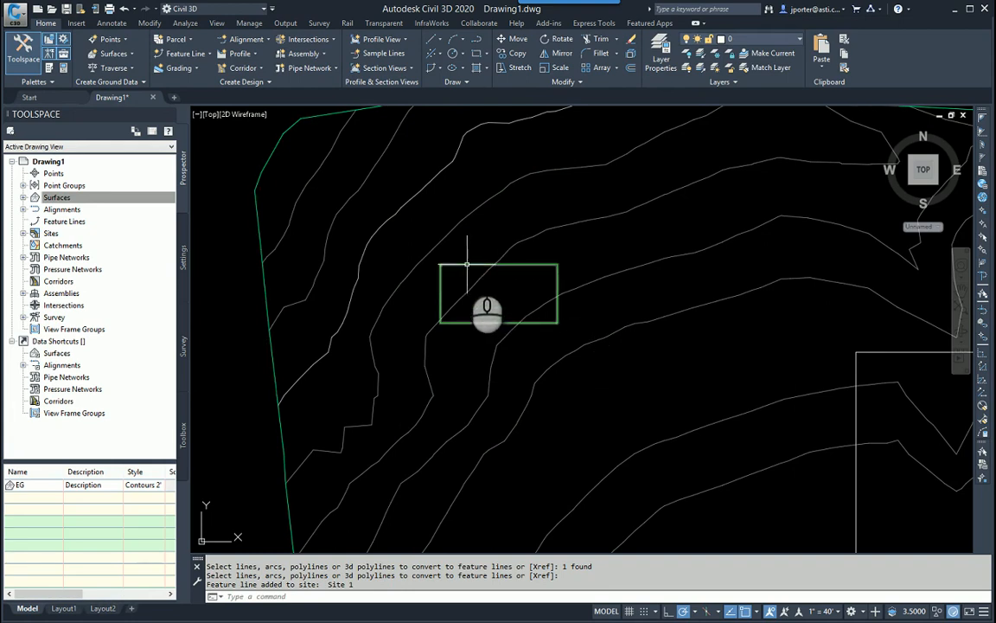
# - Expand Site 1 under Sites and open the Elevation Editor for BLDG OUTLINE, keeping the rectangle in view
pyautogui.click(466, 262)
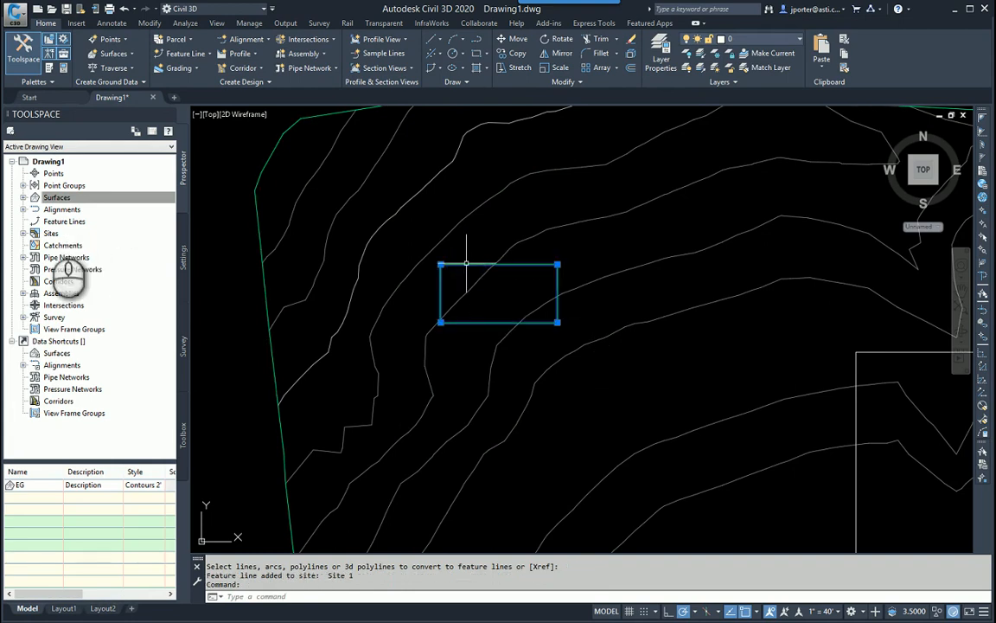
pyautogui.click(23, 233)
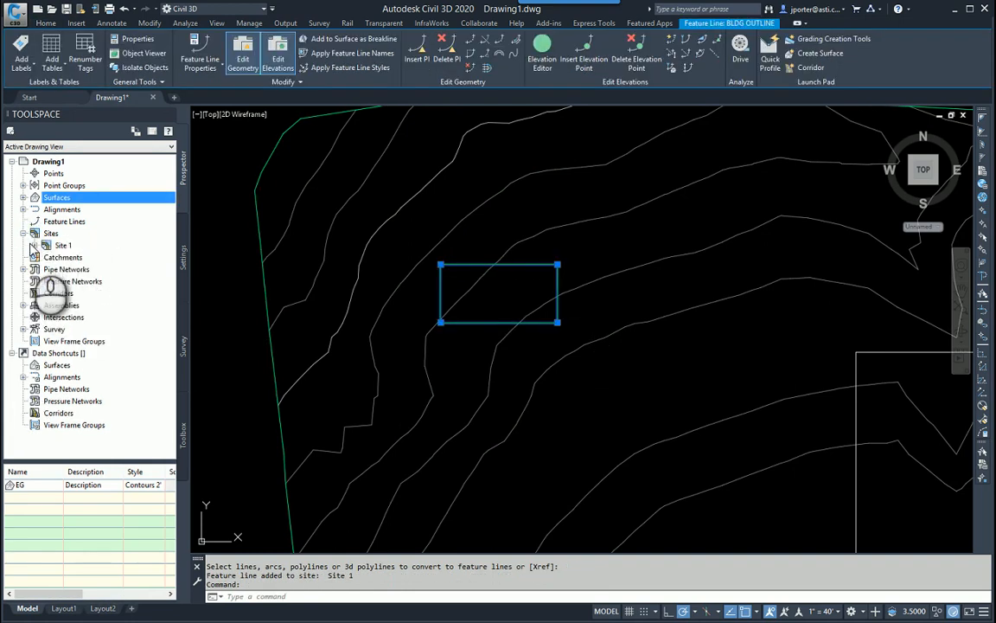
pyautogui.click(34, 246)
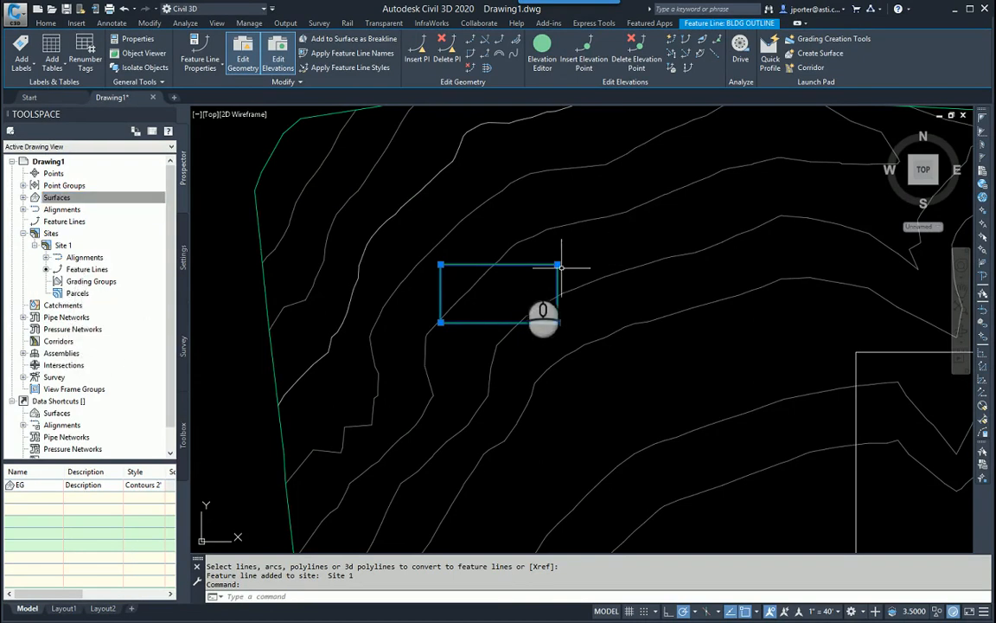
pyautogui.rightClick(518, 271)
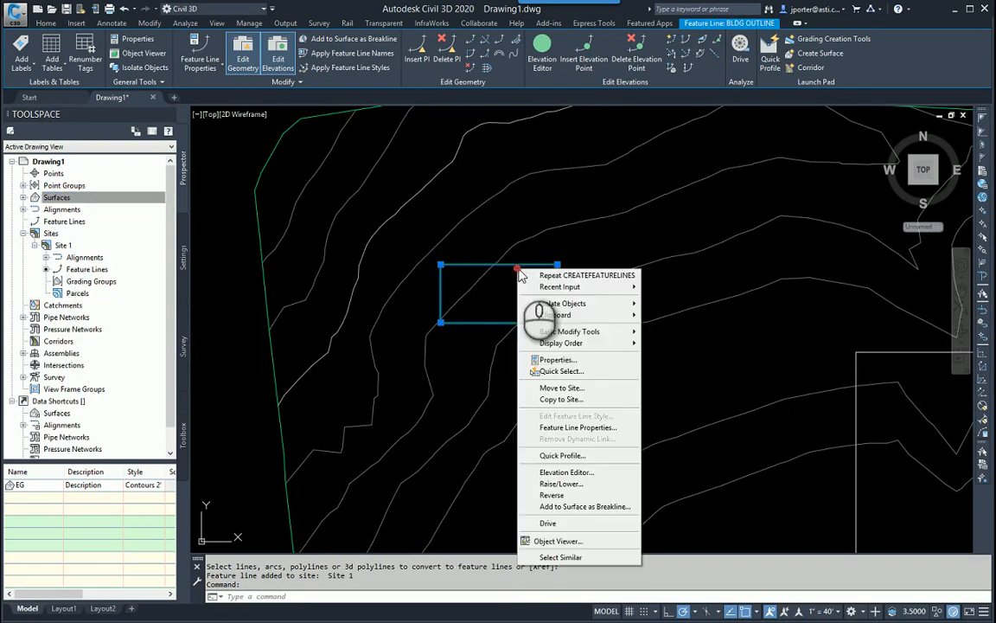
pyautogui.click(554, 474)
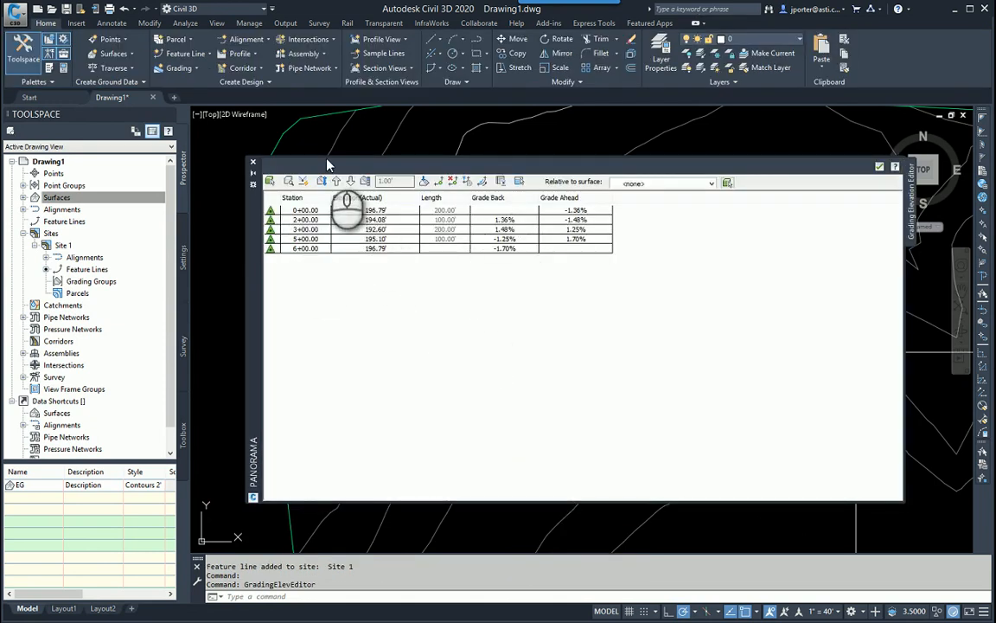
pyautogui.moveTo(327, 164); pyautogui.dragTo(339, 365)
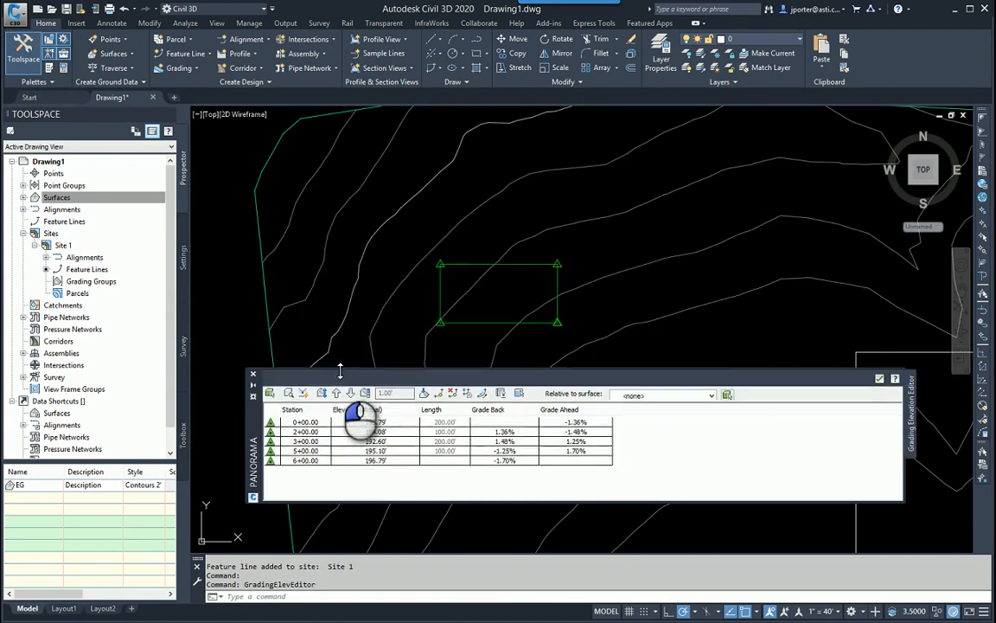
# - Go through stations 0+00 to 5+00 one by one to locate each building corner in the drawing
pyautogui.click(321, 419)
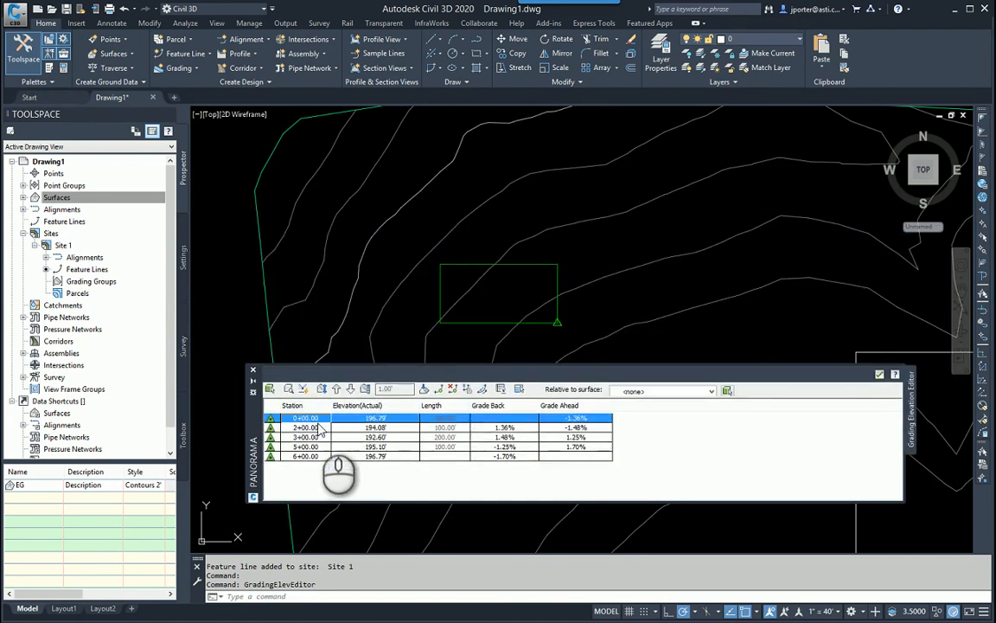
pyautogui.click(298, 428)
pyautogui.click(303, 437)
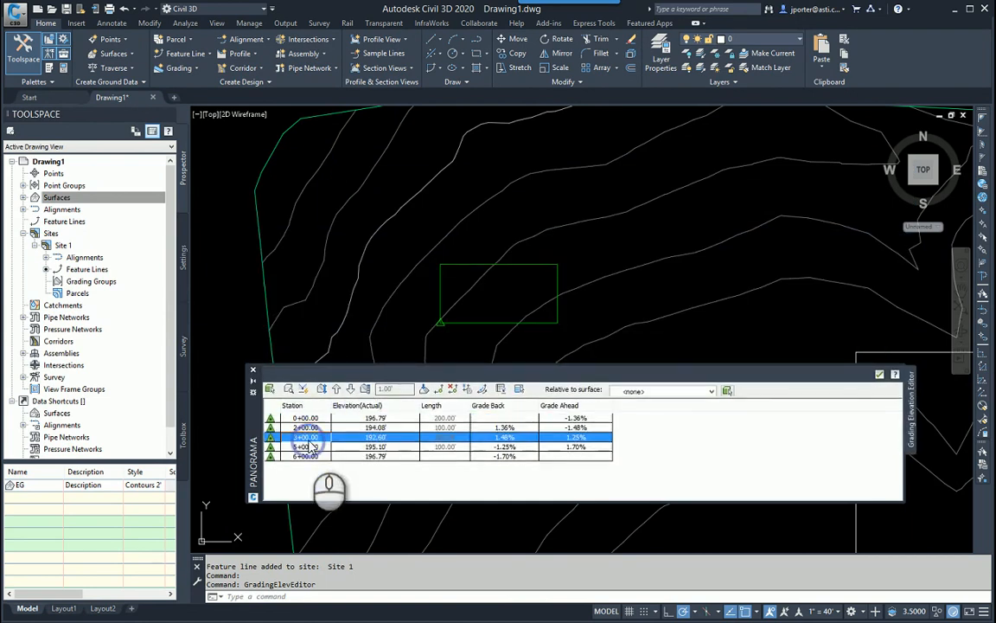
pyautogui.click(304, 446)
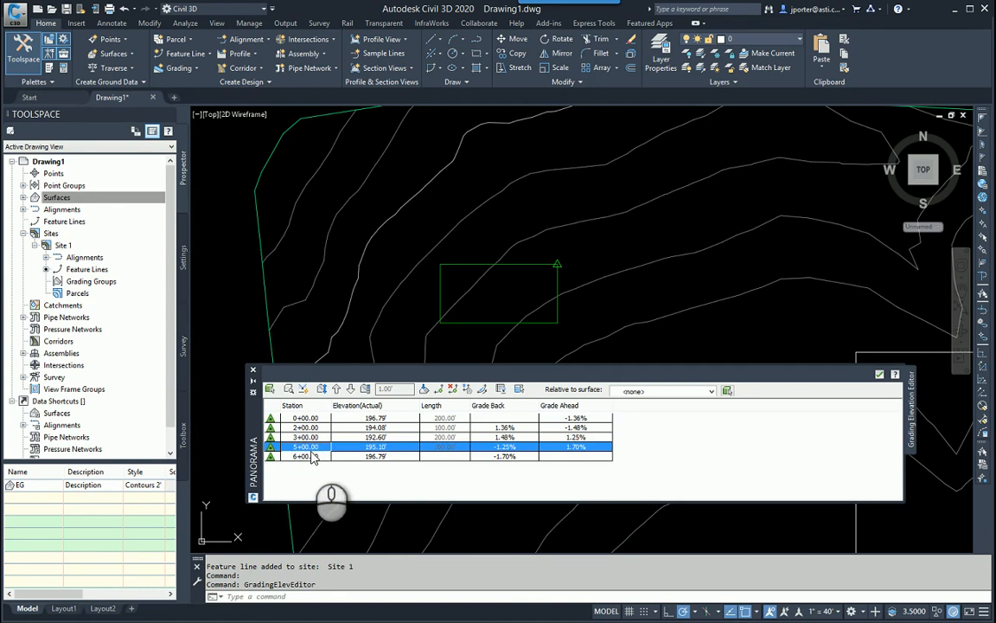
# - Set the elevation of all BLDG OUTLINE stations from 0+00 to 6+00 to 200 and close the Elevation Editor
pyautogui.click(307, 420)
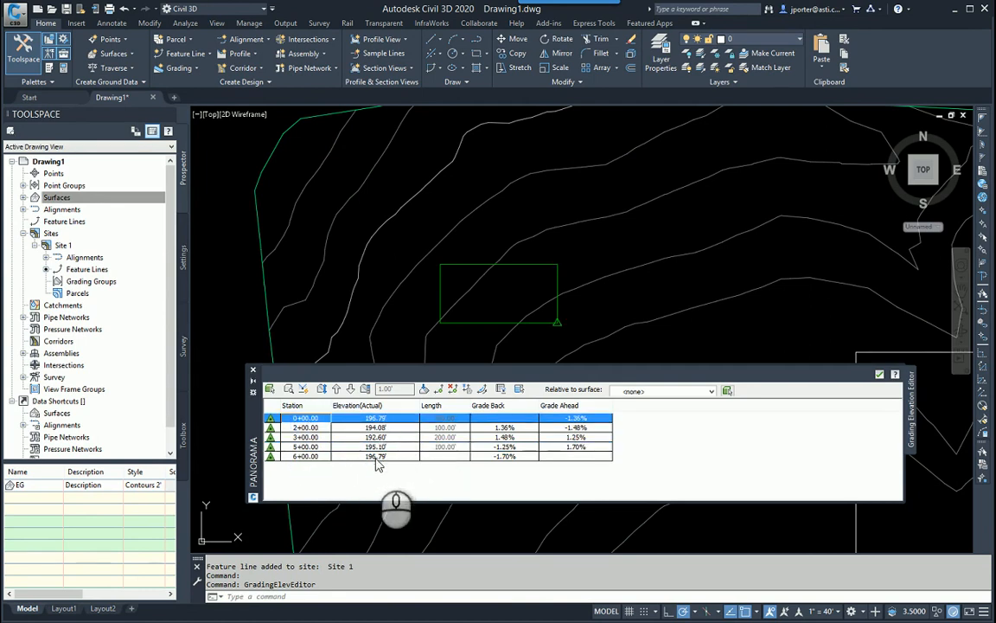
pyautogui.keyDown('shift'); pyautogui.click(304, 456); pyautogui.keyUp('shift')
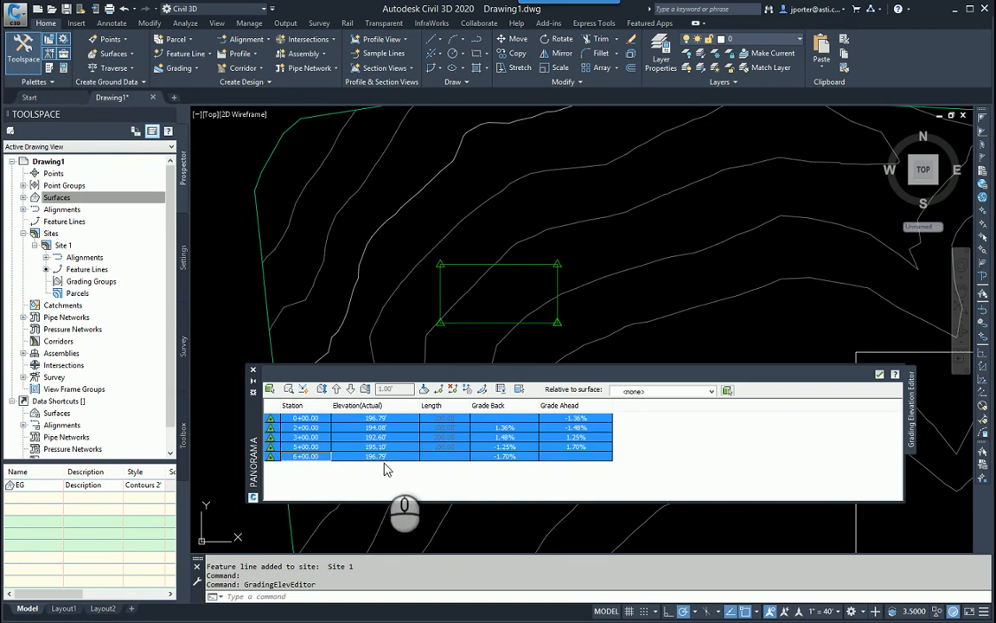
pyautogui.click(387, 458)
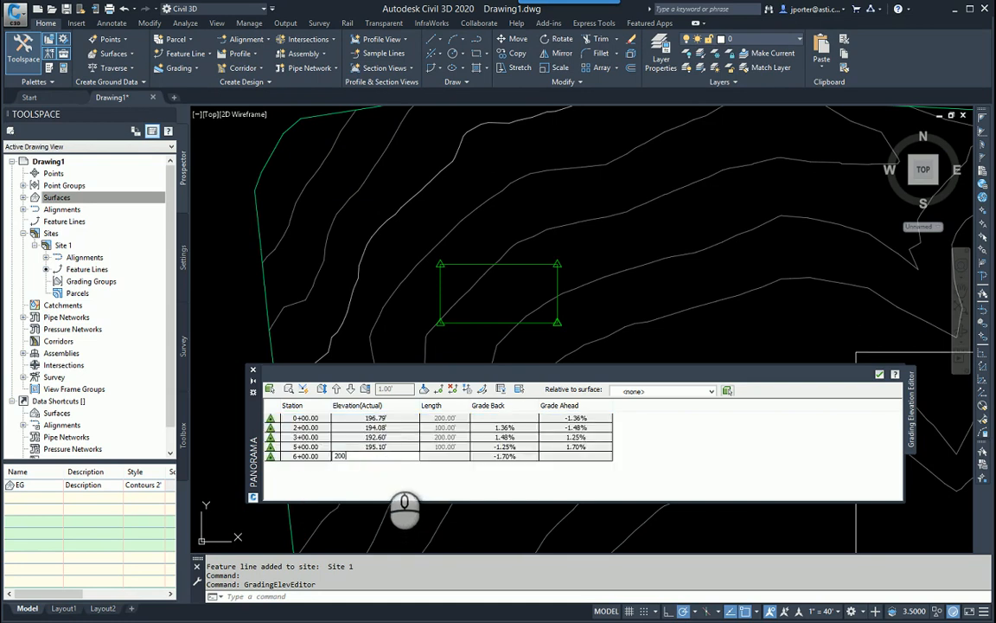
pyautogui.write('200')
pyautogui.press('Return')
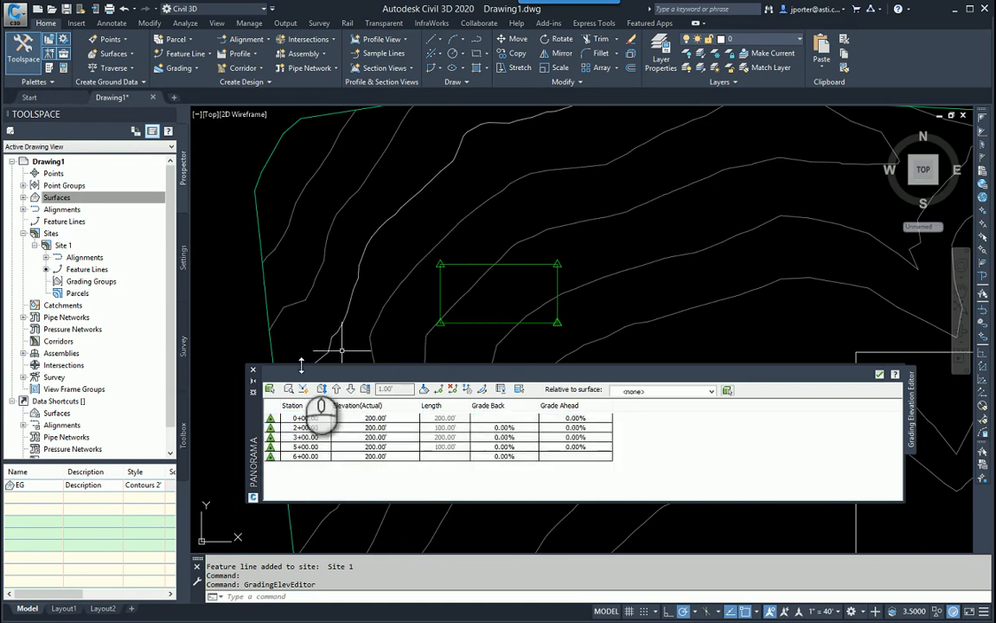
pyautogui.click(252, 371)
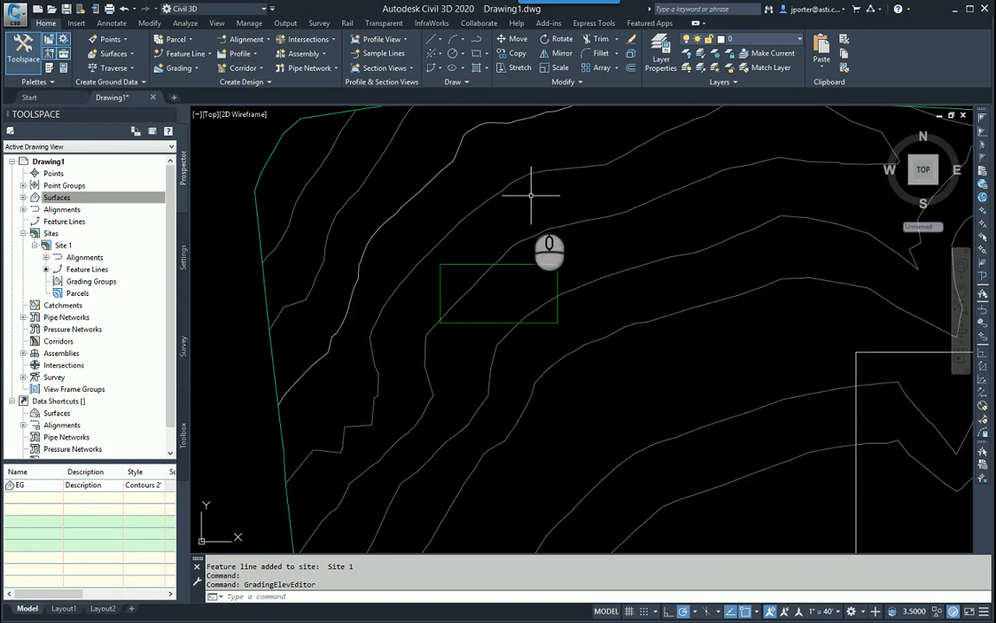
pyautogui.press('Escape')
pyautogui.press('Escape')
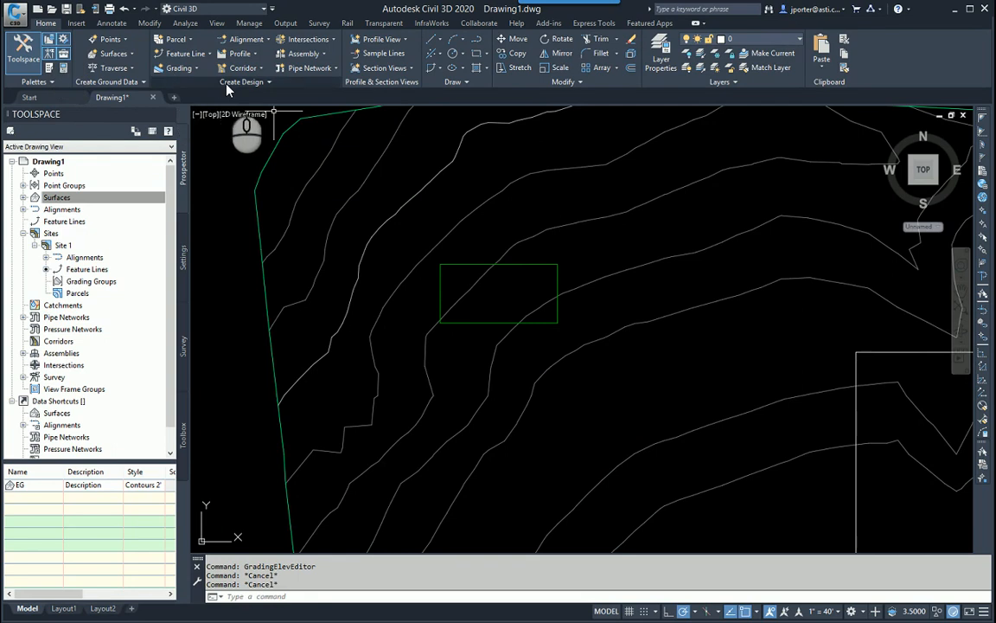
# - Open the Grading Creation Tools and create a grading group named BLDG PAD without automatic surface creation
pyautogui.click(194, 70)
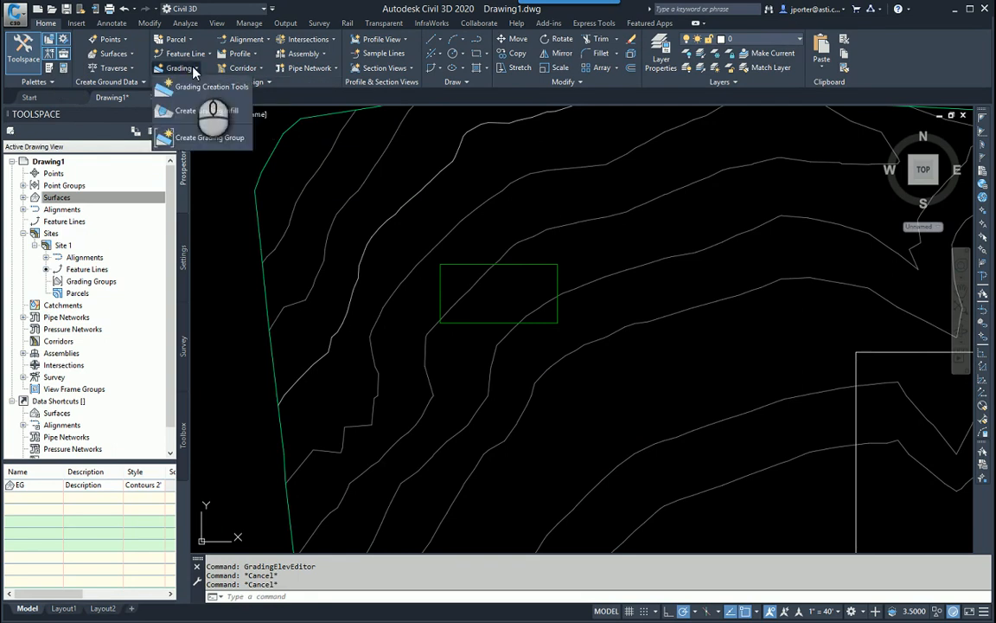
pyautogui.click(195, 87)
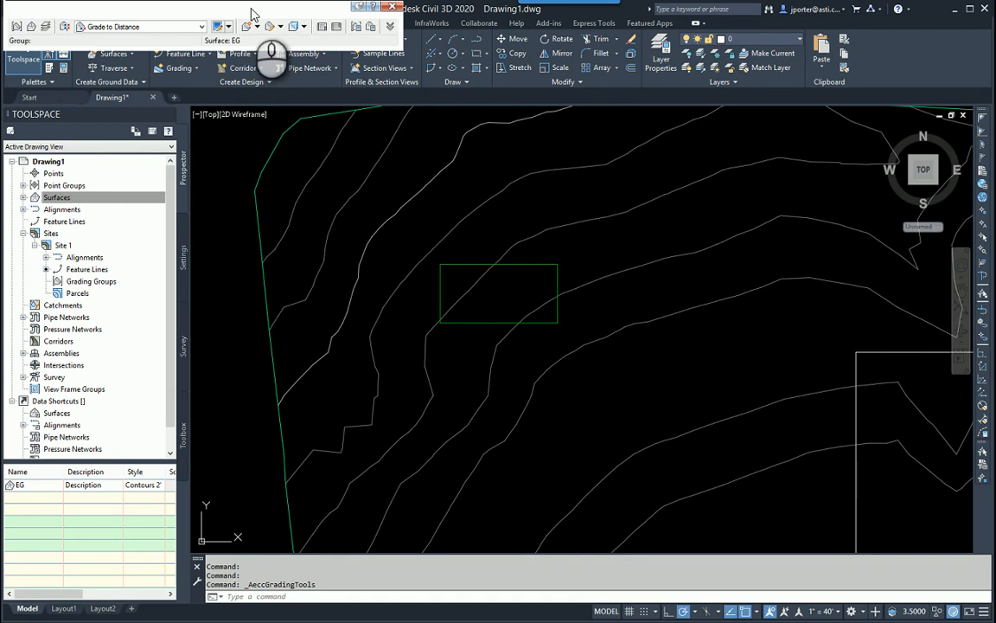
pyautogui.moveTo(251, 12); pyautogui.dragTo(569, 154)
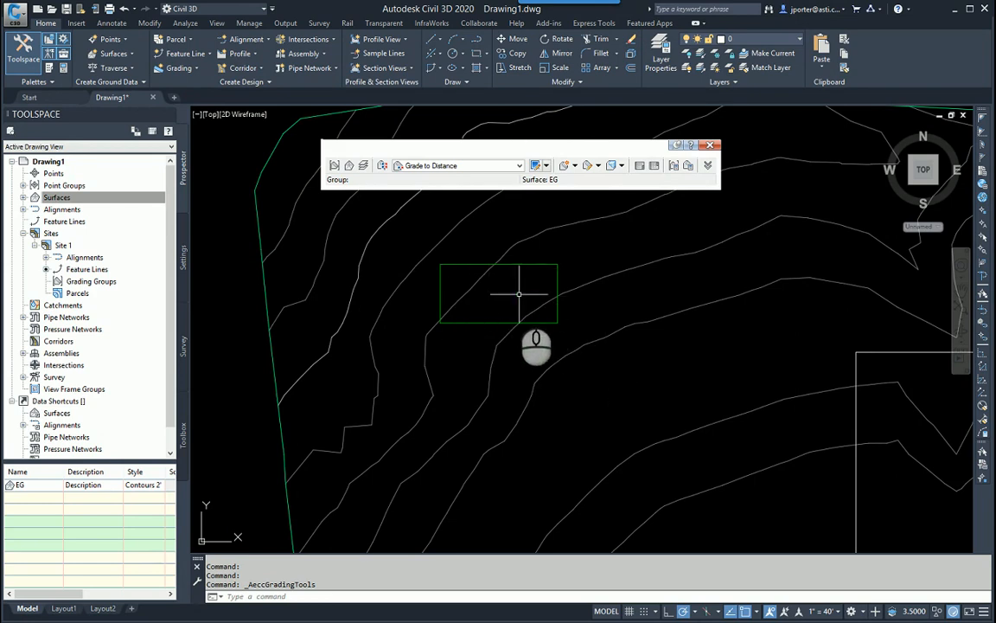
pyautogui.click(335, 167)
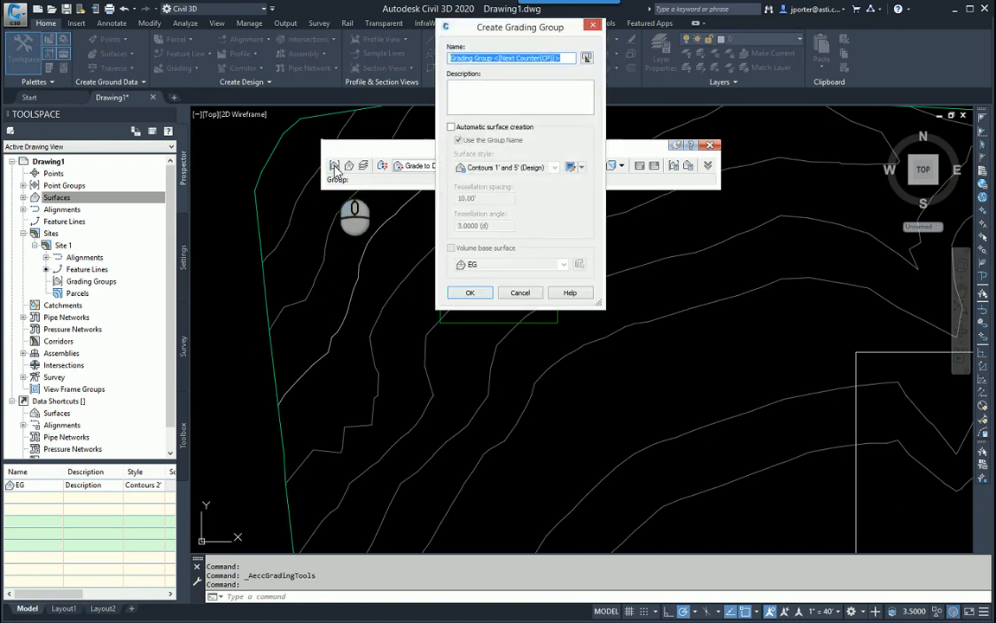
pyautogui.write('BLDG PAD')
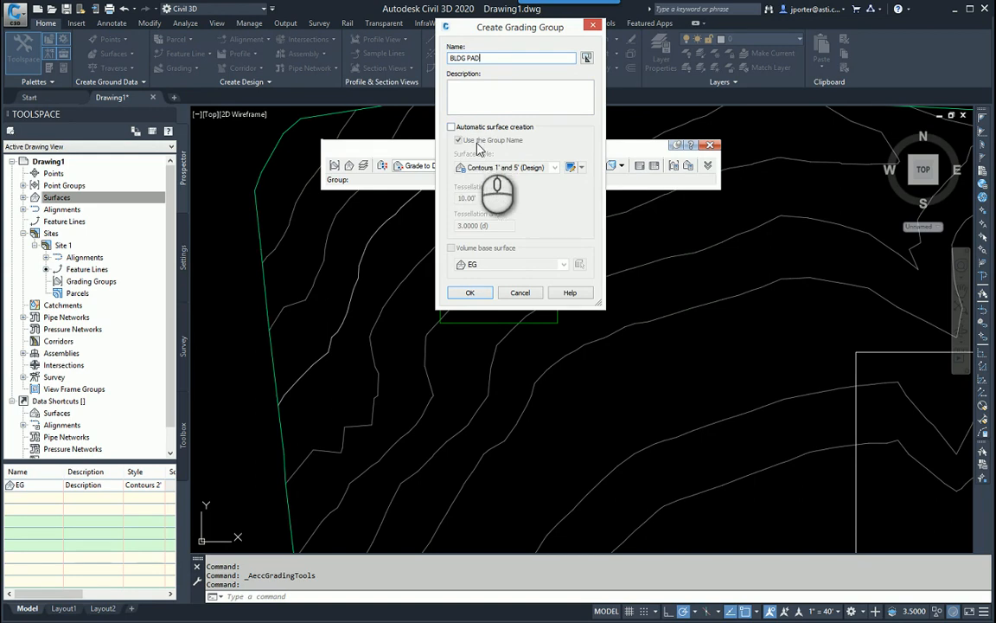
pyautogui.click(470, 292)
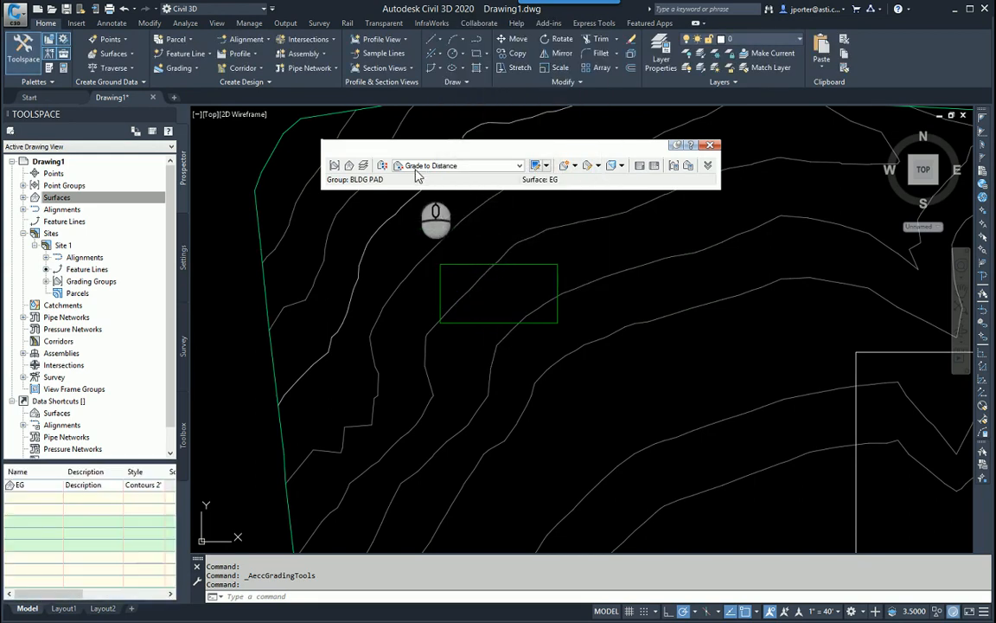
# - Select the Grade to Distance criteria and examine its target, distance, projection and slope format settings
pyautogui.click(519, 166)
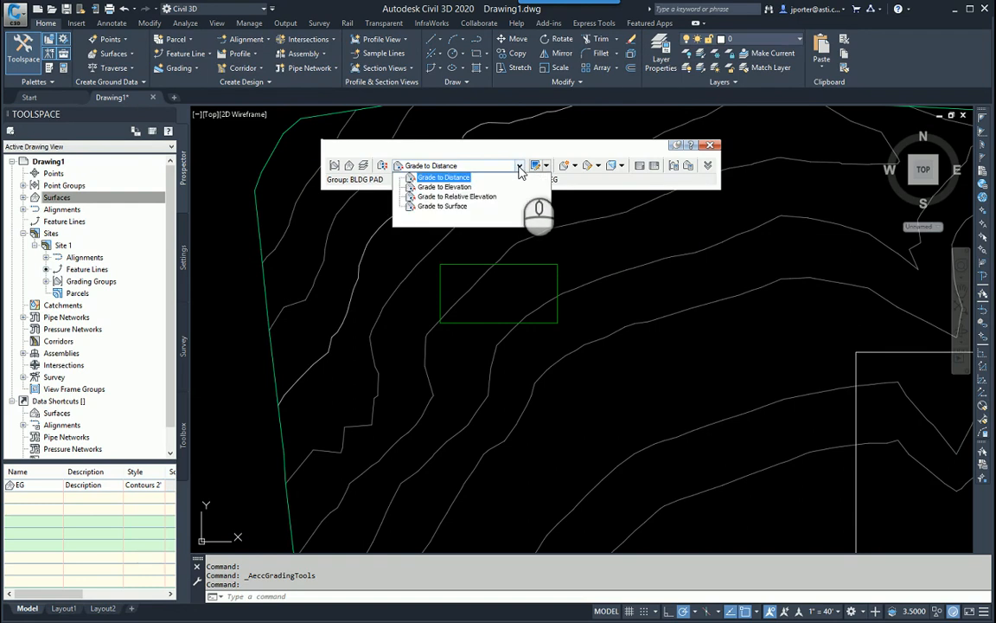
pyautogui.click(423, 176)
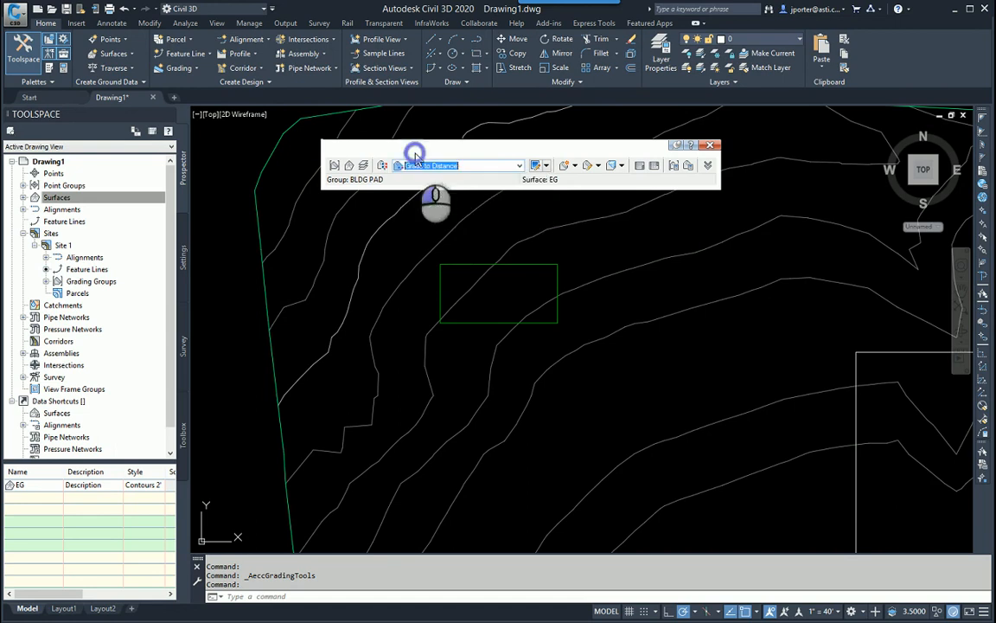
pyautogui.click(537, 166)
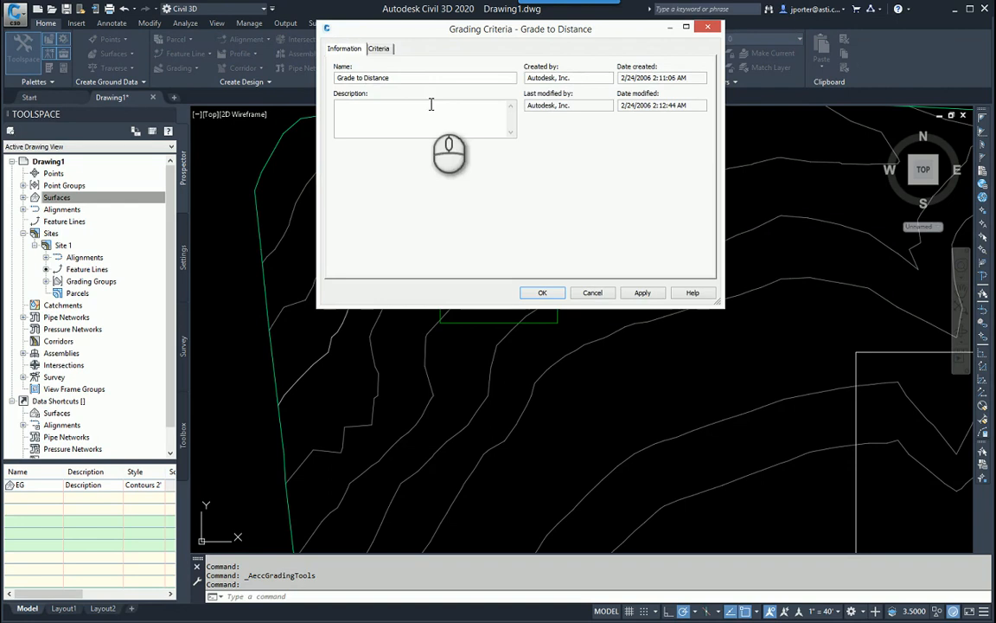
pyautogui.click(379, 48)
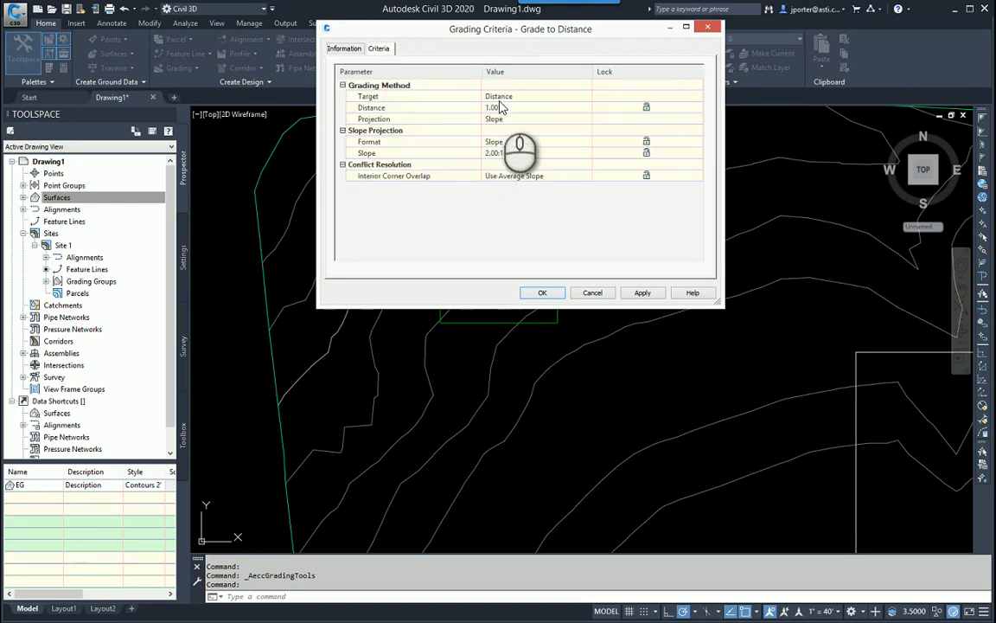
pyautogui.click(499, 97)
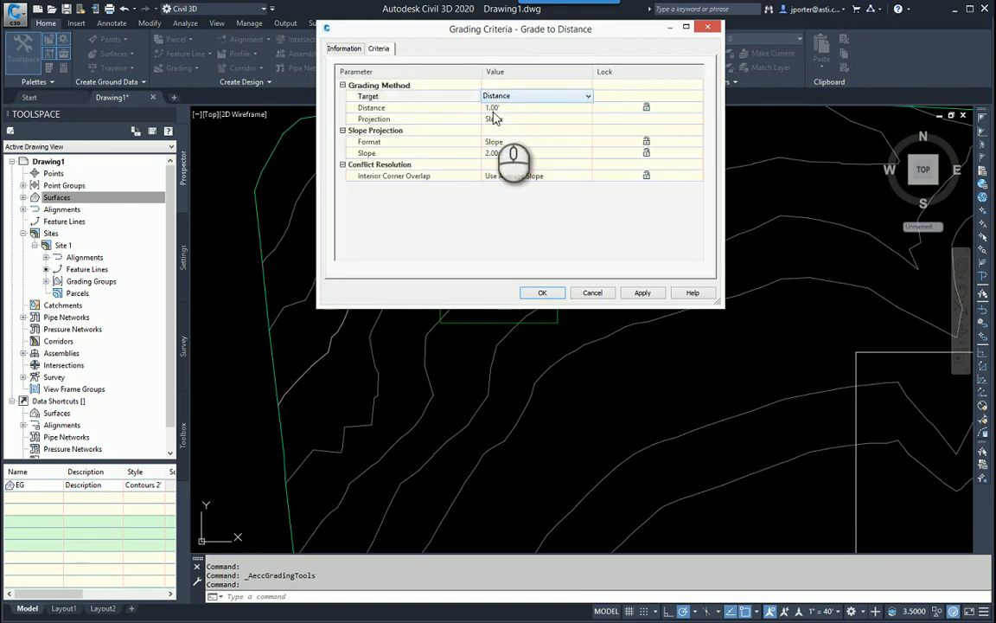
pyautogui.click(491, 107)
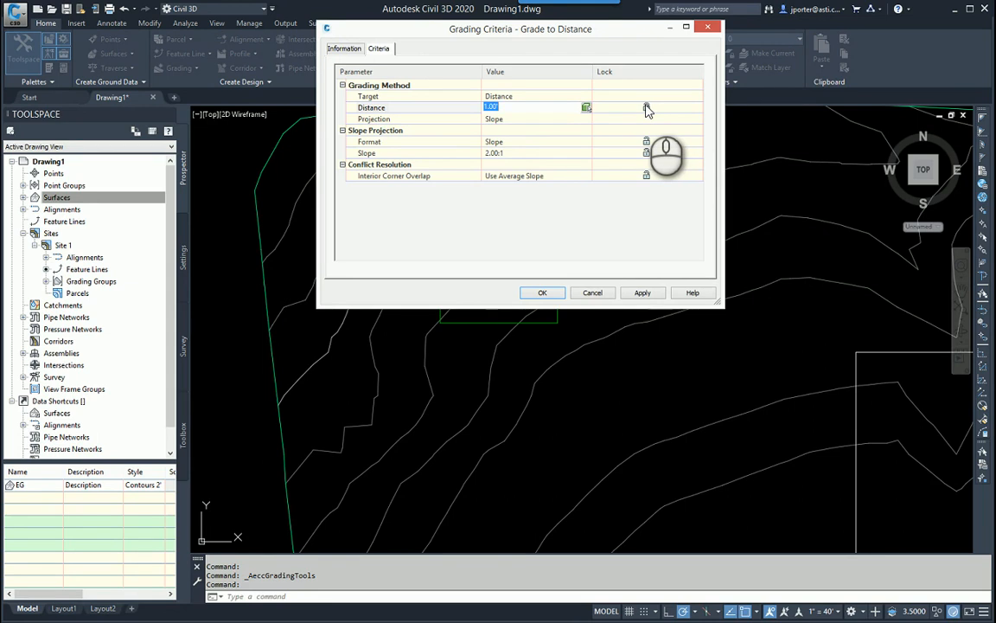
pyautogui.click(427, 119)
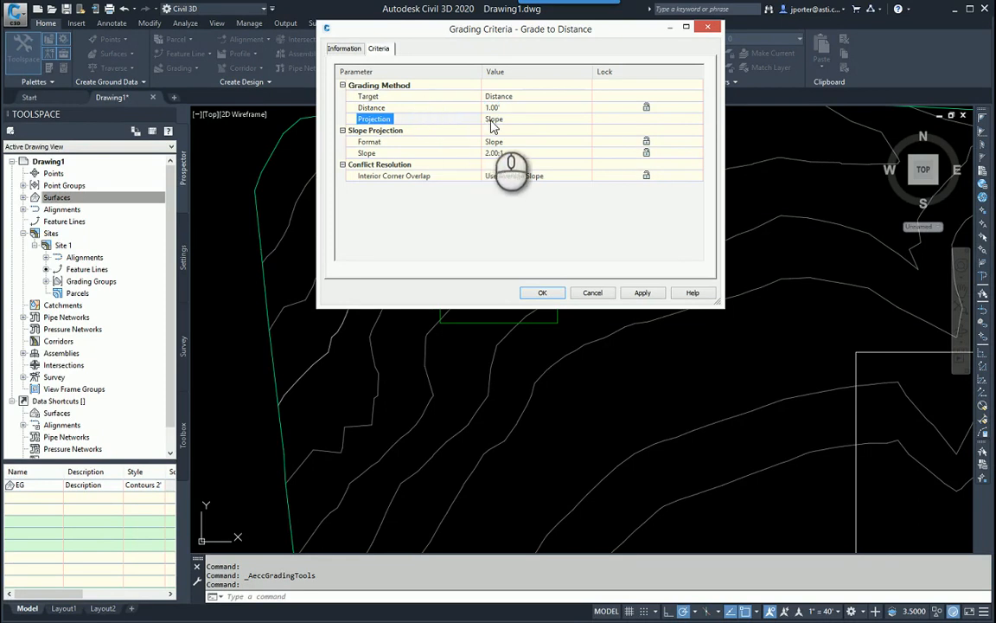
pyautogui.click(450, 142)
pyautogui.click(506, 142)
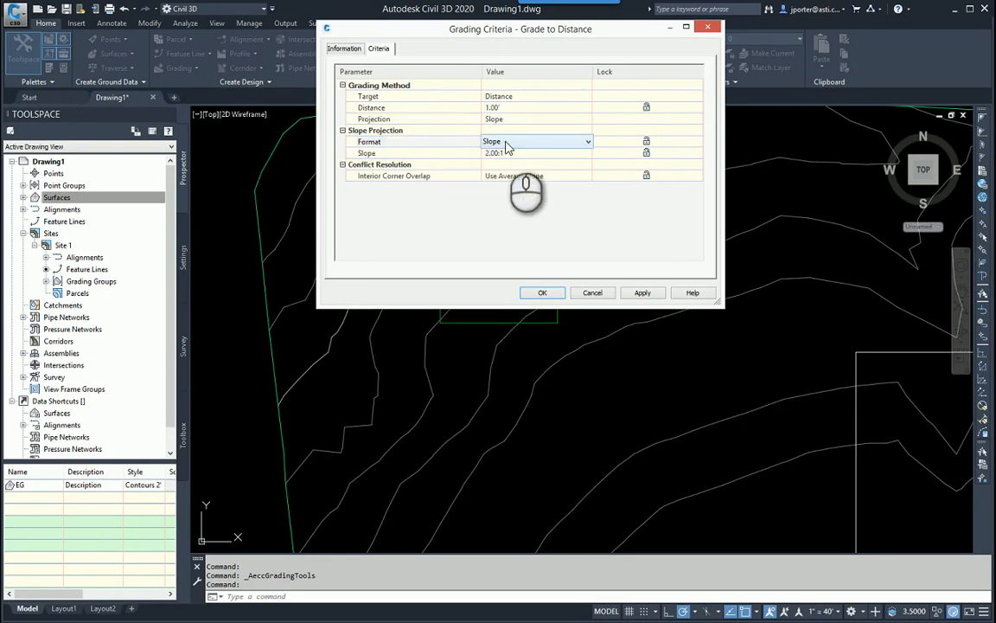
pyautogui.click(508, 144)
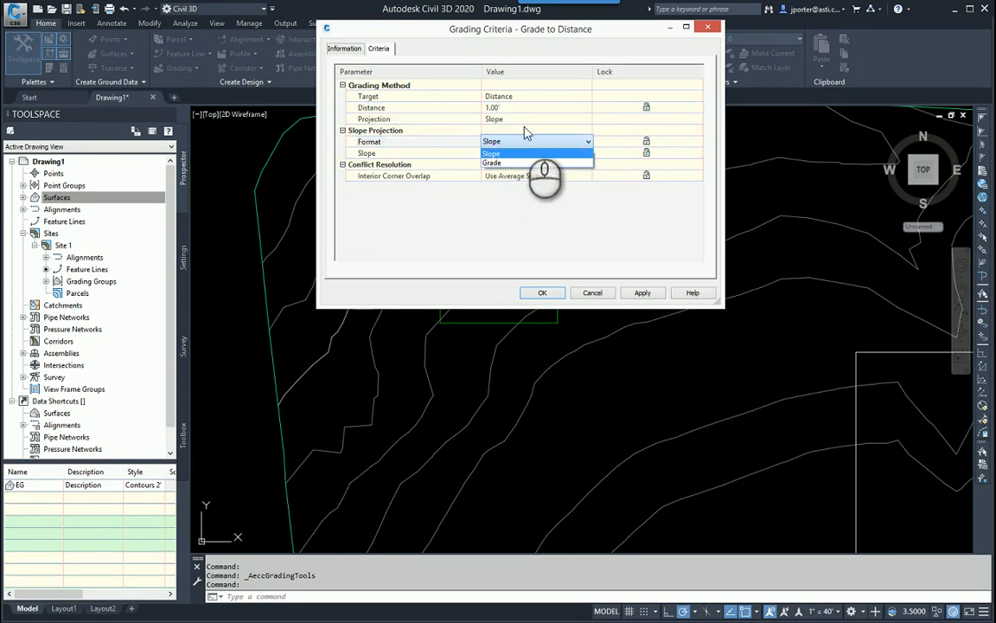
pyautogui.click(519, 154)
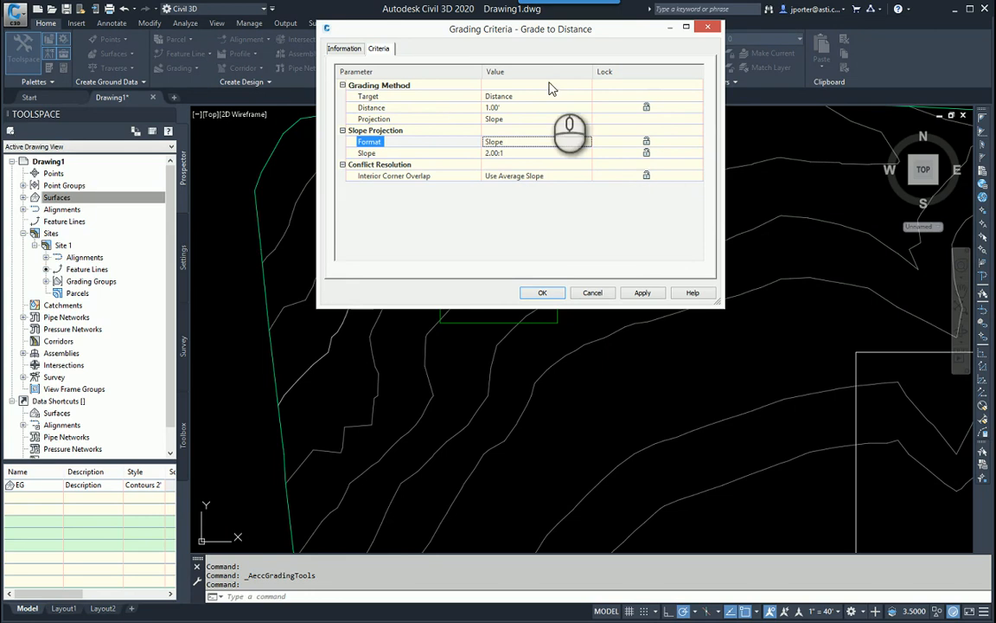
# - Try Surface as the grading target of the criteria and check the format options for its cut and fill slope projections
pyautogui.moveTo(527, 31); pyautogui.dragTo(755, 107)
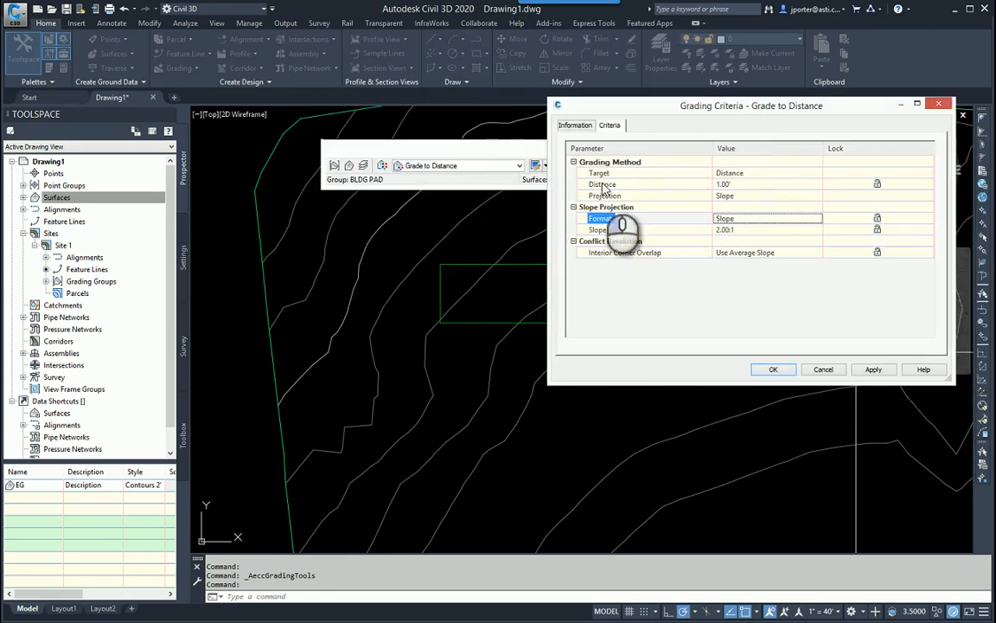
pyautogui.click(745, 173)
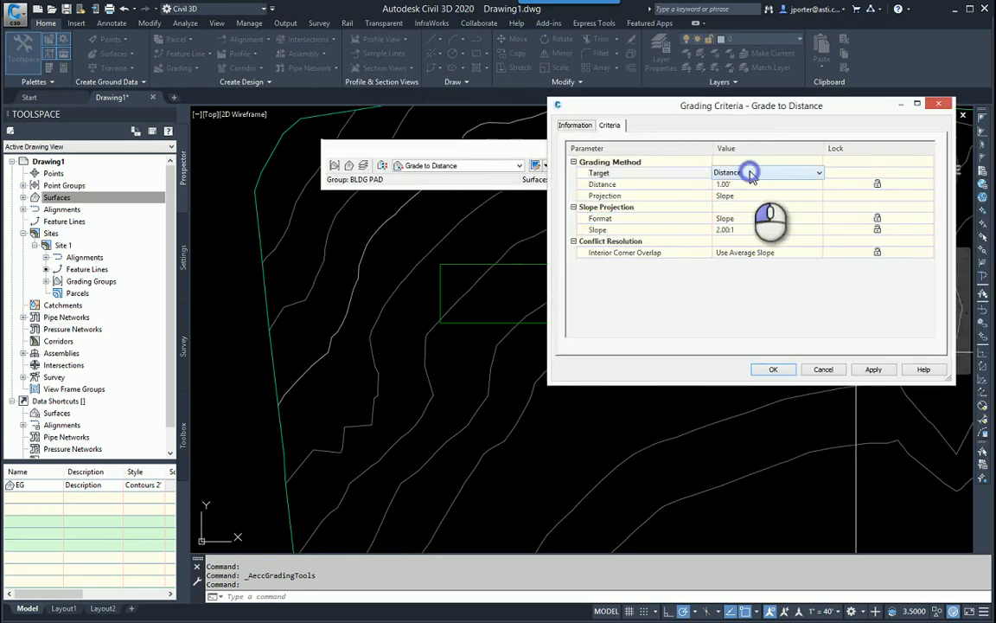
pyautogui.click(748, 171)
pyautogui.click(739, 183)
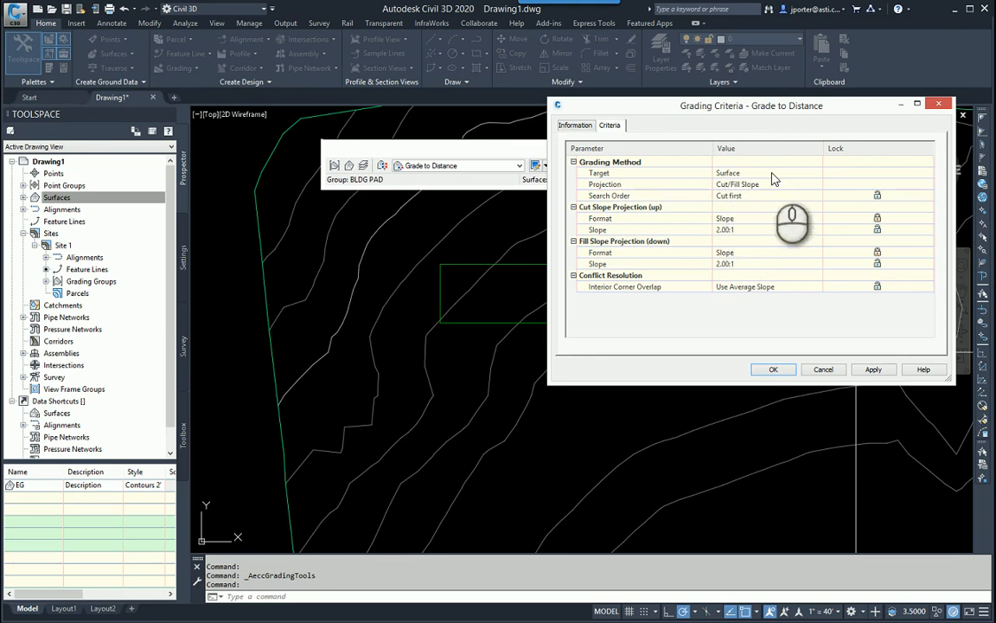
pyautogui.click(726, 219)
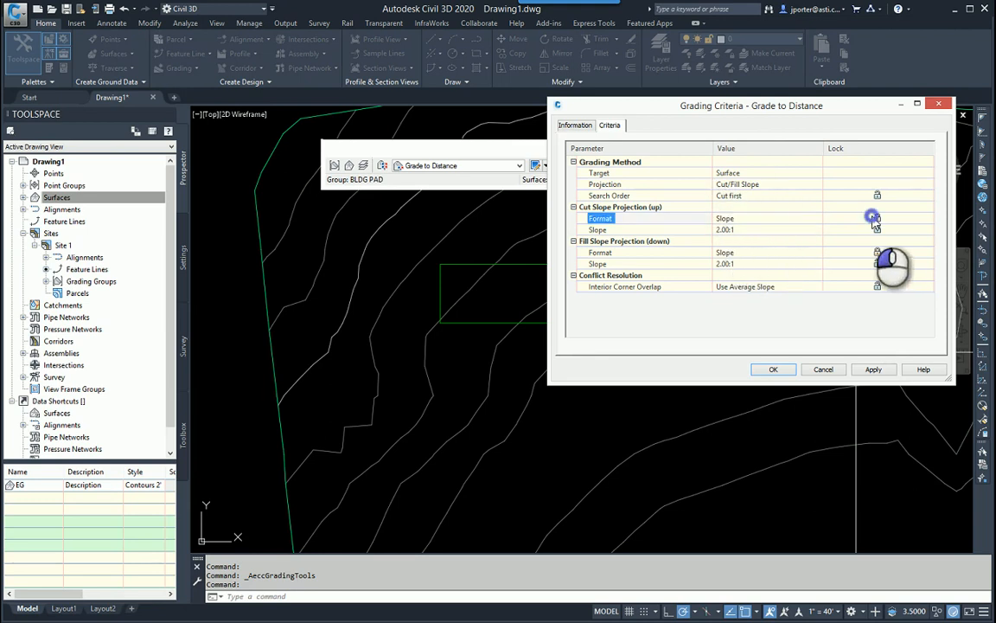
pyautogui.click(726, 252)
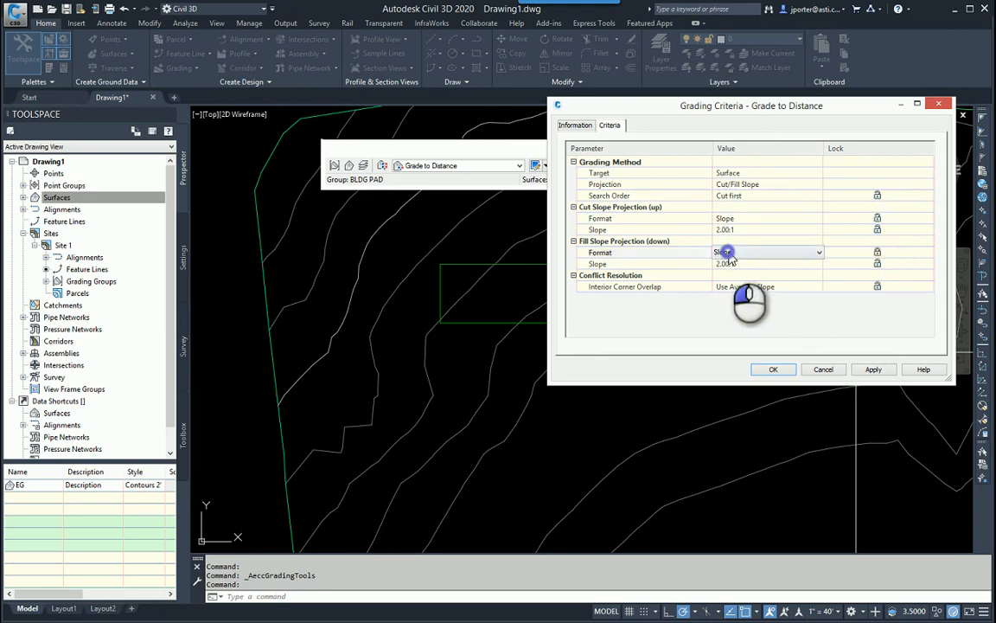
pyautogui.click(878, 253)
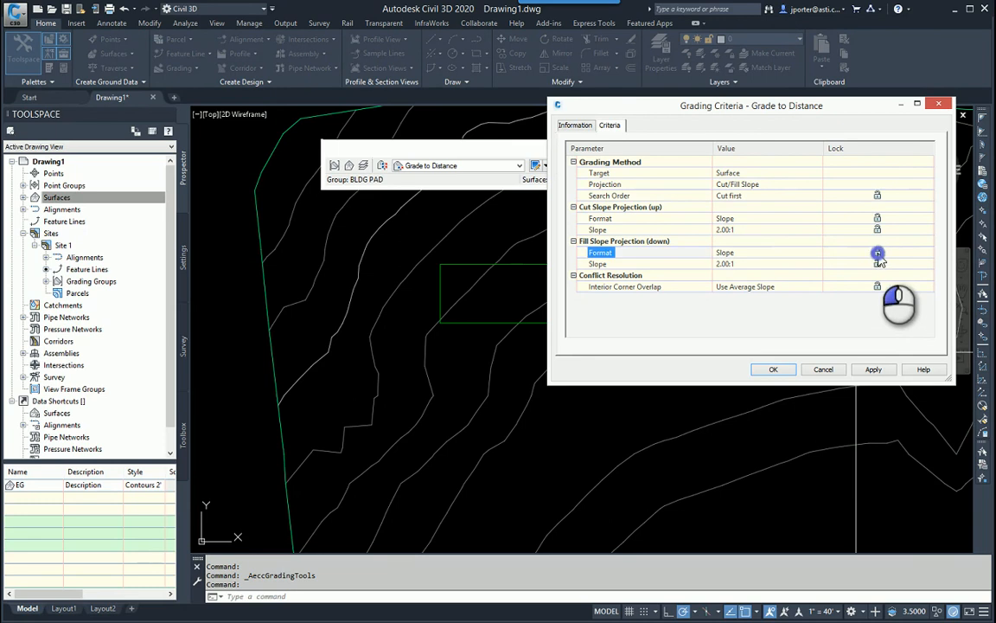
pyautogui.click(725, 252)
pyautogui.click(733, 255)
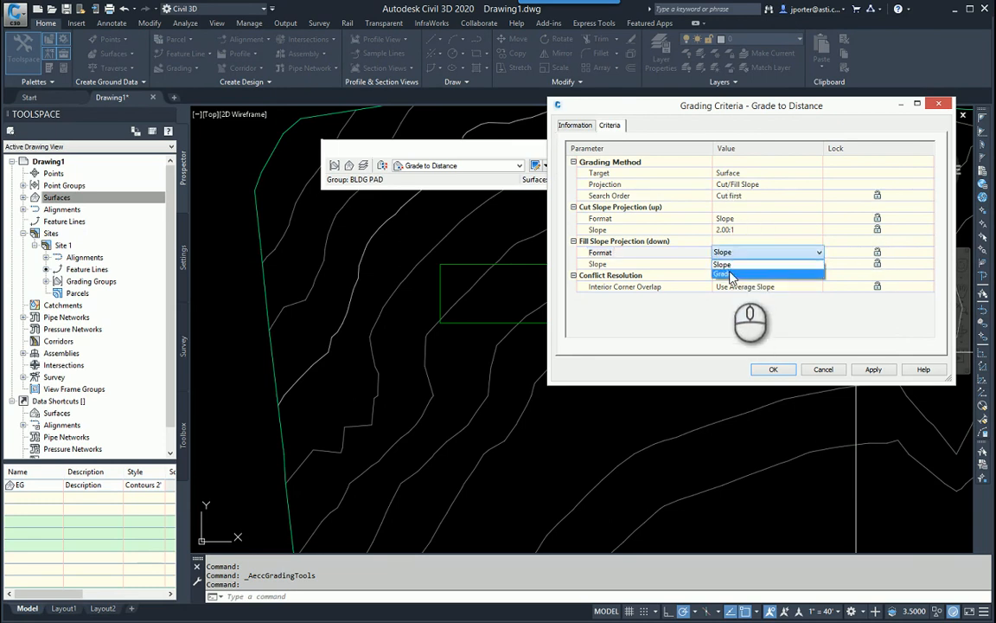
pyautogui.click(734, 264)
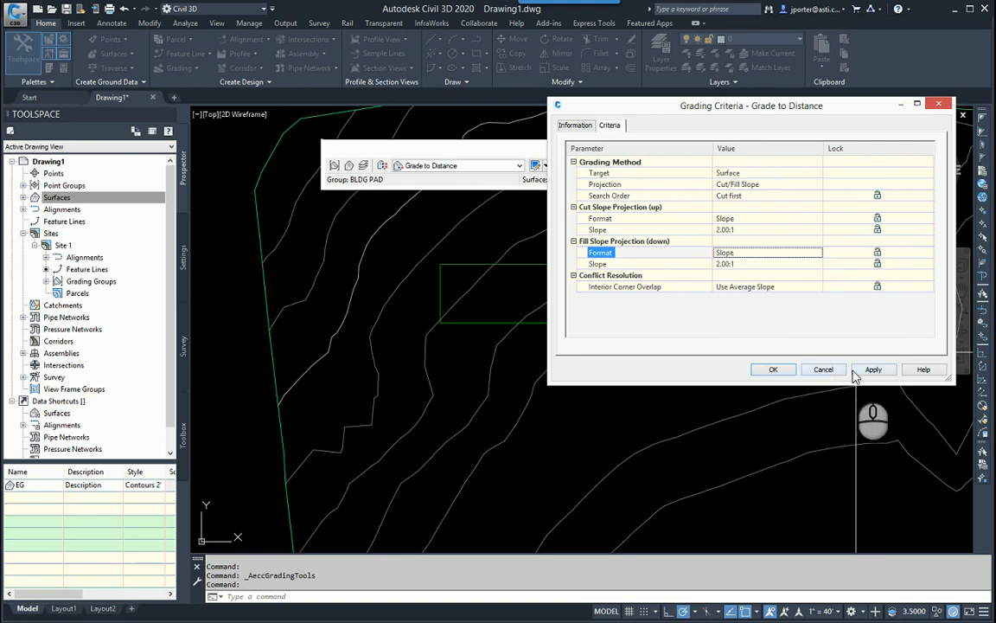
# - Try Elevation and Relative Elevation as the grading target, and discard the criteria changes
pyautogui.click(747, 172)
pyautogui.click(747, 172)
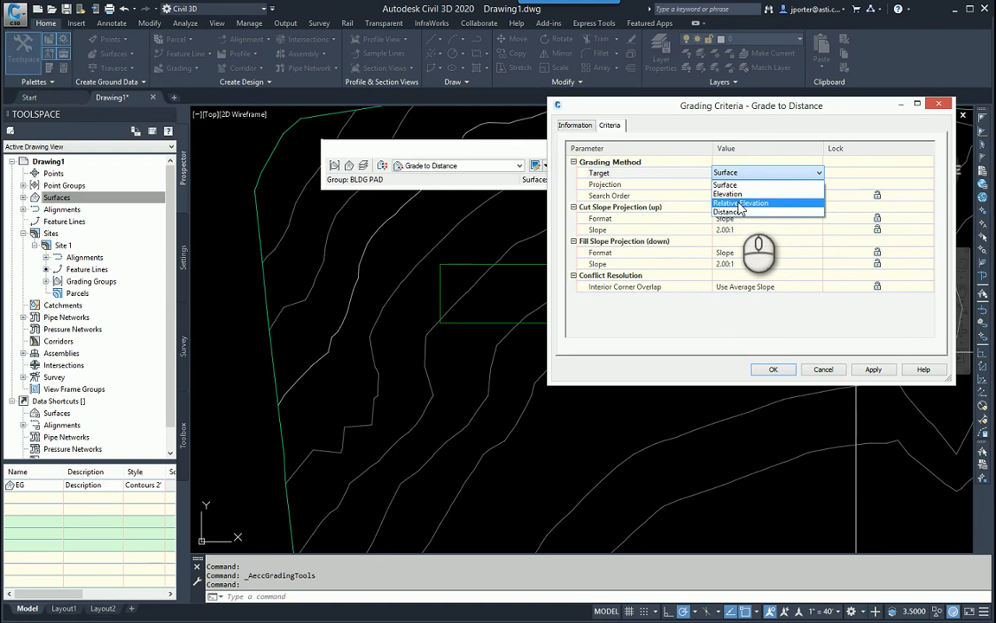
pyautogui.click(737, 195)
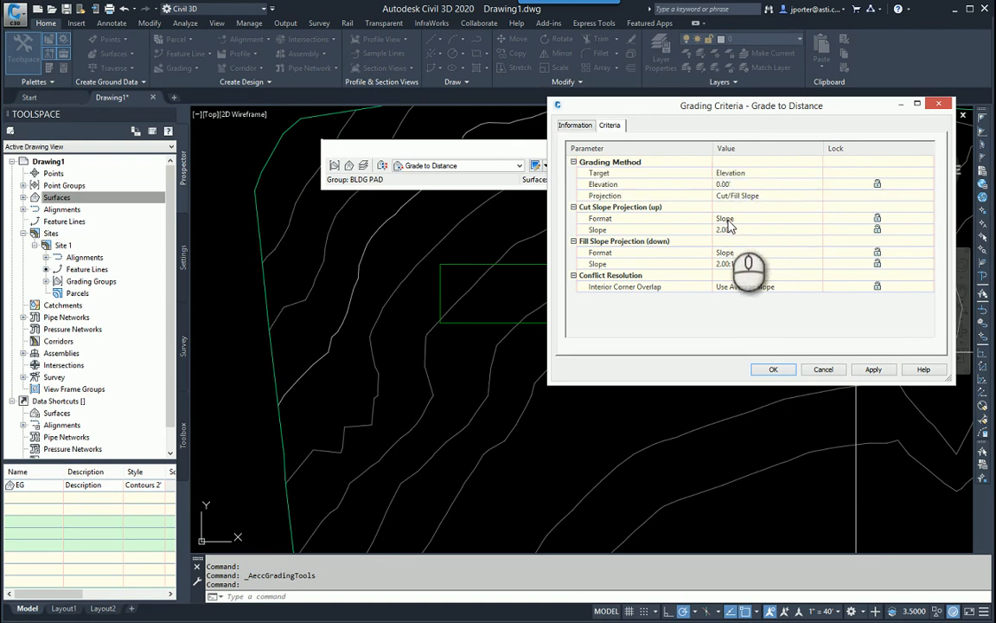
pyautogui.click(749, 173)
pyautogui.click(749, 173)
pyautogui.click(745, 200)
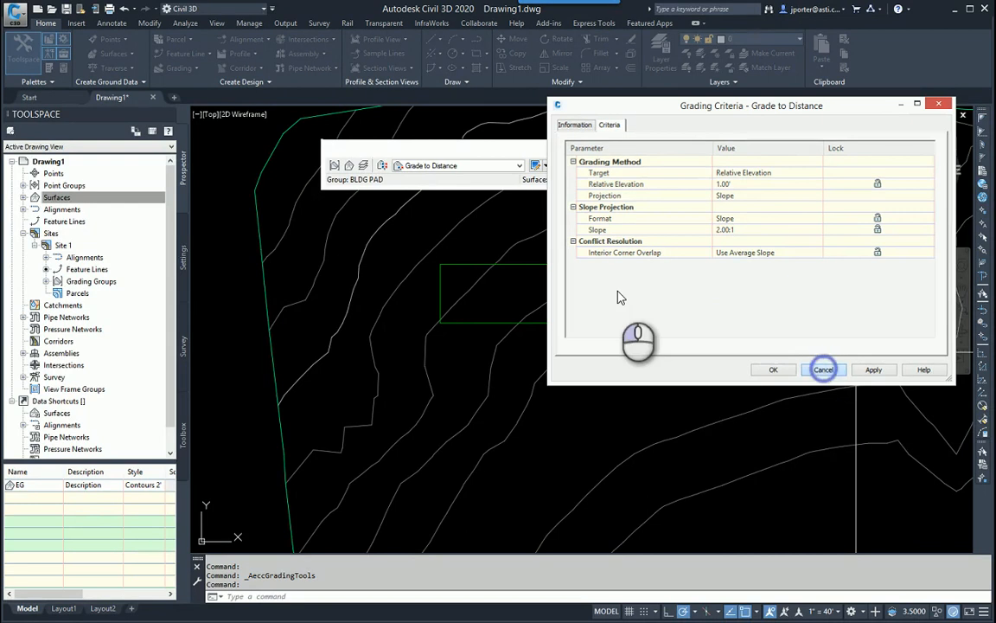
pyautogui.click(520, 165)
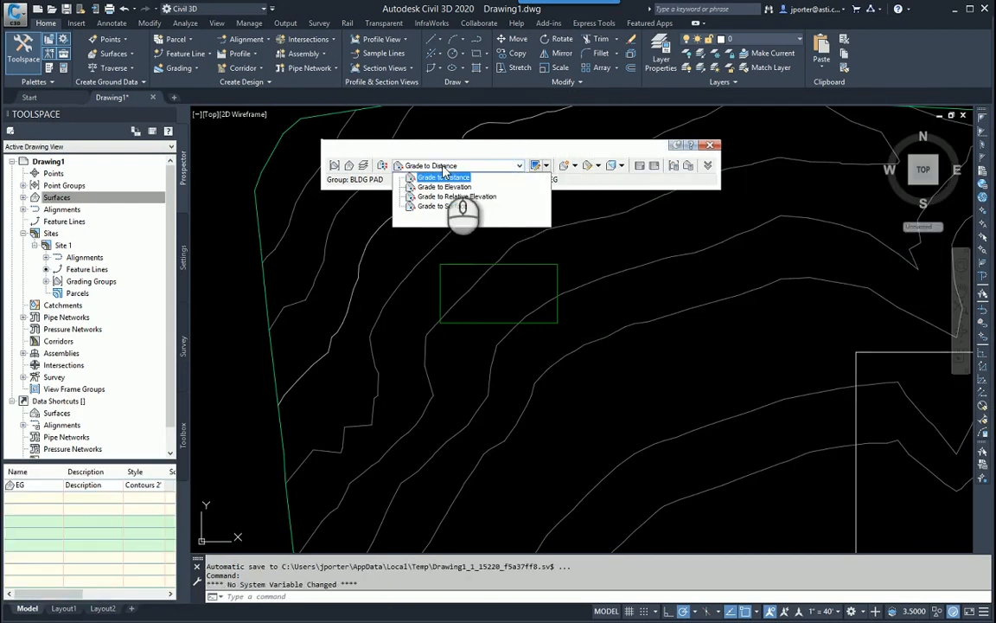
pyautogui.click(654, 283)
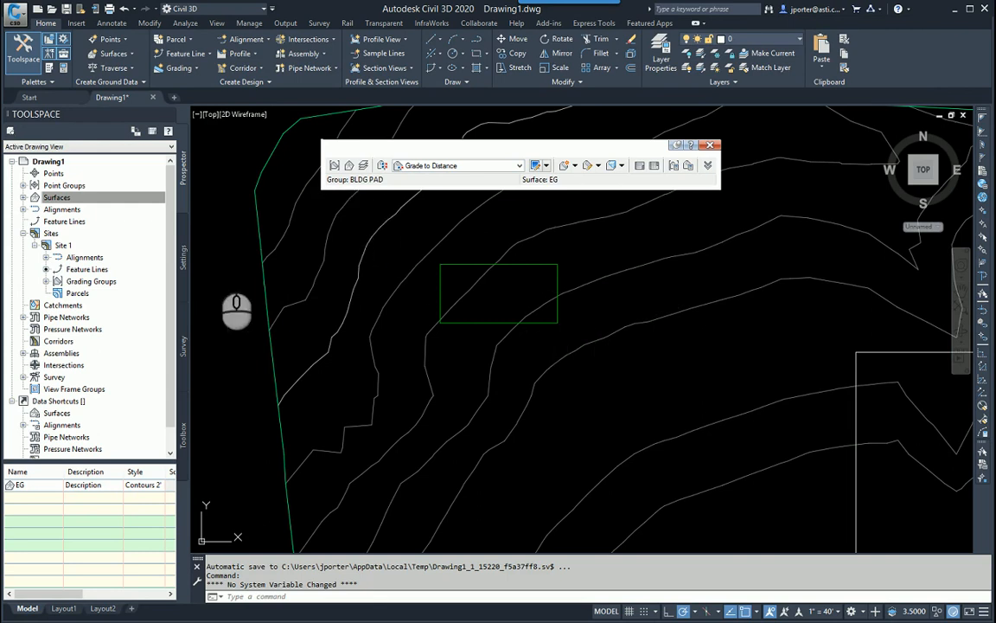
# - Check the BLDG PAD grading group and the feature lines stored under Site 1
pyautogui.click(46, 281)
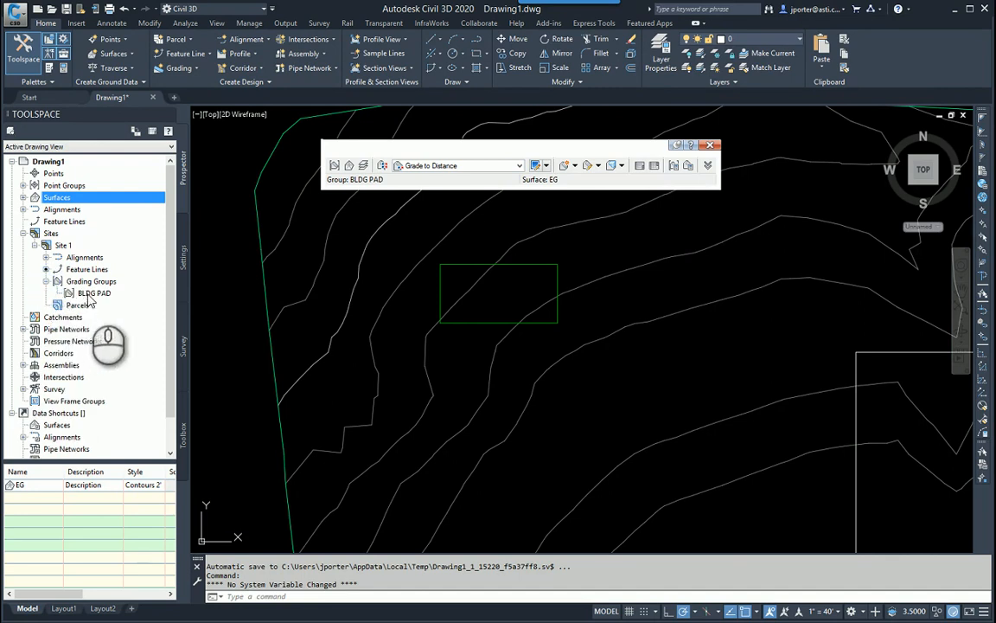
pyautogui.click(88, 294)
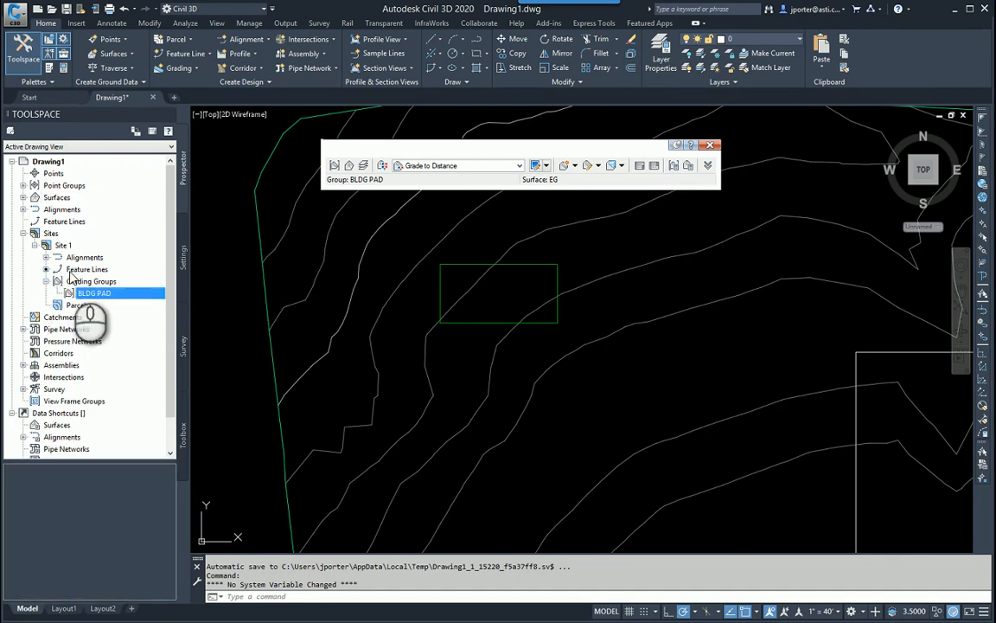
pyautogui.click(79, 270)
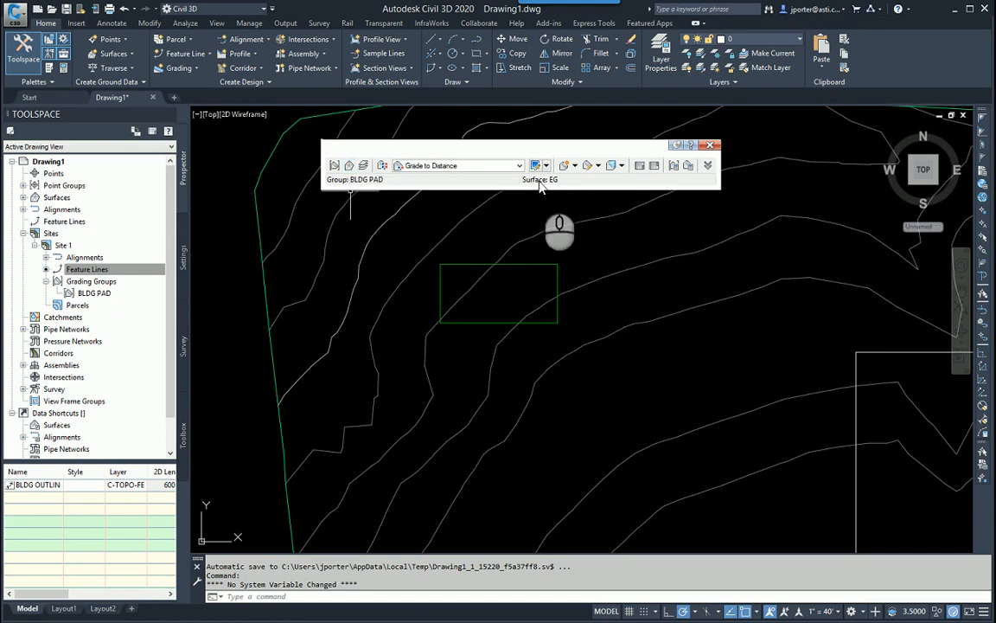
# - Check the target surface choices for the grading group and leave the surface selection without changing it
pyautogui.click(348, 167)
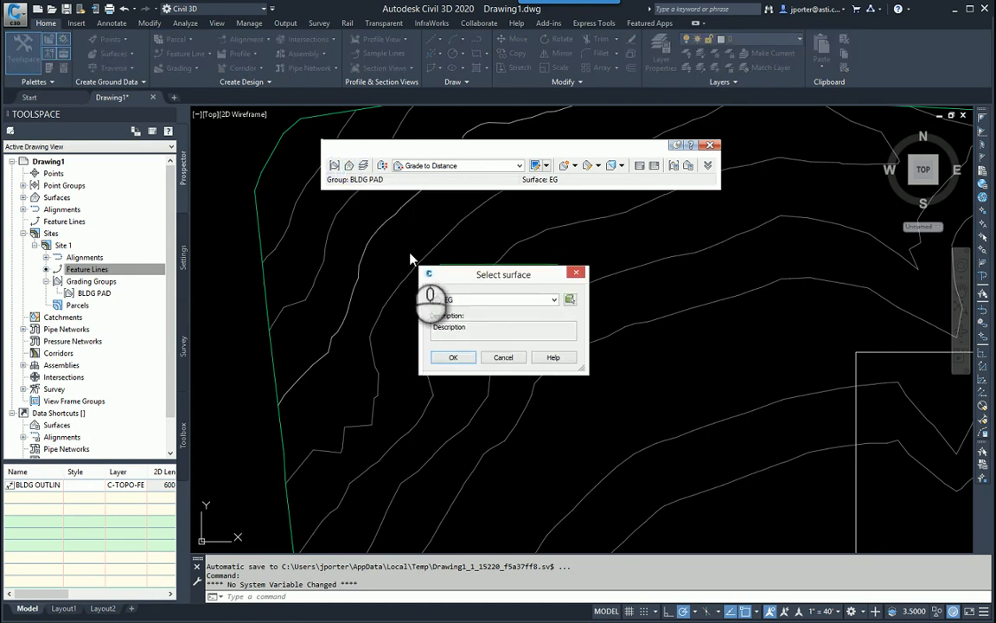
pyautogui.click(456, 301)
pyautogui.click(458, 307)
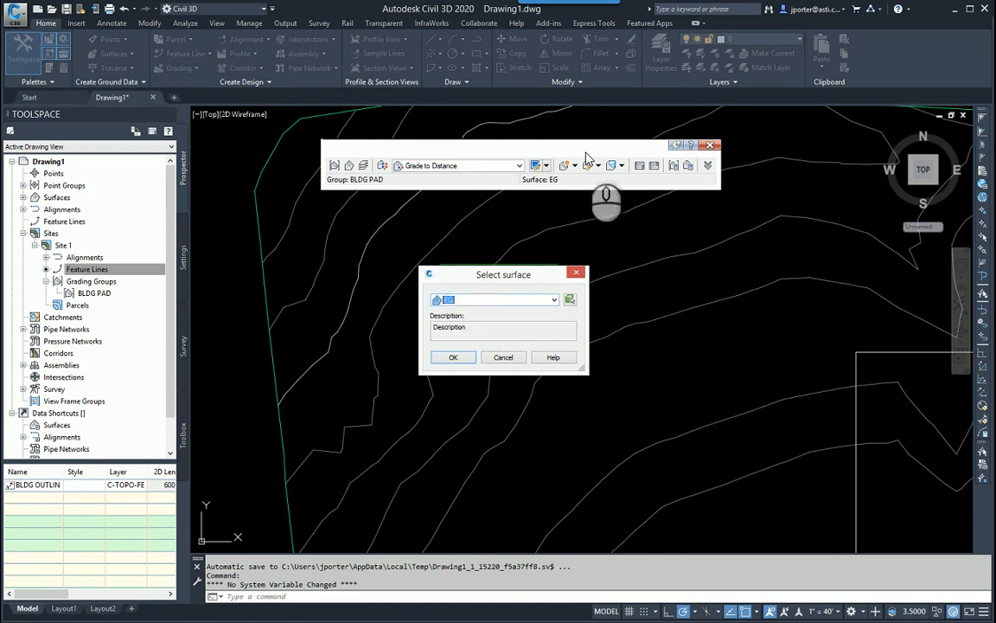
pyautogui.click(502, 357)
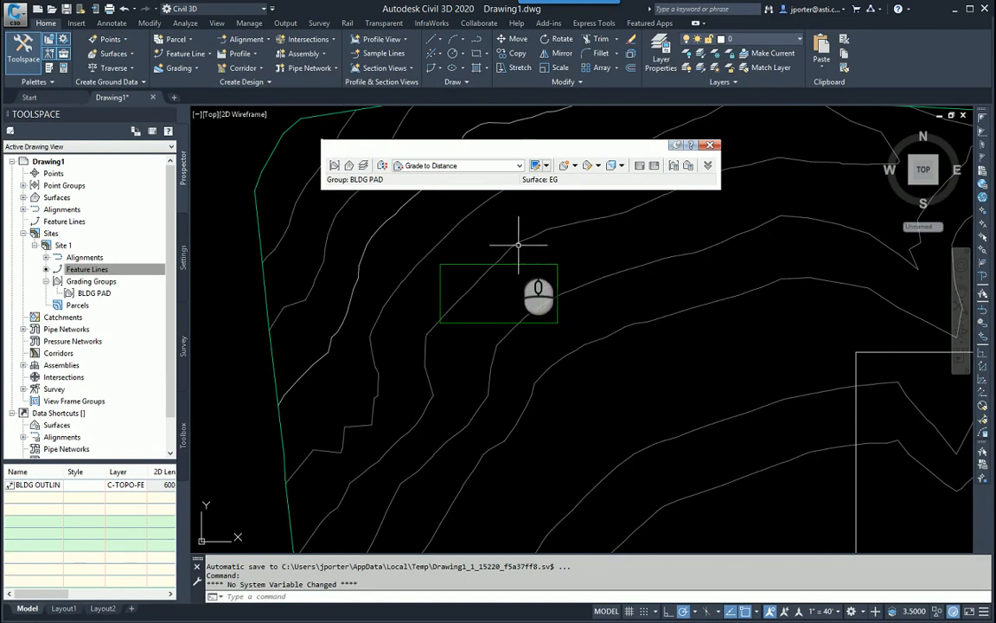
# - Start a Grade to Distance grading from the building outline toward its outside, applied to the entire length
pyautogui.scroll(2, 518, 244)
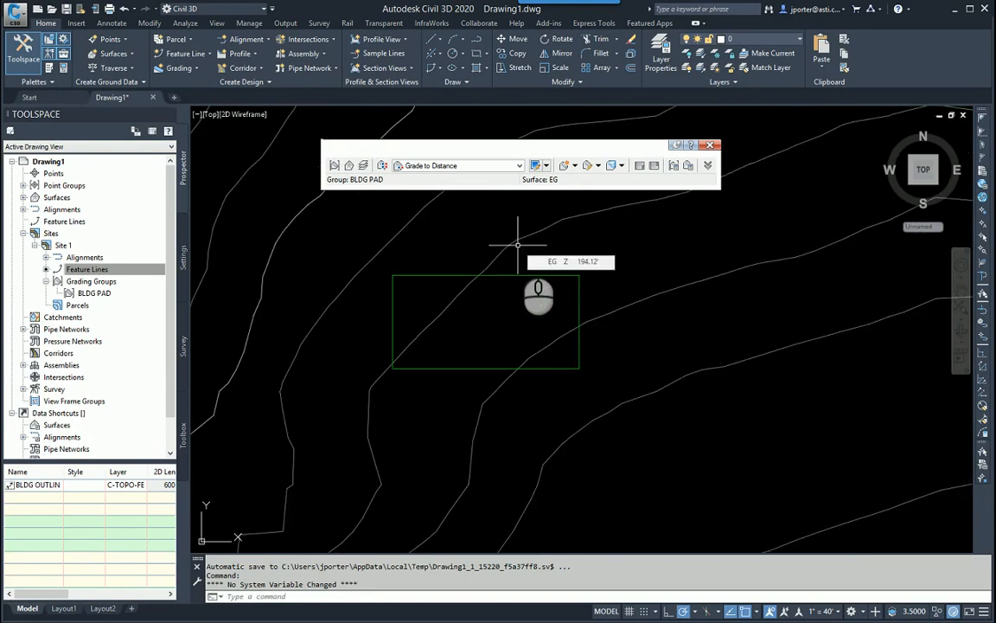
pyautogui.click(576, 166)
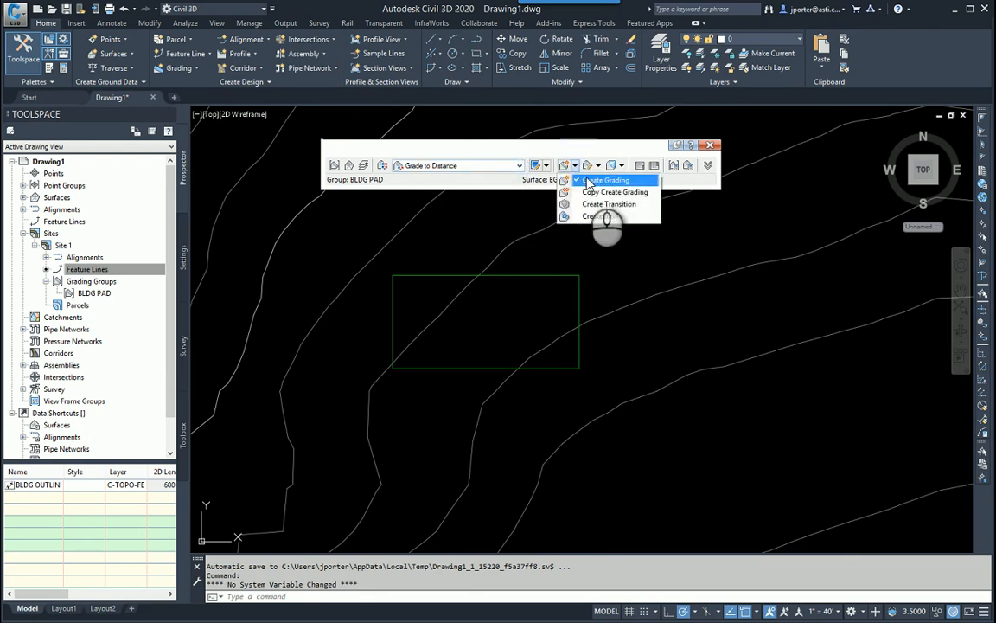
pyautogui.click(588, 182)
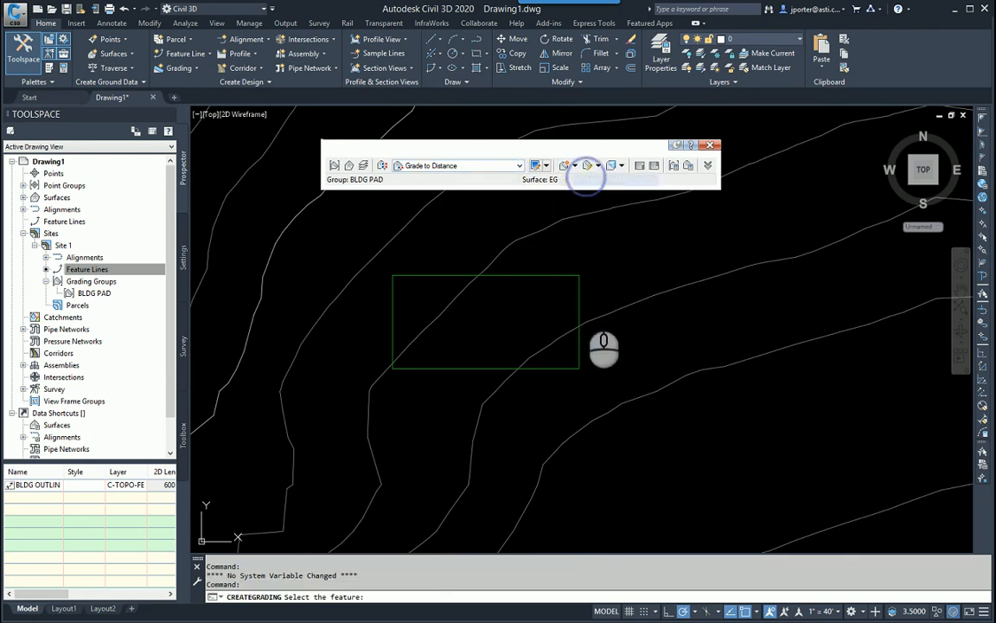
pyautogui.click(578, 299)
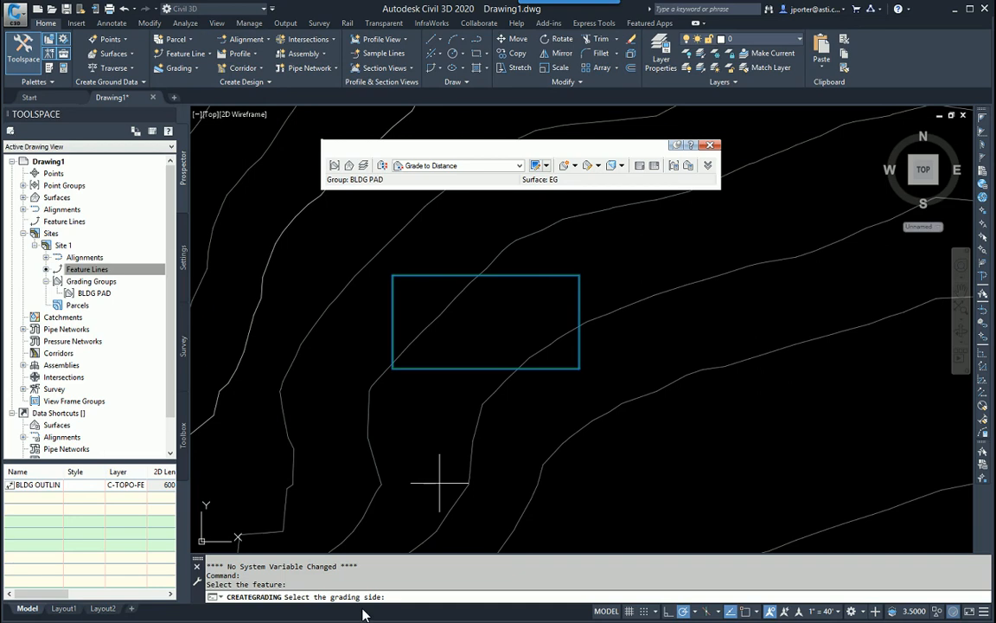
pyautogui.click(617, 300)
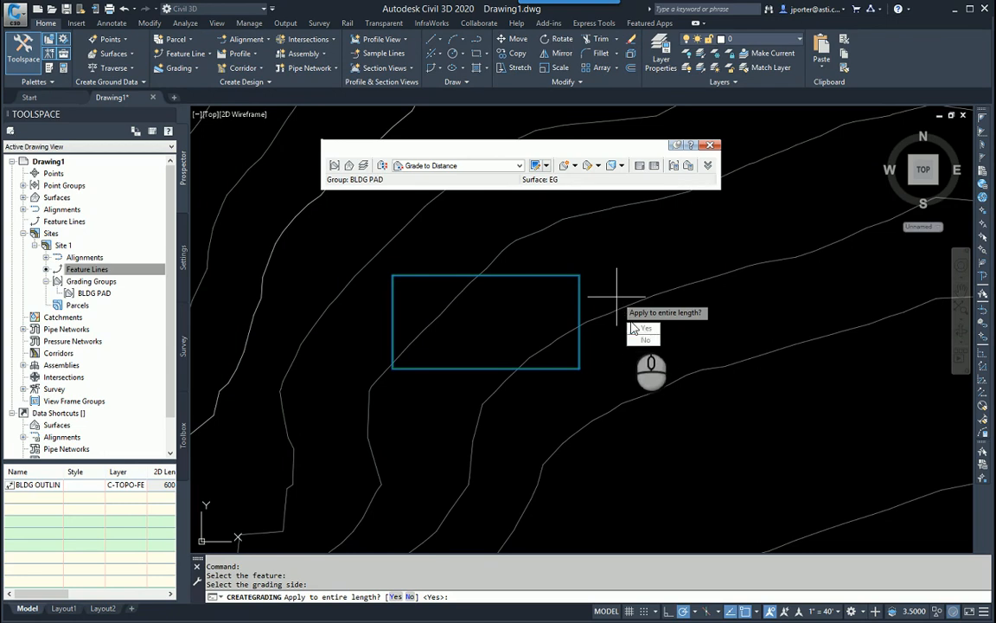
pyautogui.rightClick(616, 297)
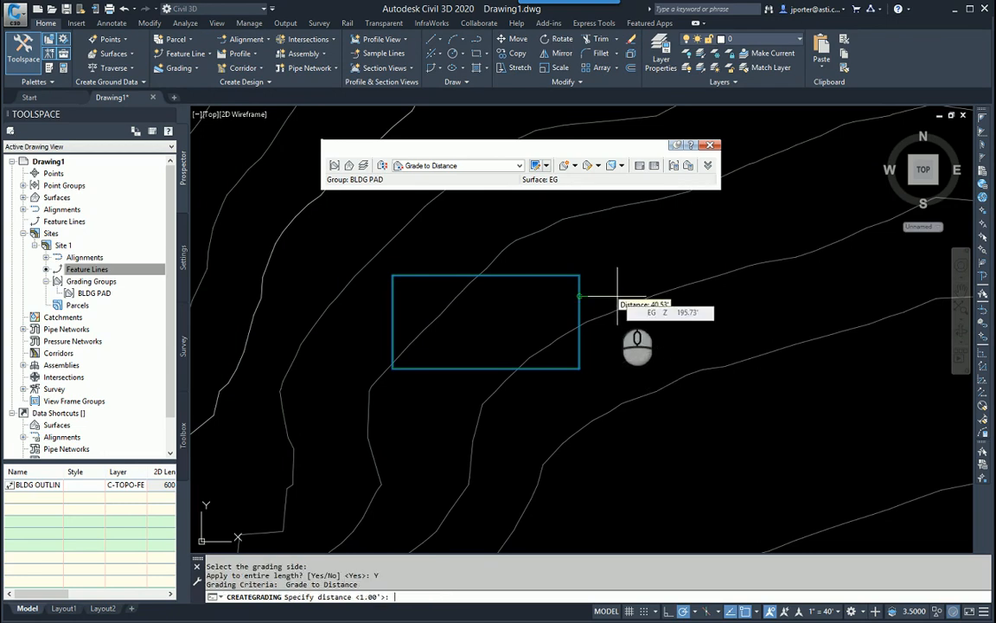
# - Project the grading 50 feet out from the building outline at a grade of -2% and end the command
pyautogui.write('50')
pyautogui.rightClick(617, 297)
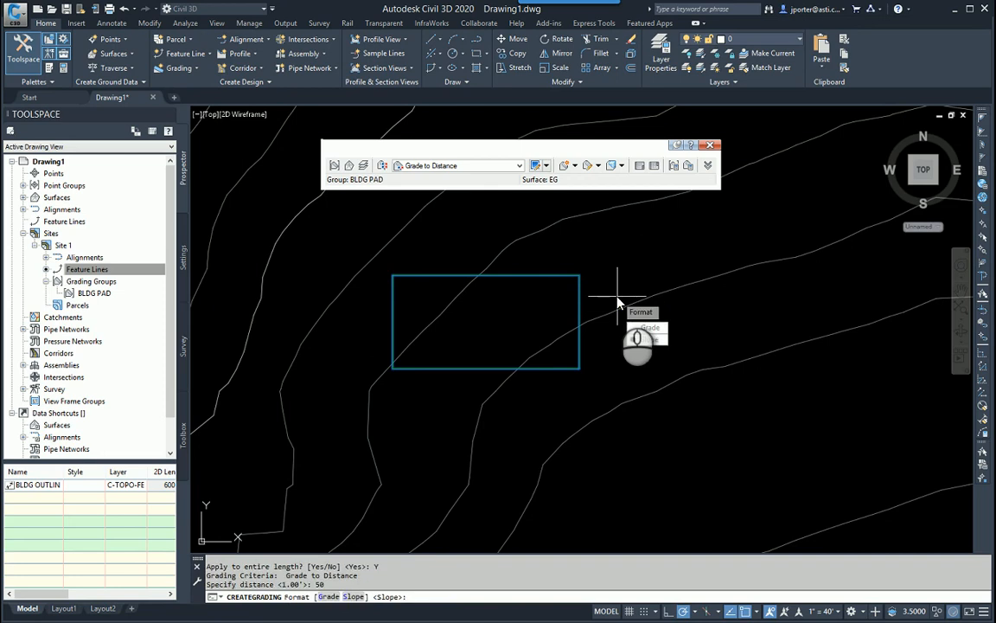
pyautogui.click(648, 328)
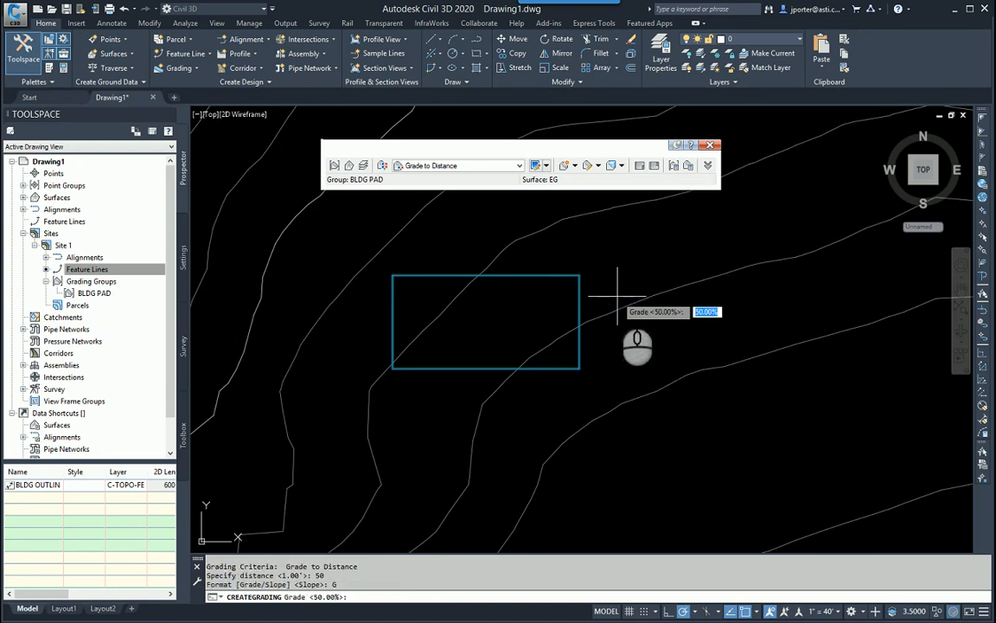
pyautogui.write('-2')
pyautogui.press('Return')
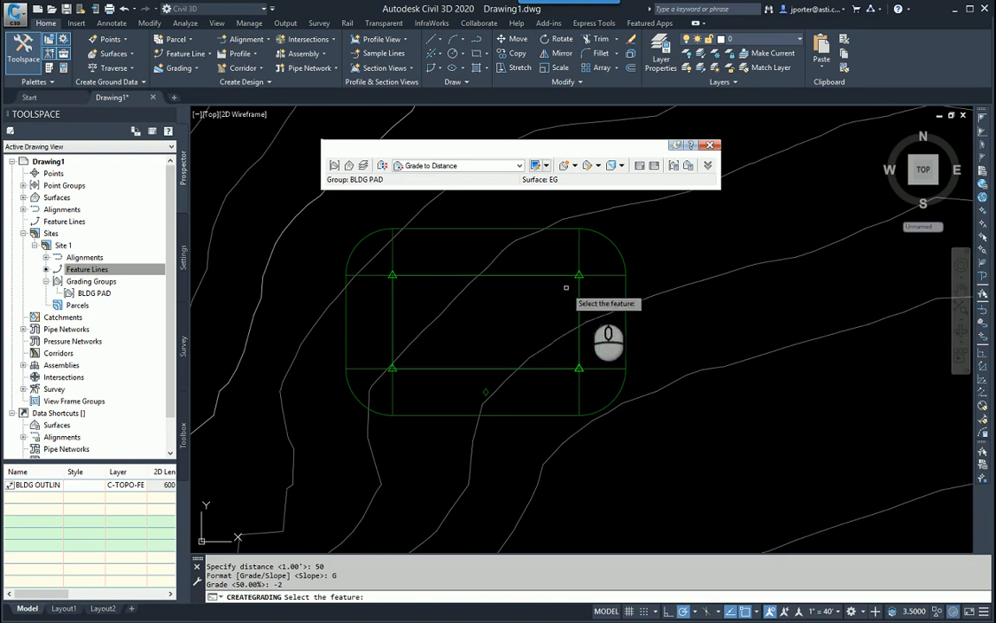
pyautogui.click(655, 322)
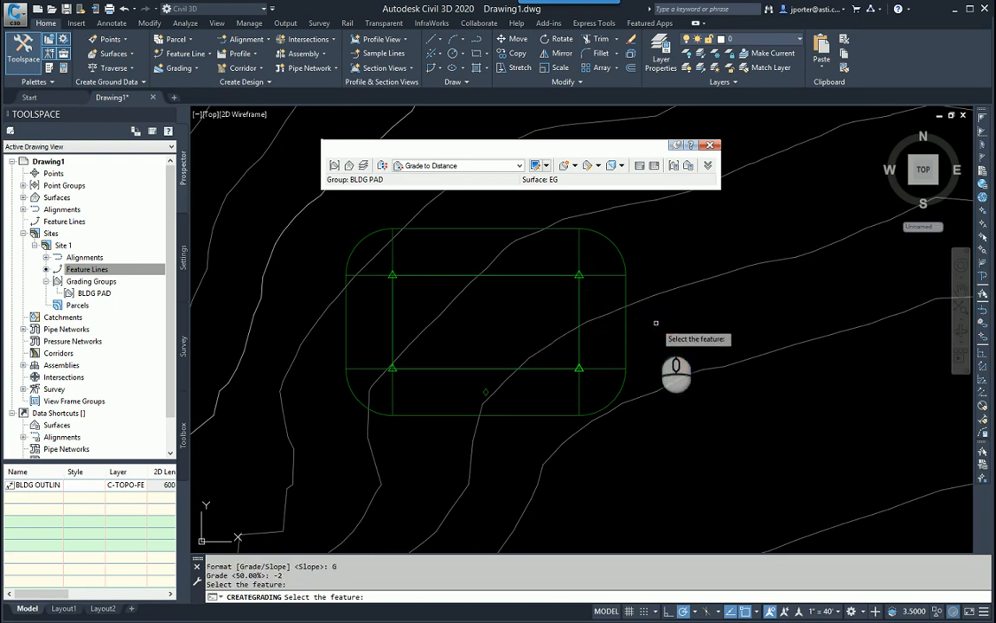
pyautogui.press('Escape')
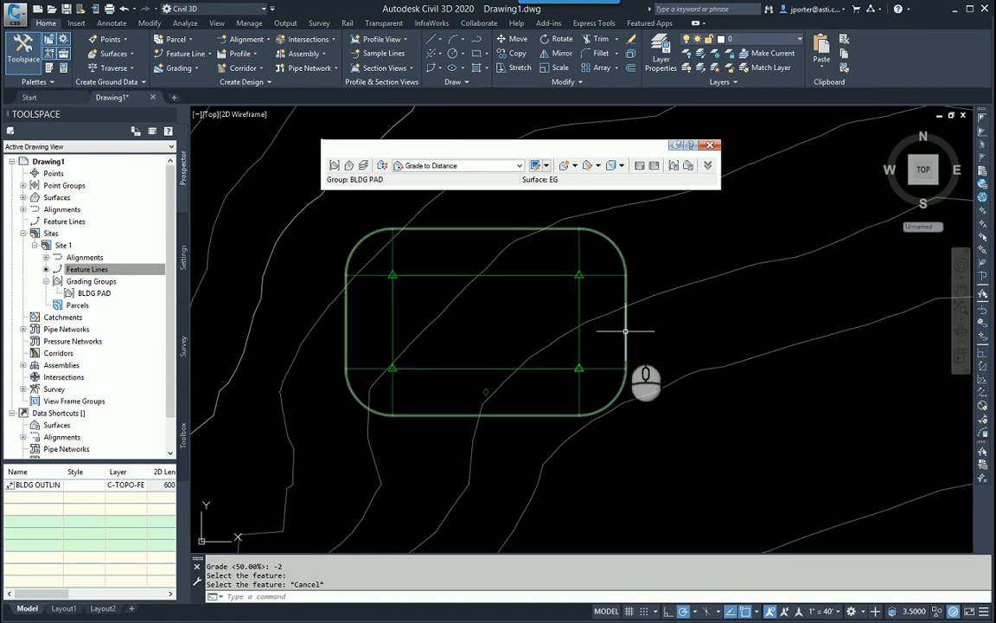
# - Create a Grade to Relative Elevation grading along the pad's entire outer edge, with relative elevation -1 and a grade of -5%
pyautogui.click(520, 165)
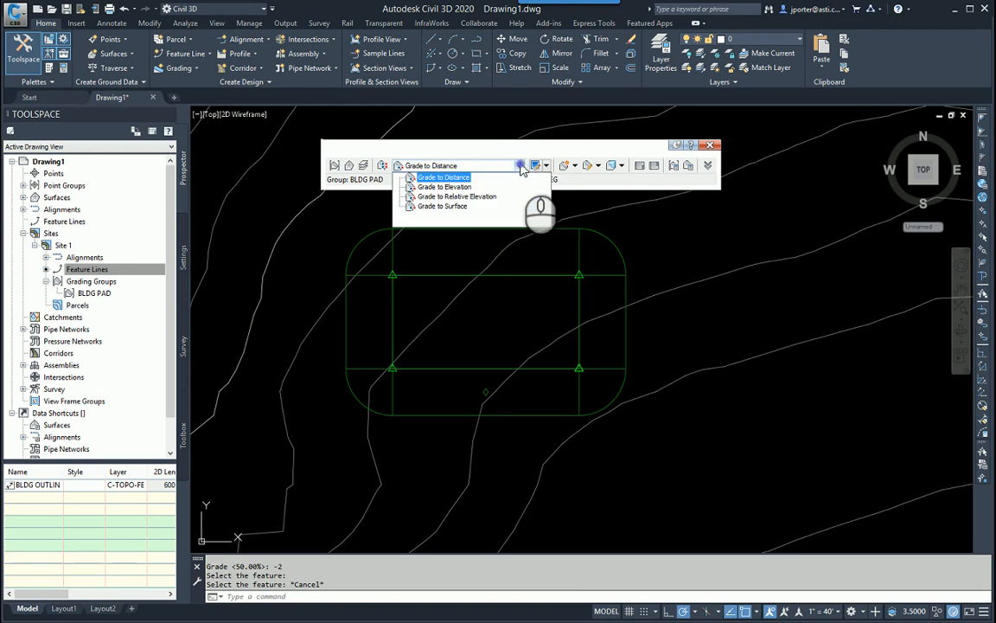
pyautogui.click(474, 198)
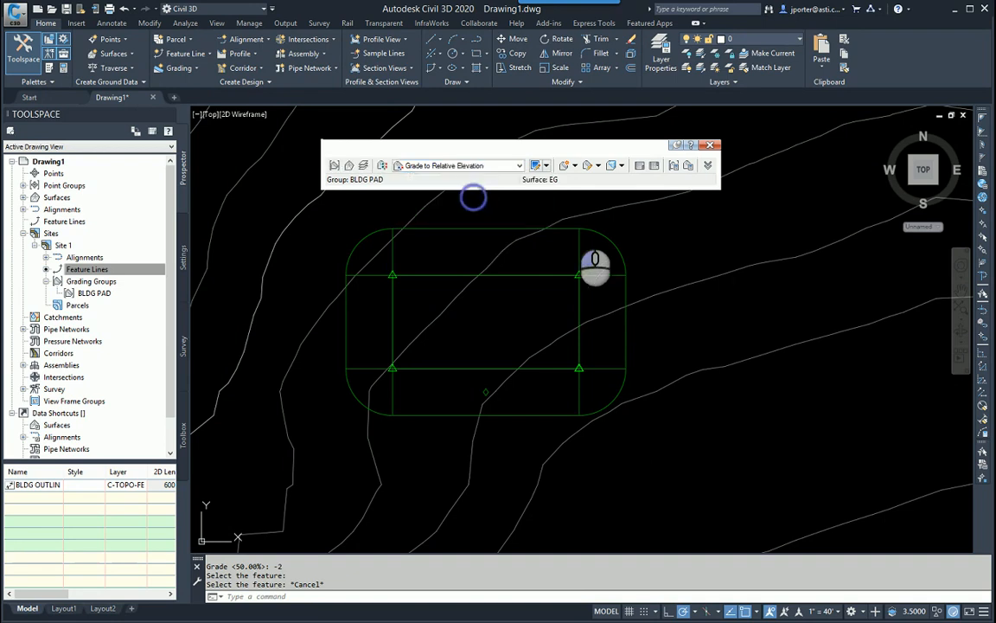
pyautogui.click(565, 169)
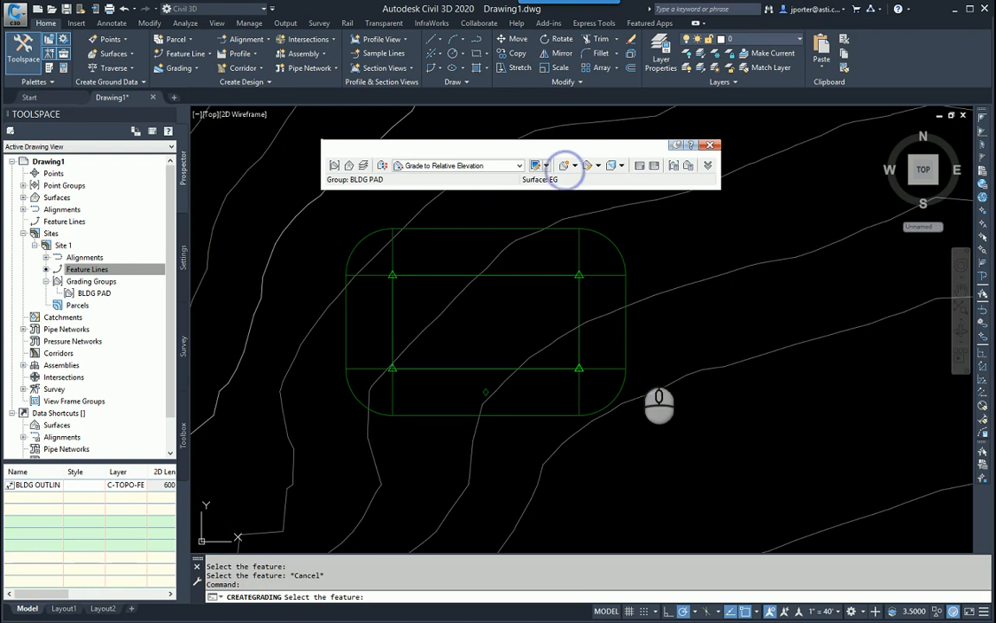
pyautogui.click(627, 345)
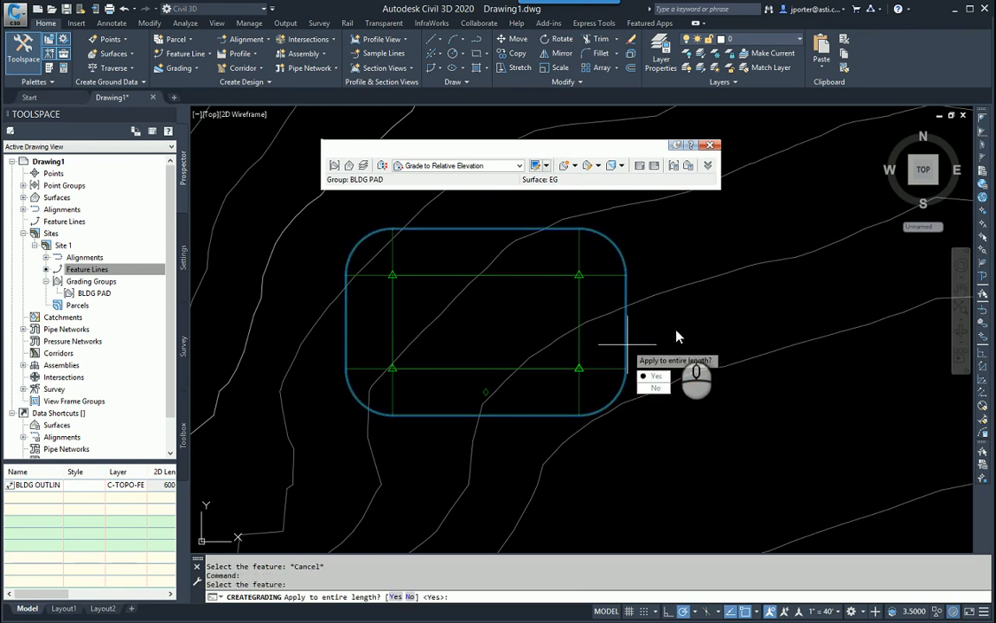
pyautogui.press('Return')
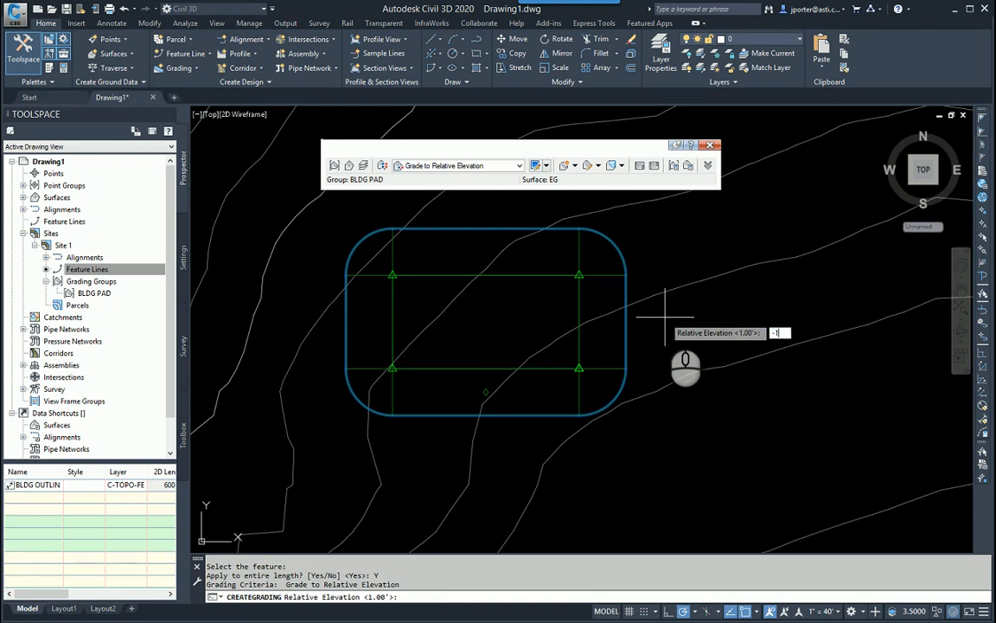
pyautogui.press('Return')
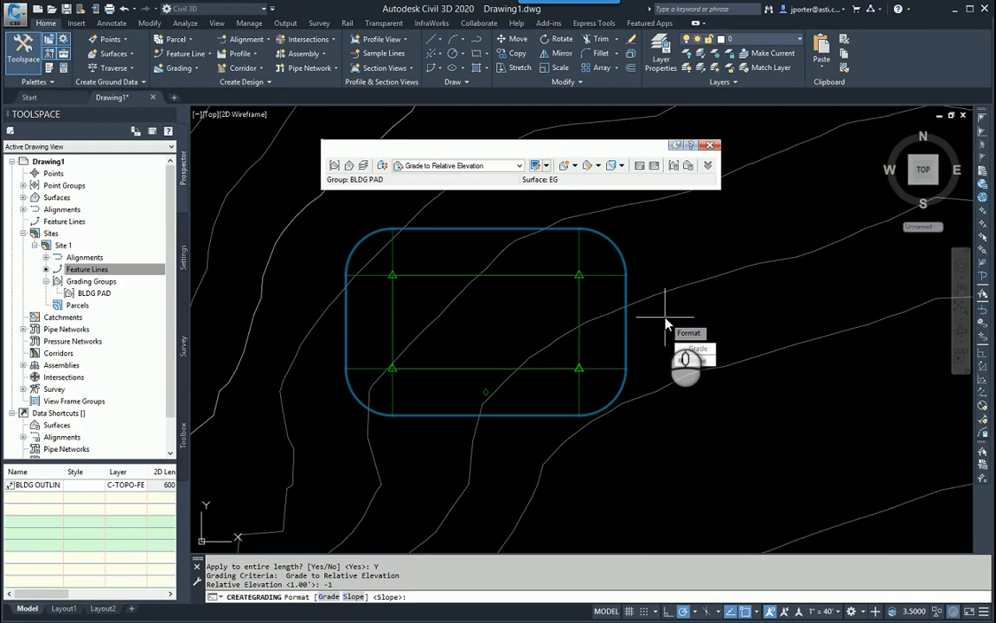
pyautogui.press('Return')
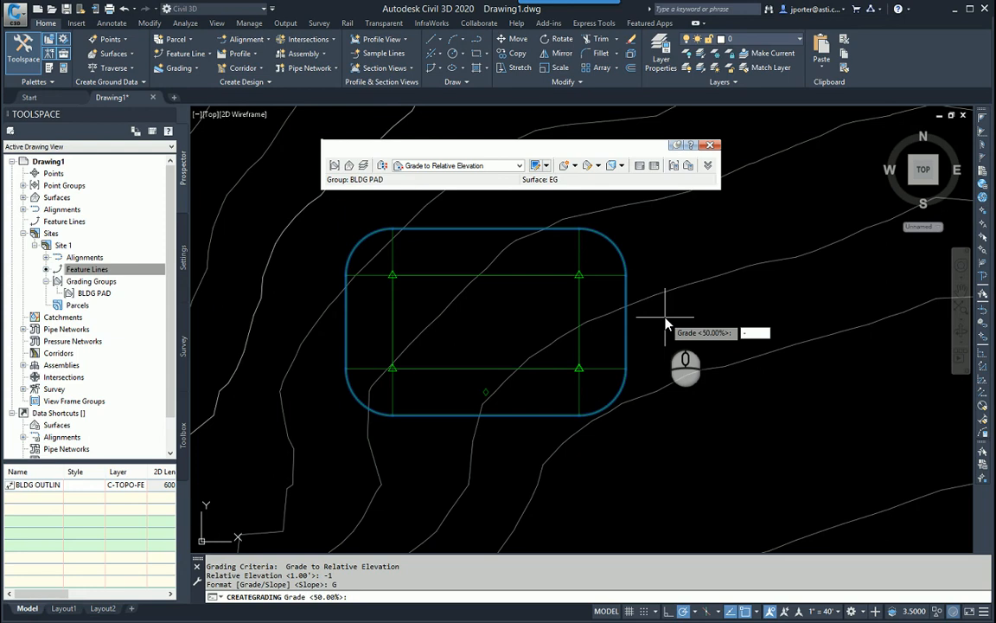
pyautogui.press('Return')
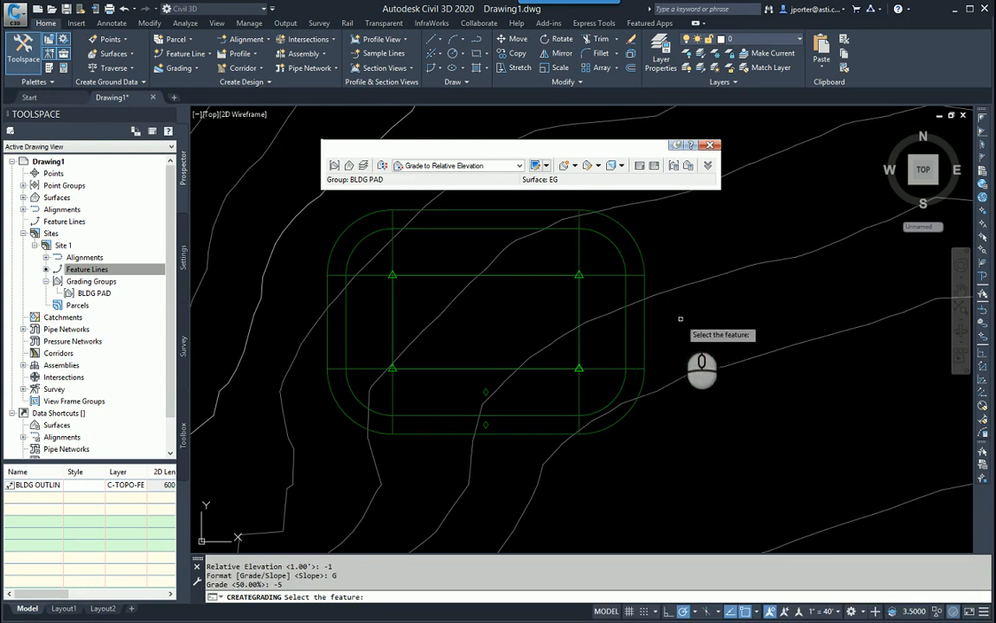
pyautogui.click(681, 320)
pyautogui.press('Escape')
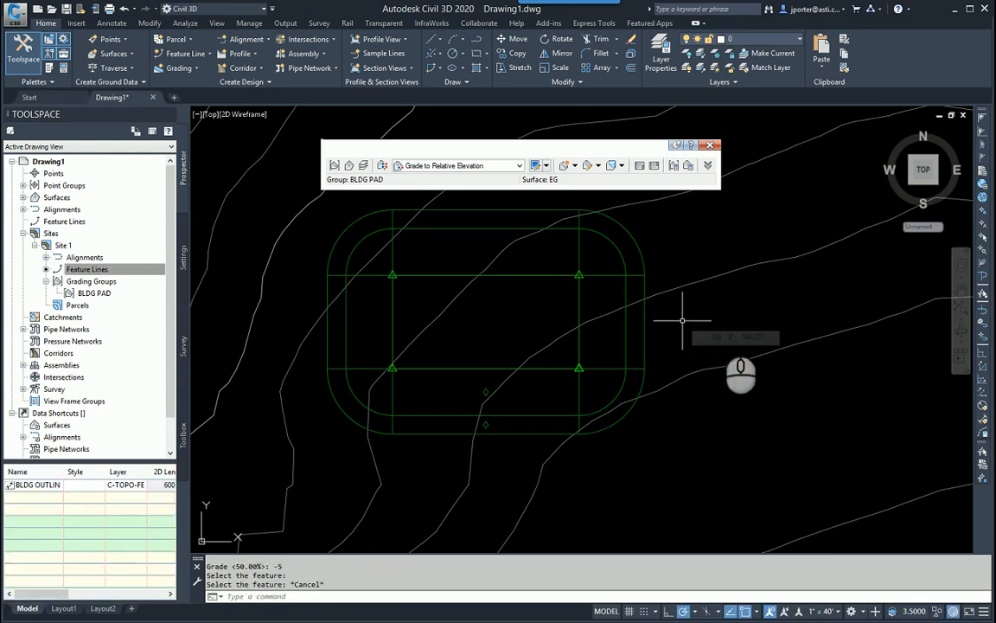
# - Start a Grade to Surface grading from the outermost edge of the pad's relative-elevation grading, applied to the entire length
pyautogui.click(519, 165)
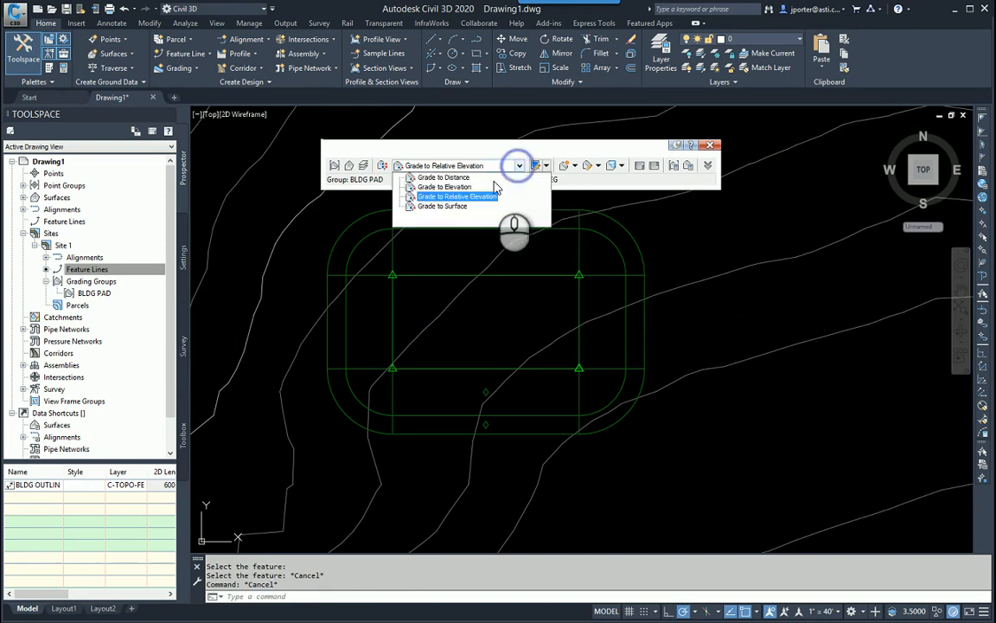
pyautogui.click(458, 206)
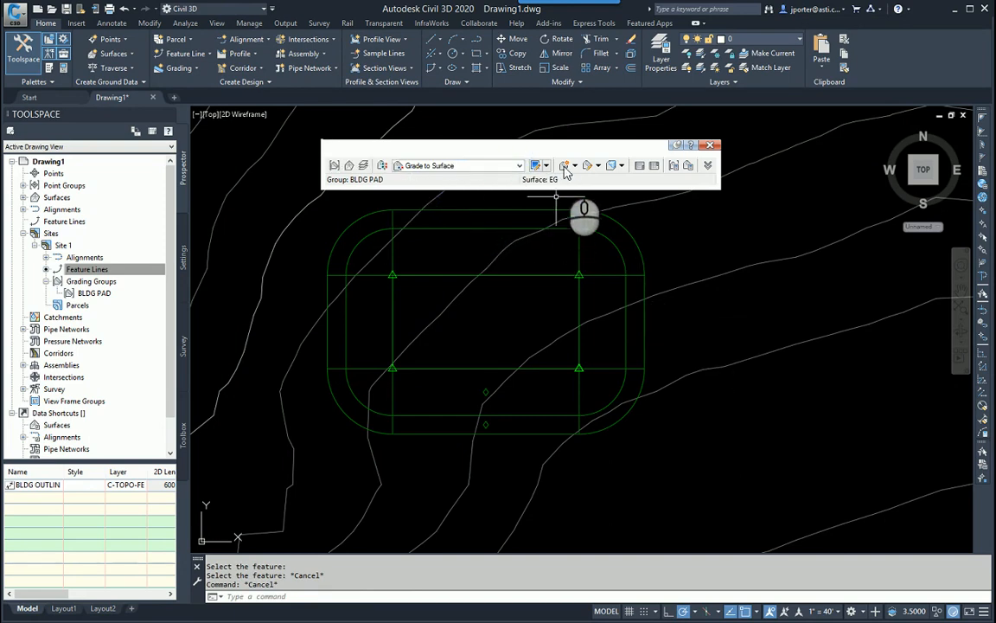
pyautogui.click(574, 165)
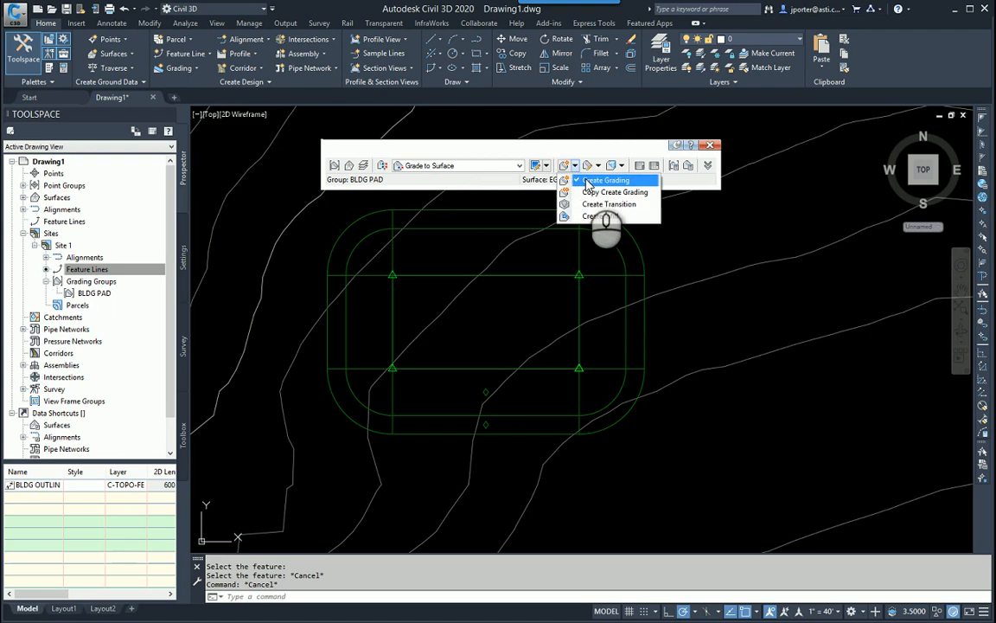
pyautogui.click(596, 180)
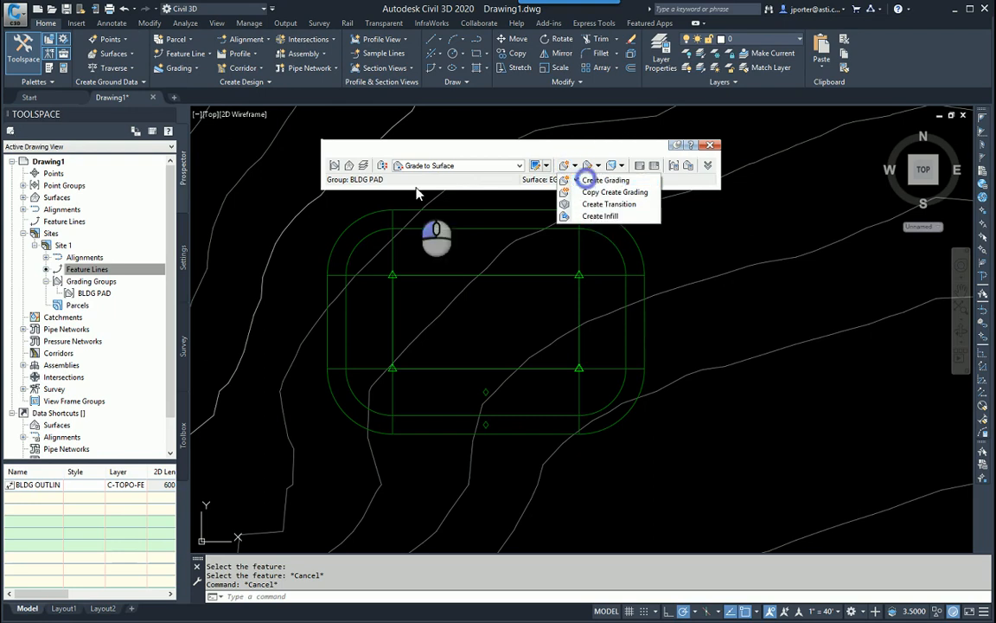
pyautogui.click(645, 324)
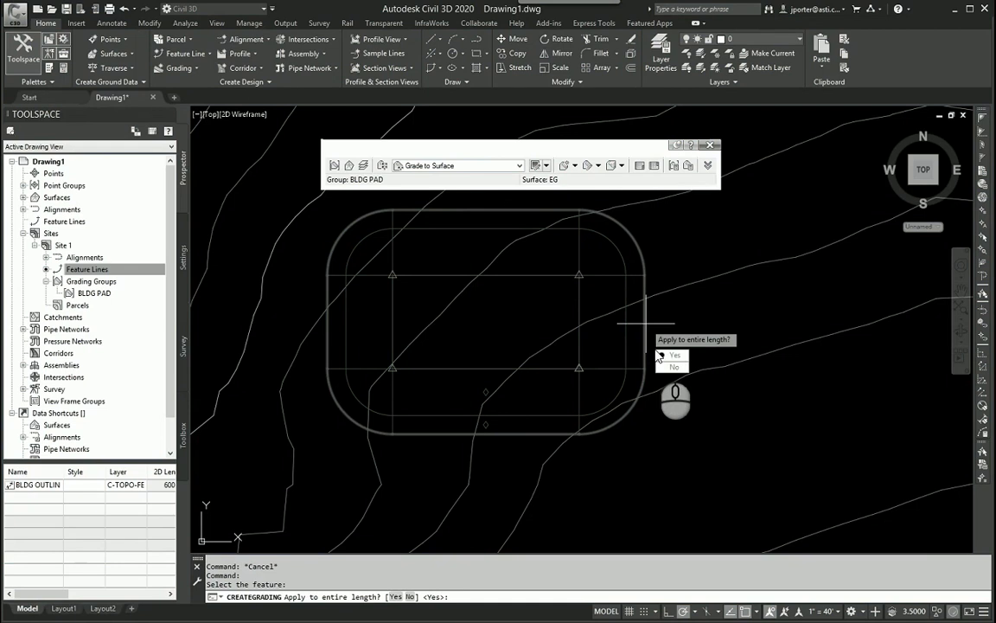
pyautogui.click(674, 356)
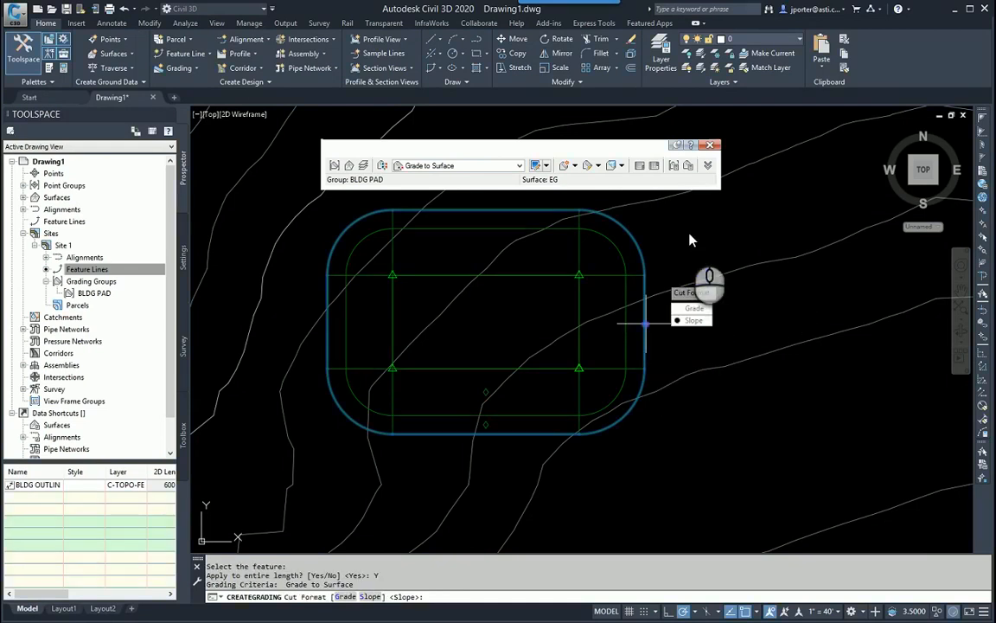
# - Daylight the grading to surface EG with a 3:1 cut slope and a 3:1 fill slope, and end the command
pyautogui.click(695, 322)
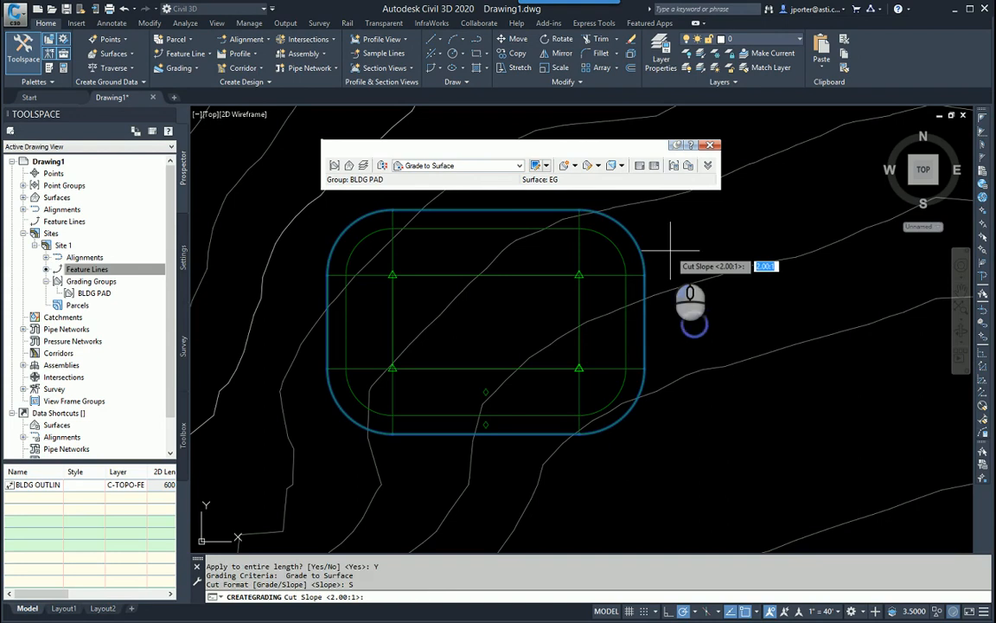
pyautogui.write('3')
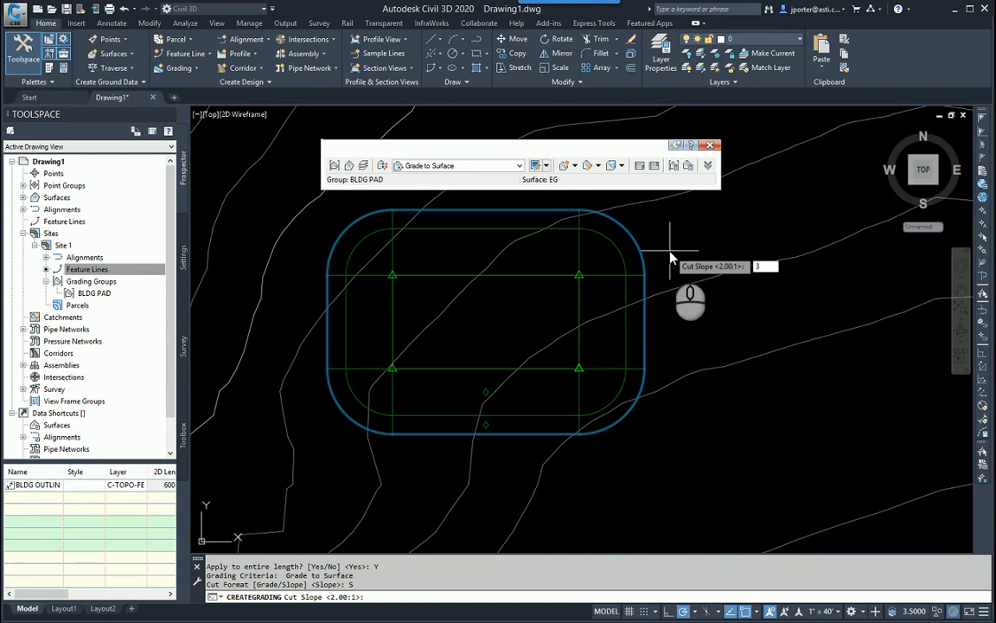
pyautogui.press('Return')
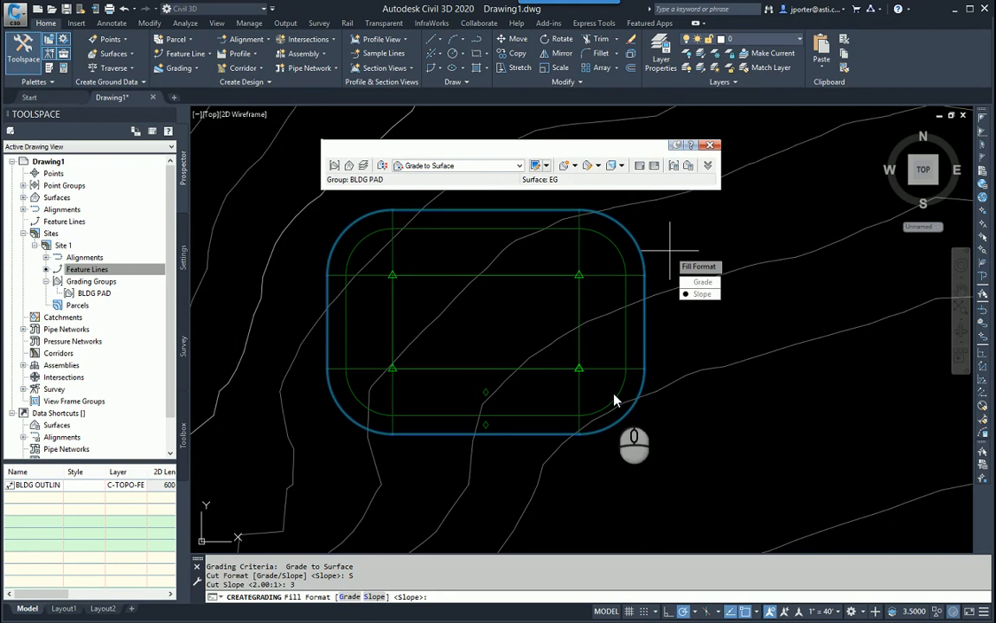
pyautogui.click(697, 294)
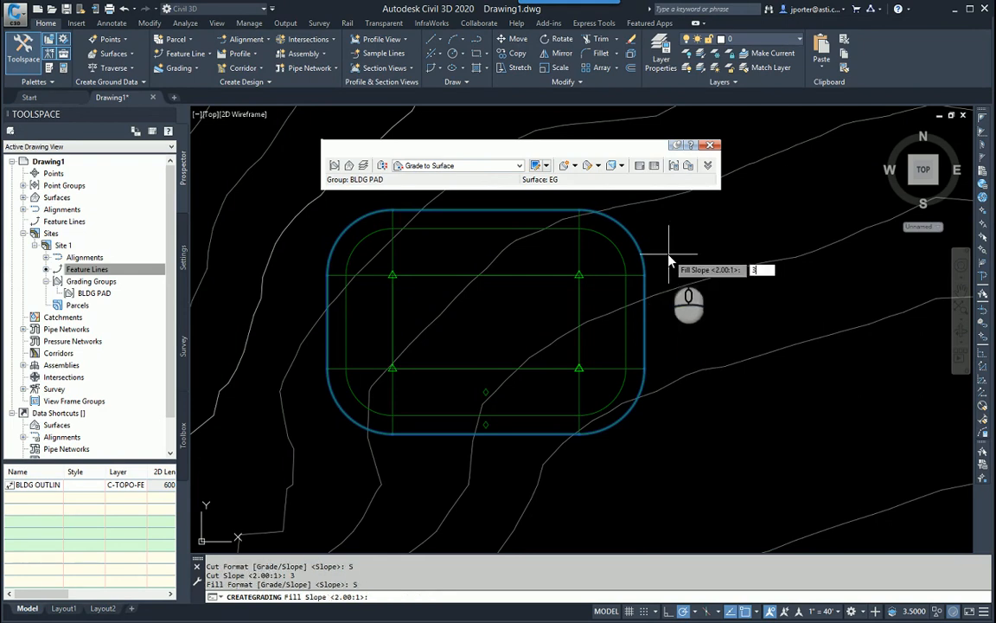
pyautogui.write('3')
pyautogui.press('Return')
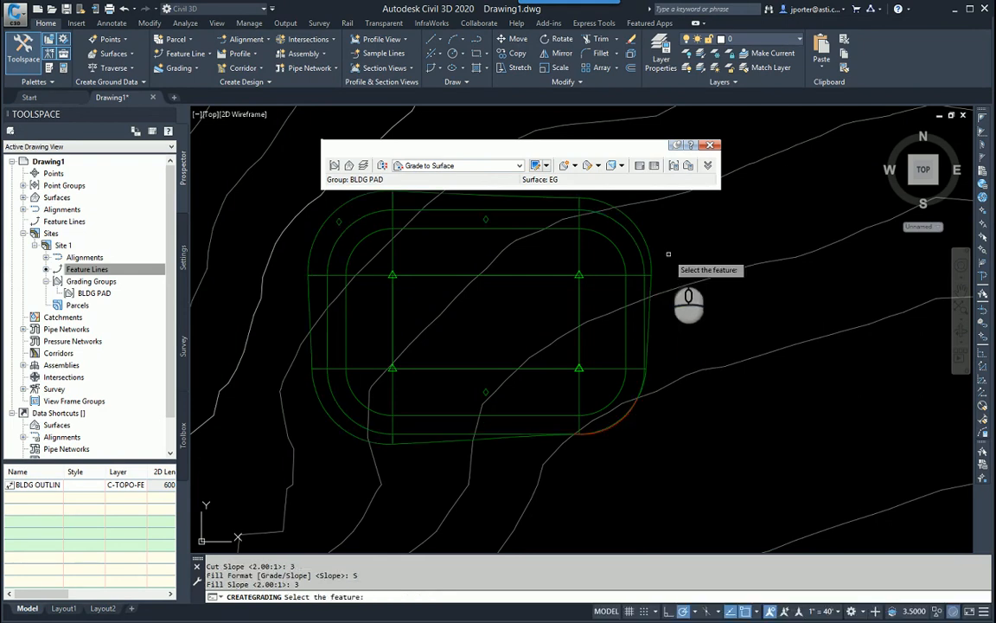
pyautogui.click(685, 296)
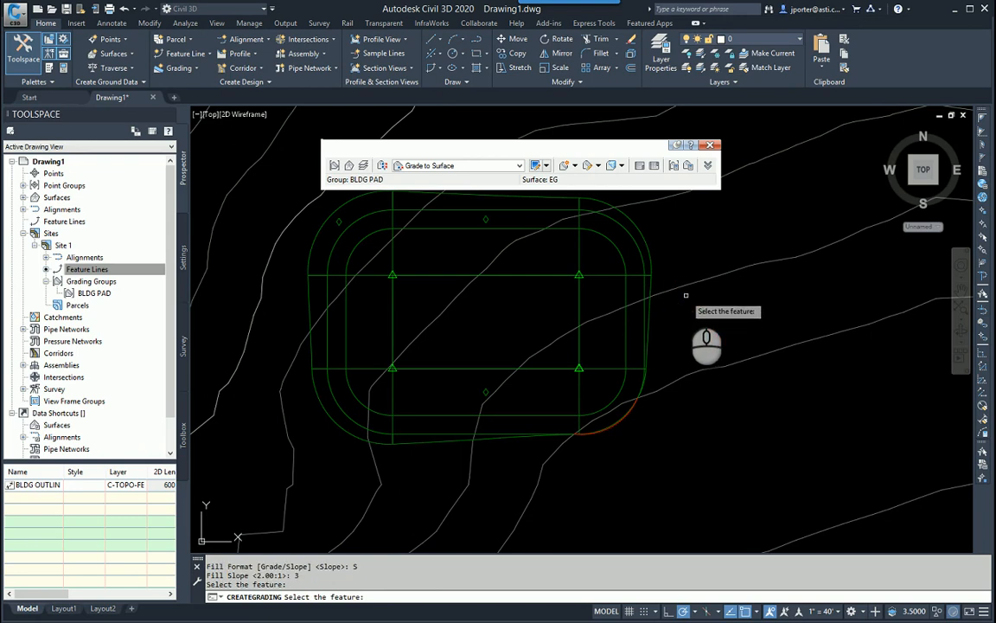
pyautogui.press('Escape')
pyautogui.press('Escape')
pyautogui.press('Escape')
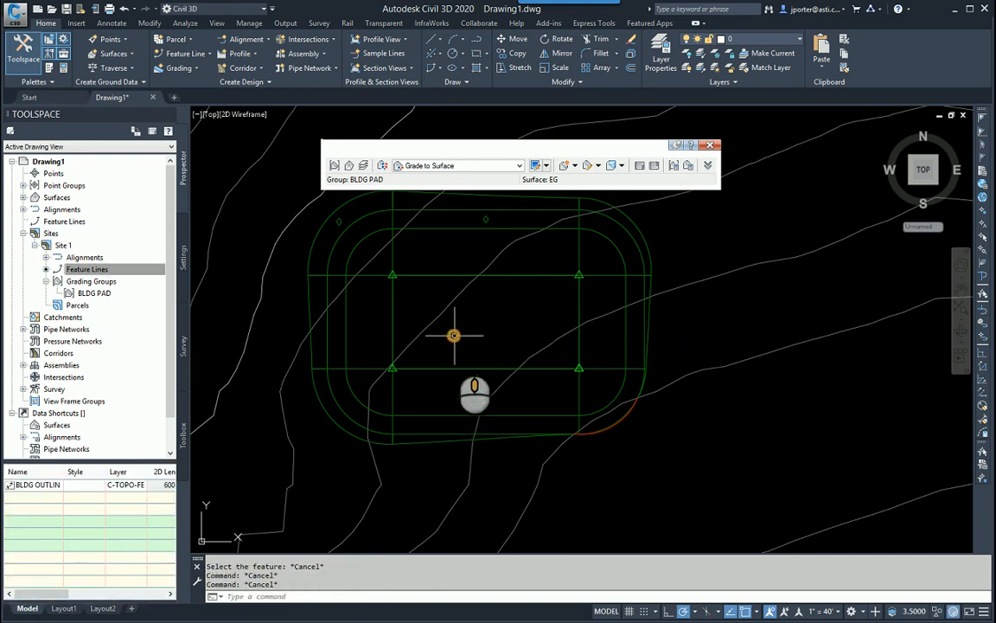
# - Select the pad gradings and the building outline and examine them in 3D in the Object Viewer for areas left ungraded
pyautogui.moveTo(454, 335); pyautogui.dragTo(460, 379, button='middle')
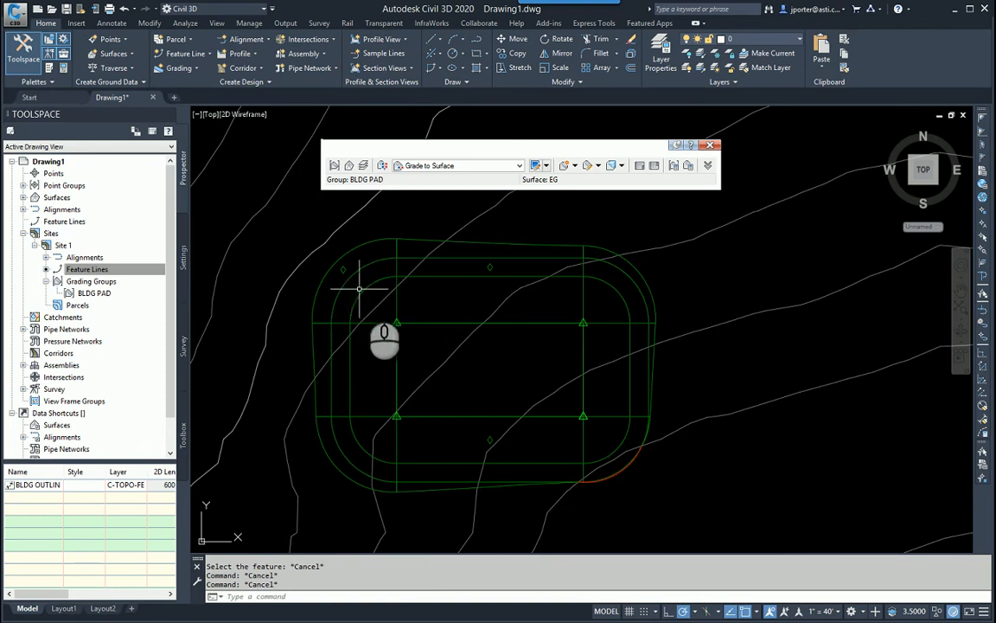
pyautogui.click(363, 287)
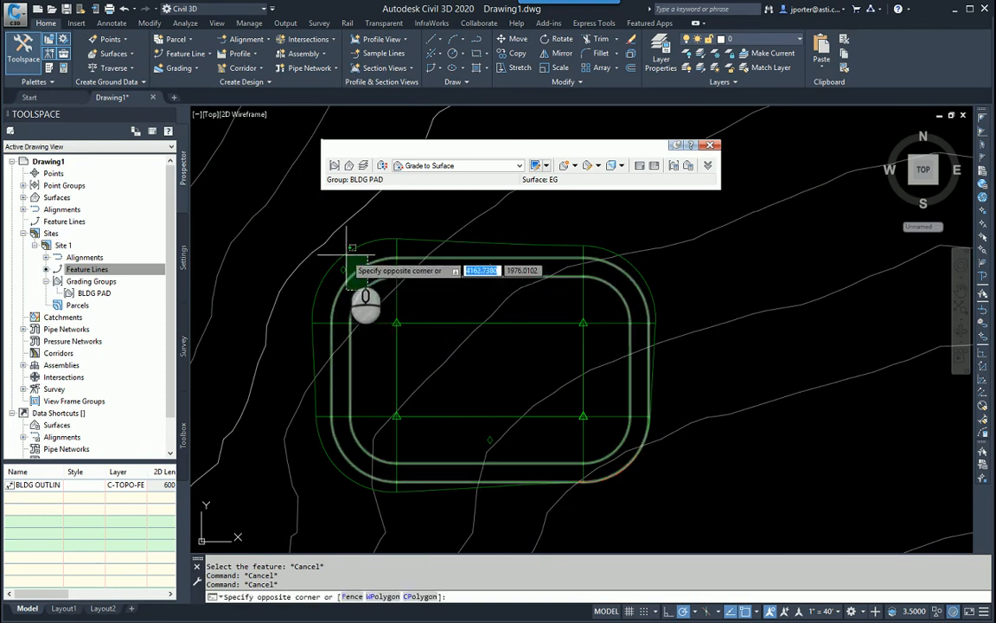
pyautogui.click(343, 259)
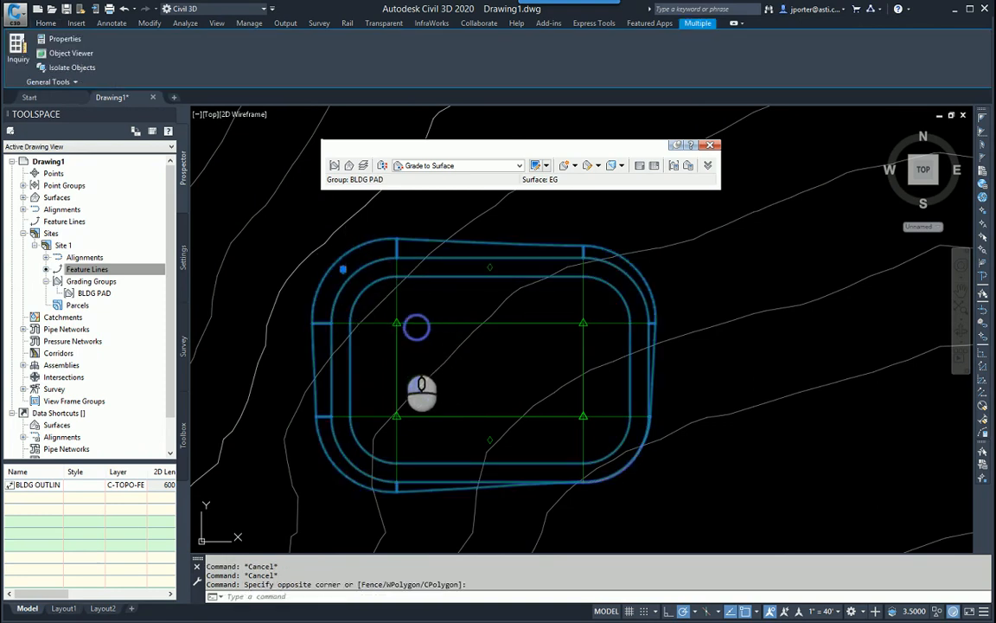
pyautogui.click(417, 322)
pyautogui.click(386, 349)
pyautogui.rightClick(435, 343)
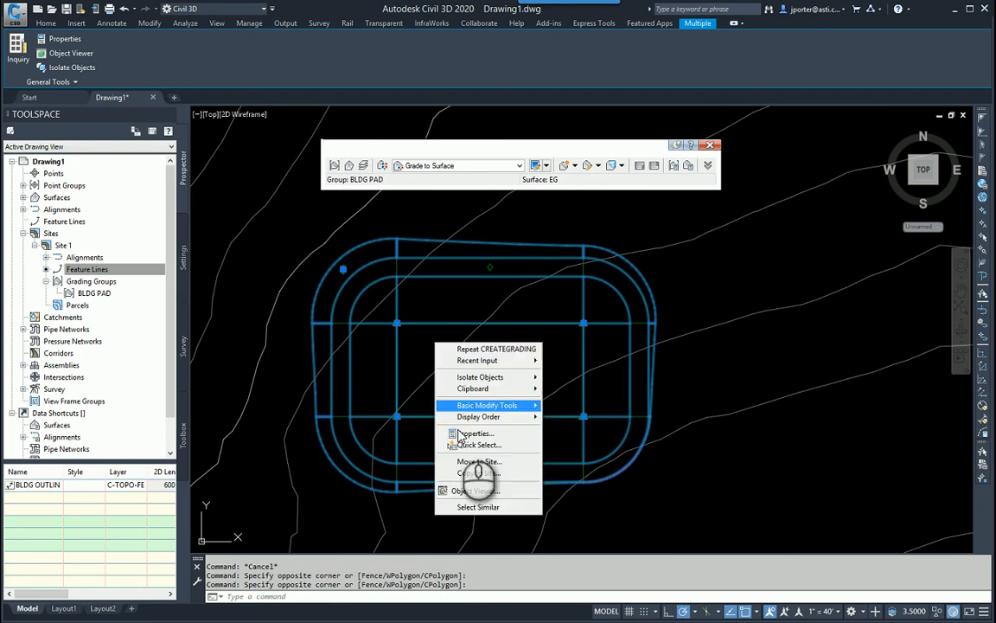
pyautogui.click(474, 491)
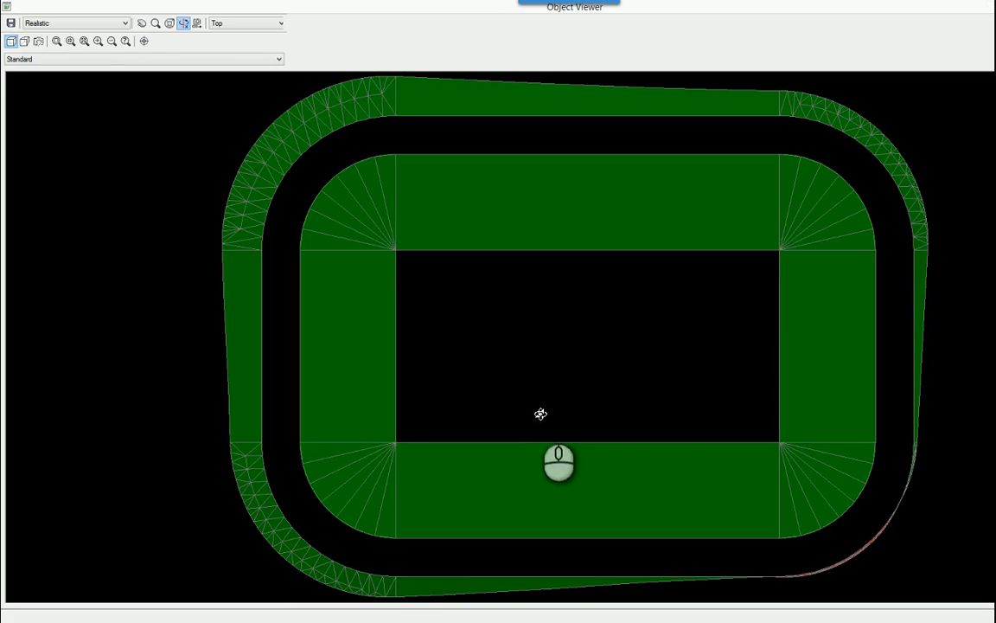
pyautogui.moveTo(540, 414)
pyautogui.mouseDown()
pyautogui.moveTo(548, 372)
pyautogui.moveTo(534, 315)
pyautogui.mouseUp()
pyautogui.scroll(-3, 525, 281)
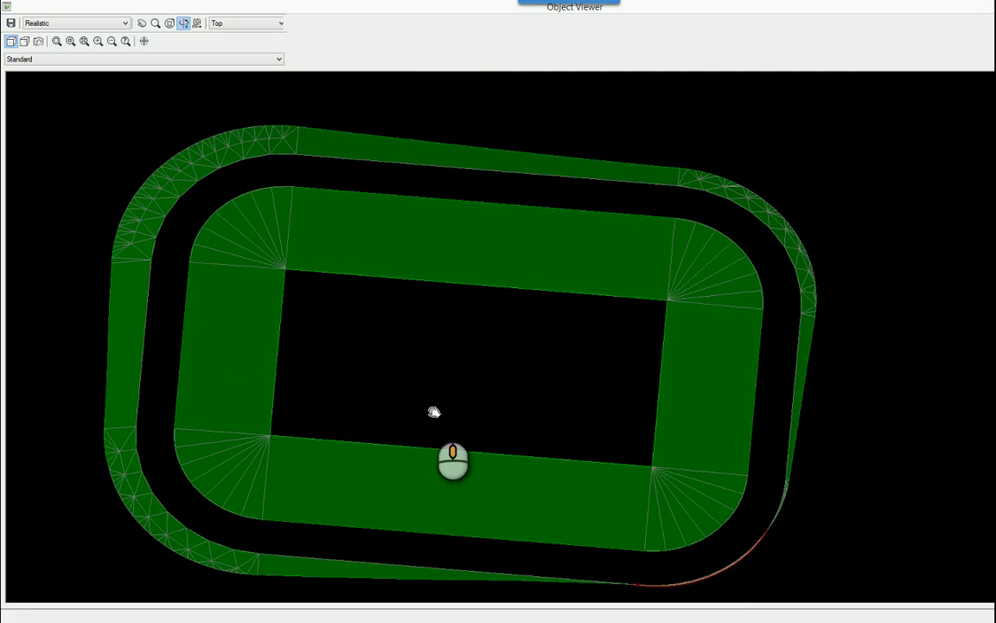
pyautogui.moveTo(594, 440); pyautogui.dragTo(604, 334)
pyautogui.moveTo(454, 407); pyautogui.dragTo(581, 419)
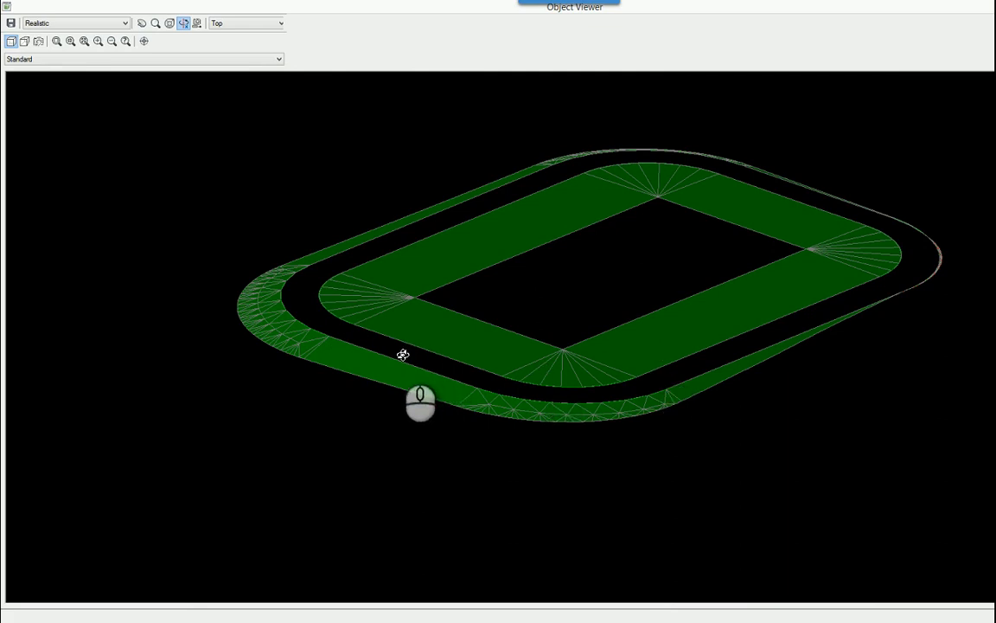
pyautogui.rightClick(620, 225)
pyautogui.click(649, 232)
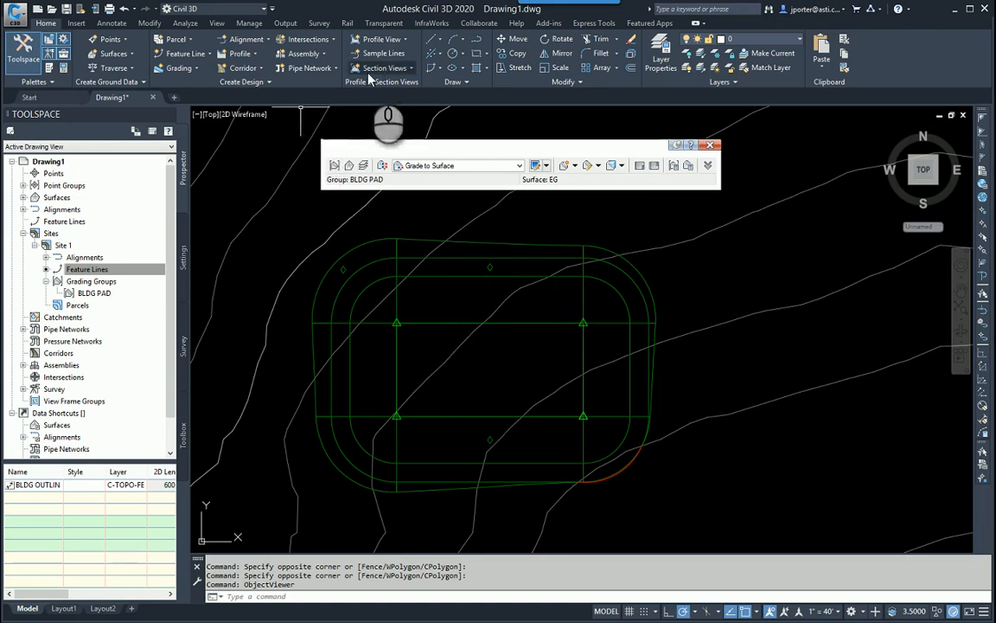
# - Create a grading infill in the open area inside the building outline and end the command
pyautogui.click(579, 170)
pyautogui.click(597, 214)
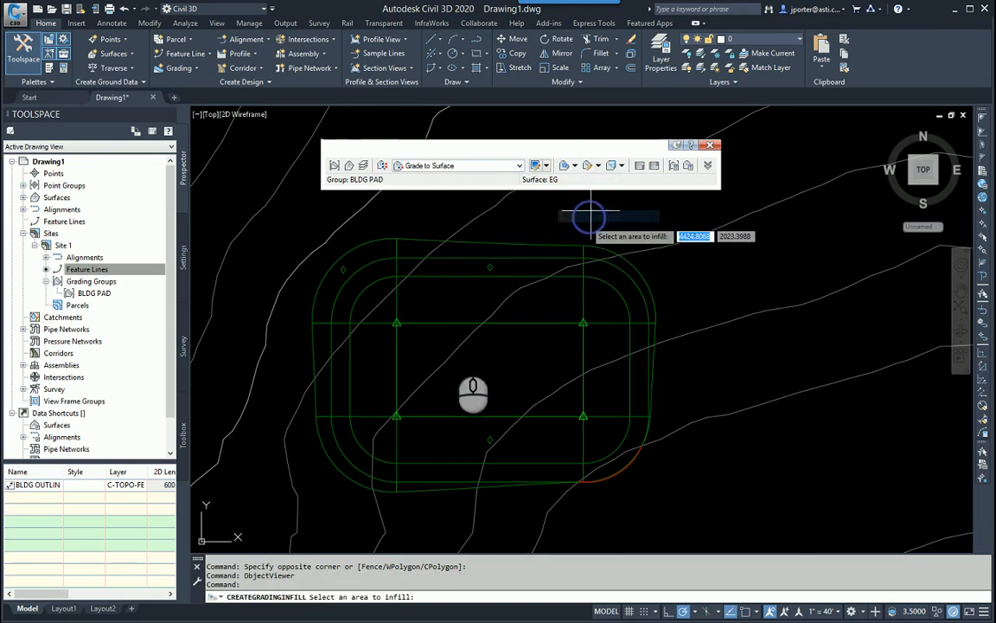
pyautogui.click(450, 363)
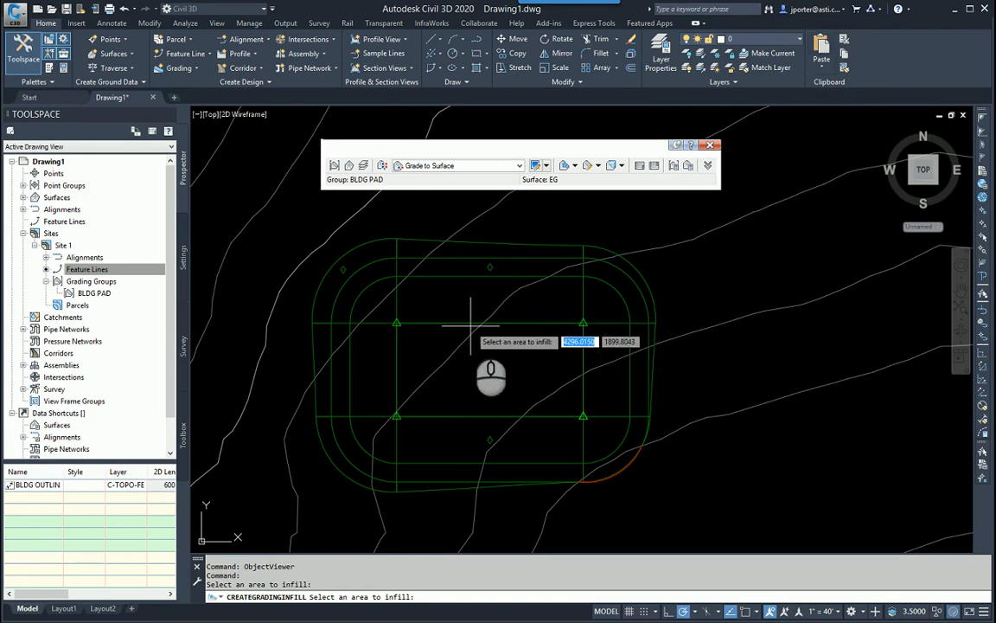
pyautogui.click(488, 280)
pyautogui.rightClick(489, 280)
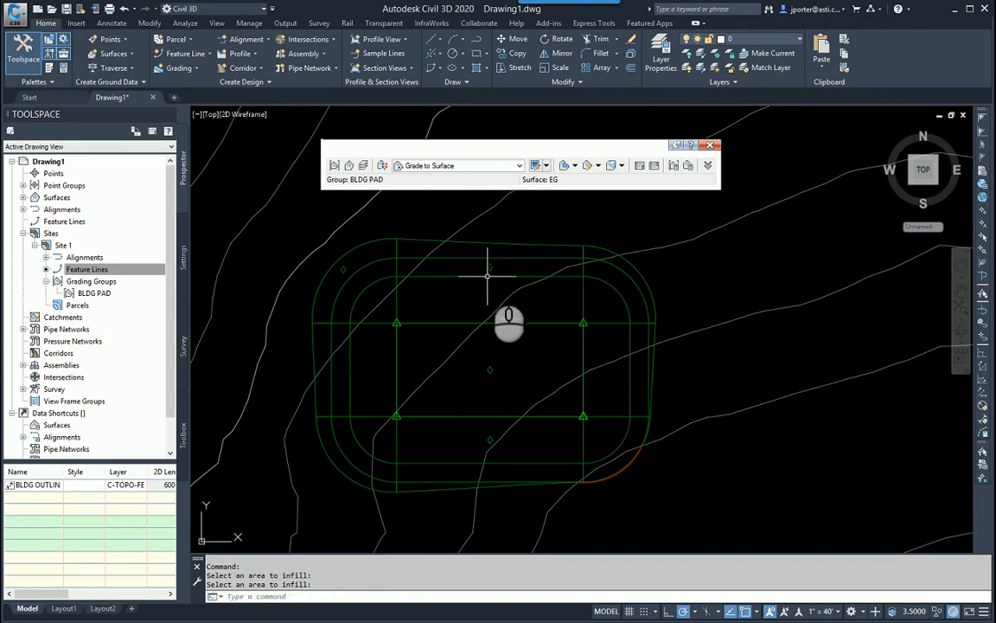
# - Enable automatic creation of a BLDG PAD TIN surface for the grading group and use EG as its volume base surface
pyautogui.click(490, 267)
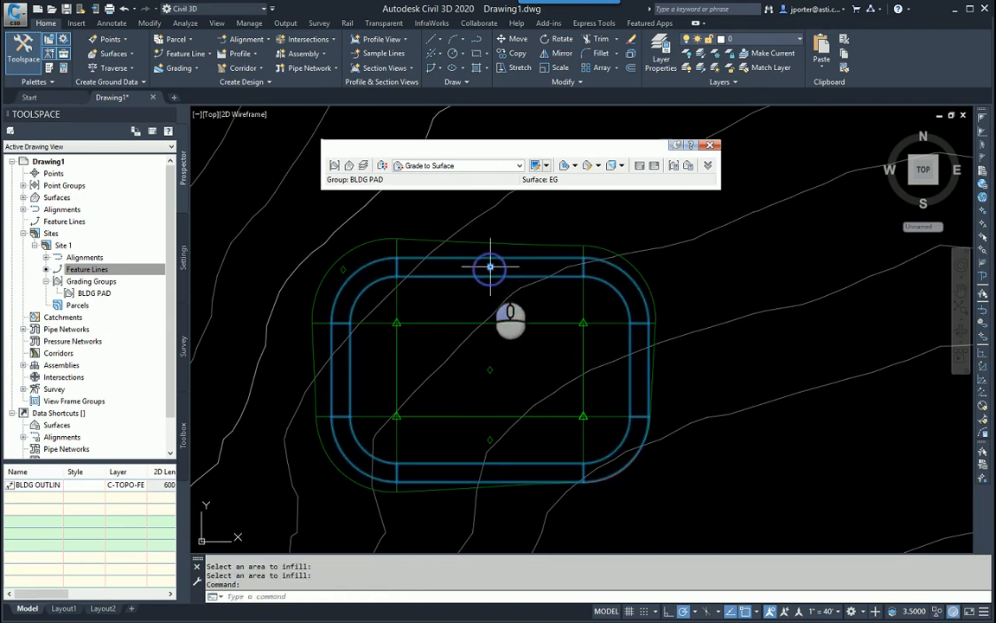
pyautogui.rightClick(515, 325)
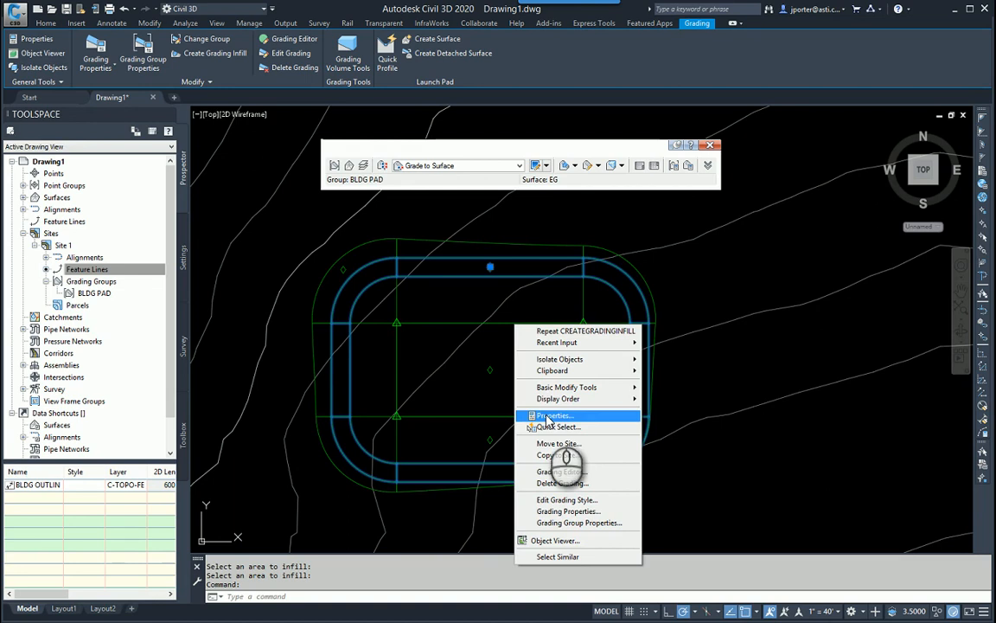
pyautogui.click(575, 522)
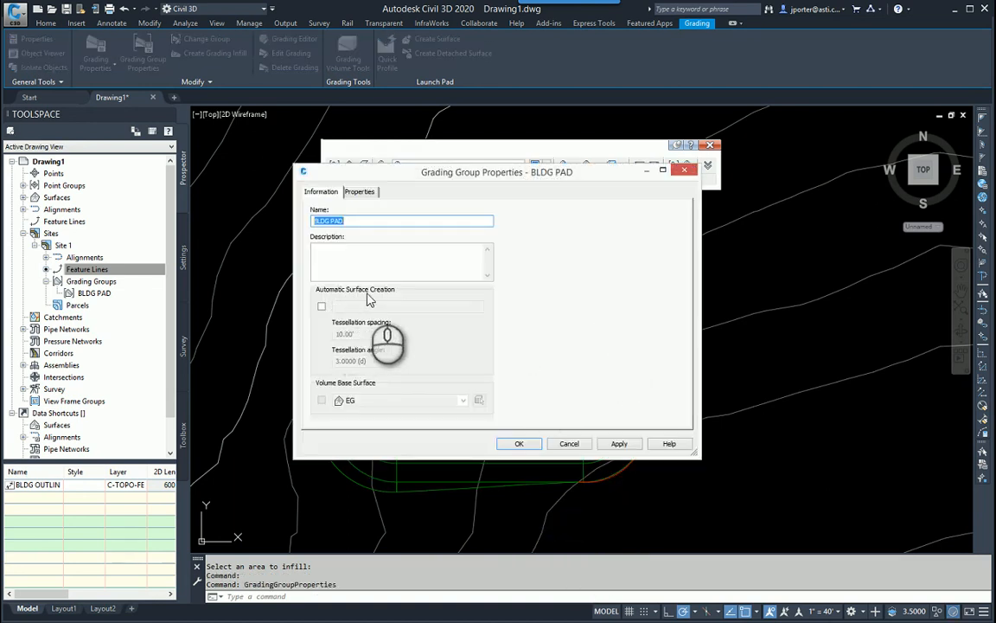
pyautogui.click(320, 308)
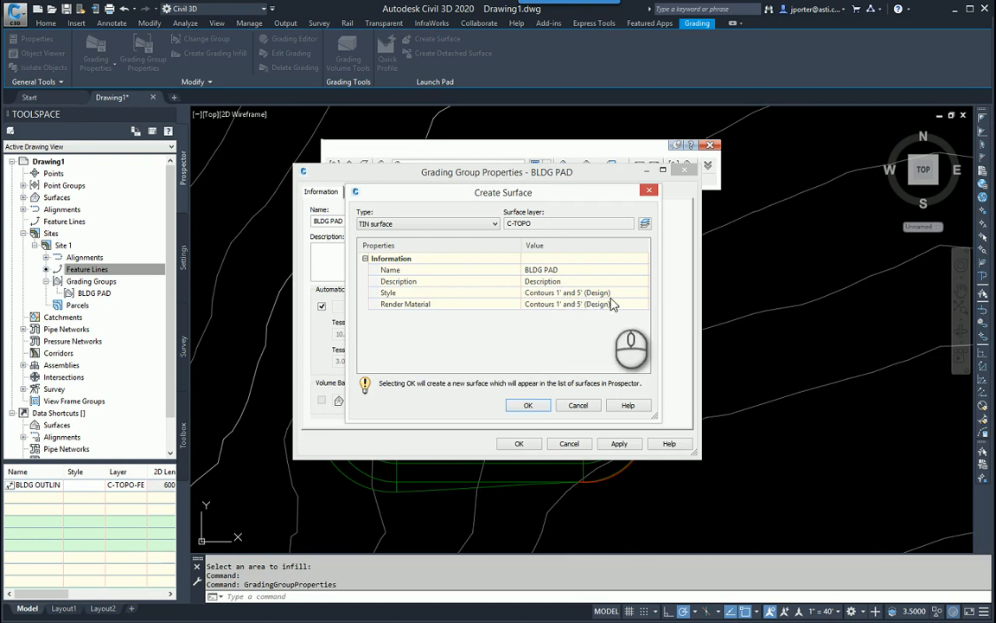
pyautogui.click(536, 407)
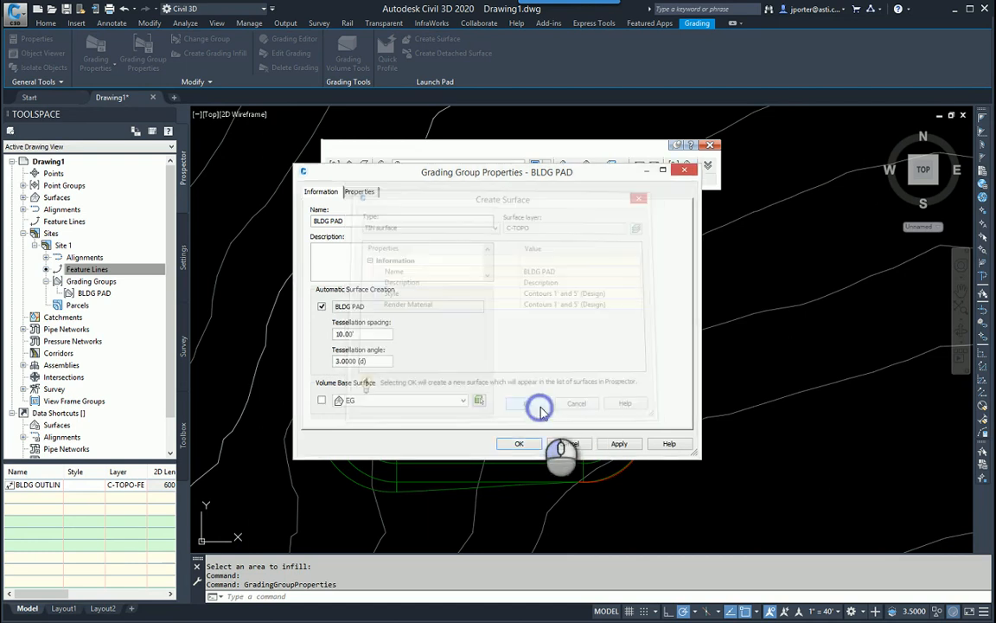
pyautogui.click(321, 400)
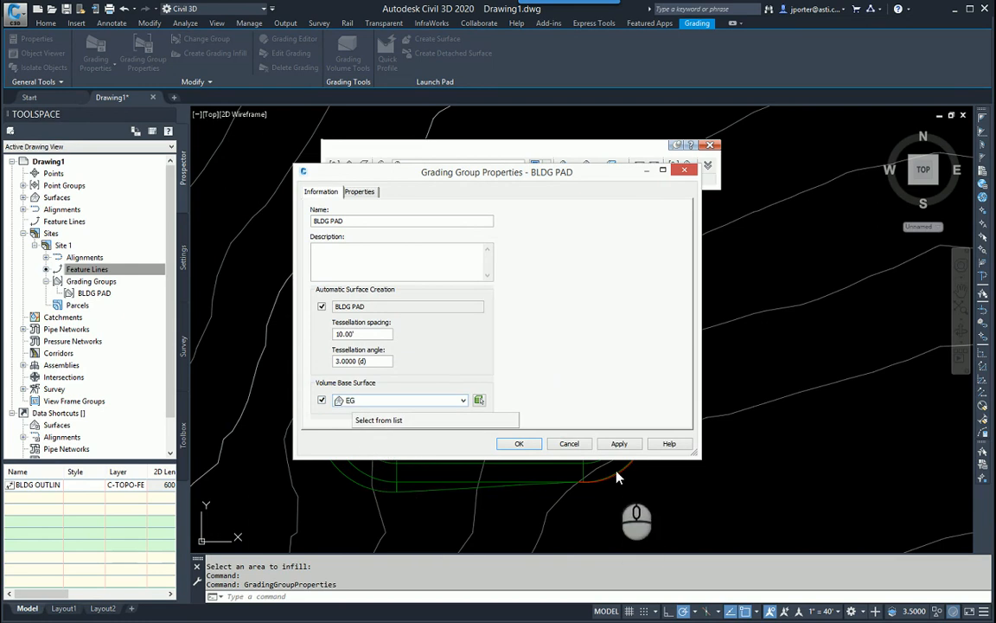
pyautogui.click(619, 444)
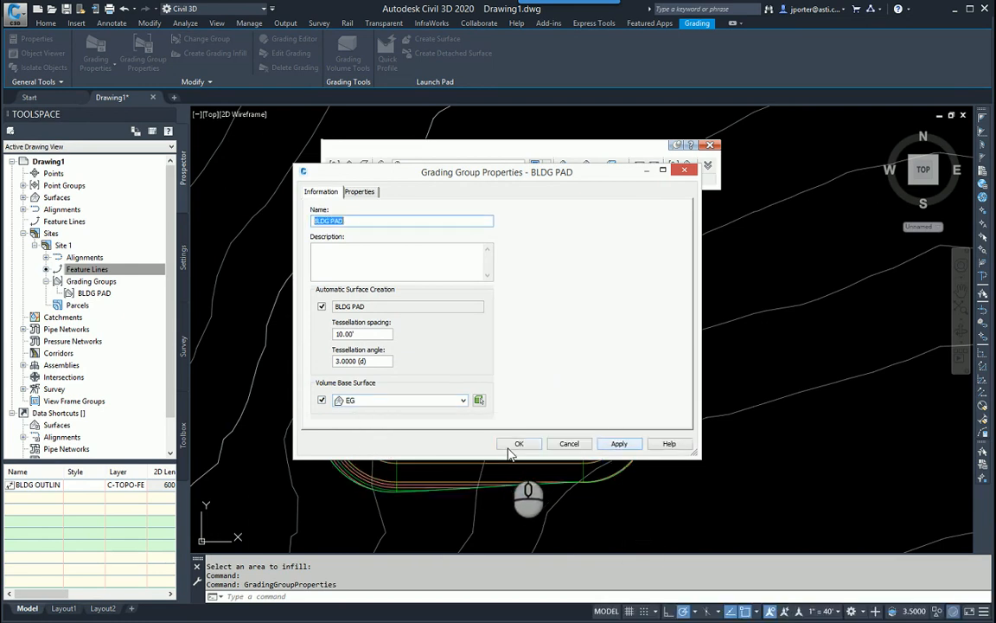
pyautogui.click(518, 444)
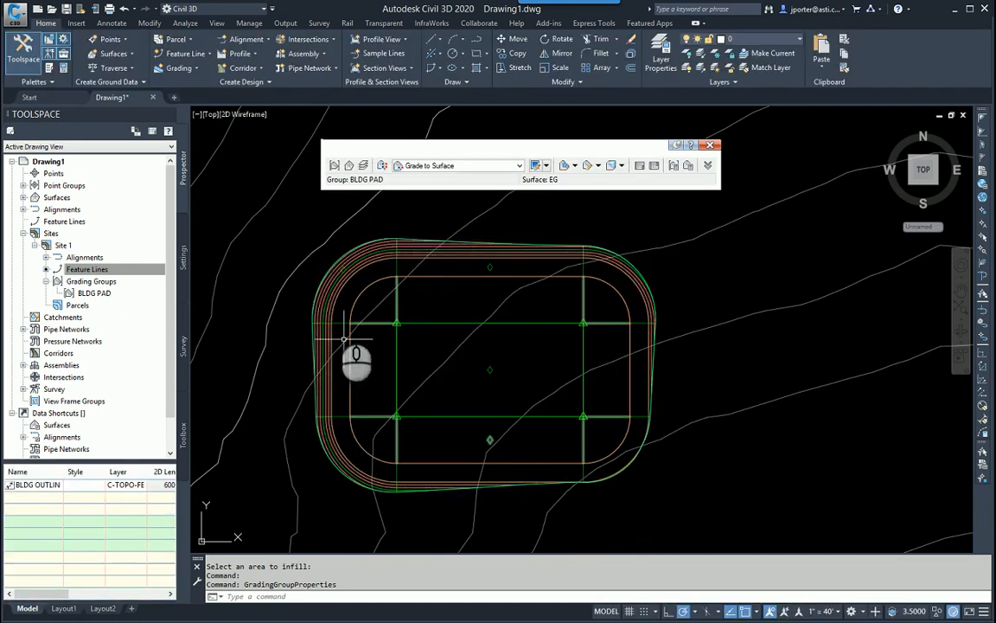
# - Examine the BLDG PAD surface in 3D in the Object Viewer
pyautogui.click(411, 313)
pyautogui.rightClick(464, 395)
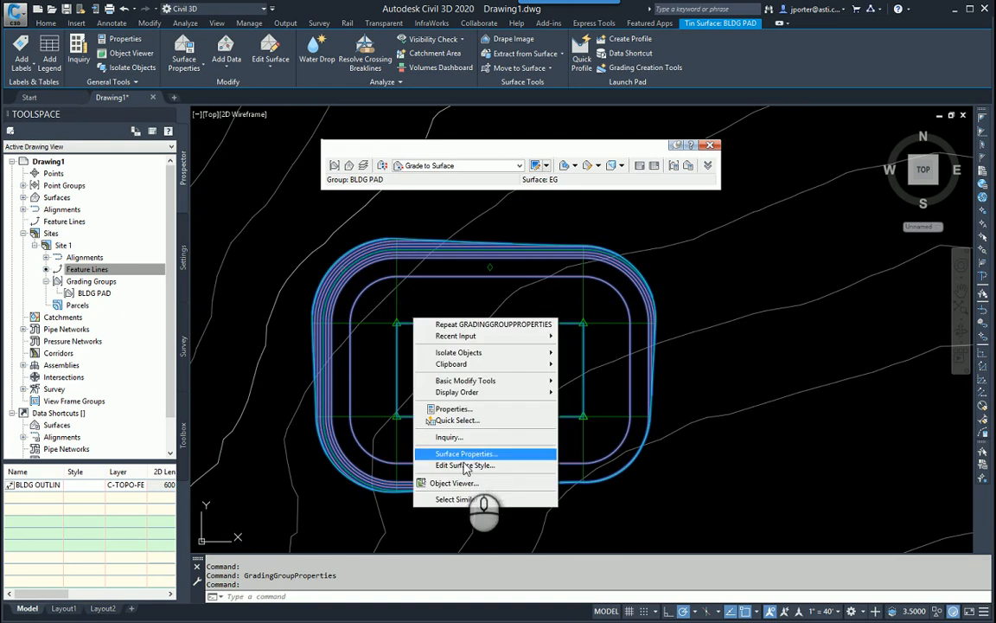
pyautogui.click(485, 483)
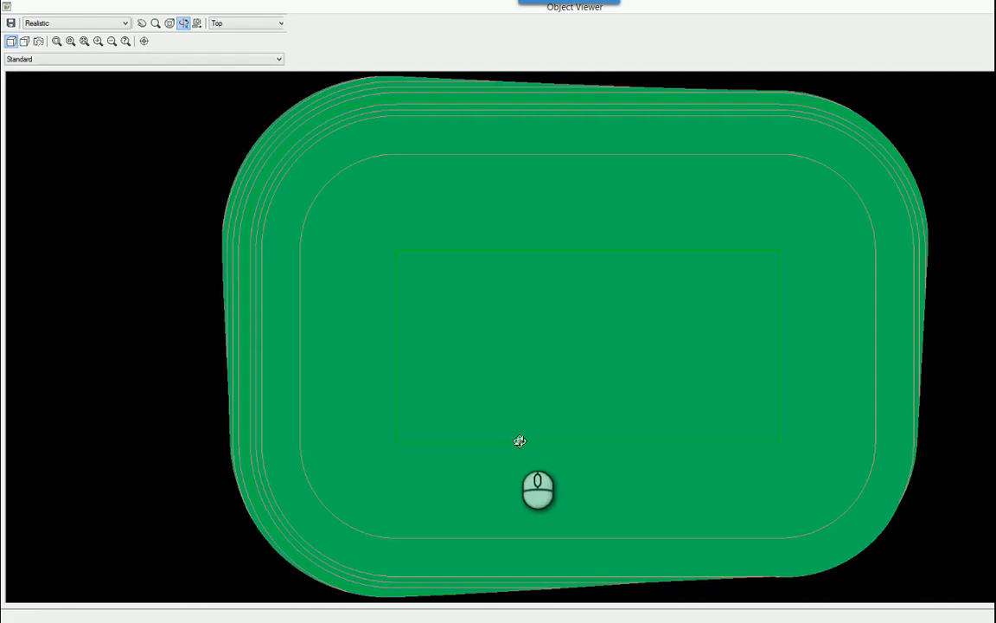
pyautogui.moveTo(522, 406); pyautogui.dragTo(734, 339)
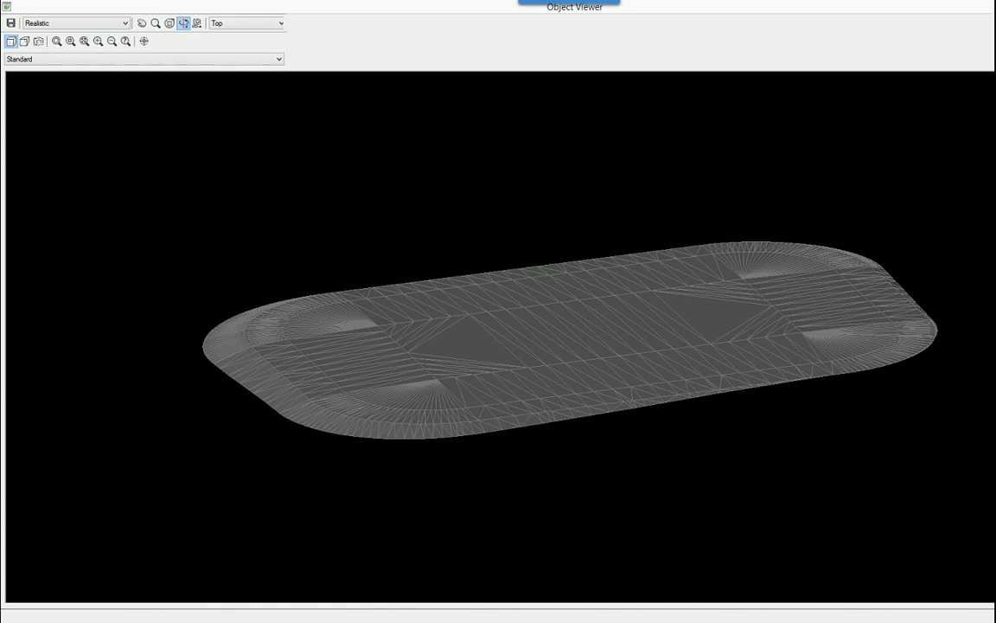
# - Restore the Object Viewer to a smaller window, check the pad surface once more, and close the viewer
pyautogui.click(995, 7)
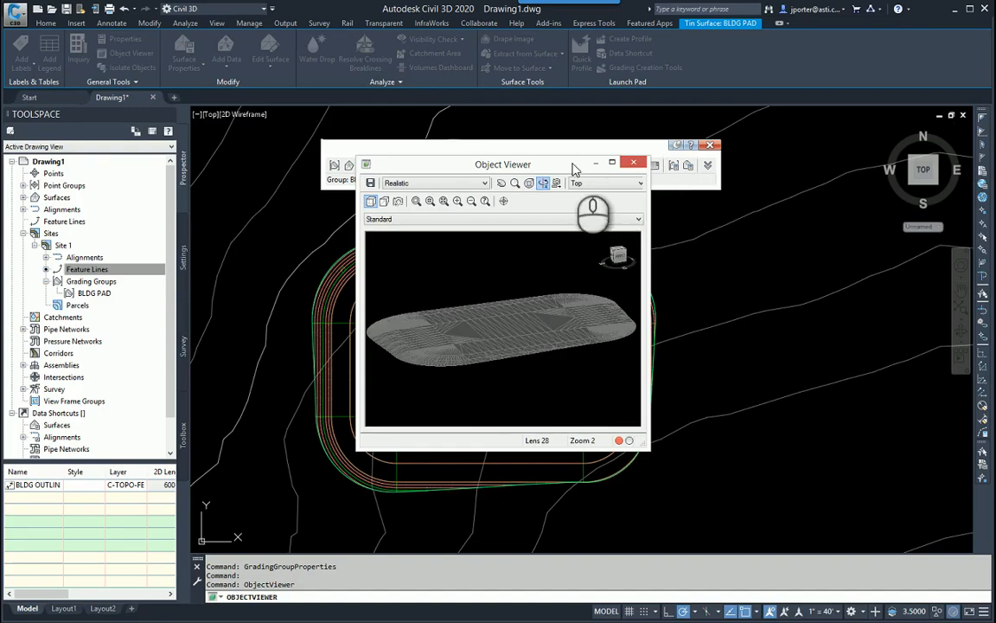
pyautogui.moveTo(557, 164); pyautogui.dragTo(294, 37)
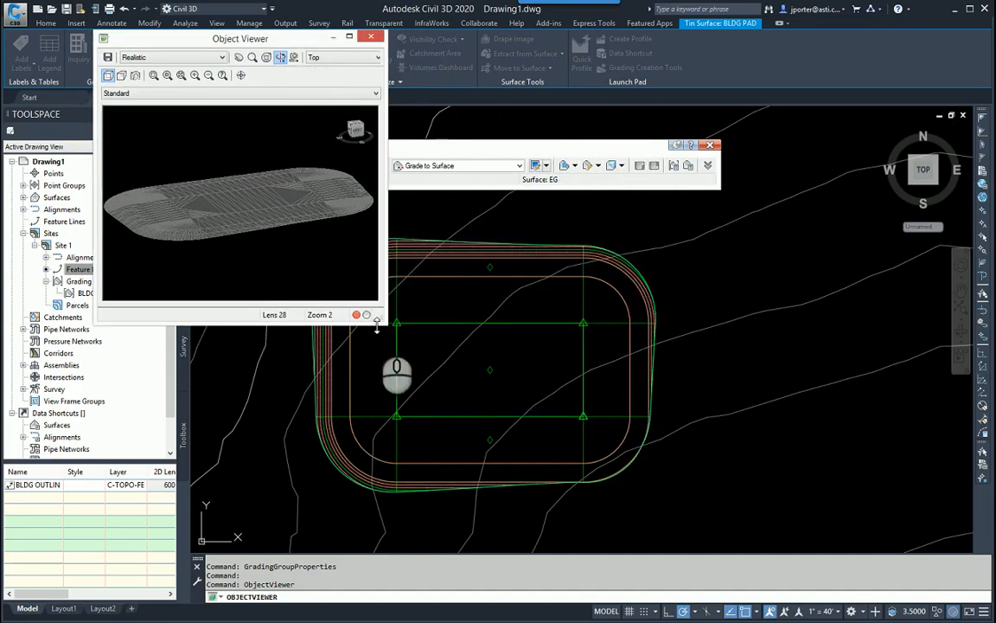
pyautogui.moveTo(379, 320); pyautogui.dragTo(924, 554)
pyautogui.rightClick(566, 337)
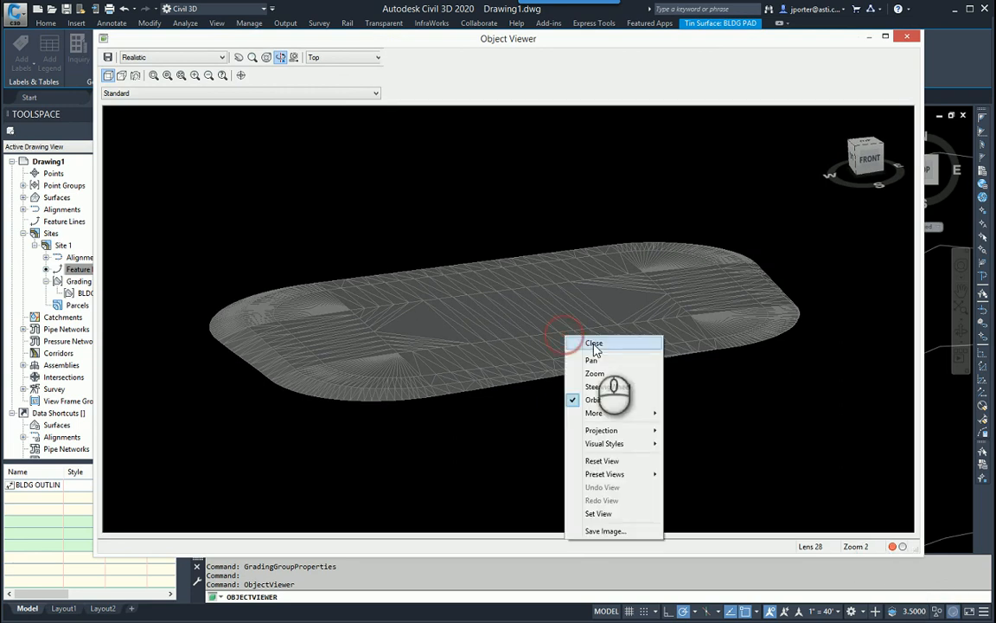
pyautogui.click(593, 340)
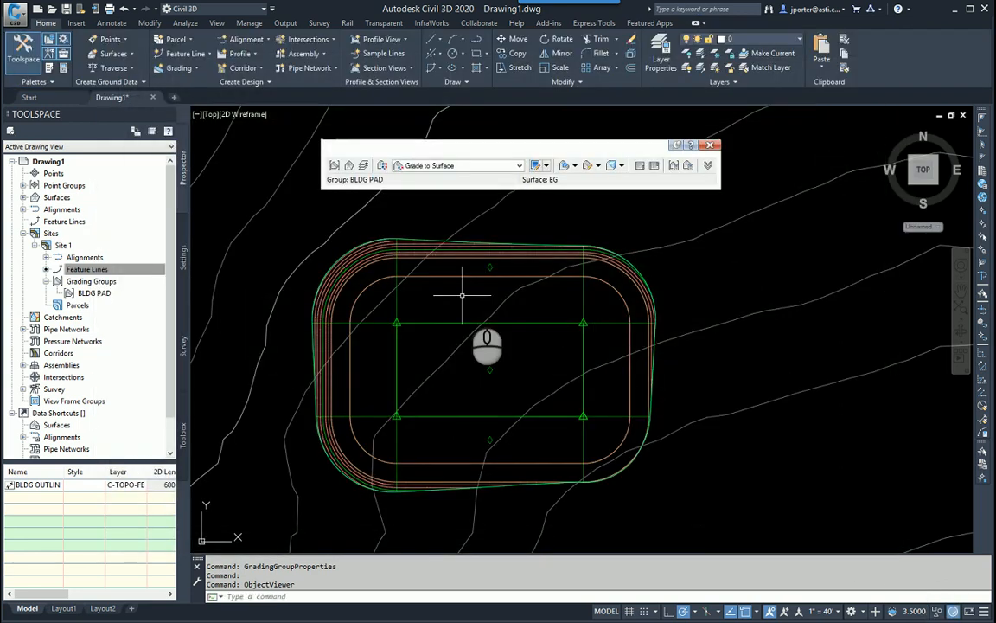
# - Open the Grading Editor for the pad's inner grade-to-distance grading and enlarge it to show all parameters
pyautogui.scroll(2, 482, 248)
pyautogui.scroll(2, 483, 246)
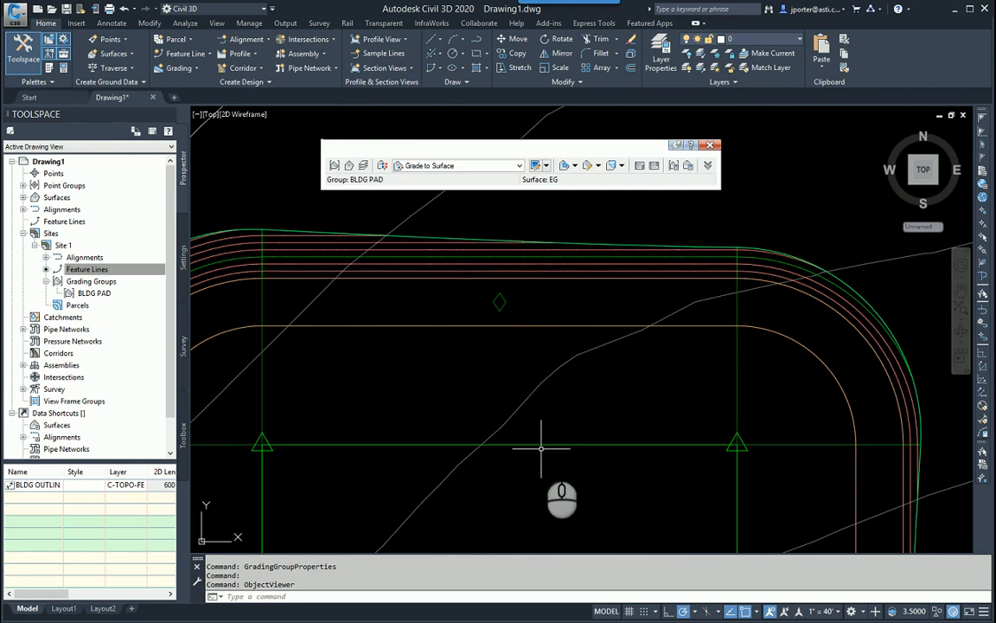
pyautogui.scroll(-2, 554, 284)
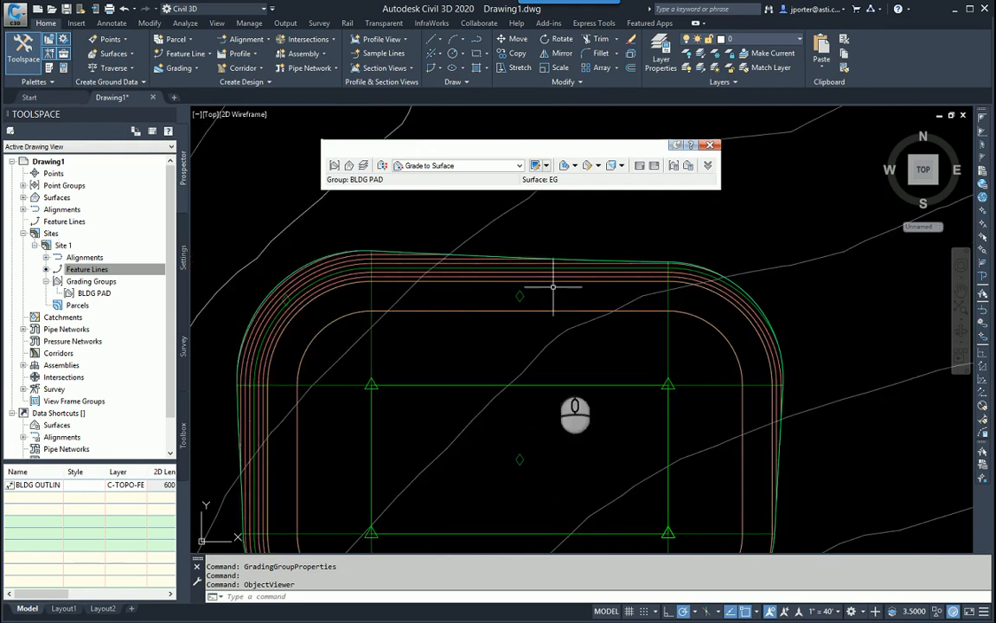
pyautogui.moveTo(558, 457); pyautogui.dragTo(578, 304, button='middle')
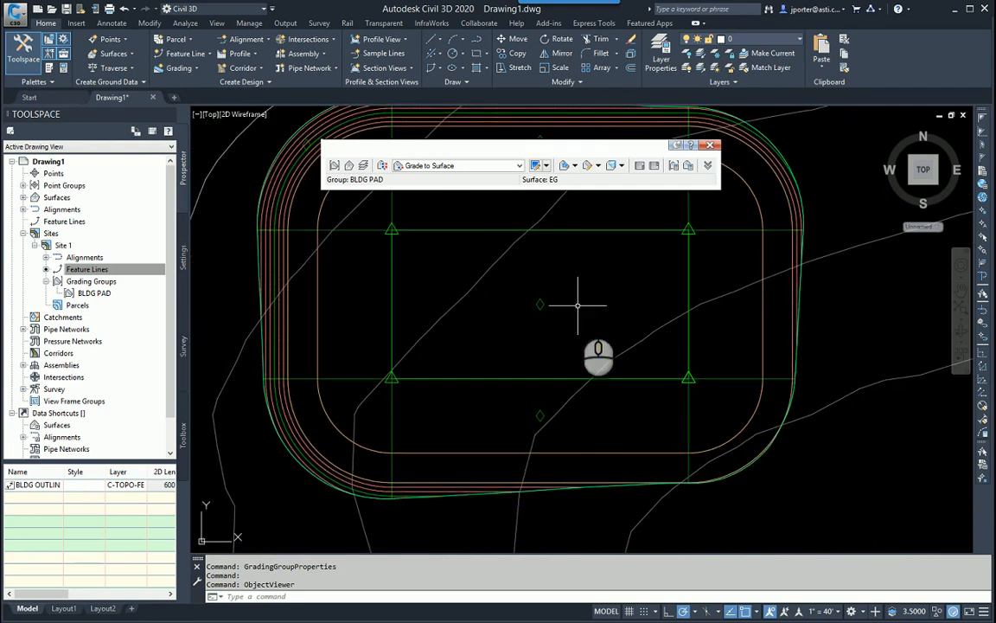
pyautogui.click(539, 413)
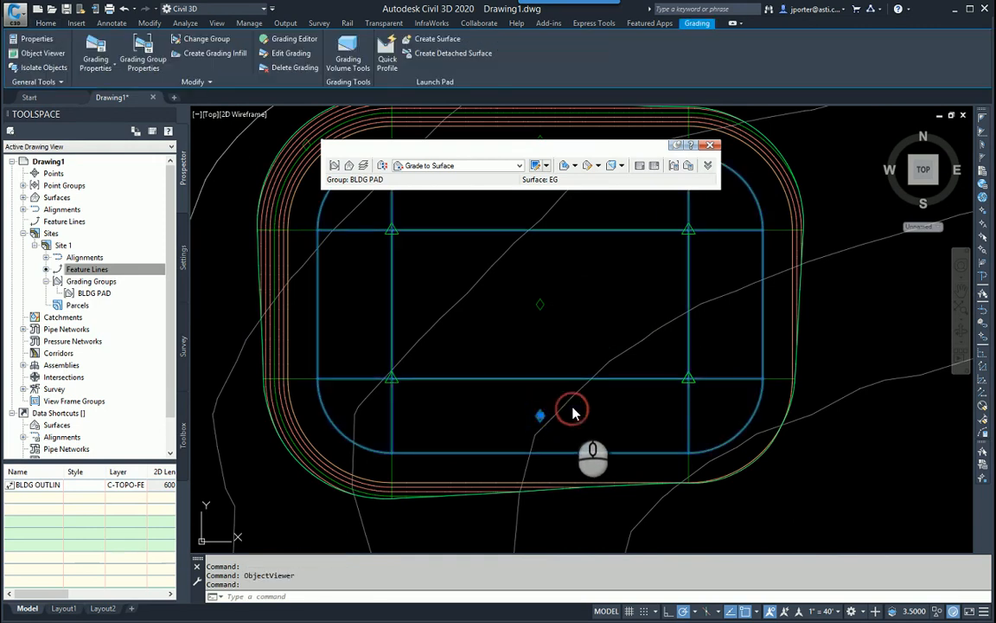
pyautogui.rightClick(573, 413)
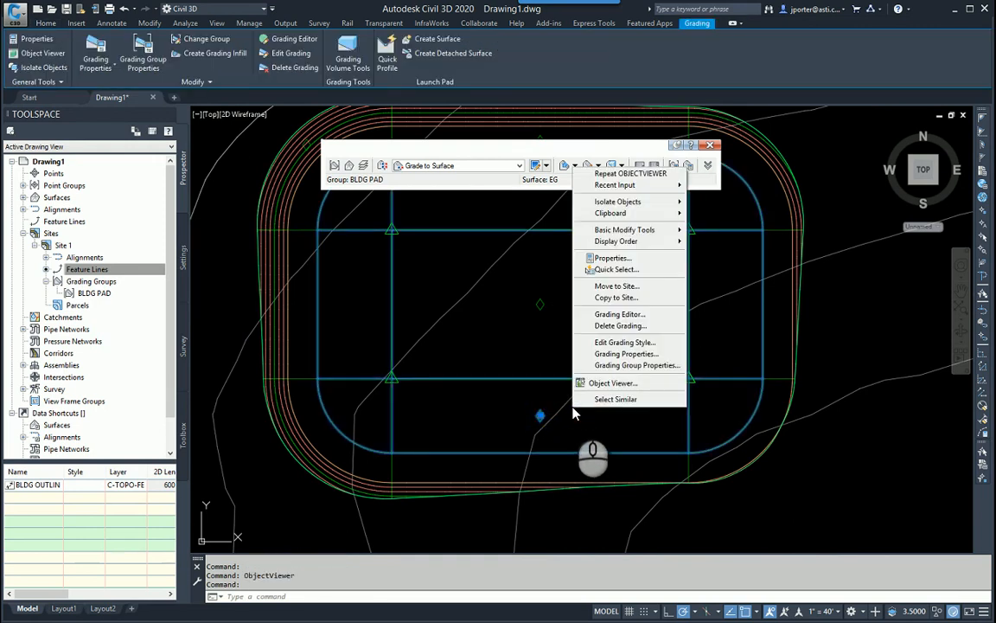
pyautogui.click(621, 315)
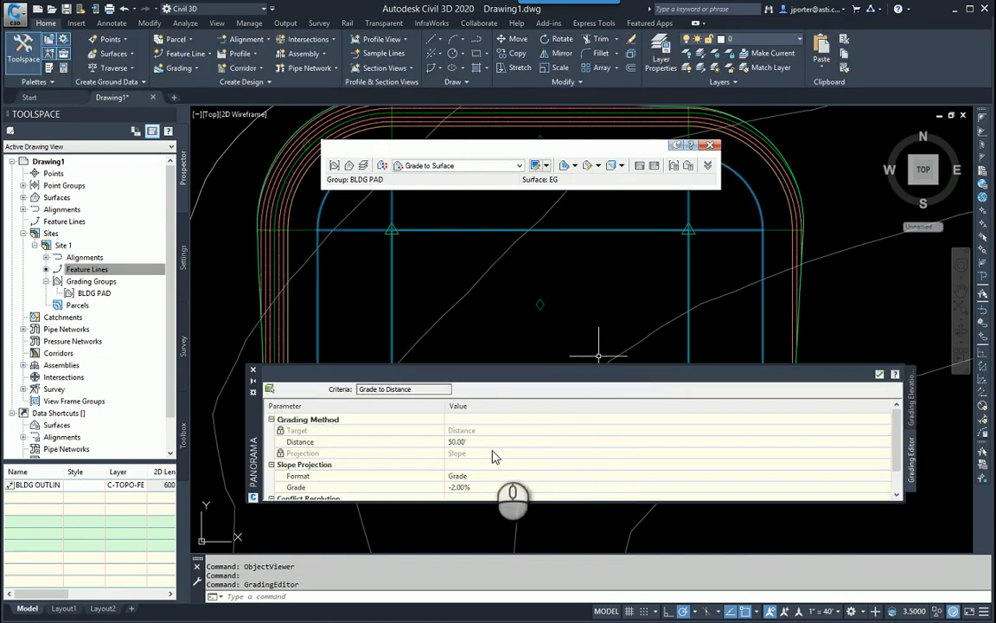
pyautogui.click(489, 453)
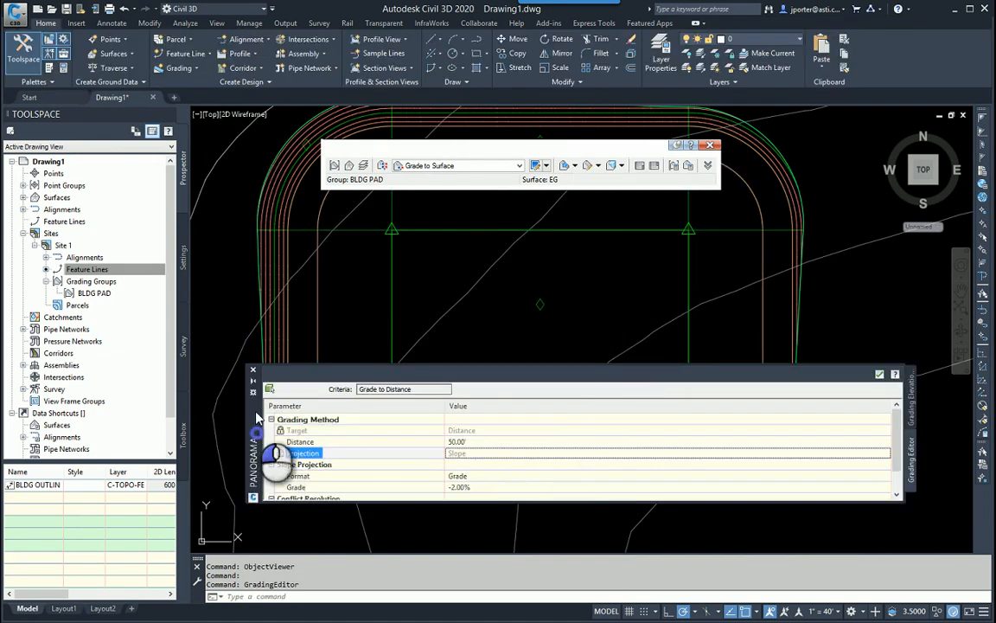
pyautogui.moveTo(257, 419); pyautogui.dragTo(257, 320)
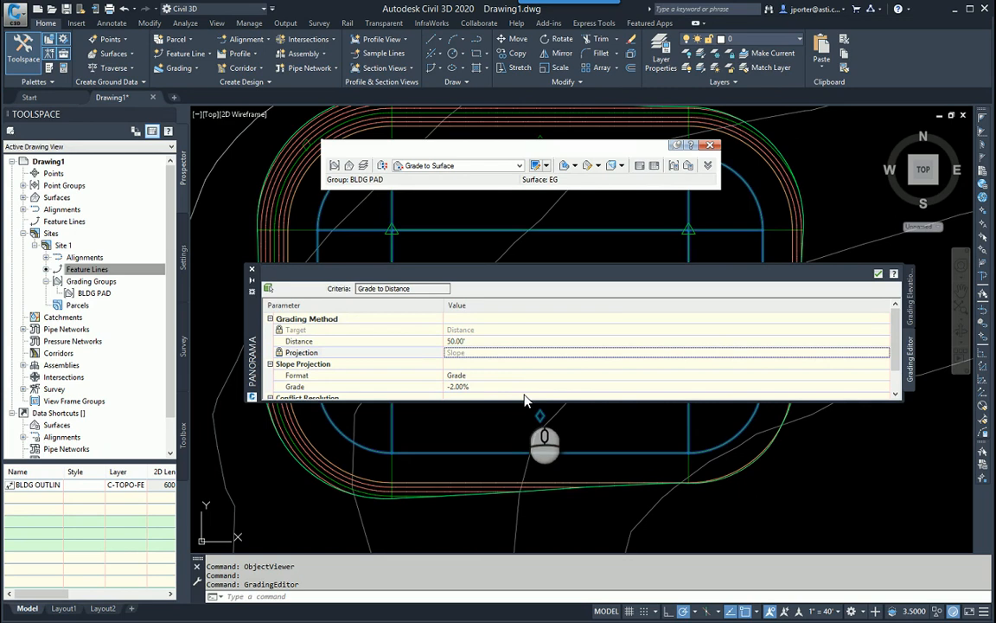
pyautogui.moveTo(521, 402); pyautogui.dragTo(522, 456)
# - Set the grading's distance to 25 feet and close the Grading Editor
pyautogui.click(490, 341)
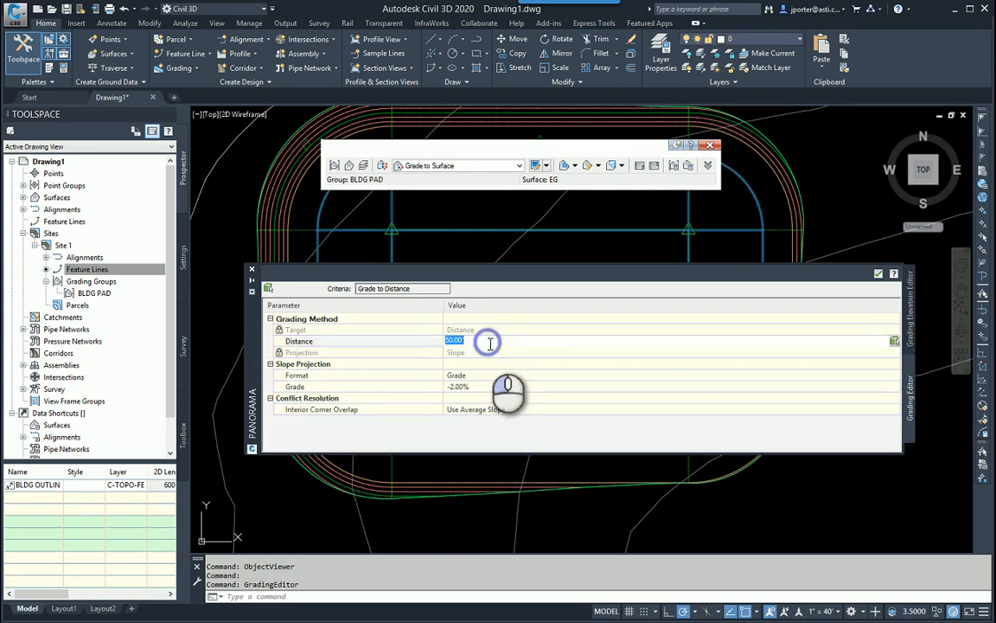
pyautogui.moveTo(491, 343); pyautogui.dragTo(444, 341)
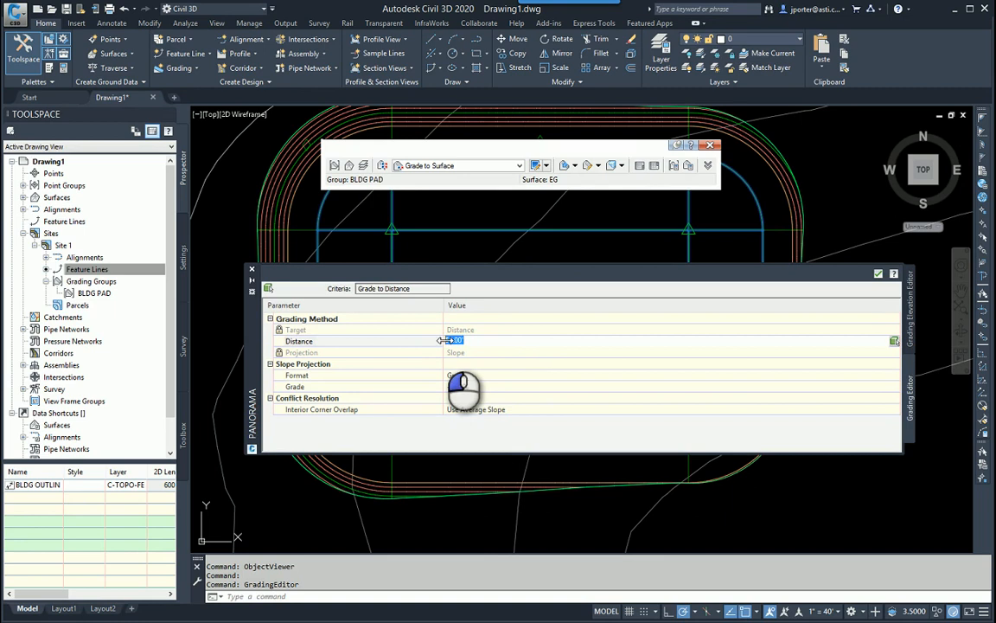
pyautogui.write('25')
pyautogui.press('Return')
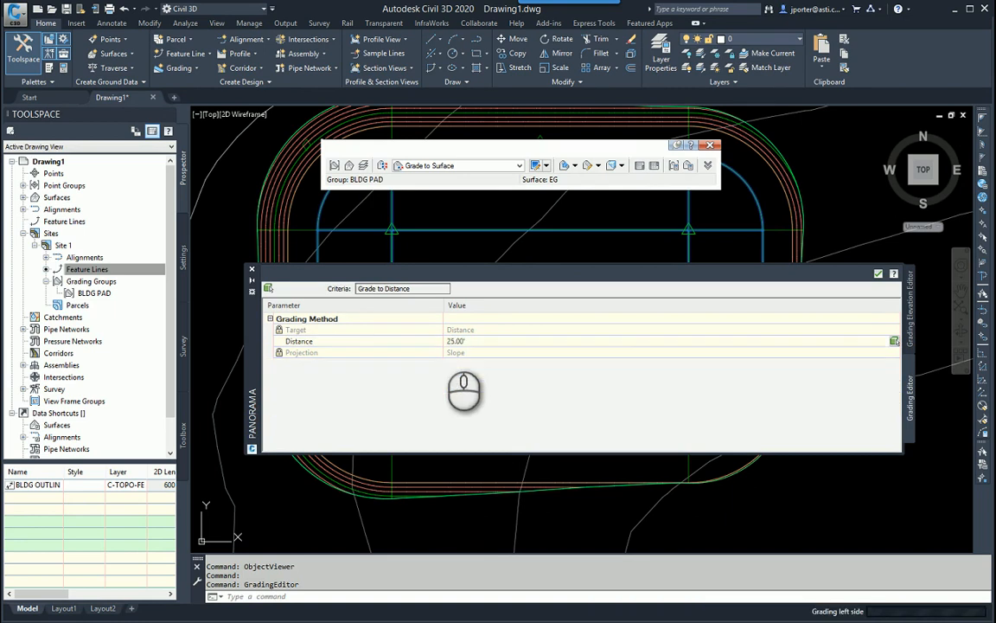
pyautogui.click(252, 269)
pyautogui.moveTo(489, 365)
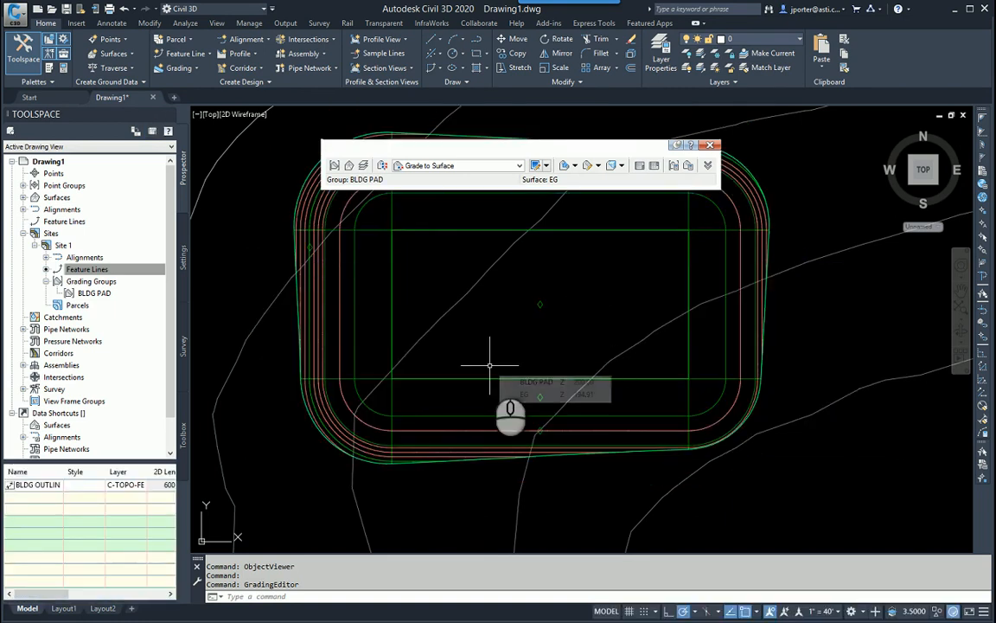
# - Close the Grading Creation Tools for the BLDG PAD group
pyautogui.scroll(-4, 437, 362)
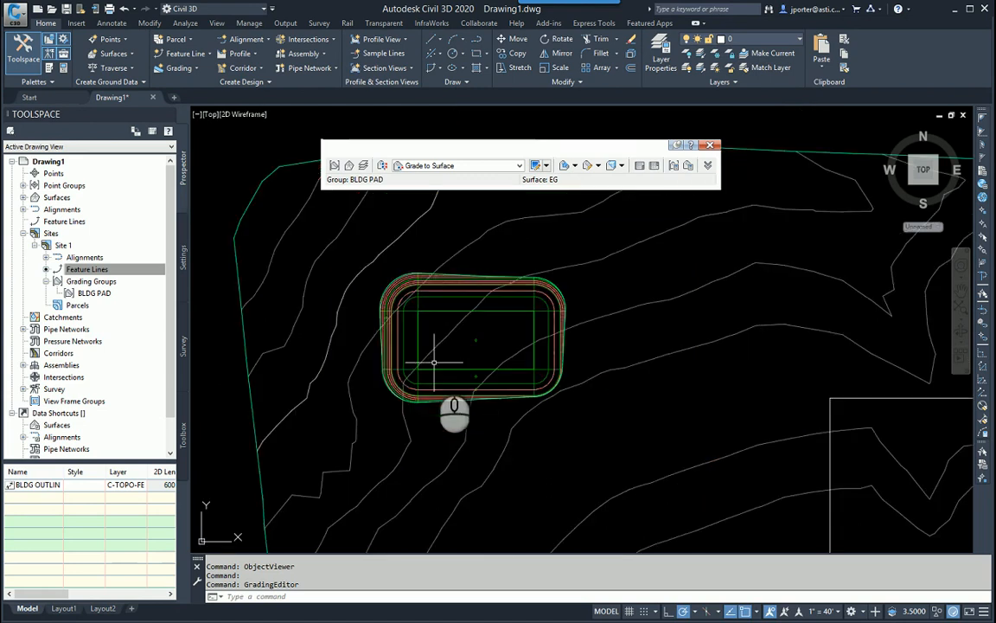
pyautogui.scroll(-2, 454, 364)
pyautogui.moveTo(736, 467); pyautogui.dragTo(517, 377, button='middle')
pyautogui.moveTo(449, 347); pyautogui.dragTo(575, 391, button='middle')
pyautogui.scroll(4, 617, 290)
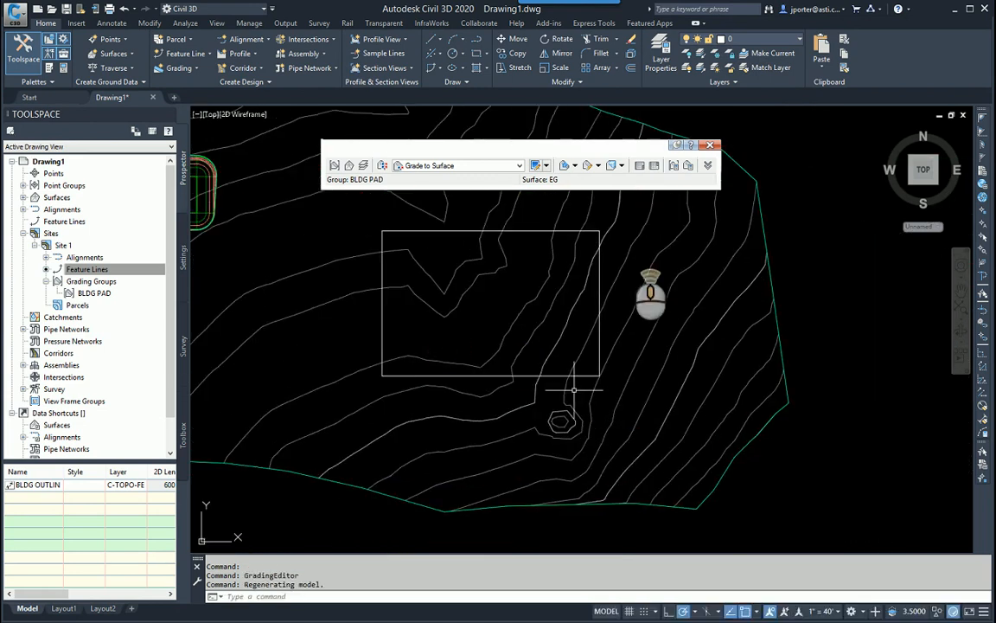
pyautogui.click(710, 145)
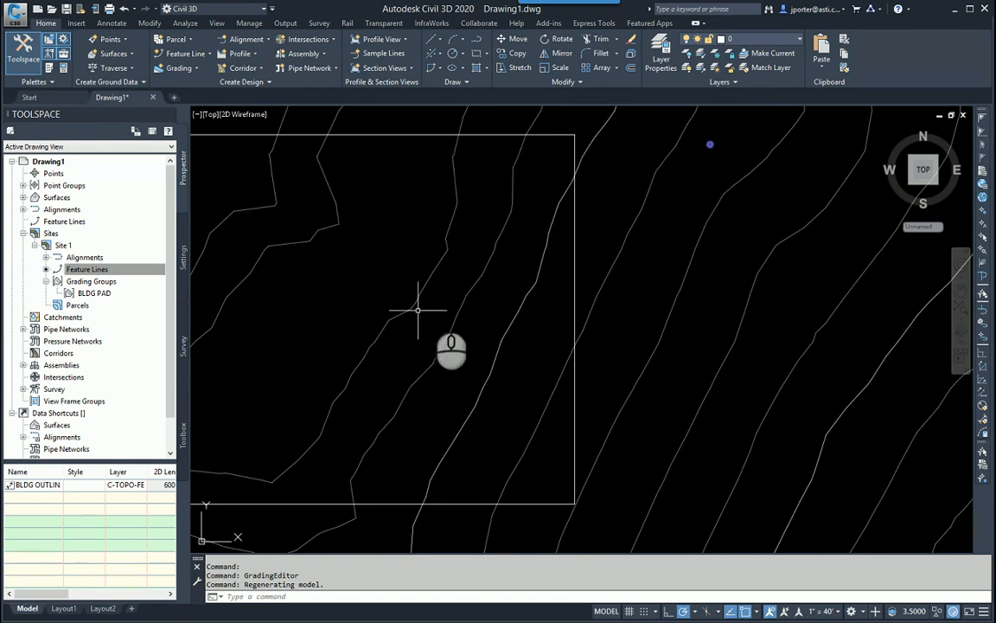
# - Convert the large rectangle southeast of the building pad to a feature line in Site 1, naming it POND RIM
pyautogui.scroll(-2, 480, 297)
pyautogui.moveTo(408, 301); pyautogui.dragTo(582, 332, button='middle')
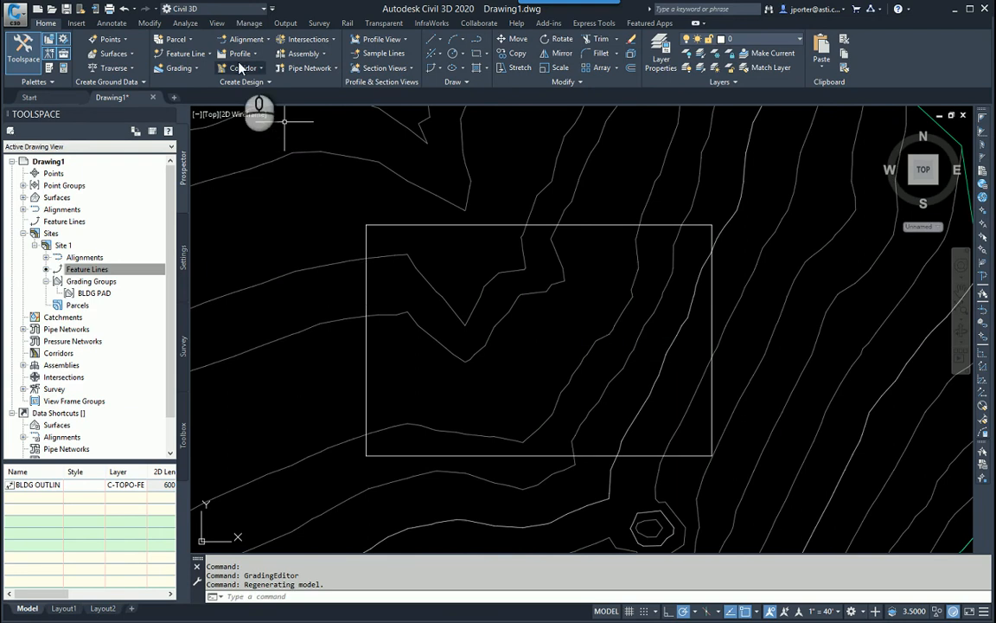
pyautogui.click(204, 54)
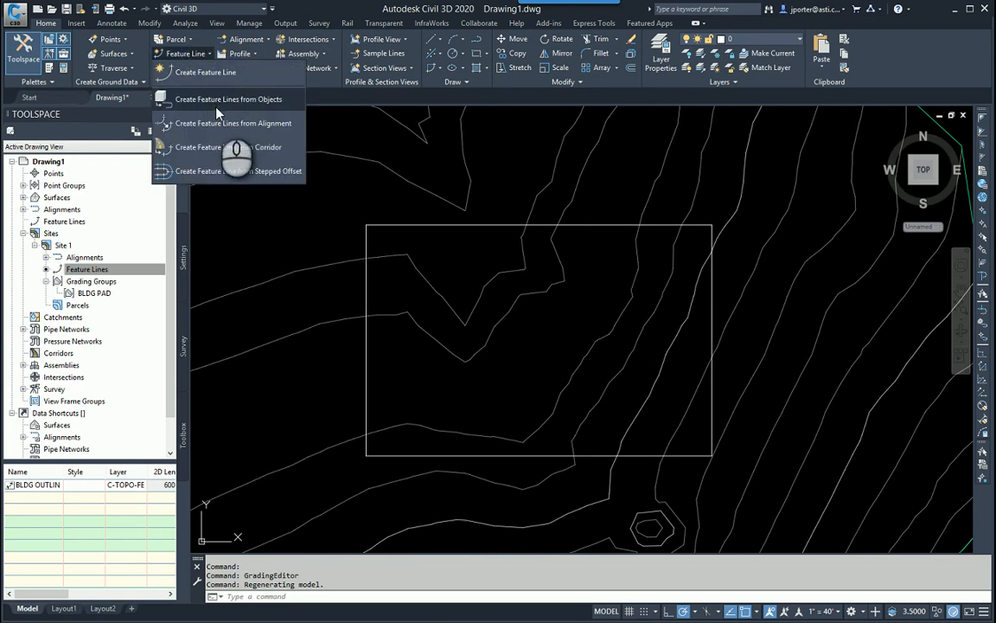
pyautogui.click(233, 126)
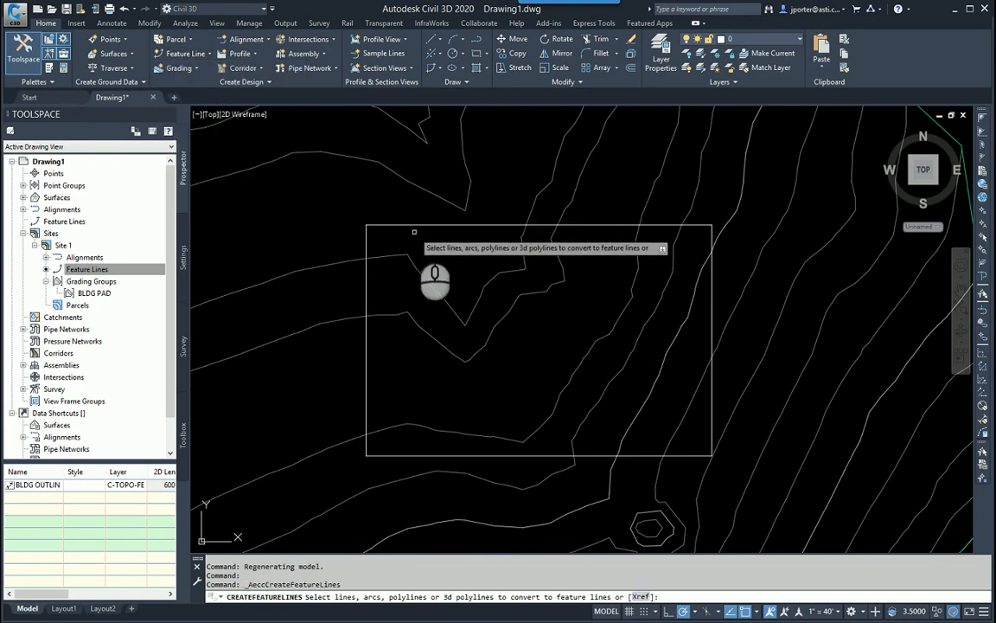
pyautogui.click(415, 225)
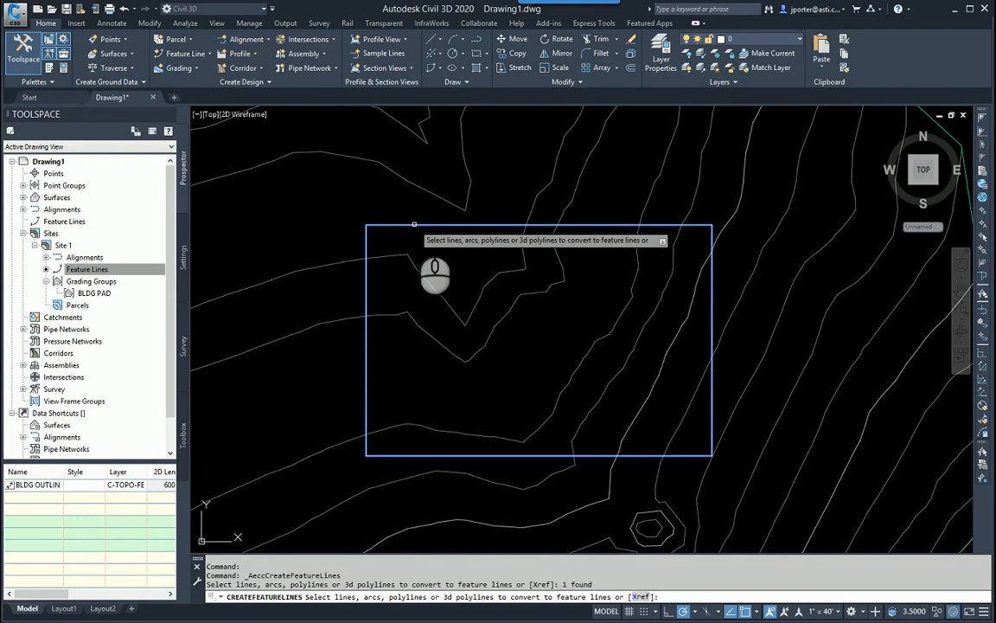
pyautogui.press('Return')
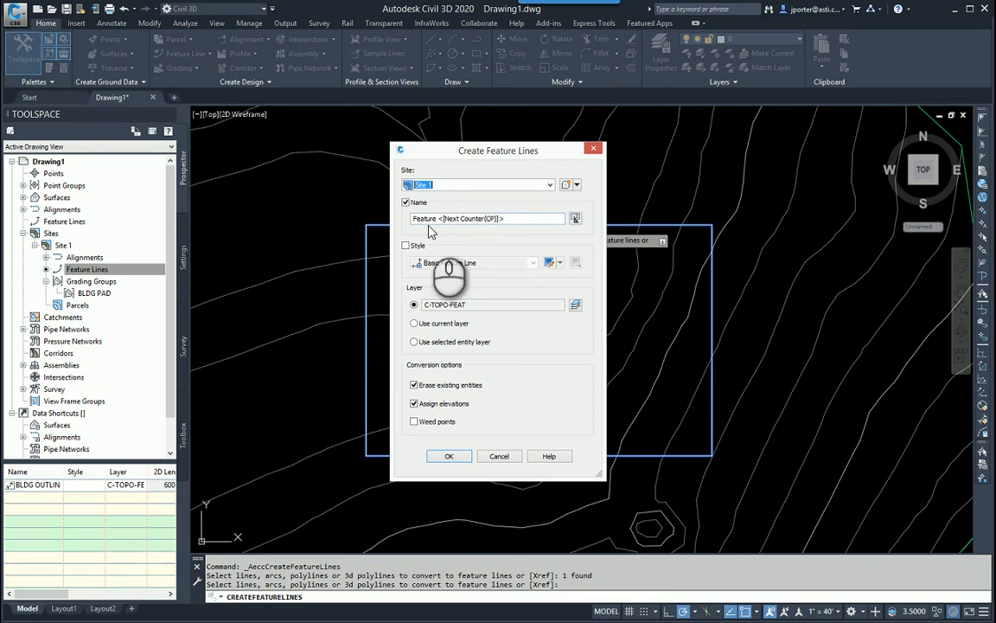
pyautogui.moveTo(510, 219); pyautogui.dragTo(344, 231)
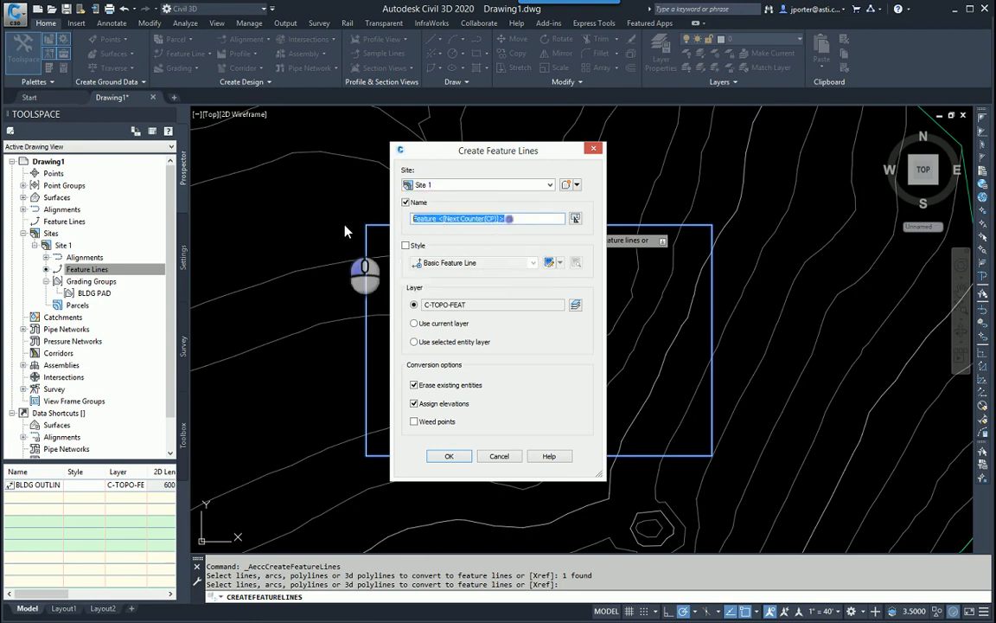
pyautogui.write('POND RIM')
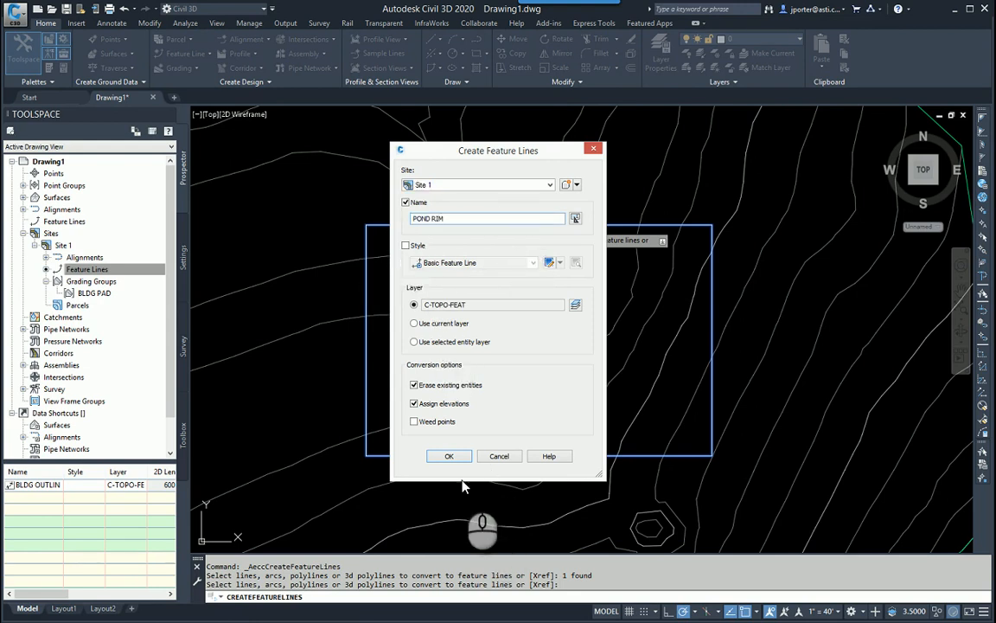
# - Assign the POND RIM feature line's elevations from surface EG with intermediate grade break points inserted
pyautogui.click(441, 456)
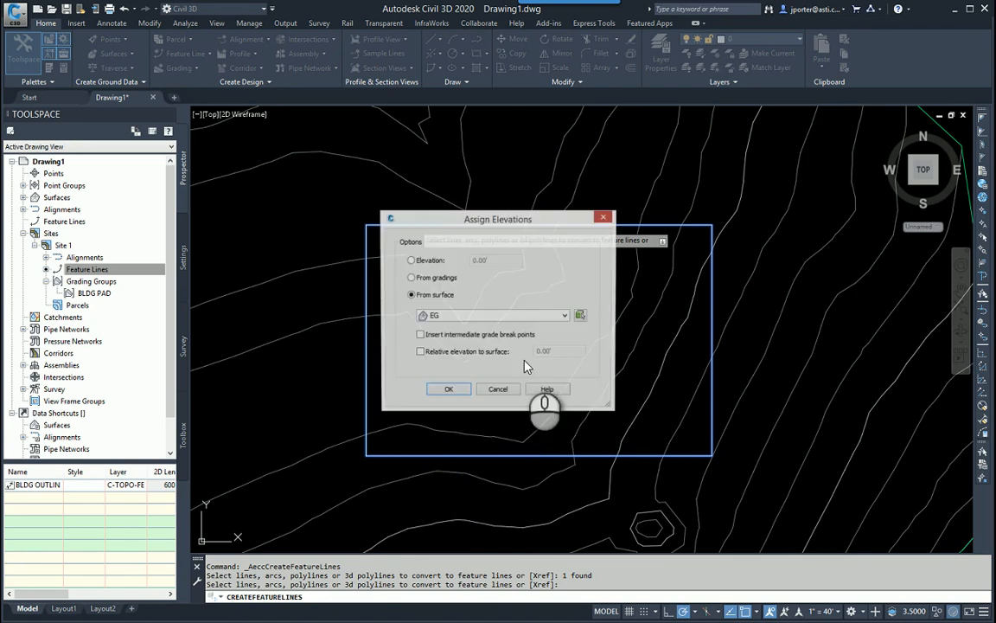
pyautogui.click(419, 335)
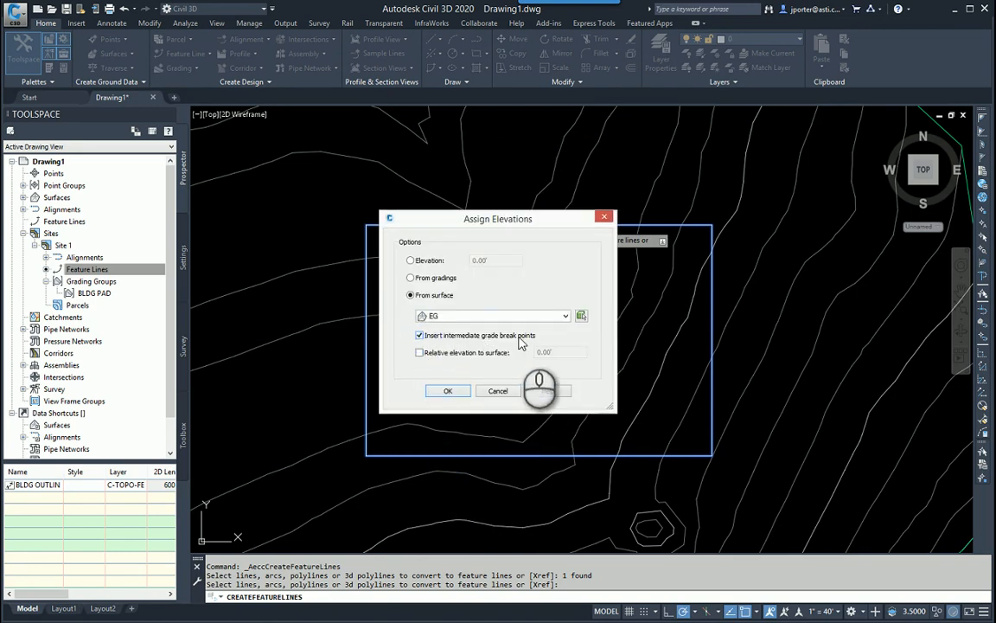
pyautogui.click(447, 390)
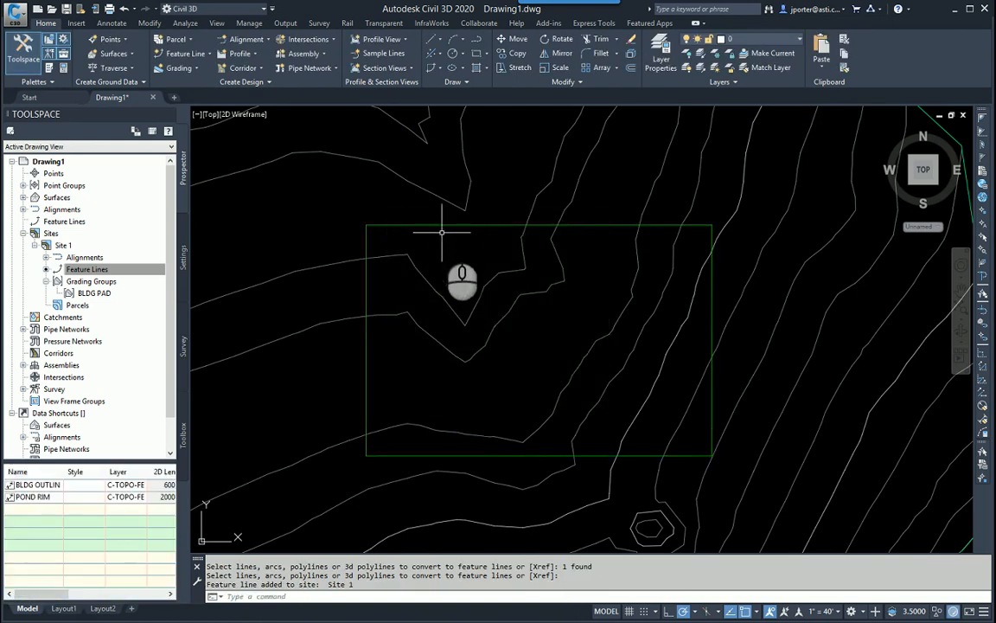
# - Open the POND RIM feature line in an enlarged Elevation Editor and delete all its intermediate elevation points
pyautogui.click(442, 225)
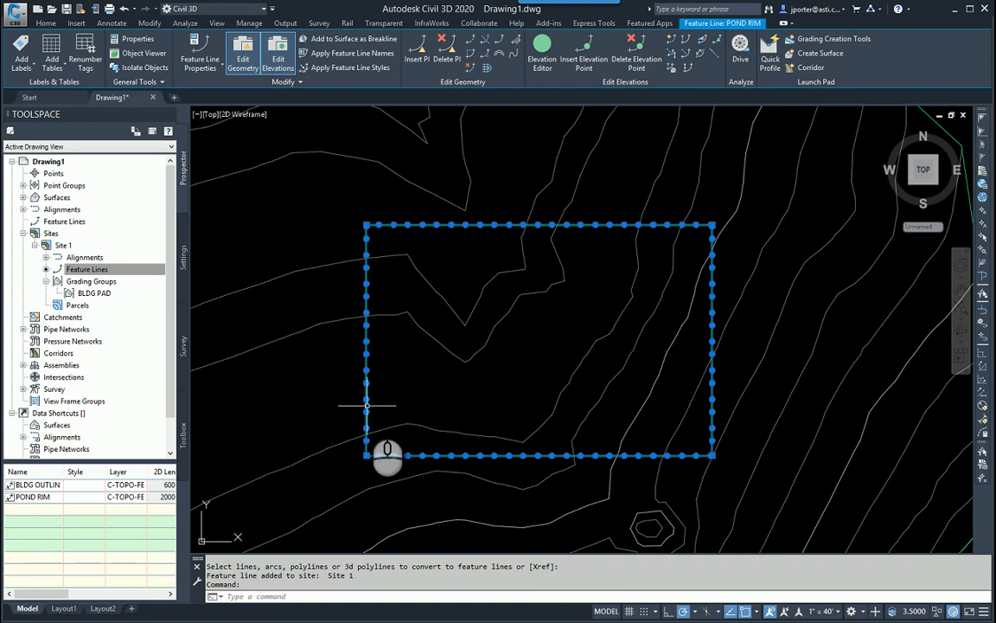
pyautogui.rightClick(594, 302)
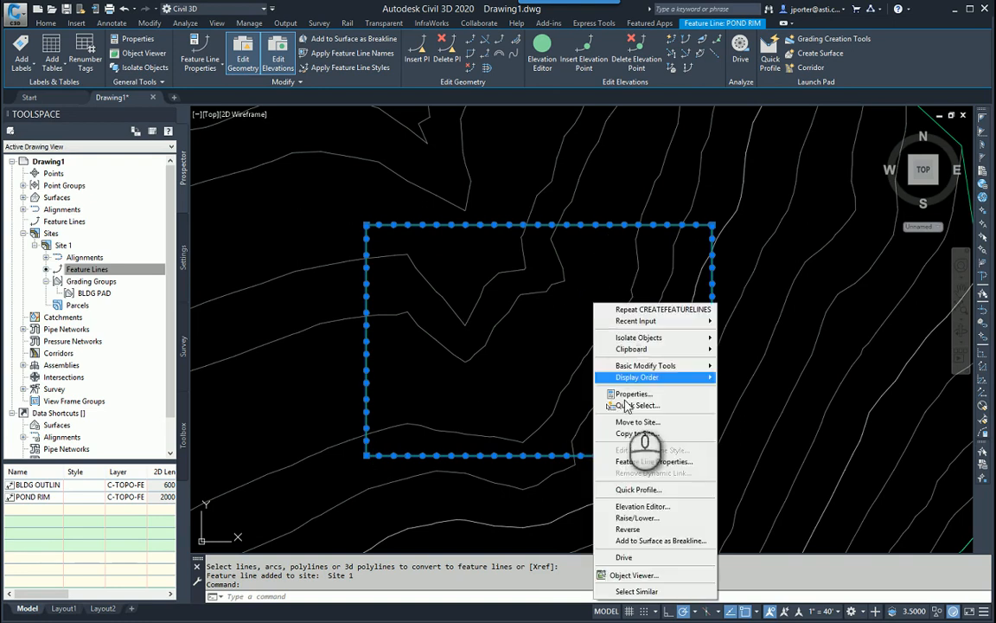
pyautogui.click(636, 508)
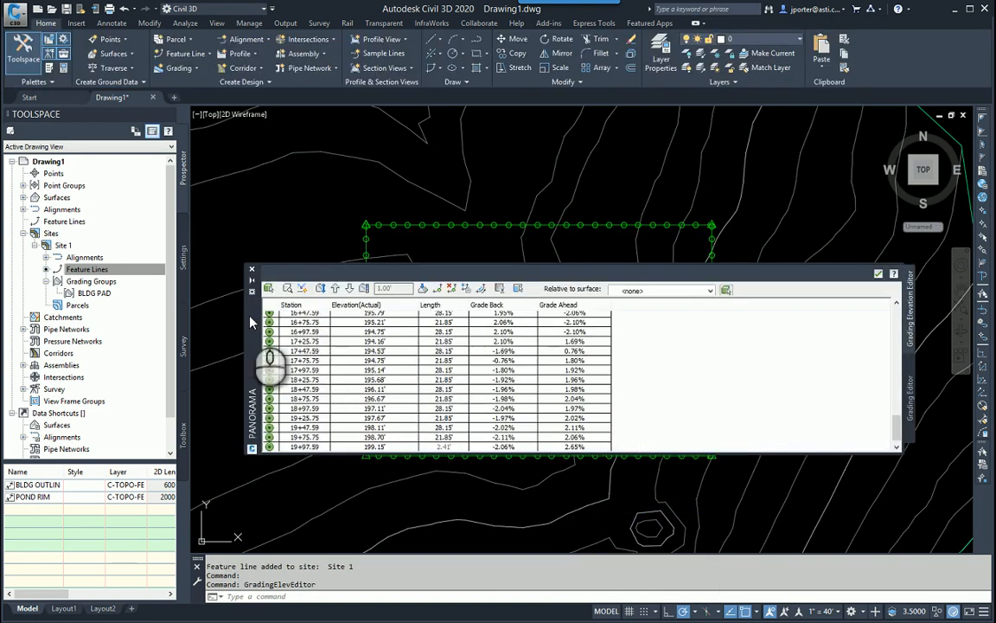
pyautogui.moveTo(251, 321); pyautogui.dragTo(241, 173)
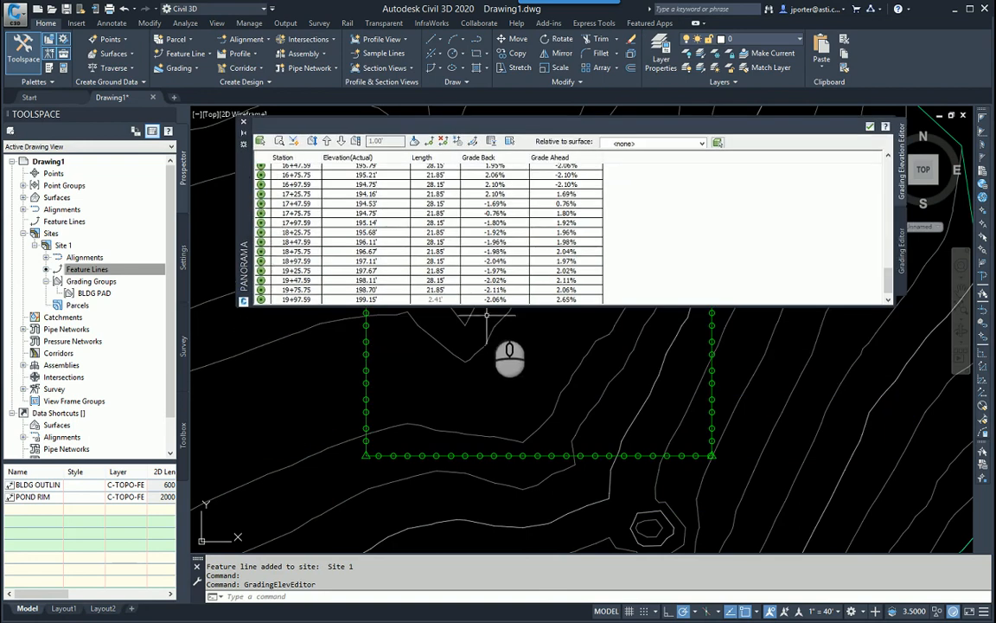
pyautogui.moveTo(490, 306); pyautogui.dragTo(487, 487)
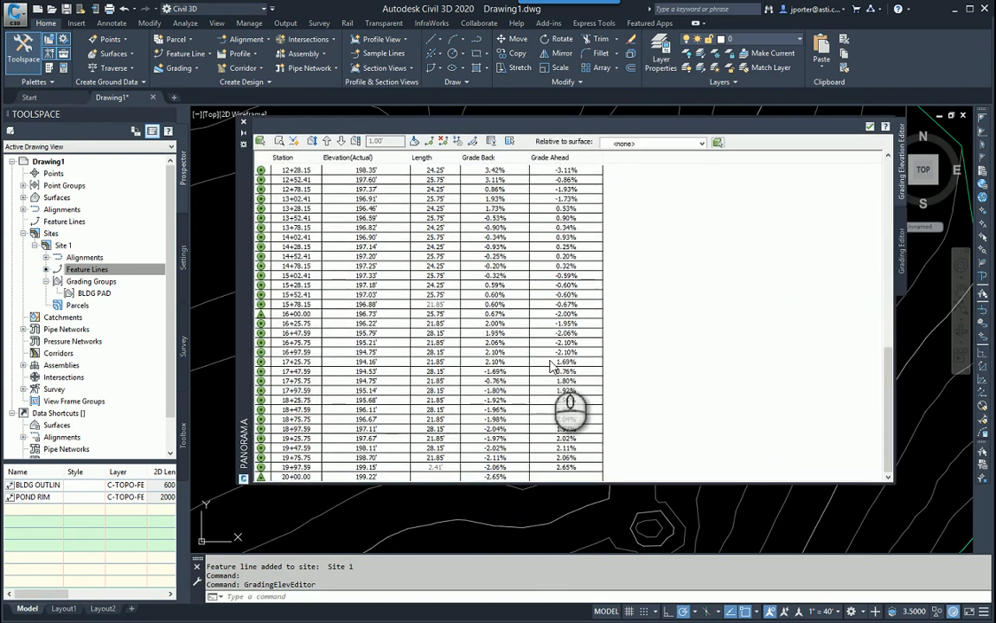
pyautogui.click(299, 220)
pyautogui.hotkey('ctrl', 'a')
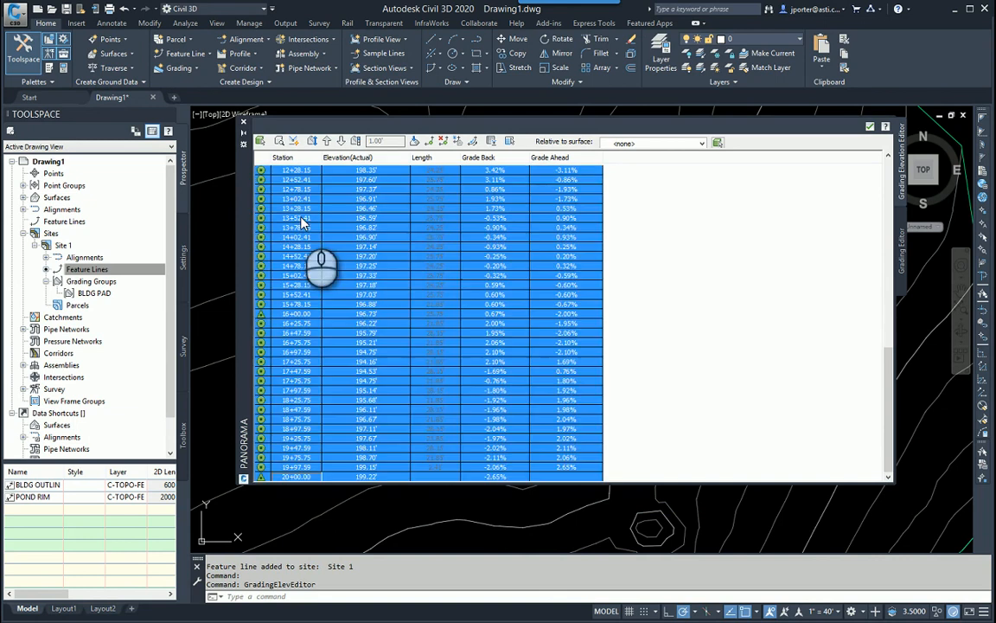
pyautogui.click(442, 142)
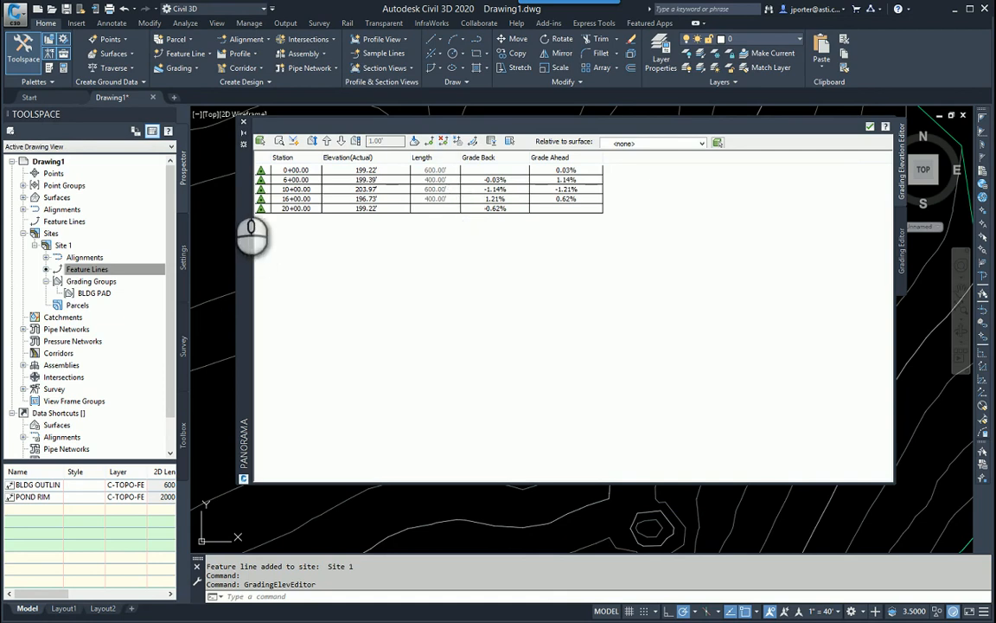
# - Set the elevation of all POND RIM corner points to 210 feet and close the Elevation Editor and Grading Editor
pyautogui.click(259, 171)
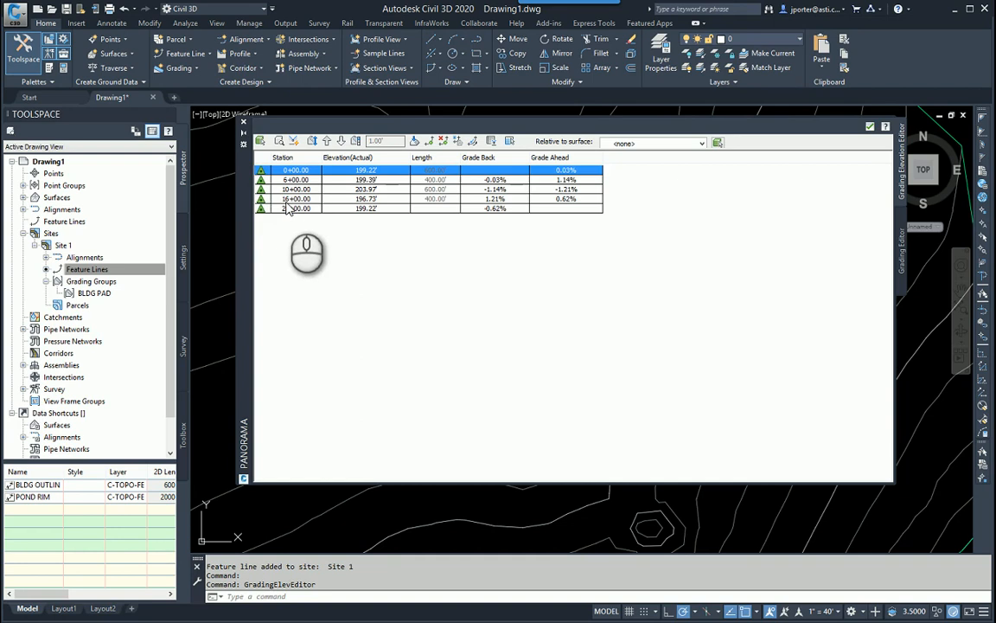
pyautogui.click(355, 434)
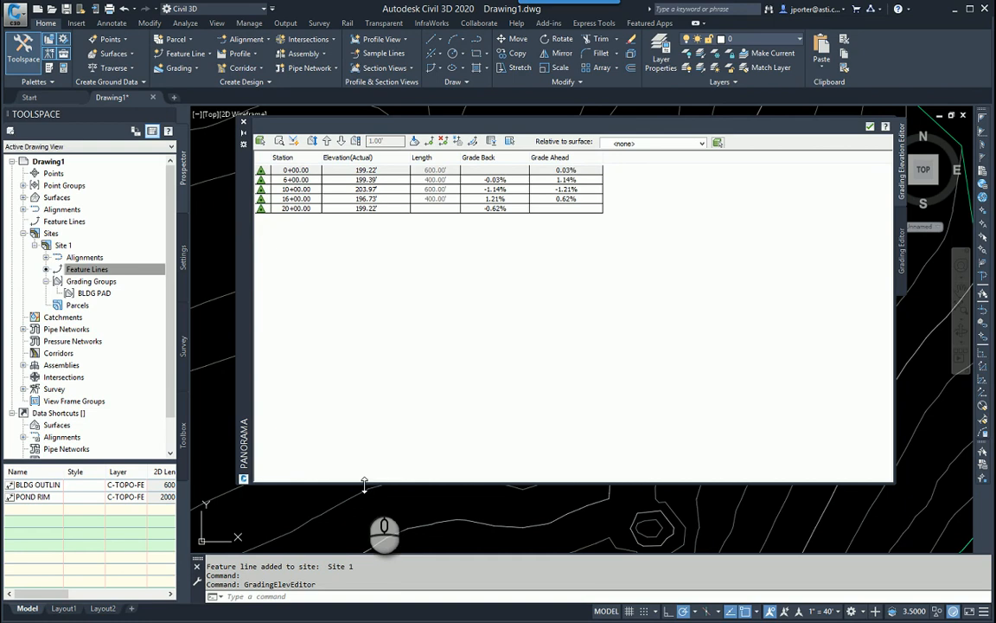
pyautogui.moveTo(365, 481); pyautogui.dragTo(374, 270)
pyautogui.click(293, 171)
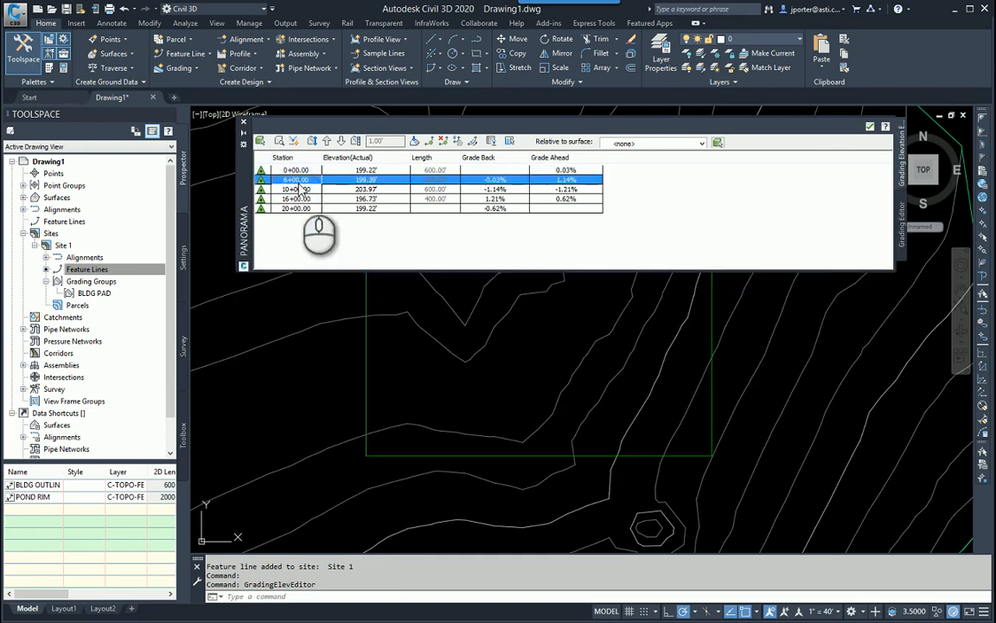
pyautogui.click(296, 189)
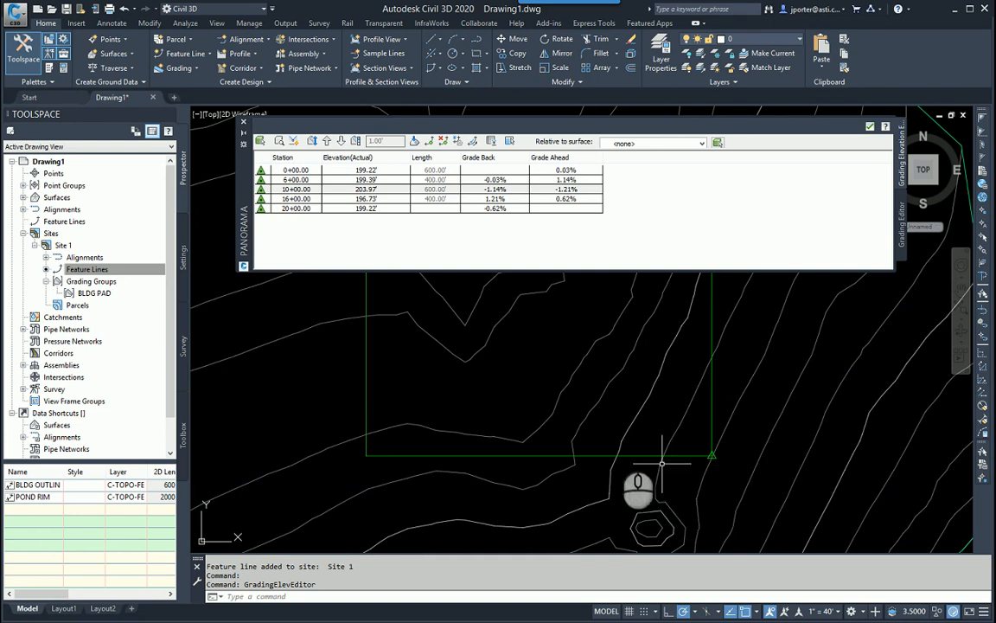
pyautogui.click(296, 170)
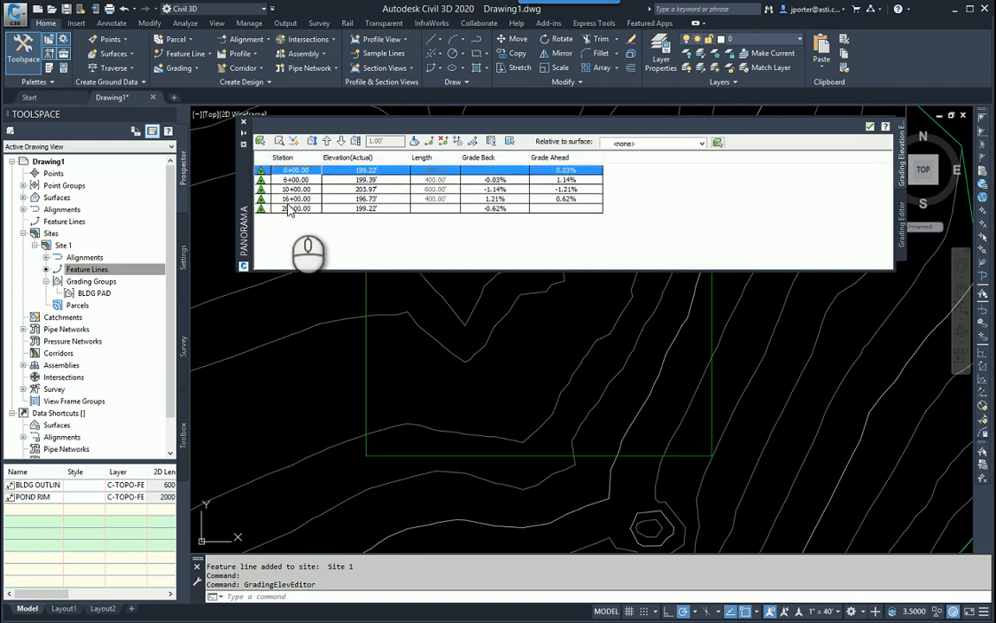
pyautogui.keyDown('shift'); pyautogui.click(292, 211); pyautogui.keyUp('shift')
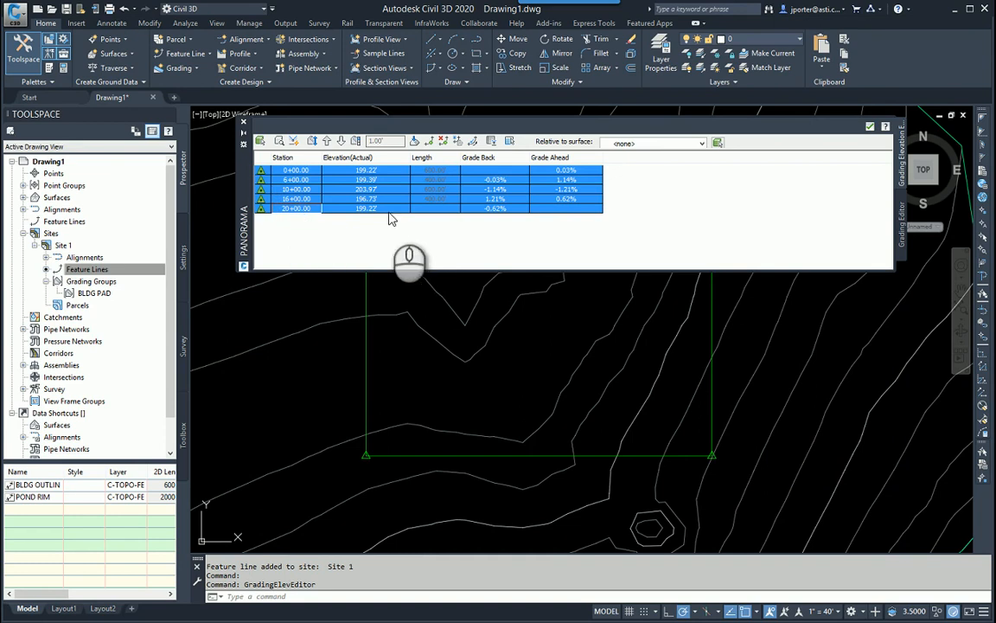
pyautogui.doubleClick(366, 189)
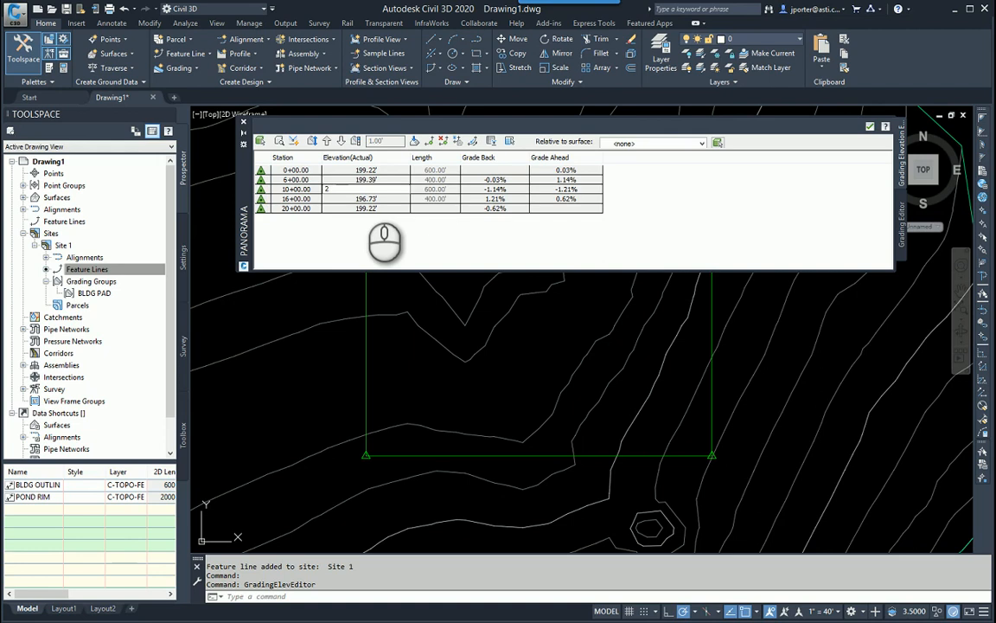
pyautogui.write('210')
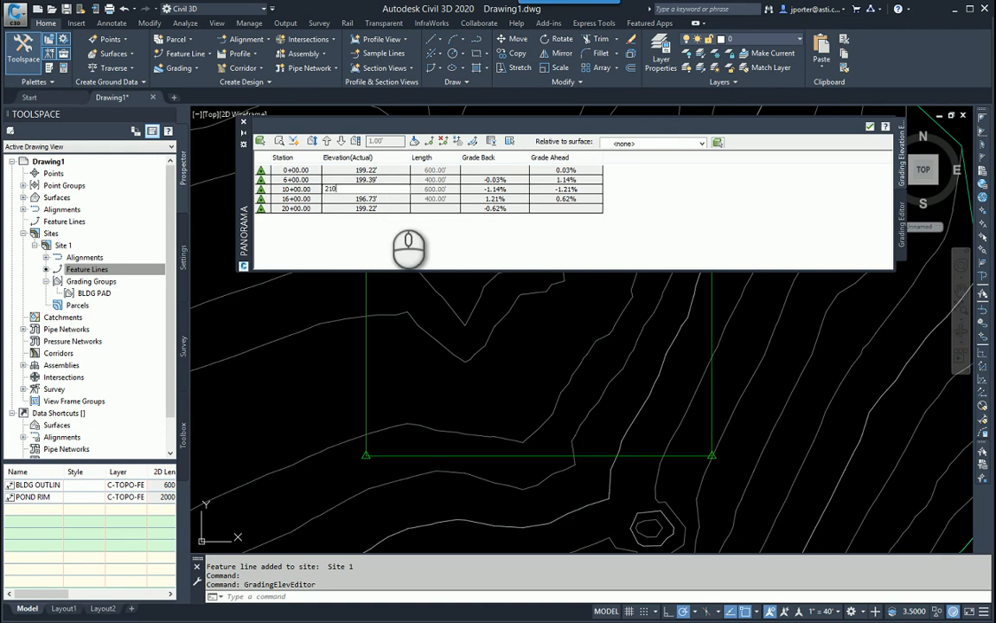
pyautogui.press('Return')
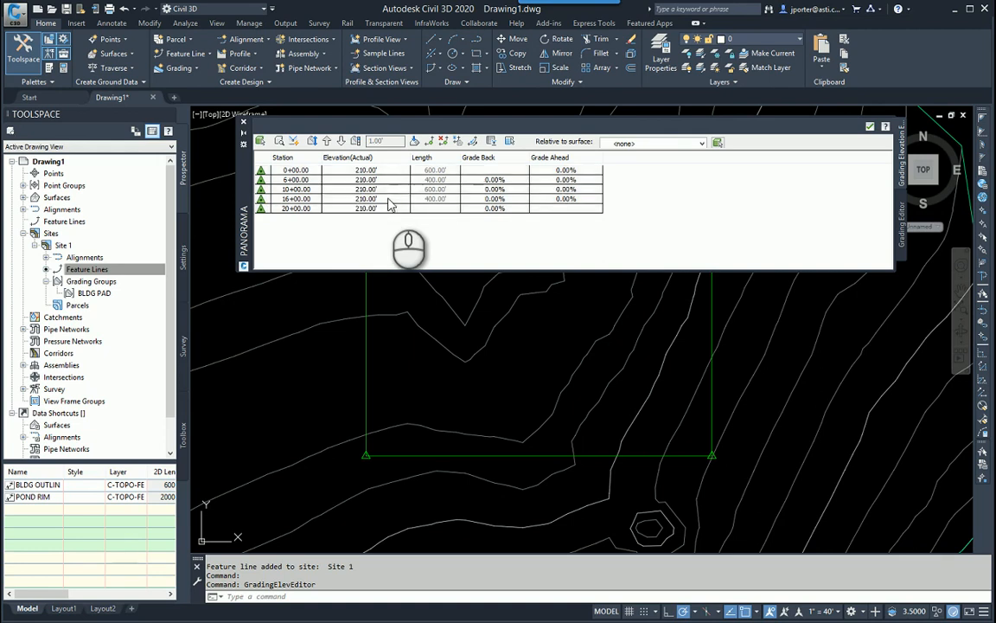
pyautogui.click(870, 127)
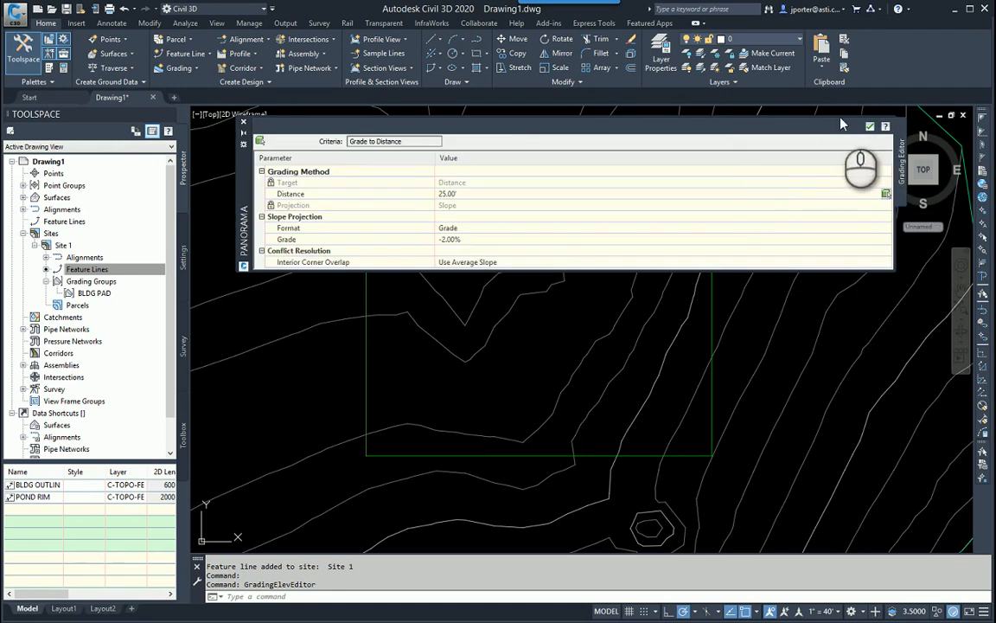
pyautogui.click(868, 128)
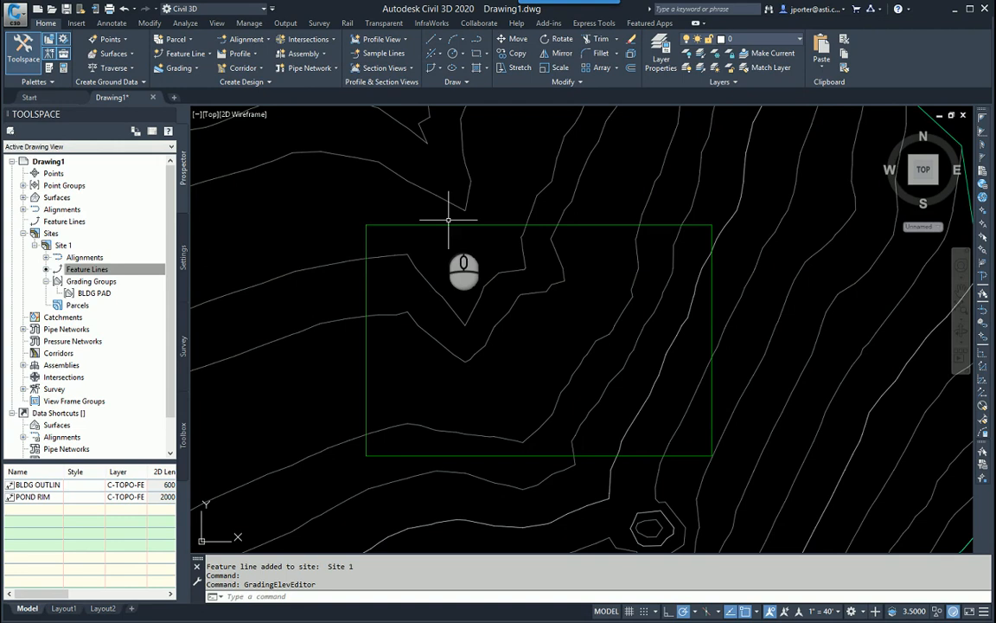
# - Fillet all corners of the POND RIM feature line with a 50-foot radius
pyautogui.click(443, 223)
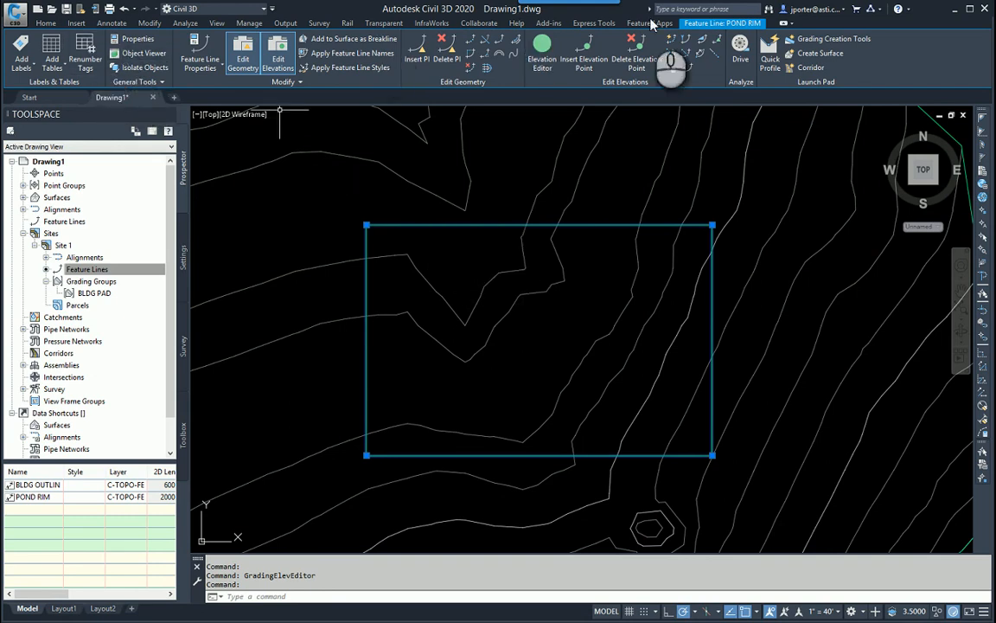
pyautogui.click(253, 66)
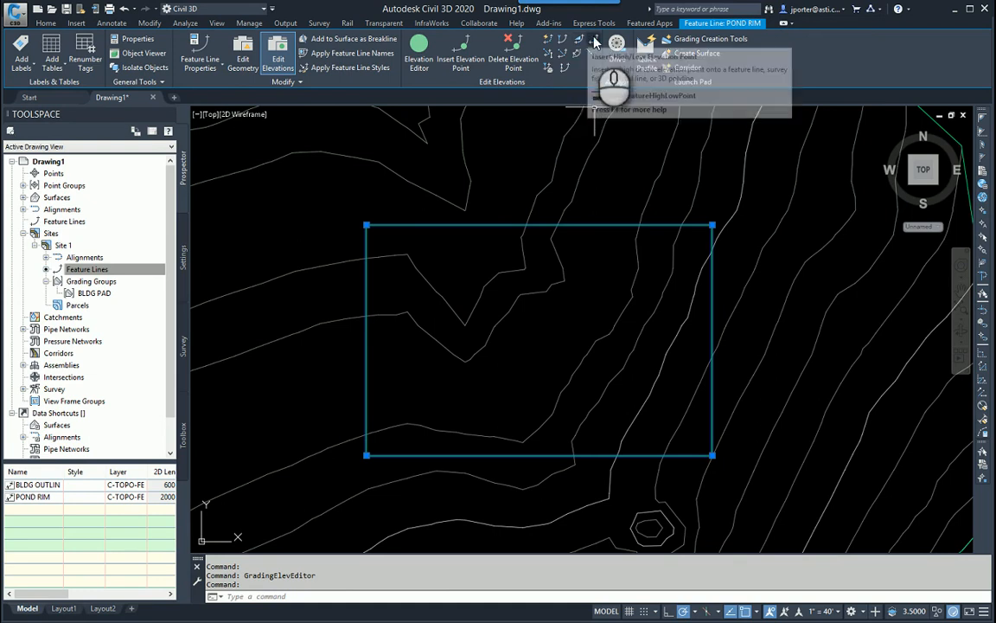
pyautogui.click(241, 59)
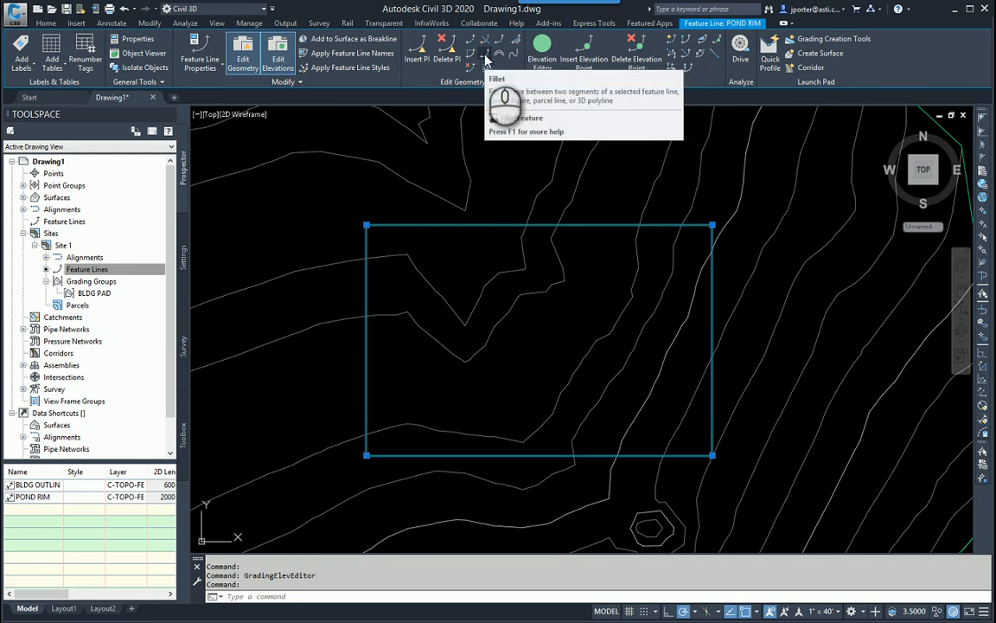
pyautogui.click(485, 55)
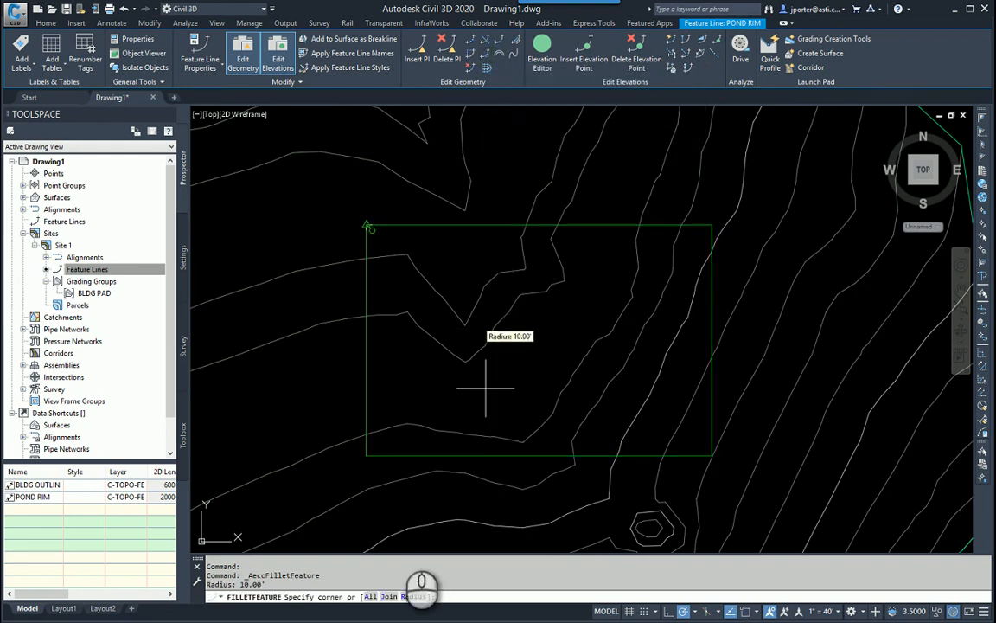
pyautogui.click(410, 597)
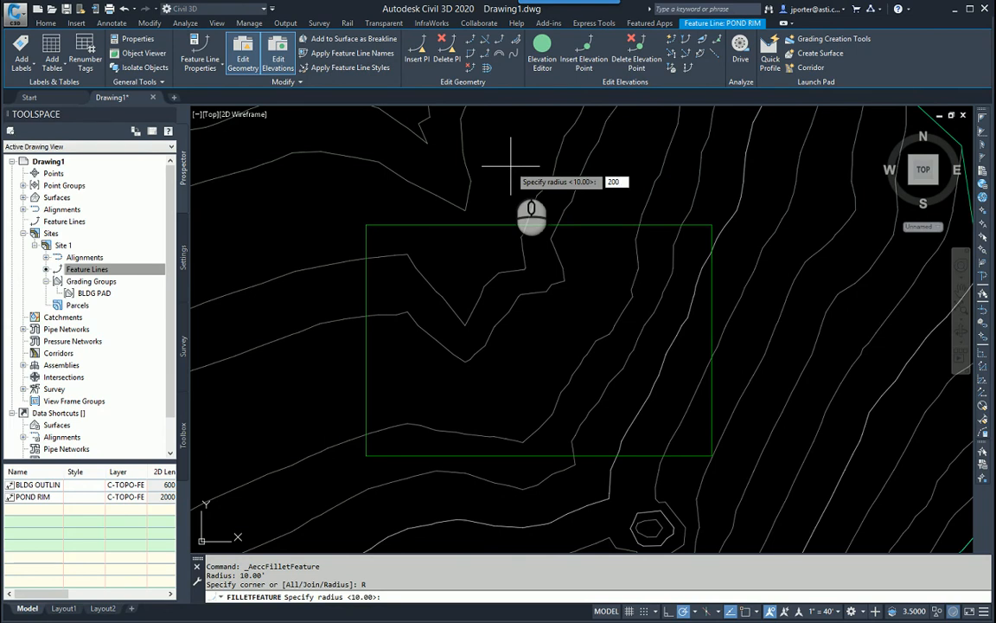
pyautogui.press('Return')
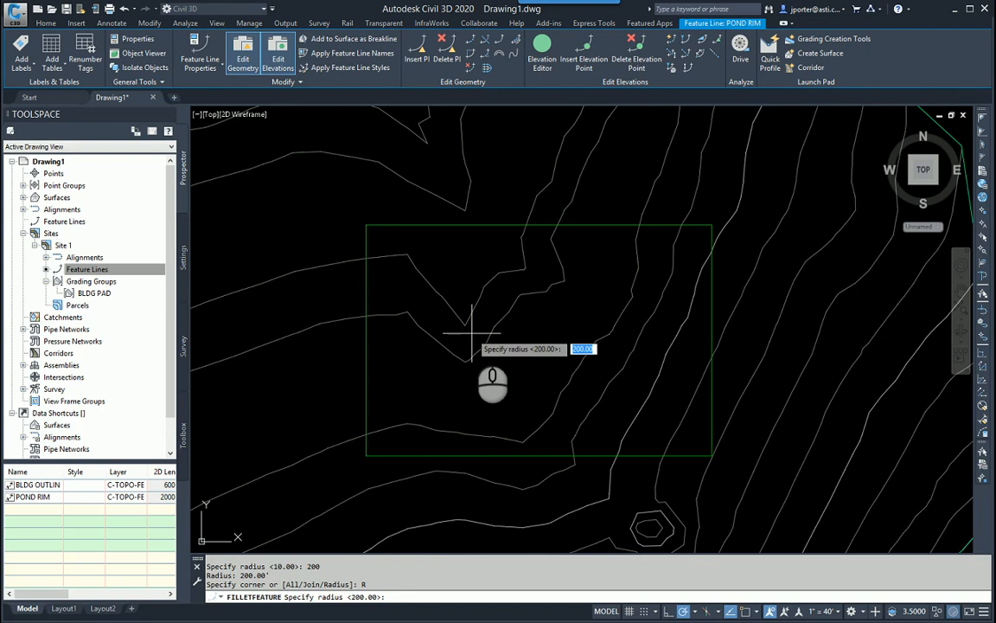
pyautogui.write('50')
pyautogui.press('Return')
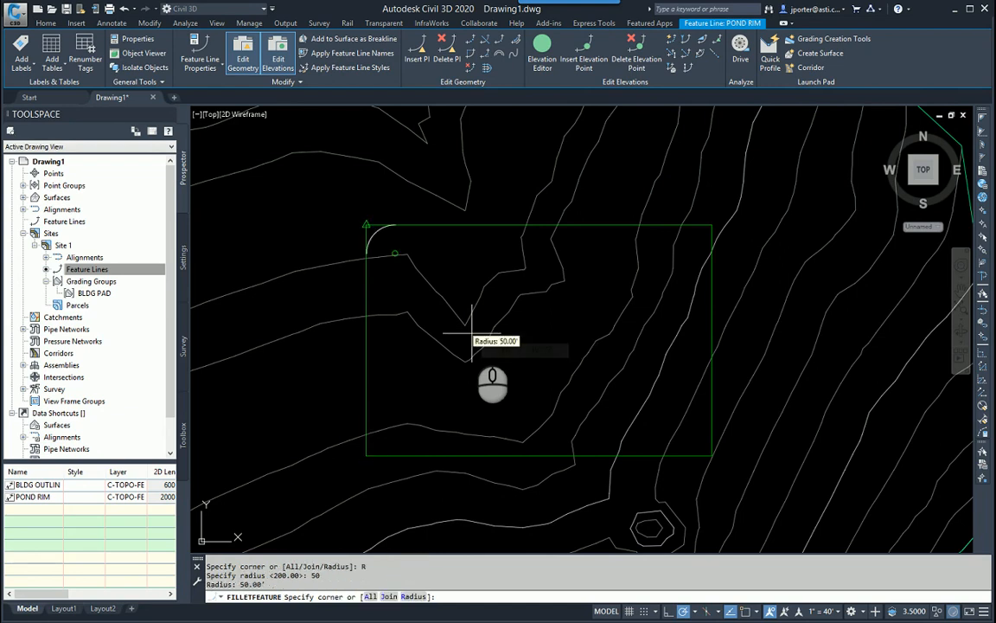
pyautogui.click(370, 596)
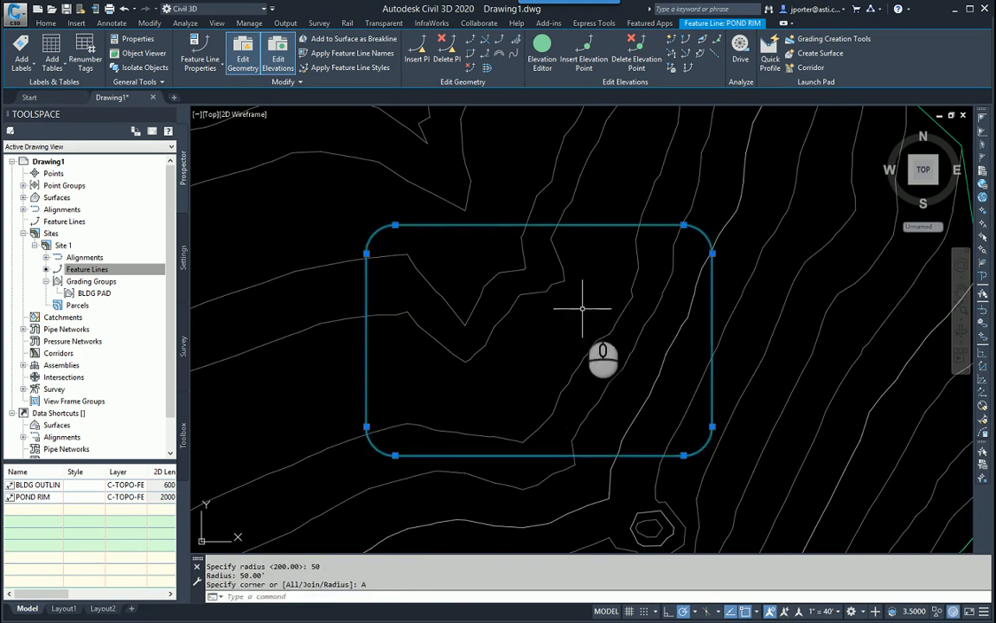
pyautogui.press('Escape')
pyautogui.press('Escape')
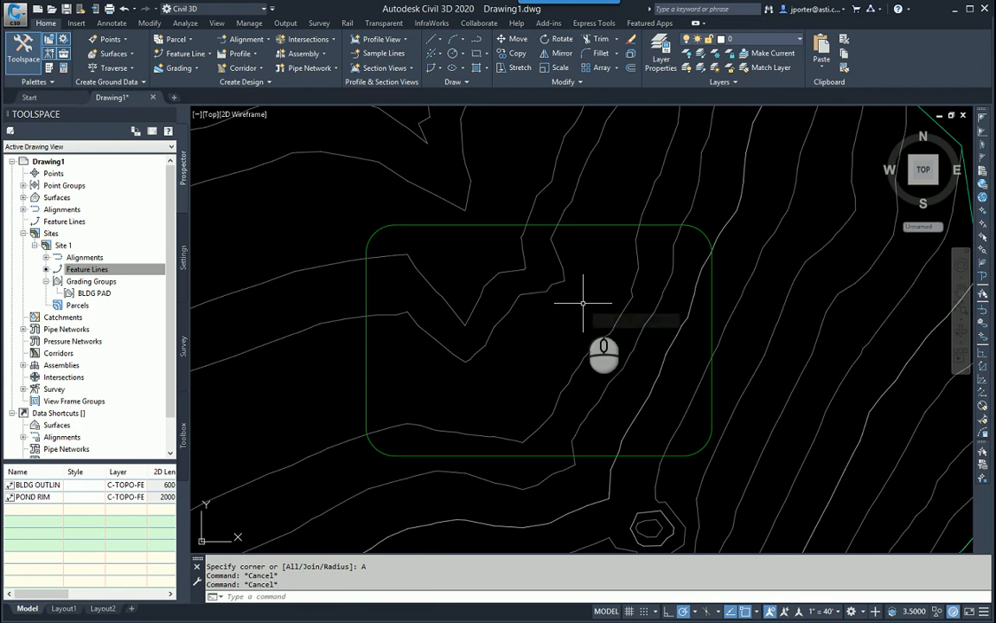
# - Offset the POND RIM feature line 15 feet inward with an elevation difference of 0.00
pyautogui.click(476, 226)
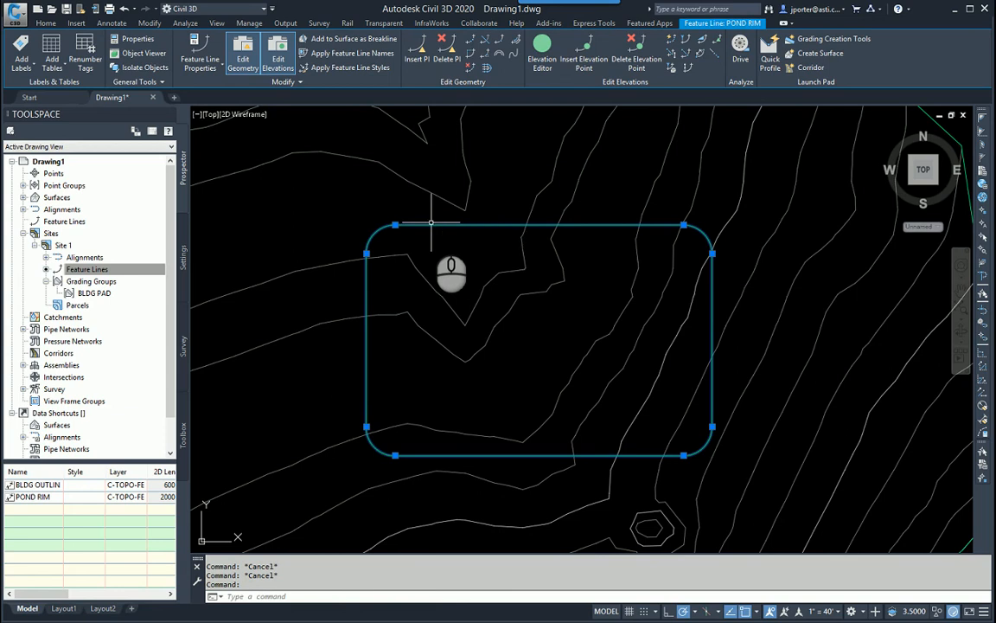
pyautogui.click(487, 68)
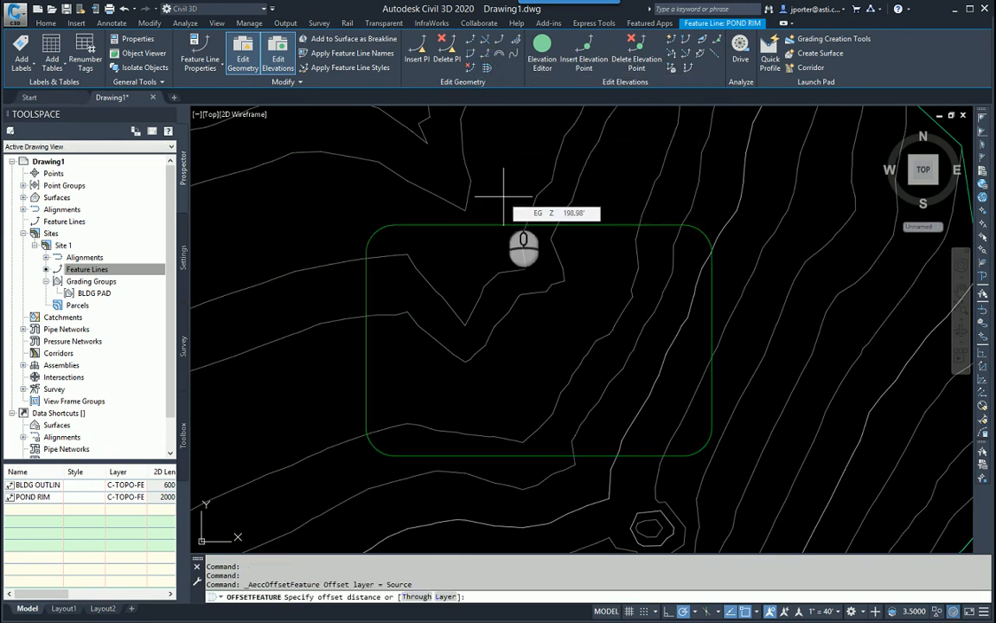
pyautogui.write('15')
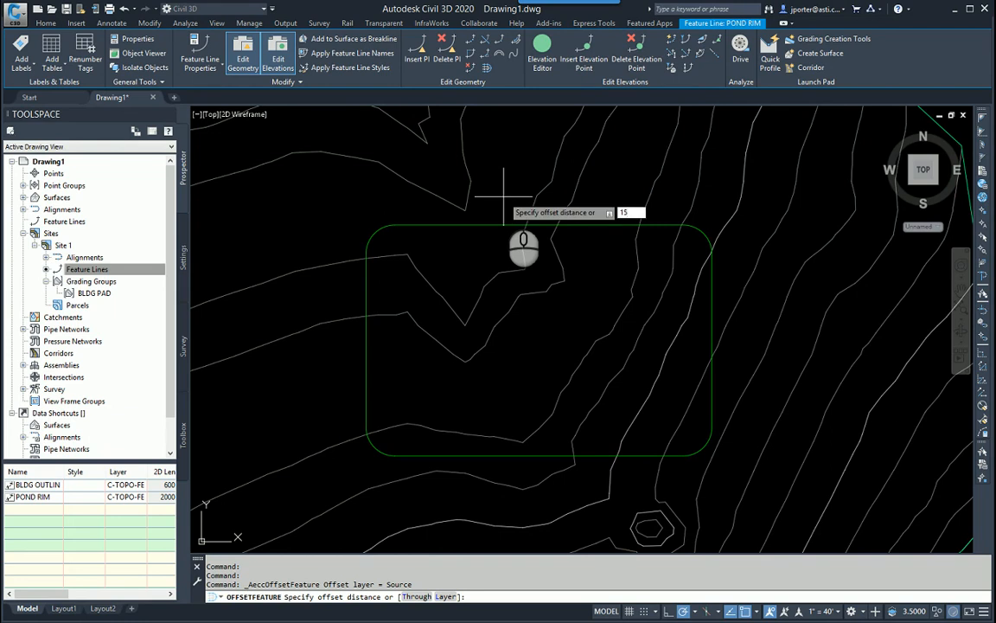
pyautogui.press('Return')
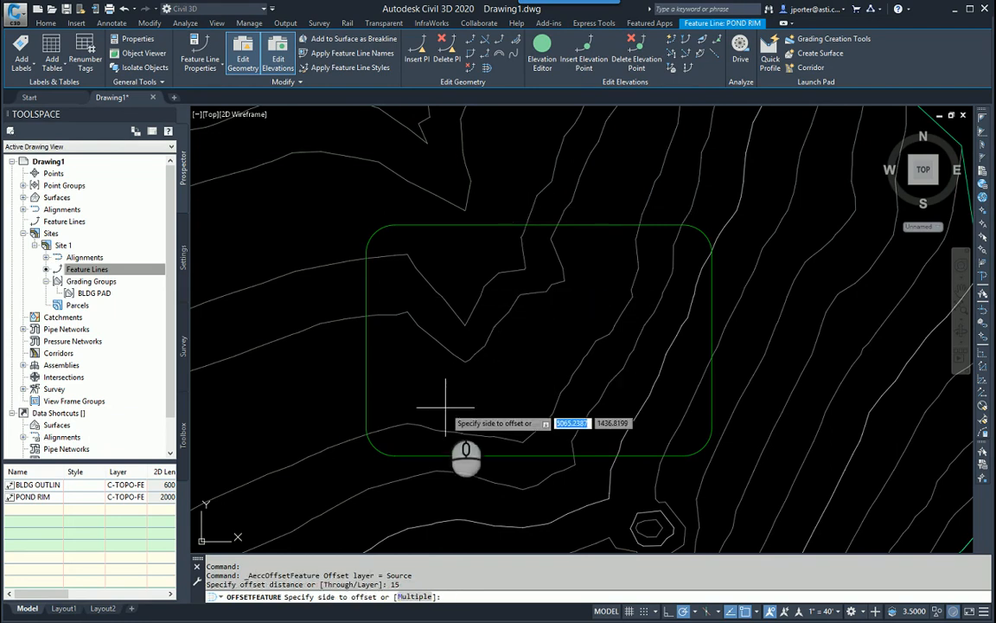
pyautogui.click(465, 260)
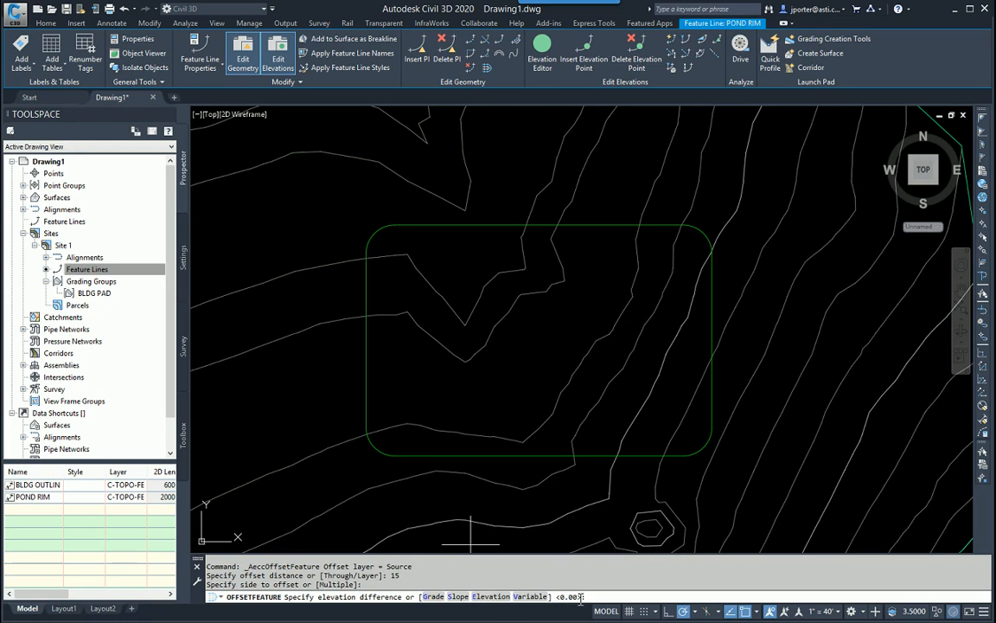
pyautogui.press('Return')
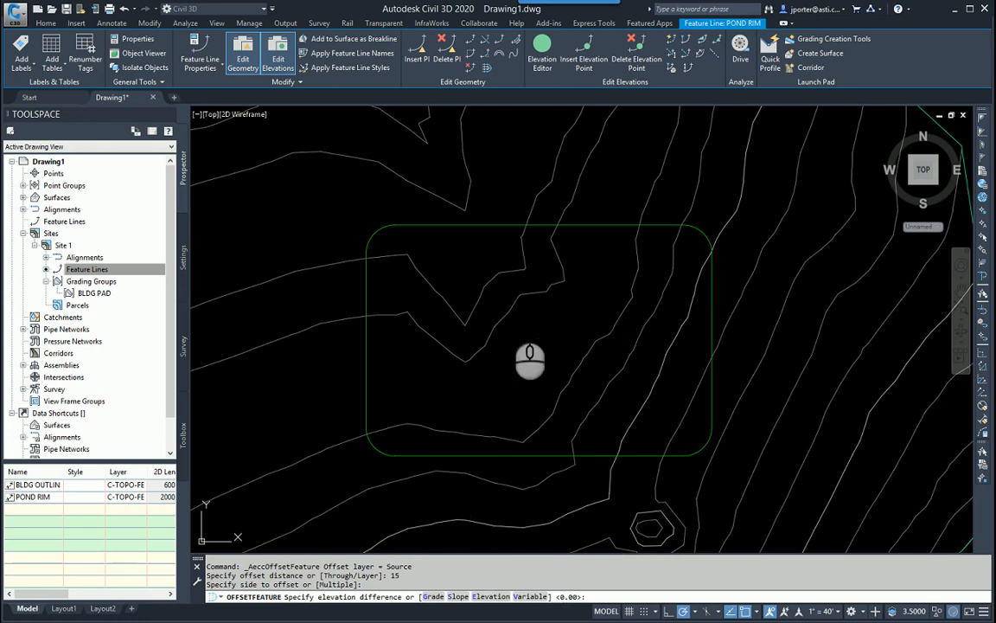
pyautogui.press('Escape')
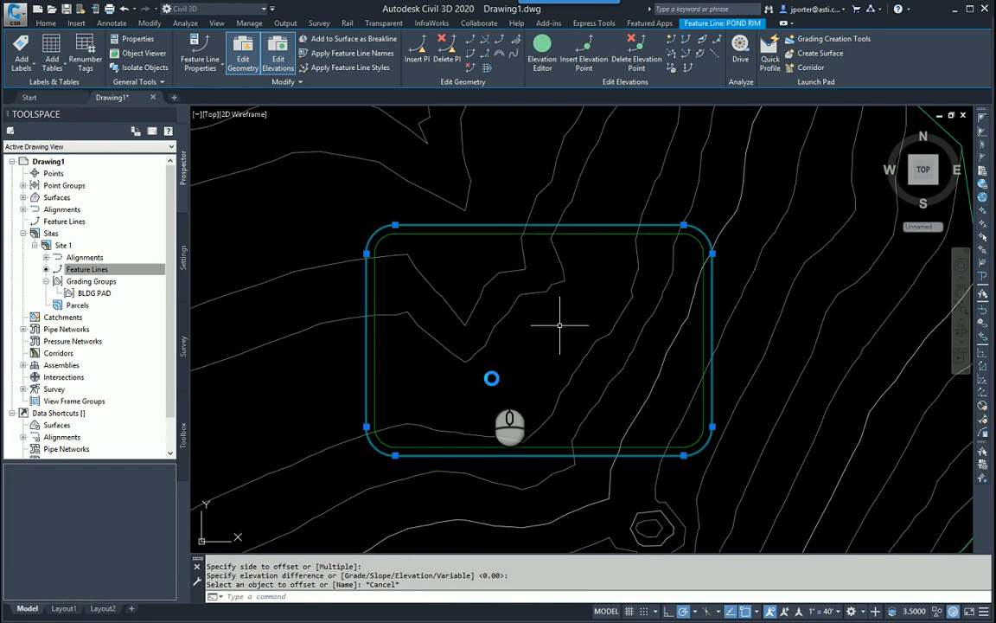
pyautogui.press('Escape')
pyautogui.press('Escape')
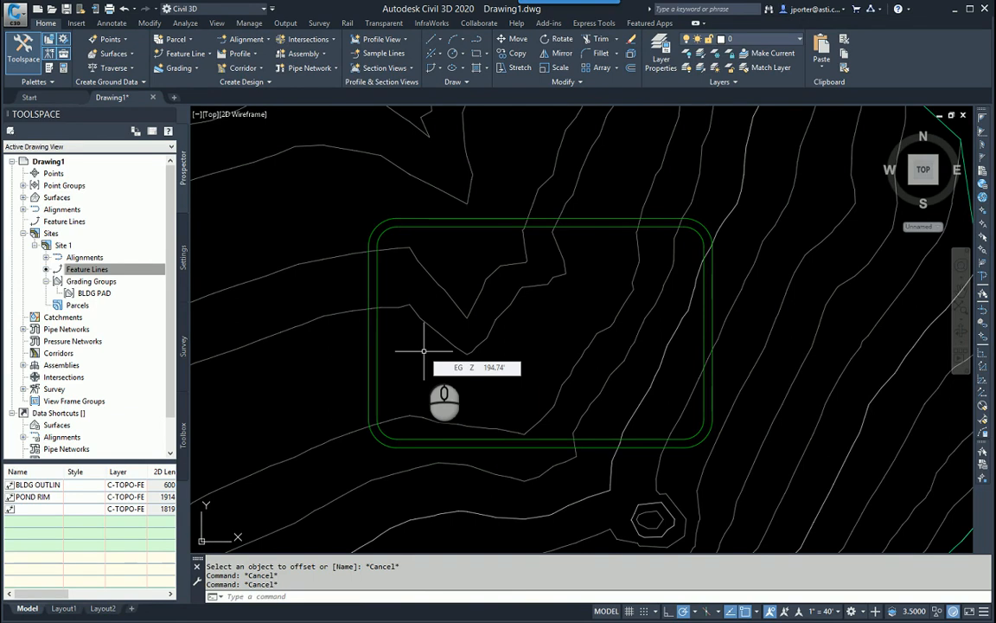
# - Offset the inner pond feature line 25 feet further inward at a slope of -2
pyautogui.click(377, 287)
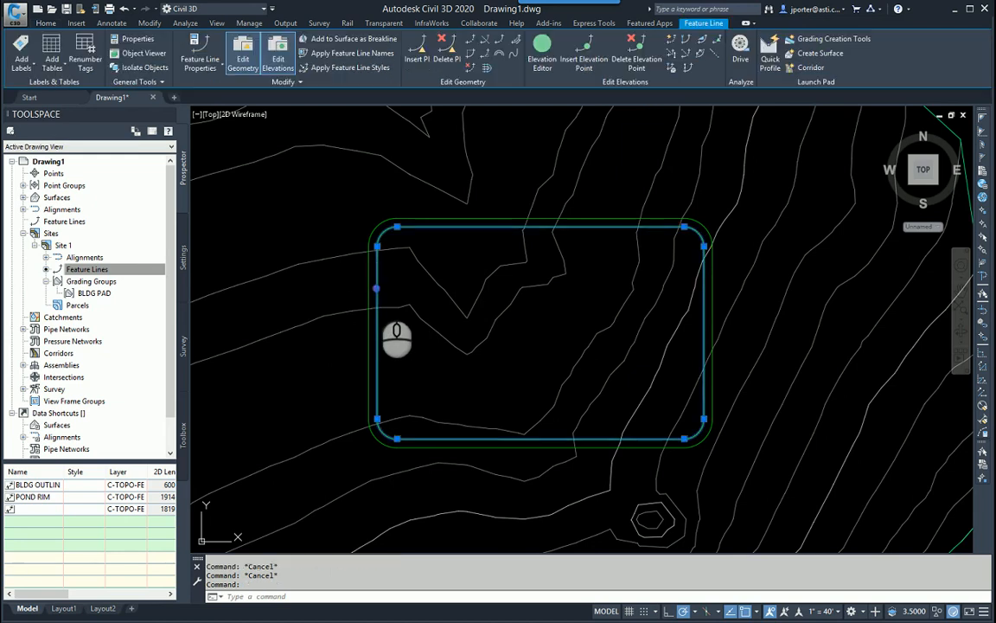
pyautogui.click(486, 69)
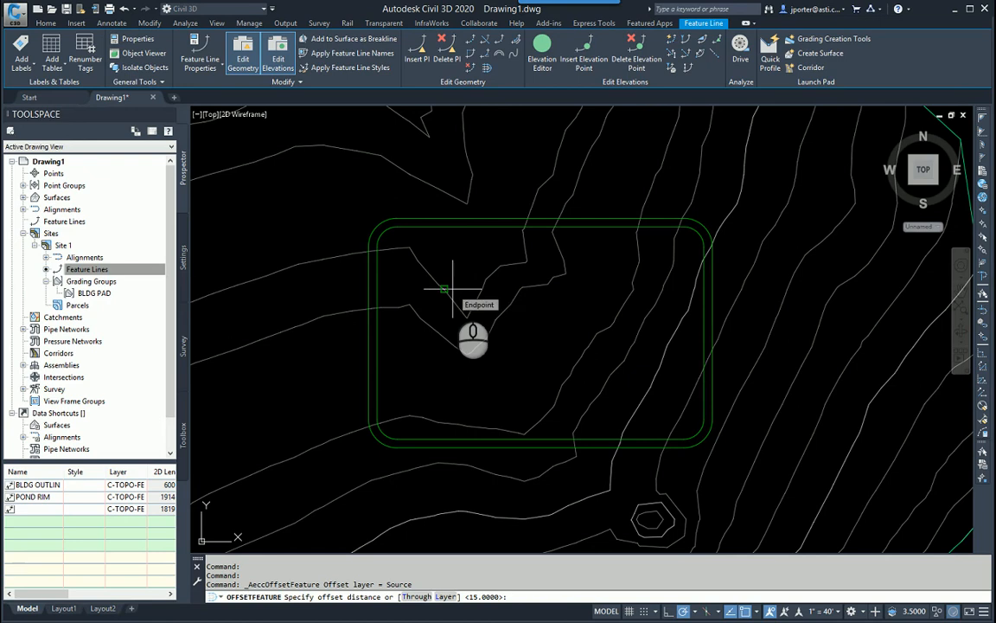
pyautogui.write('25')
pyautogui.press('Return')
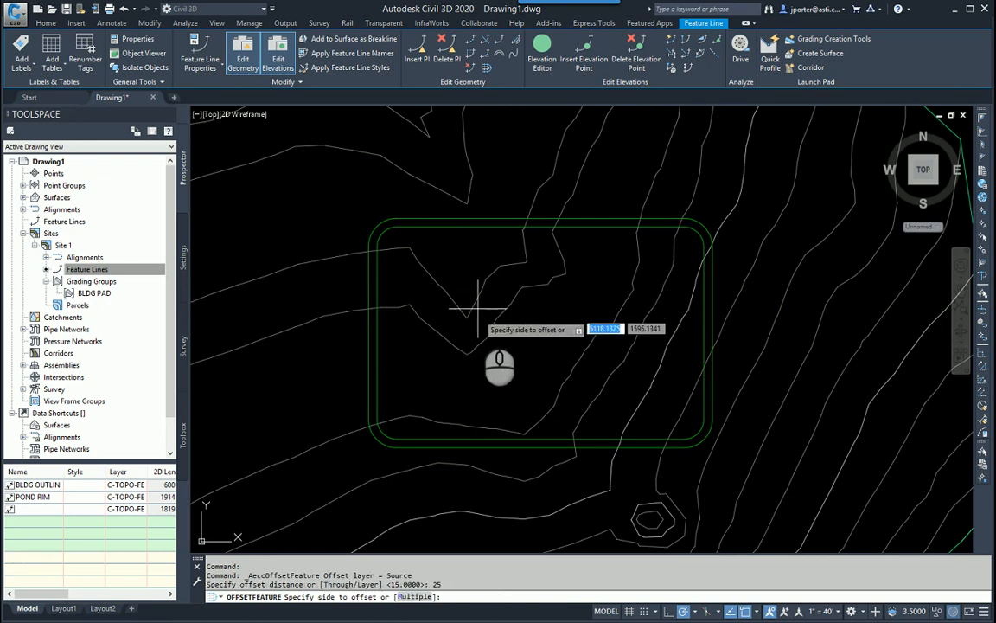
pyautogui.click(476, 313)
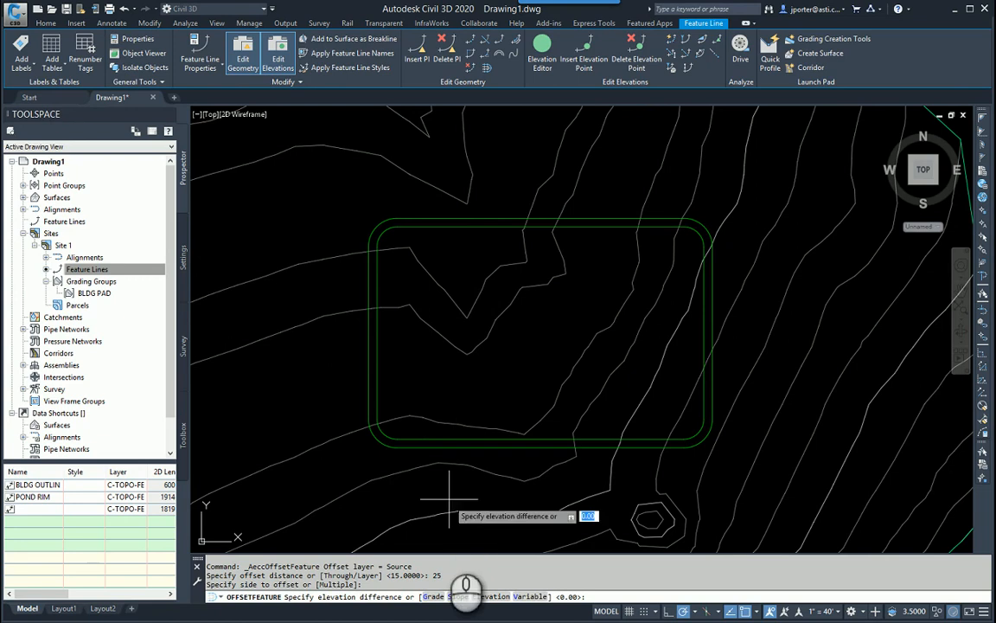
pyautogui.click(456, 596)
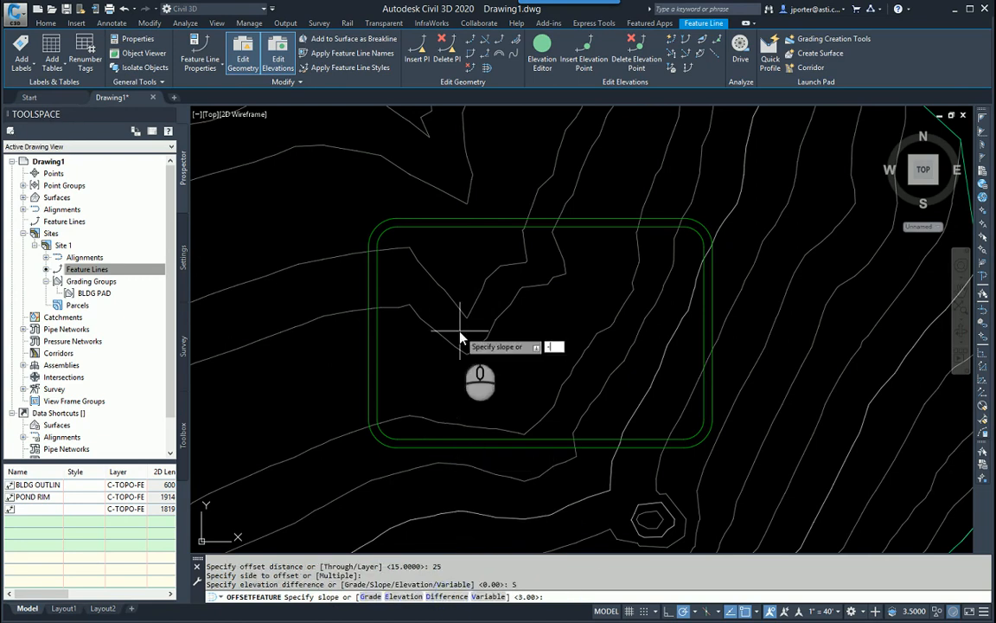
pyautogui.press('Return')
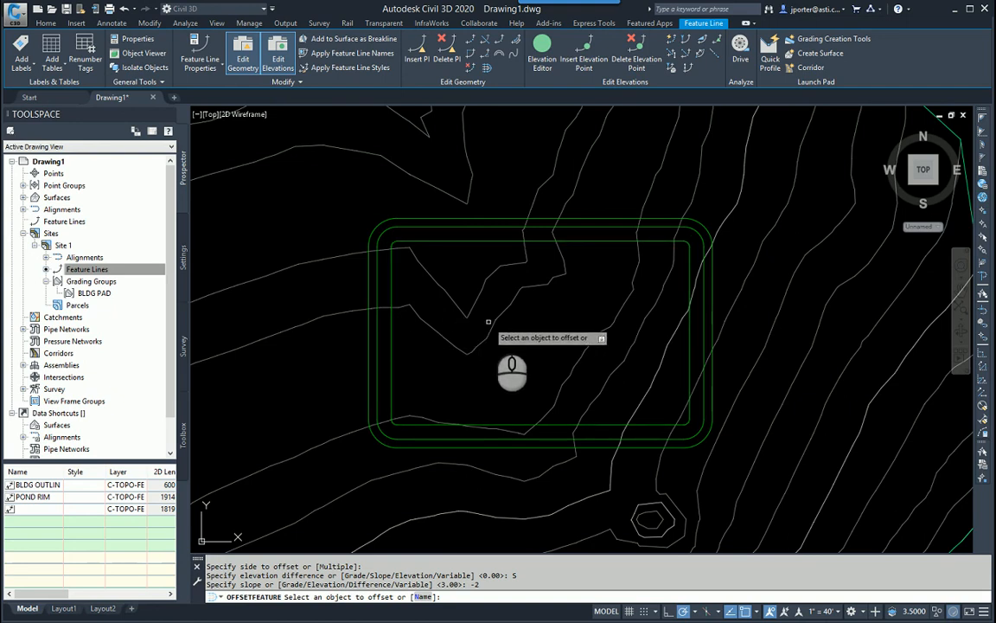
pyautogui.rightClick(536, 329)
pyautogui.click(567, 334)
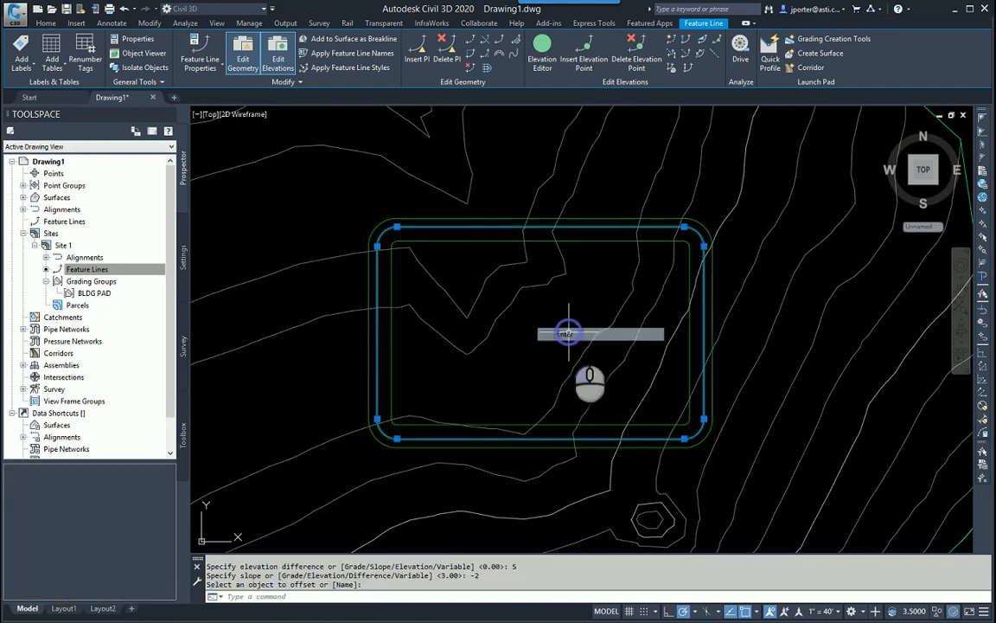
pyautogui.press('Escape')
pyautogui.press('Escape')
# - Offset the innermost pond feature line 30 feet inward at a grade of -60 percent
pyautogui.scroll(2, 535, 320)
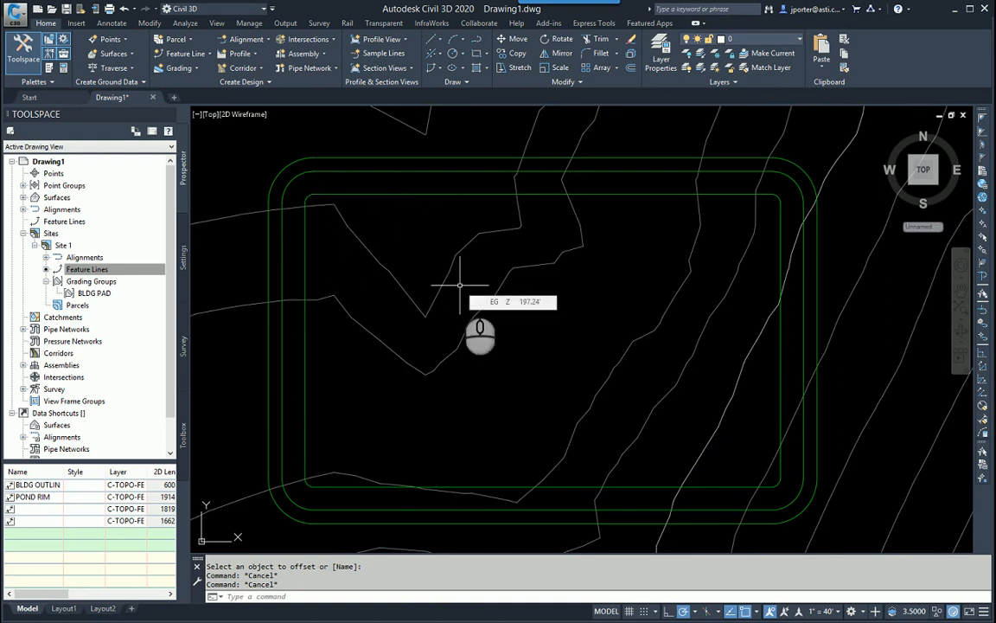
pyautogui.click(447, 194)
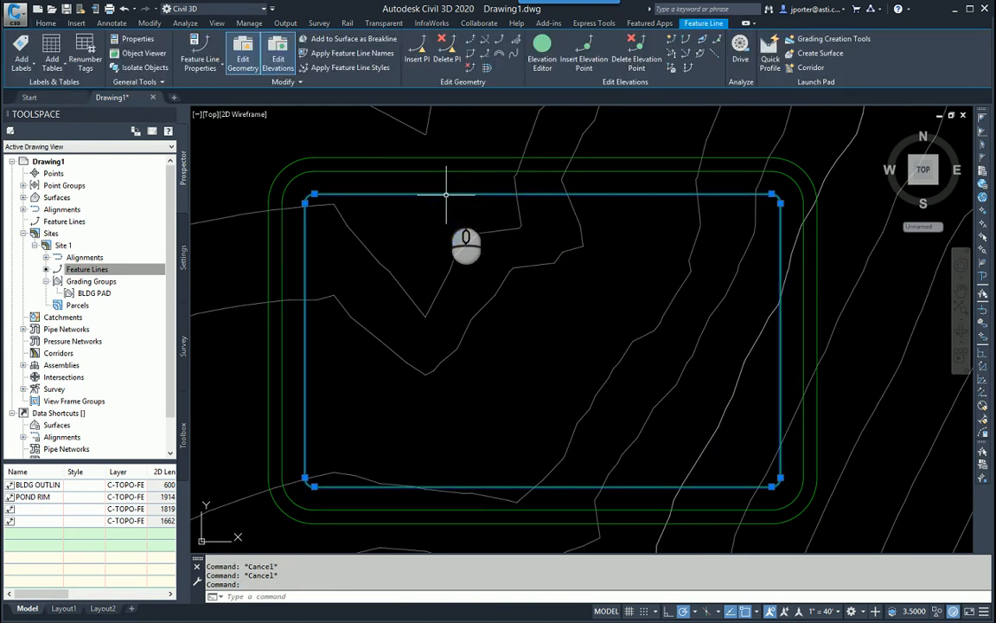
pyautogui.click(486, 67)
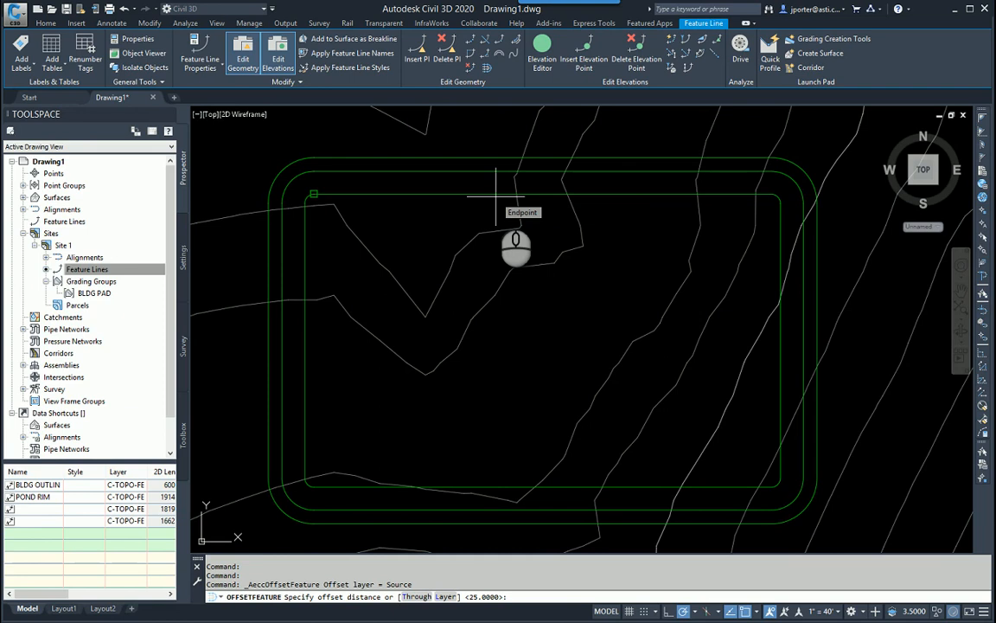
pyautogui.write('30')
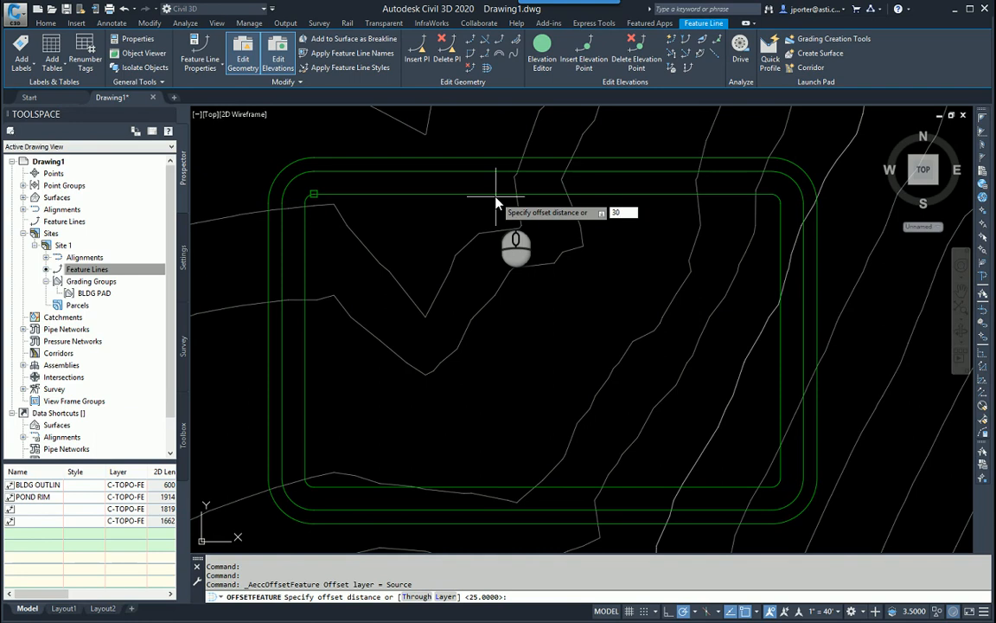
pyautogui.press('Return')
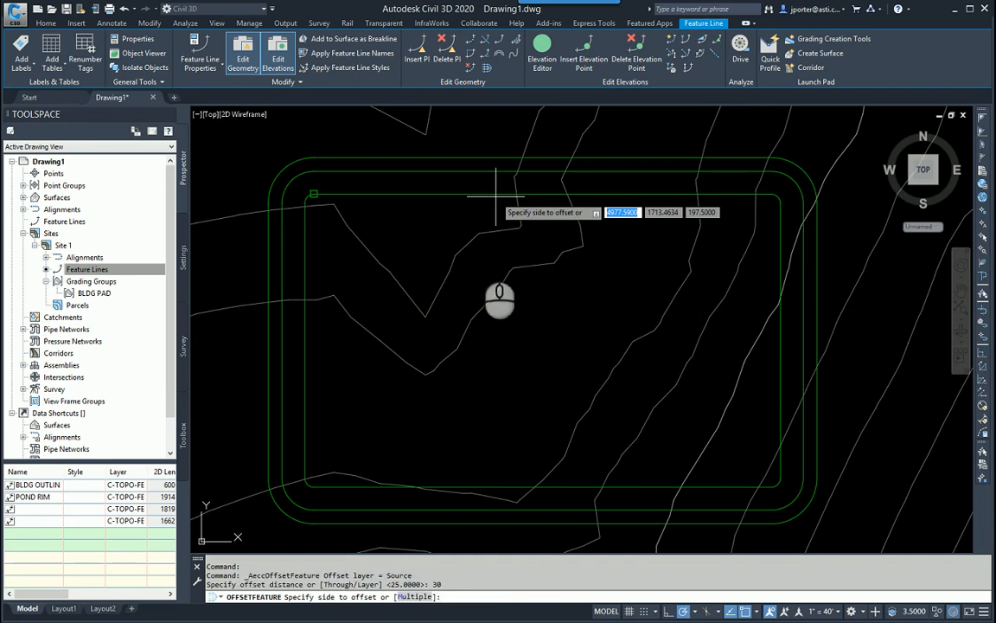
pyautogui.click(526, 355)
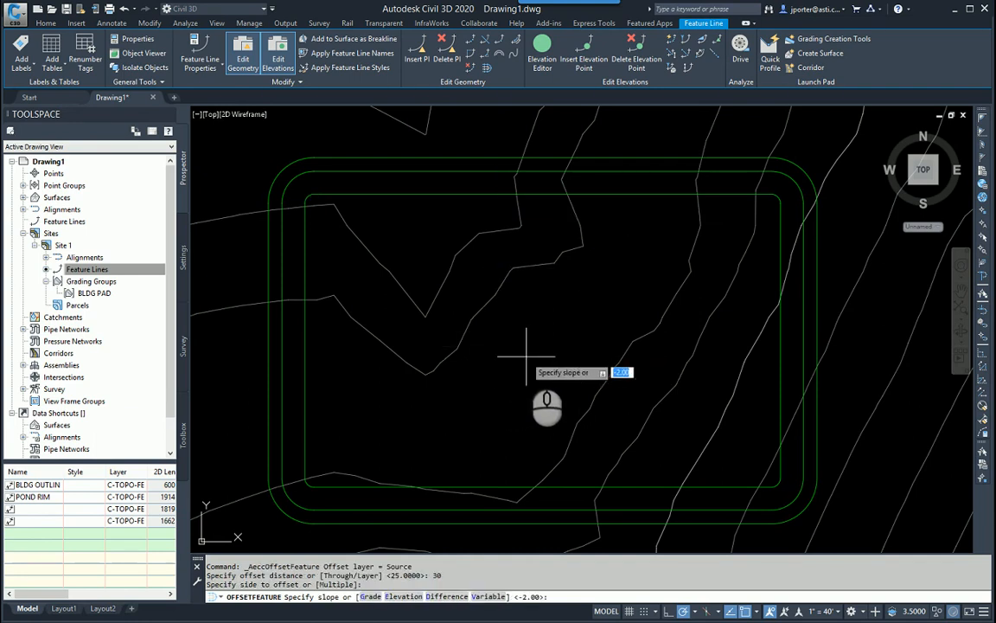
pyautogui.write('G')
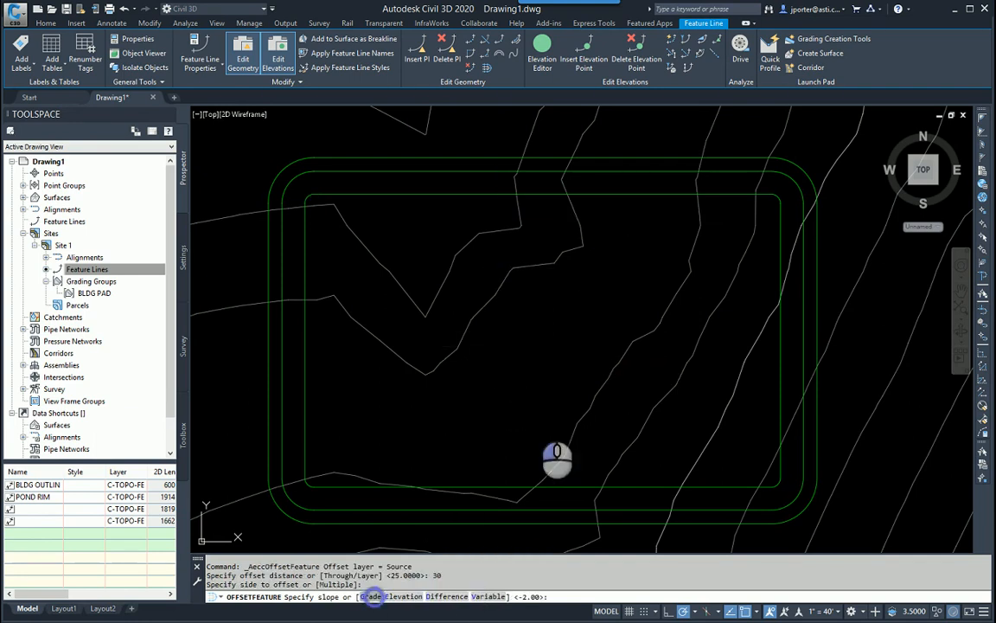
pyautogui.press('Return')
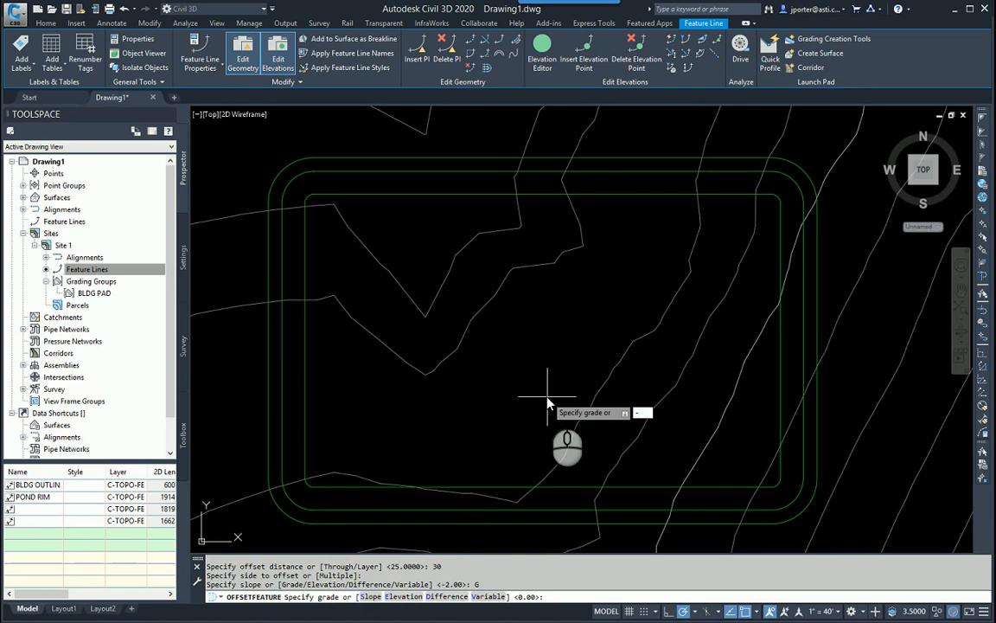
pyautogui.write('-60')
pyautogui.press('Return')
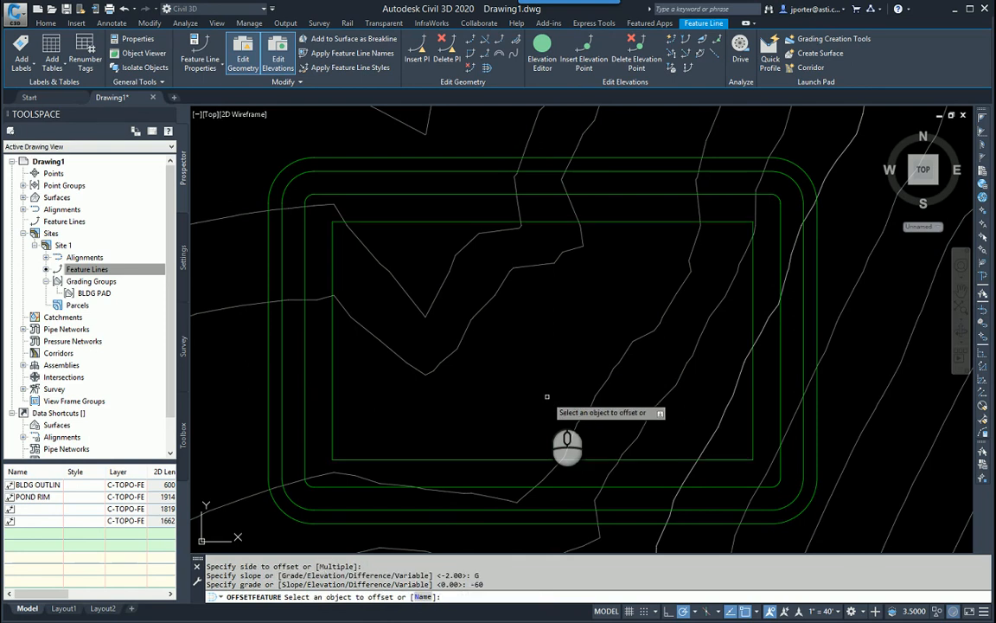
pyautogui.click(500, 376)
pyautogui.rightClick(500, 376)
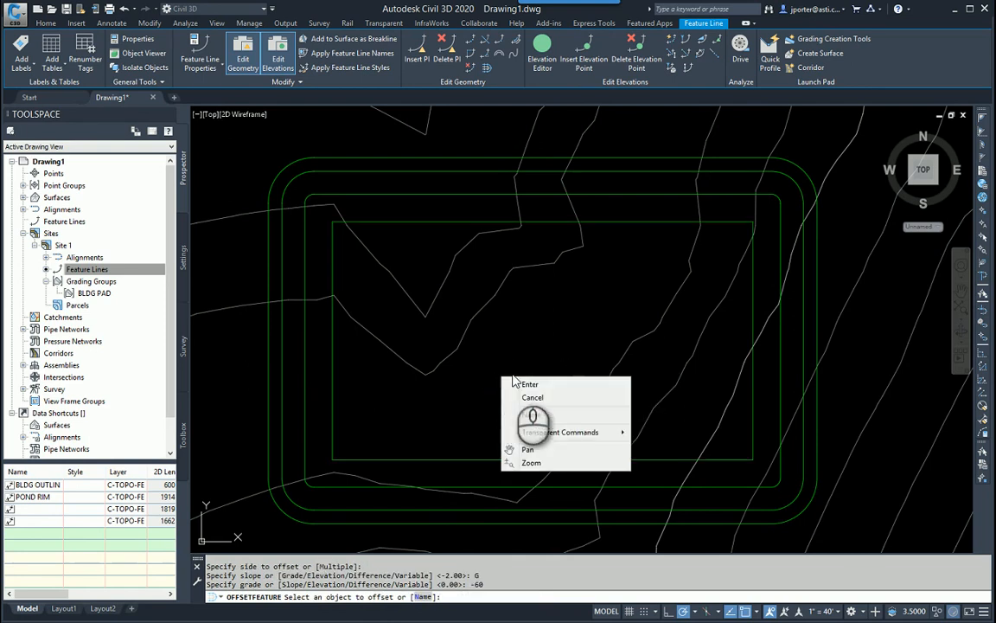
pyautogui.click(533, 385)
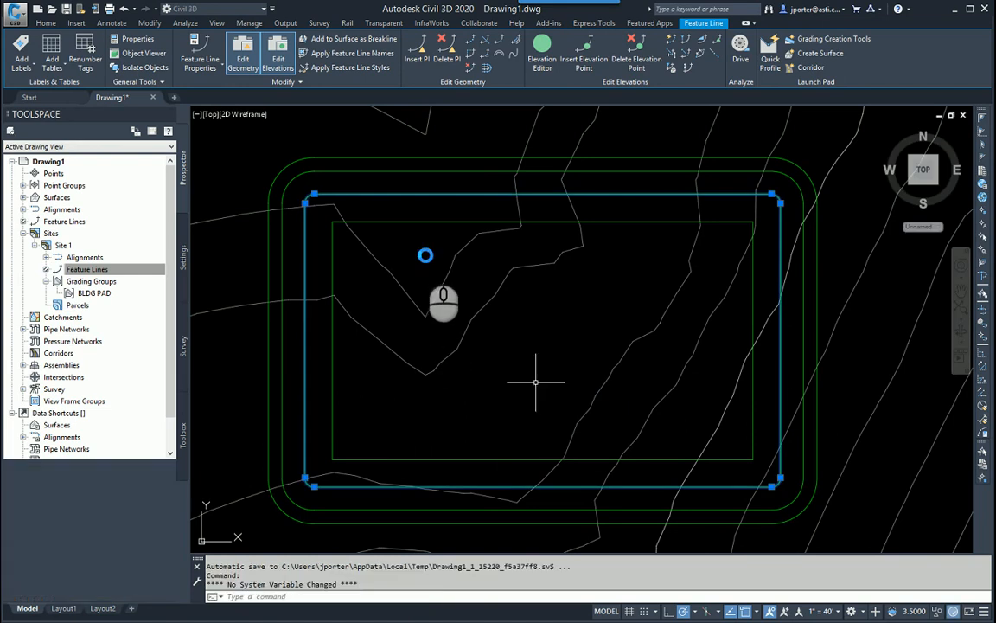
pyautogui.press('Escape')
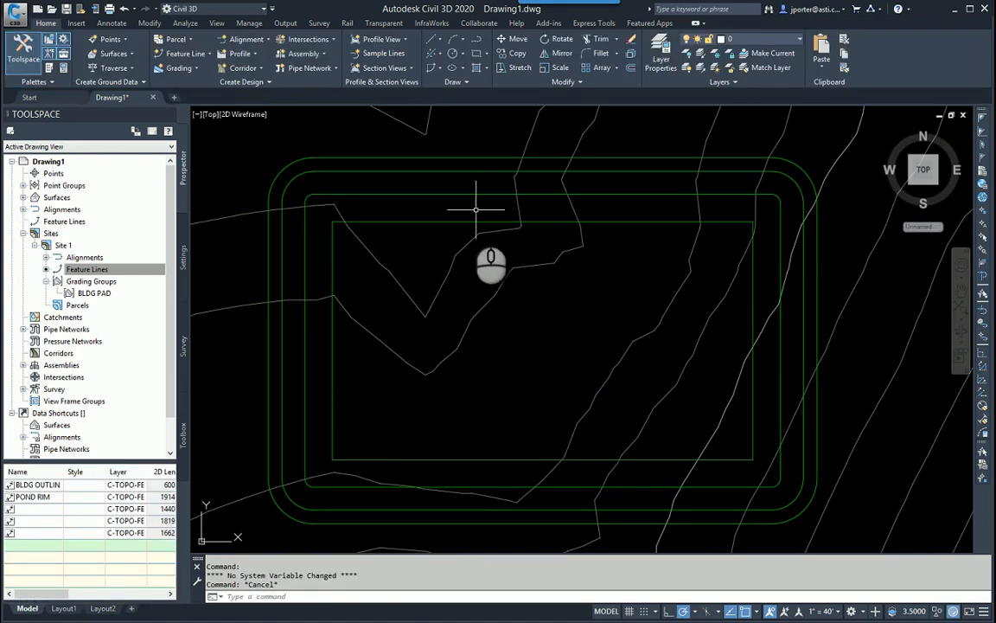
# - Fillet all corners of the innermost, square-cornered pond feature line with a 15-foot radius
pyautogui.click(467, 221)
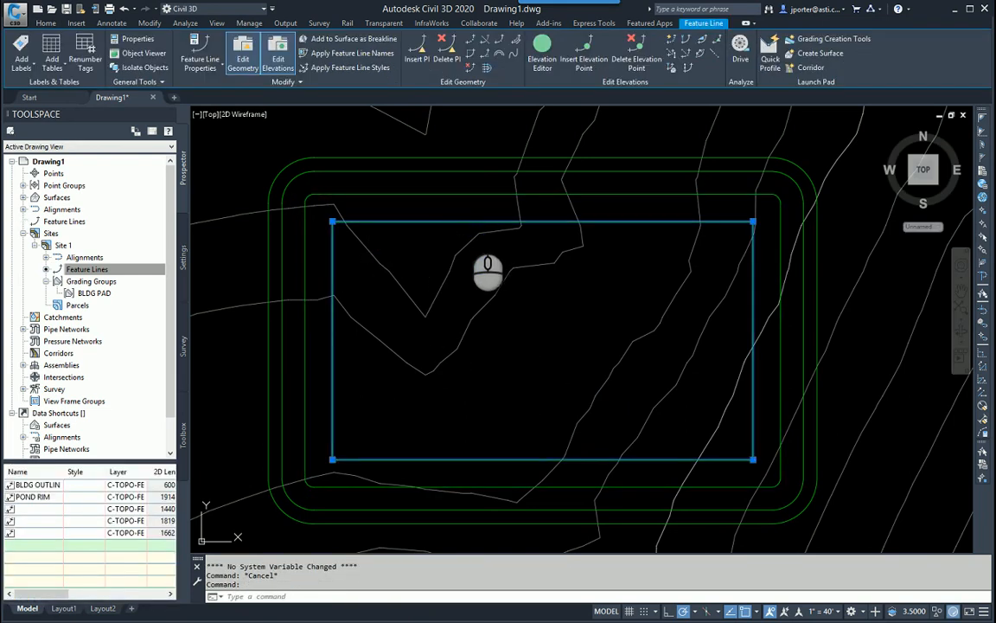
pyautogui.click(486, 64)
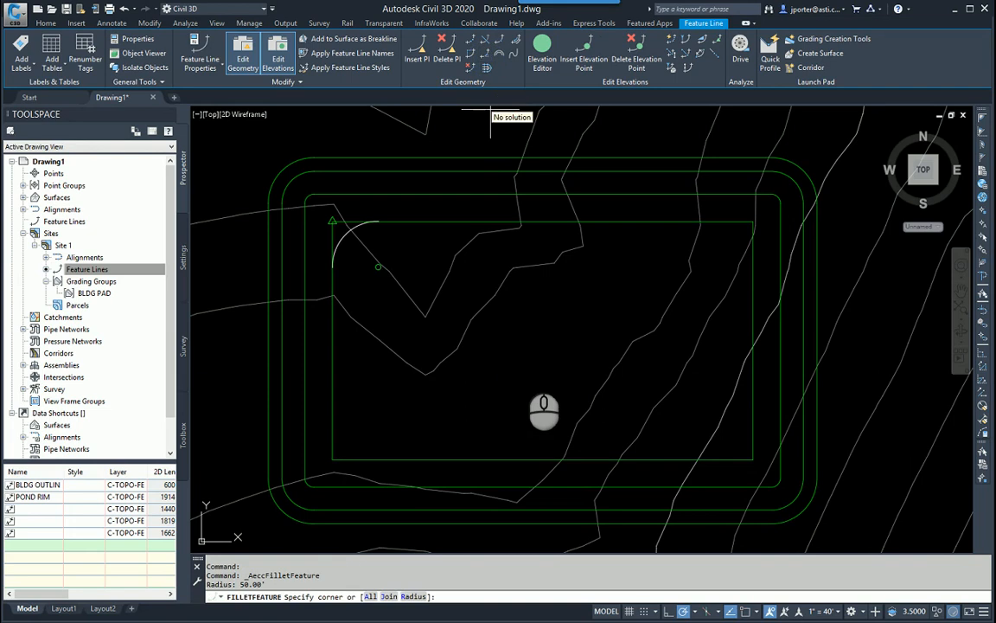
pyautogui.write('R')
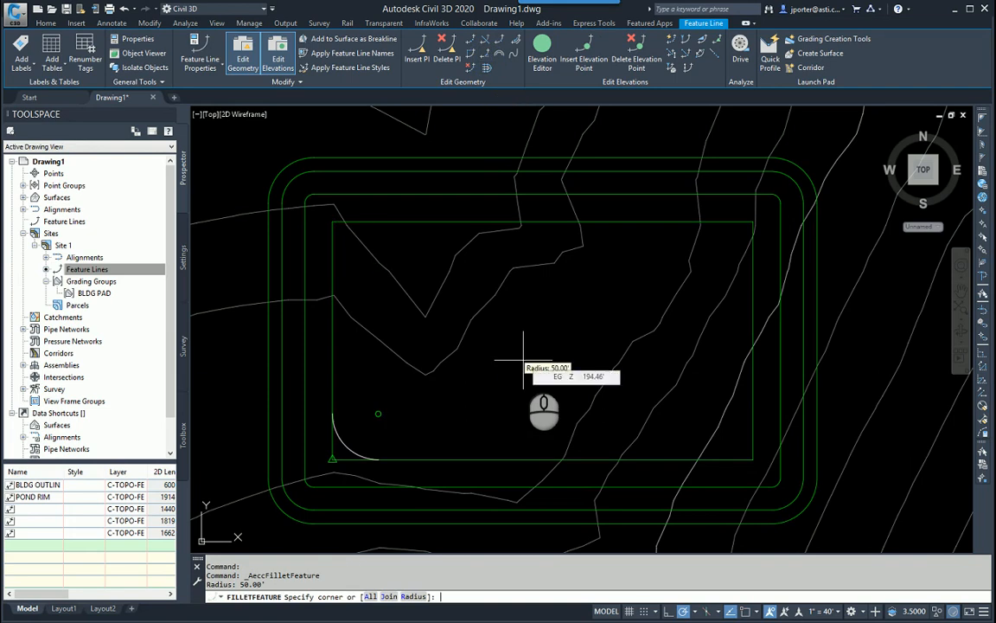
pyautogui.press('Return')
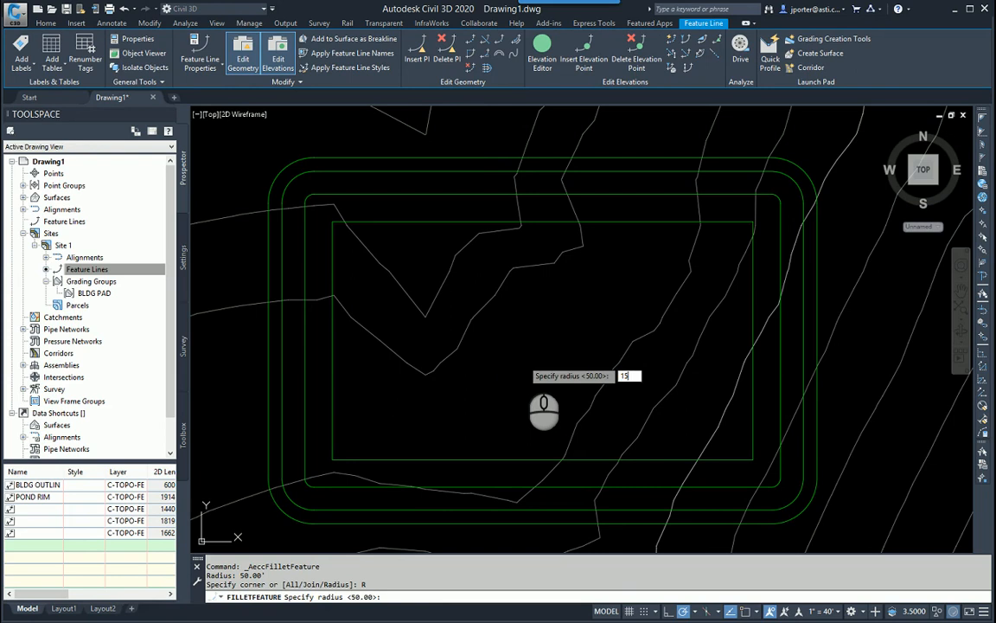
pyautogui.press('Return')
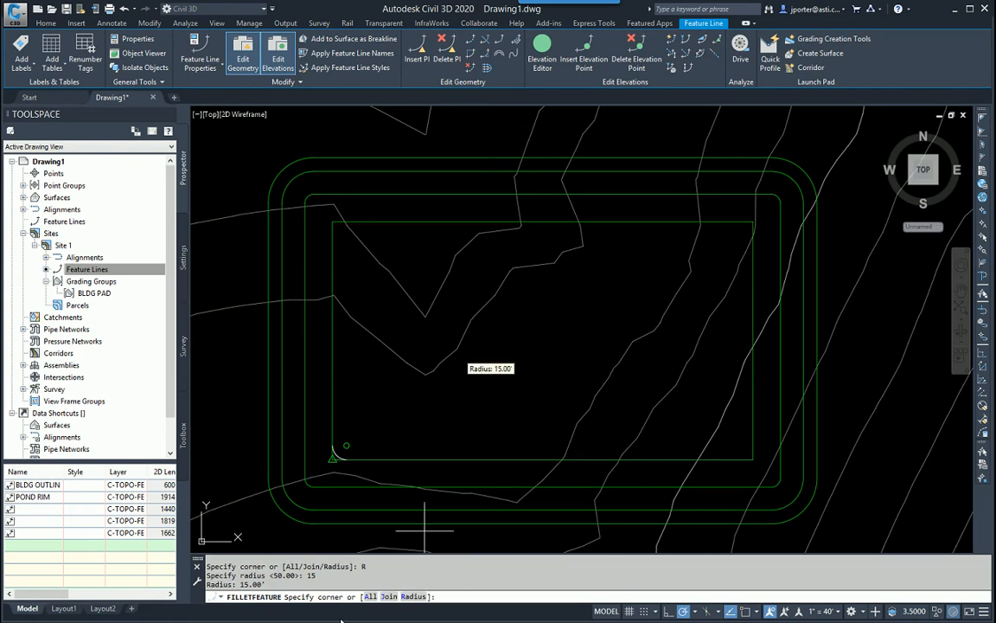
pyautogui.click(369, 596)
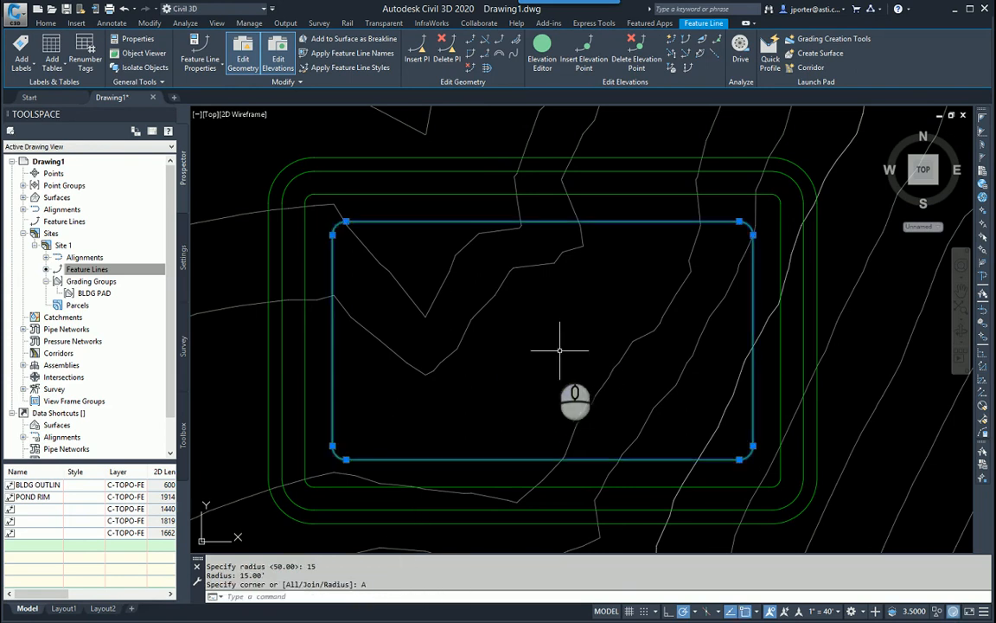
pyautogui.press('Escape')
pyautogui.press('Escape')
pyautogui.press('Escape')
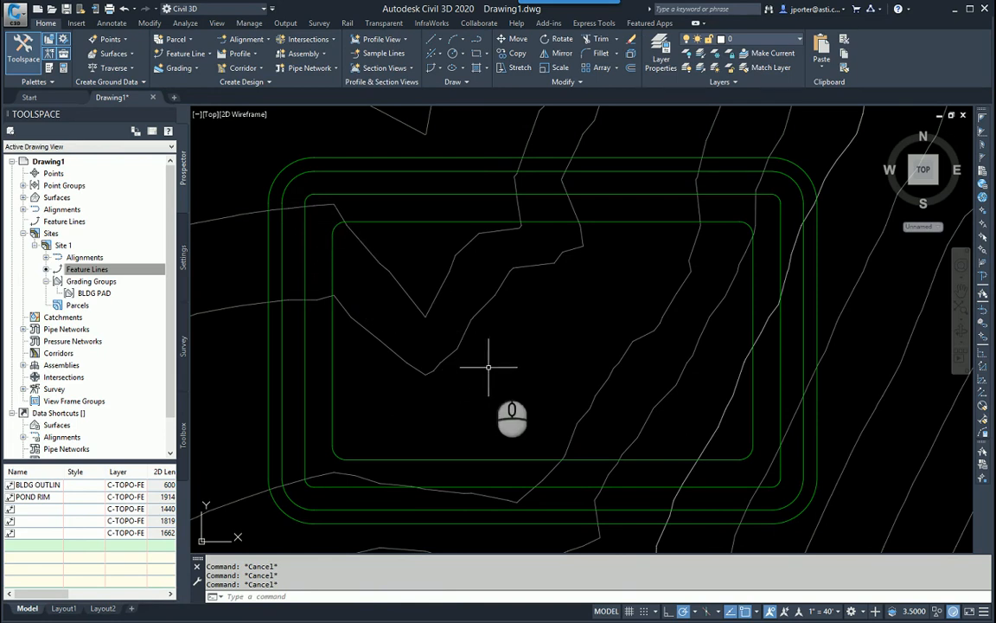
# - Offset the innermost pond feature line 10 feet inward with an elevation difference of 0
pyautogui.click(333, 367)
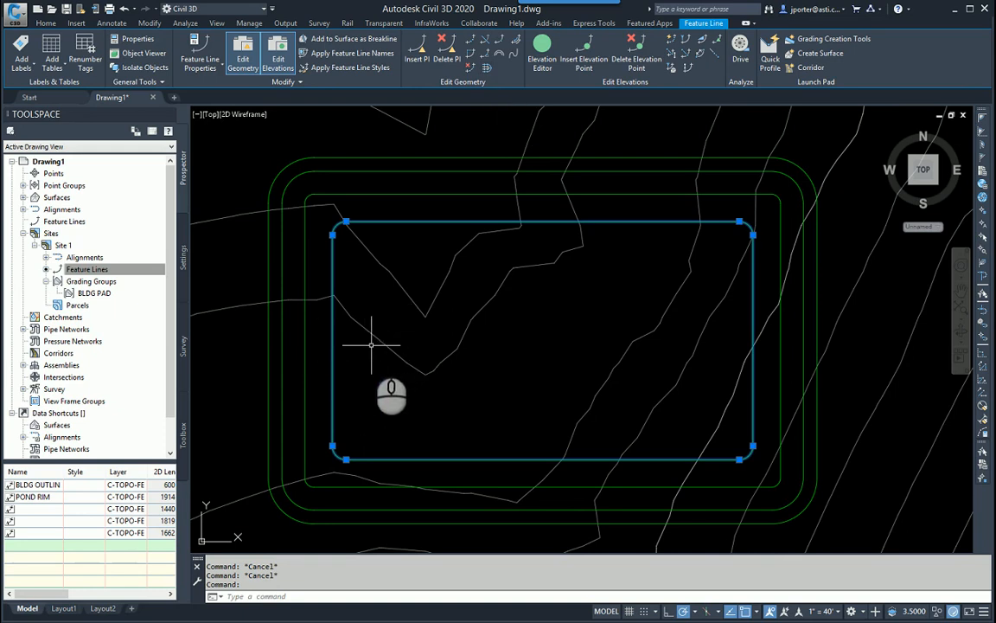
pyautogui.click(487, 67)
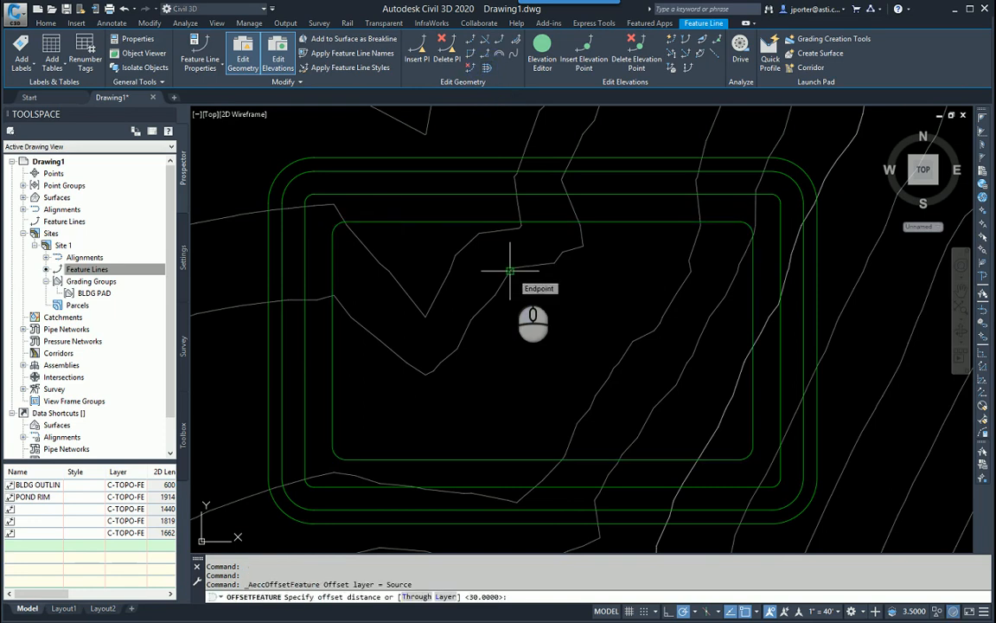
pyautogui.write('10')
pyautogui.press('Return')
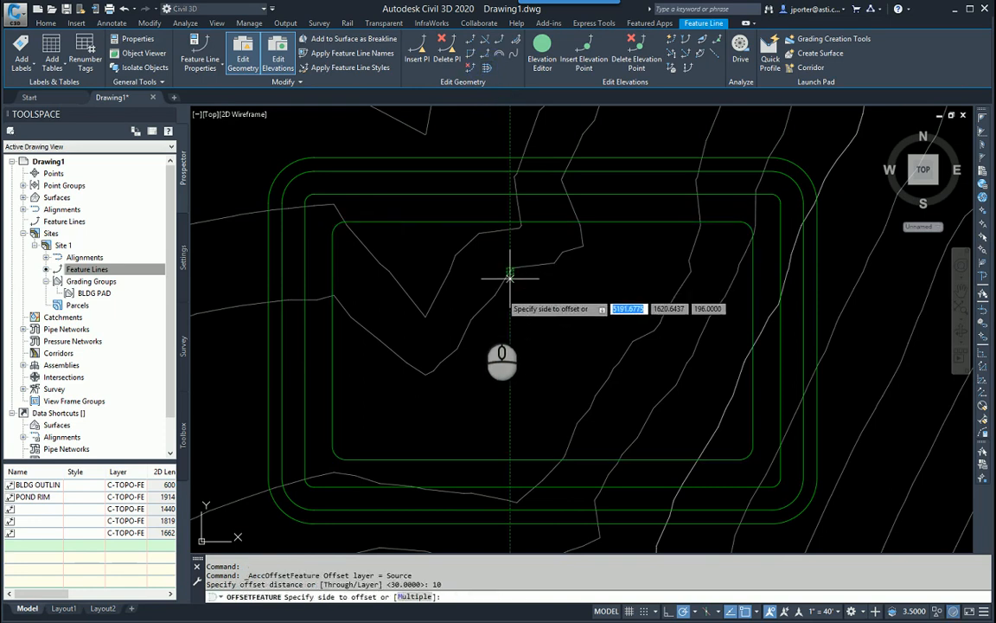
pyautogui.click(468, 381)
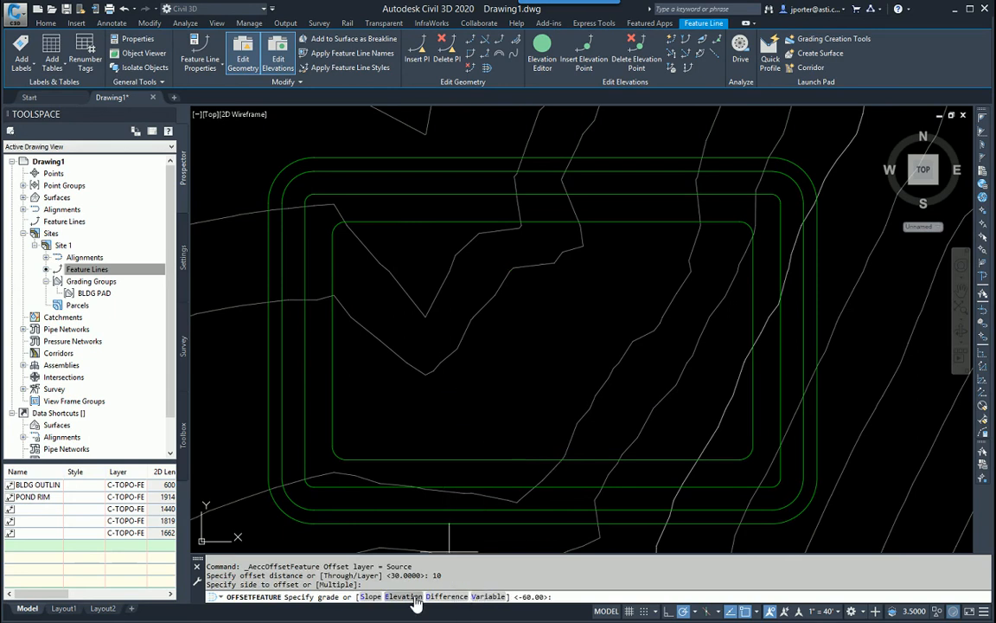
pyautogui.click(446, 596)
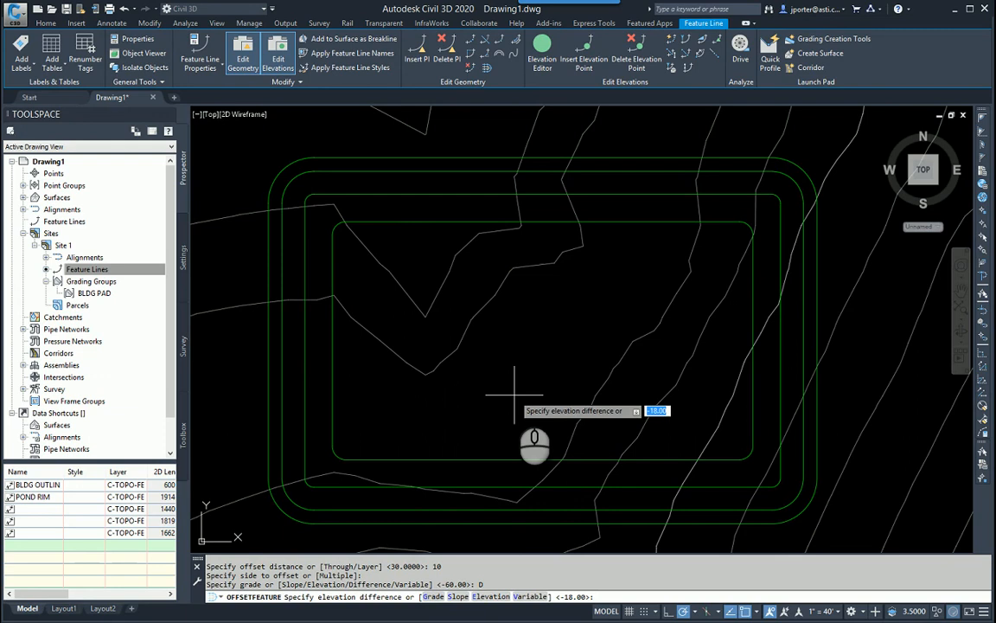
pyautogui.press('Return')
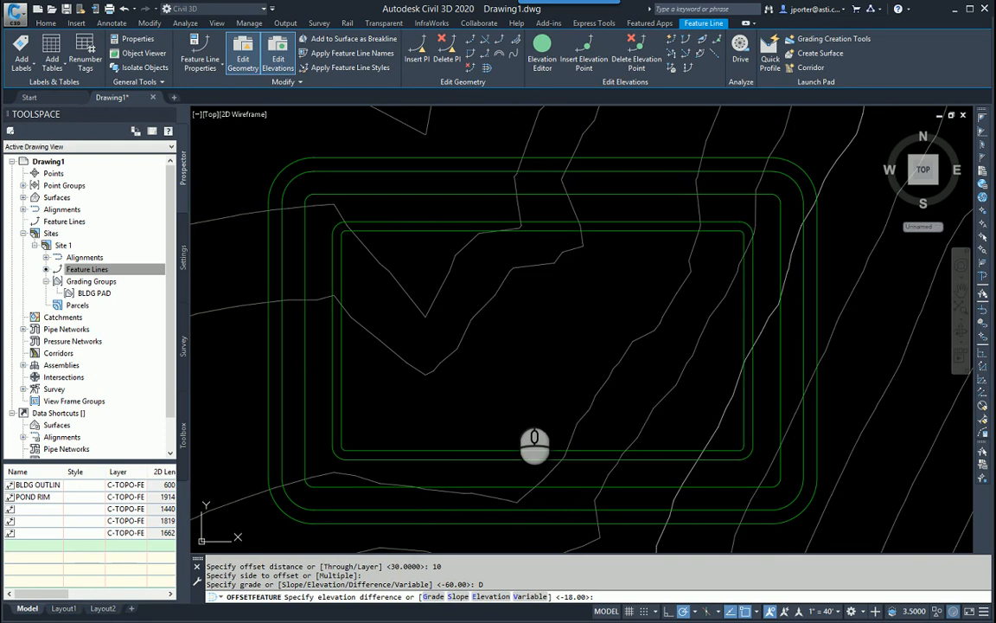
pyautogui.rightClick(419, 372)
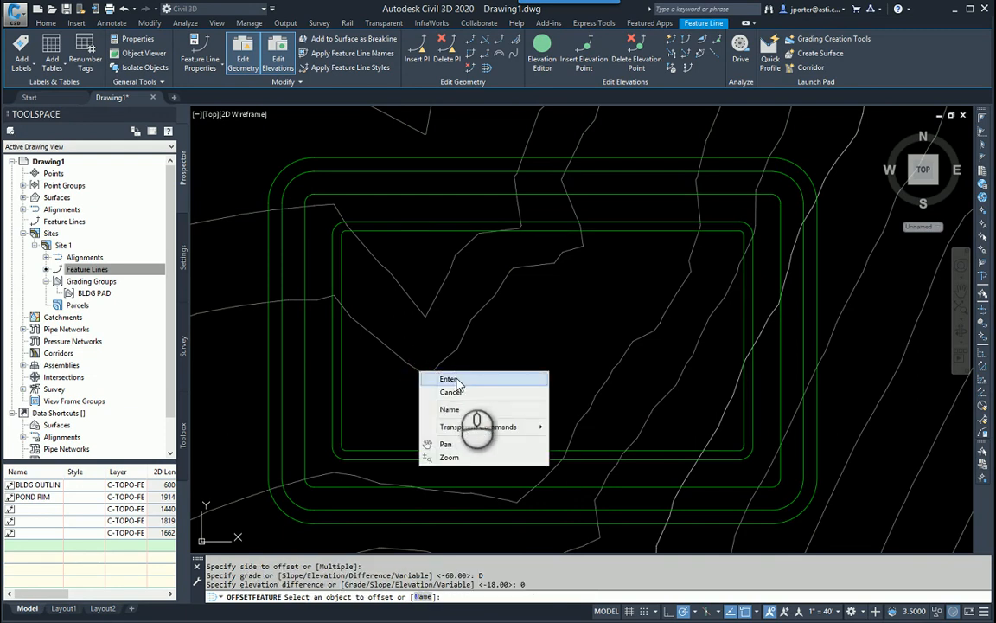
pyautogui.click(450, 391)
pyautogui.press('Escape')
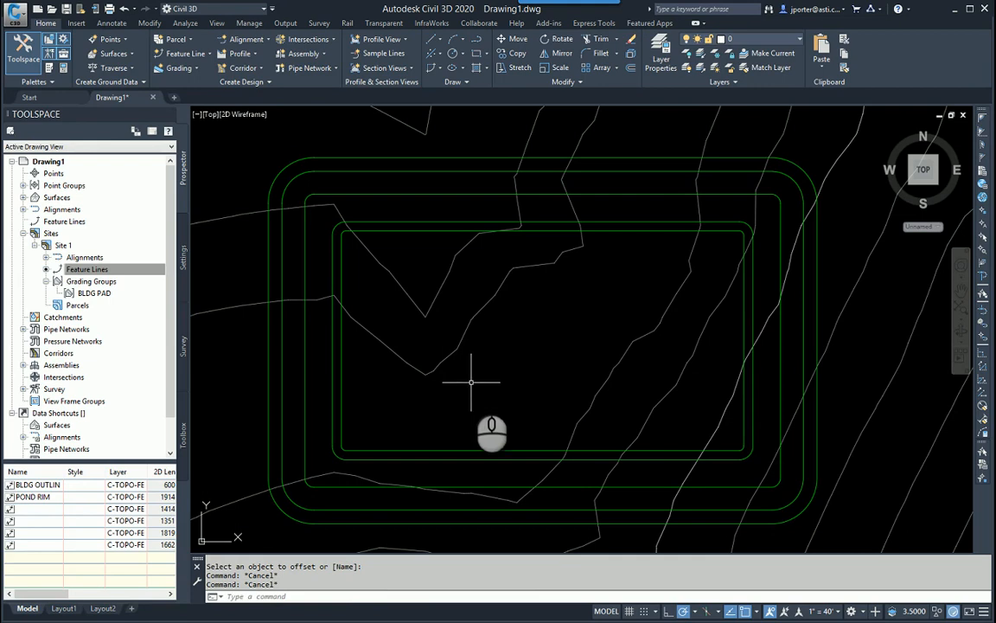
# - Offset the innermost pond feature line 30 feet inward at a slope of -3
pyautogui.click(341, 353)
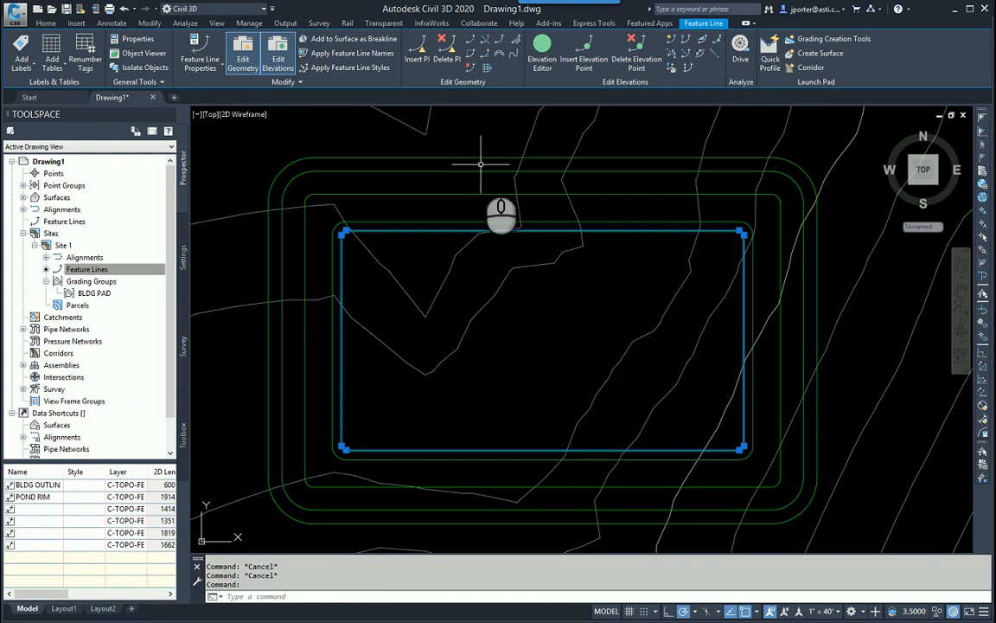
pyautogui.click(487, 68)
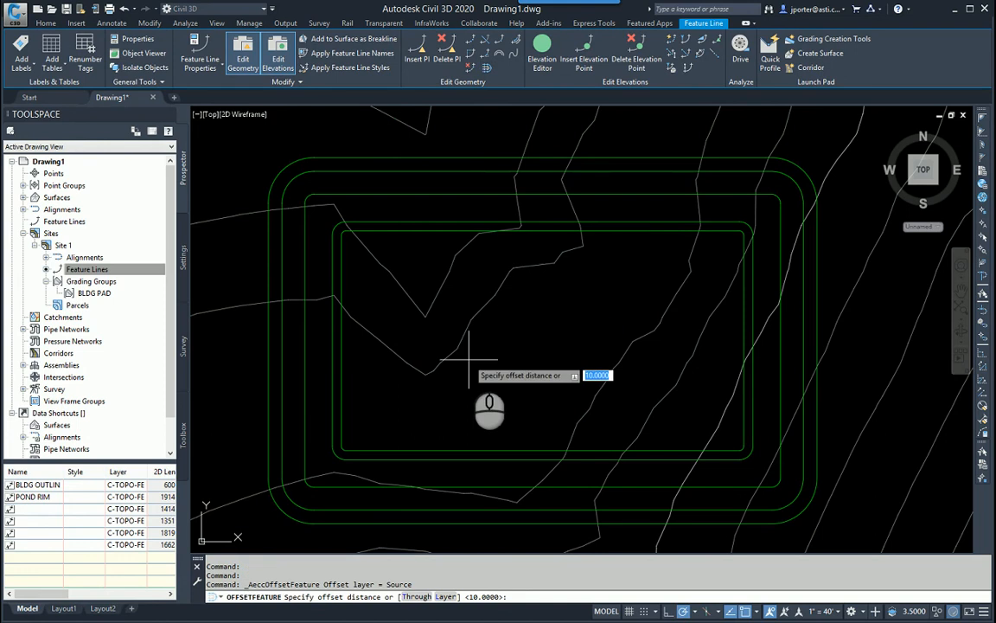
pyautogui.write('30')
pyautogui.press('Return')
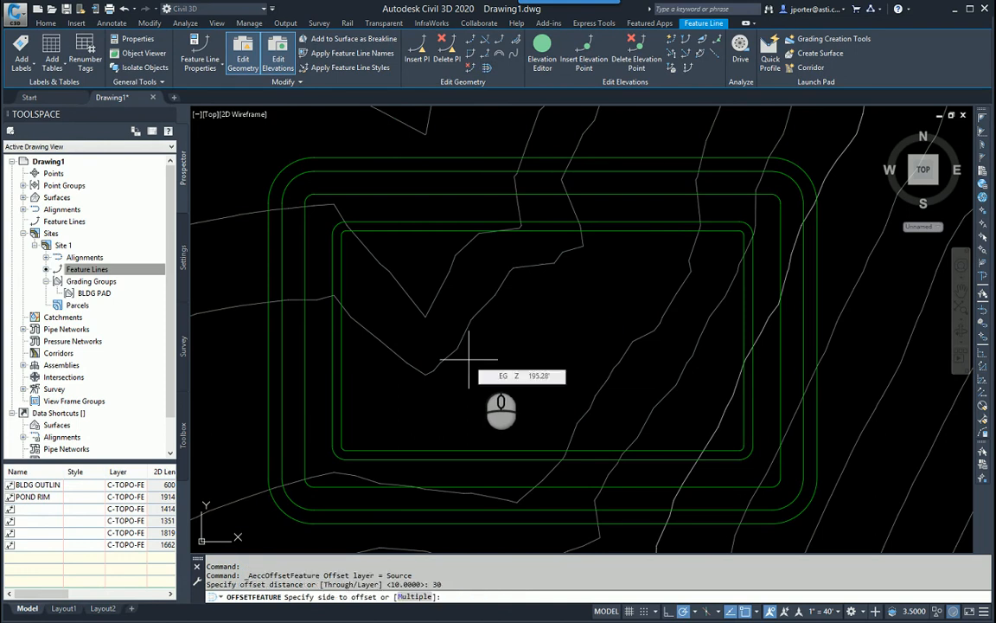
pyautogui.click(493, 356)
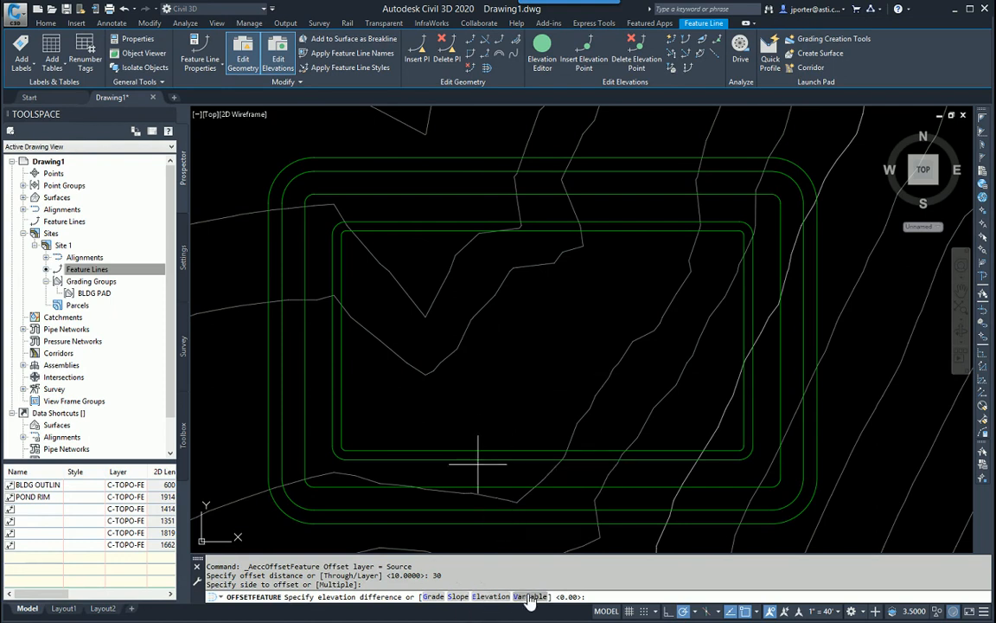
pyautogui.click(455, 597)
pyautogui.write('-')
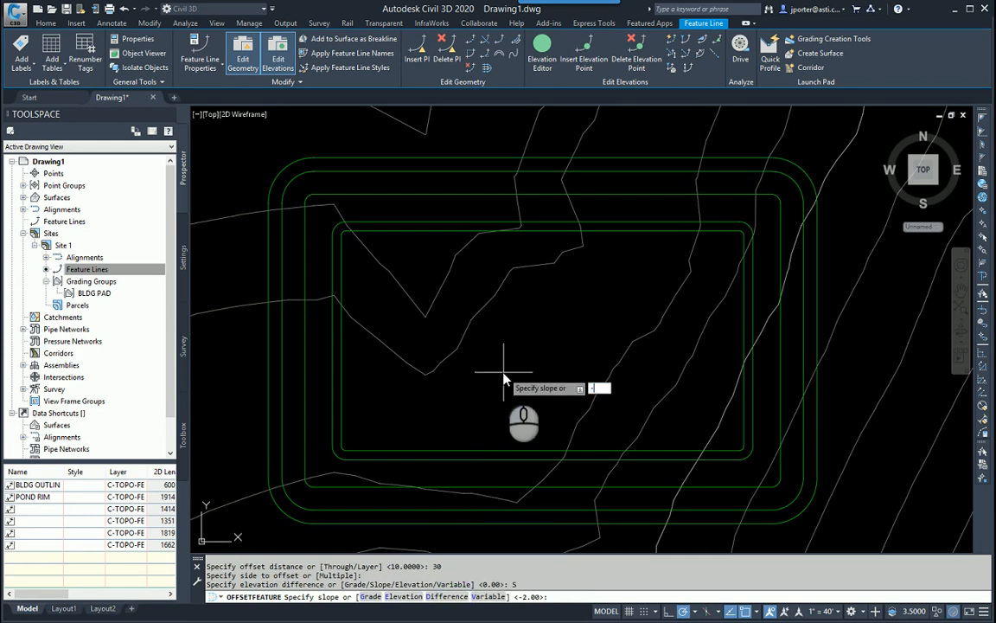
pyautogui.write('3')
pyautogui.press('Return')
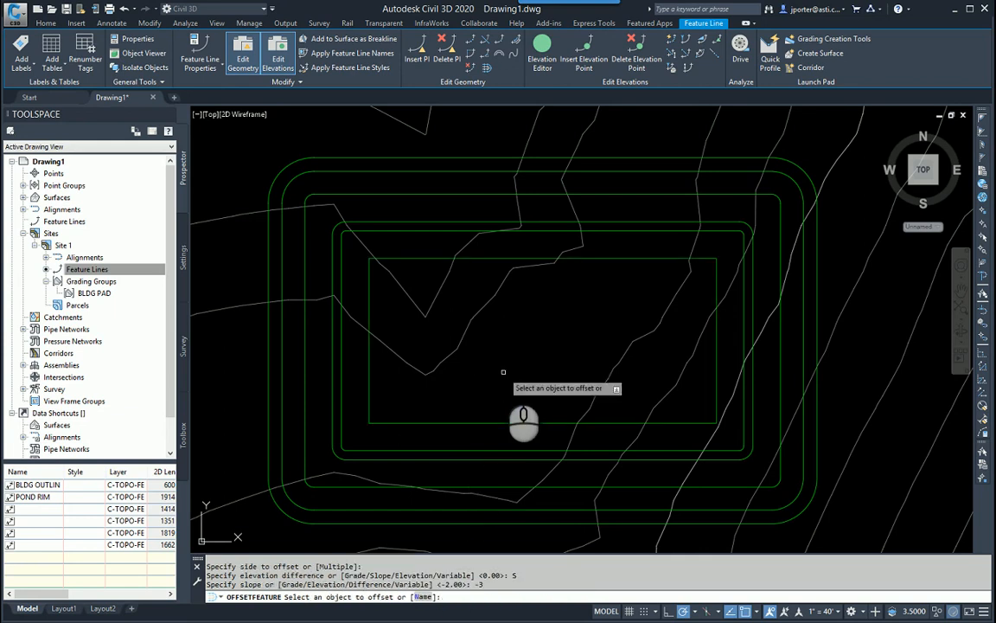
pyautogui.press('Escape')
pyautogui.press('Escape')
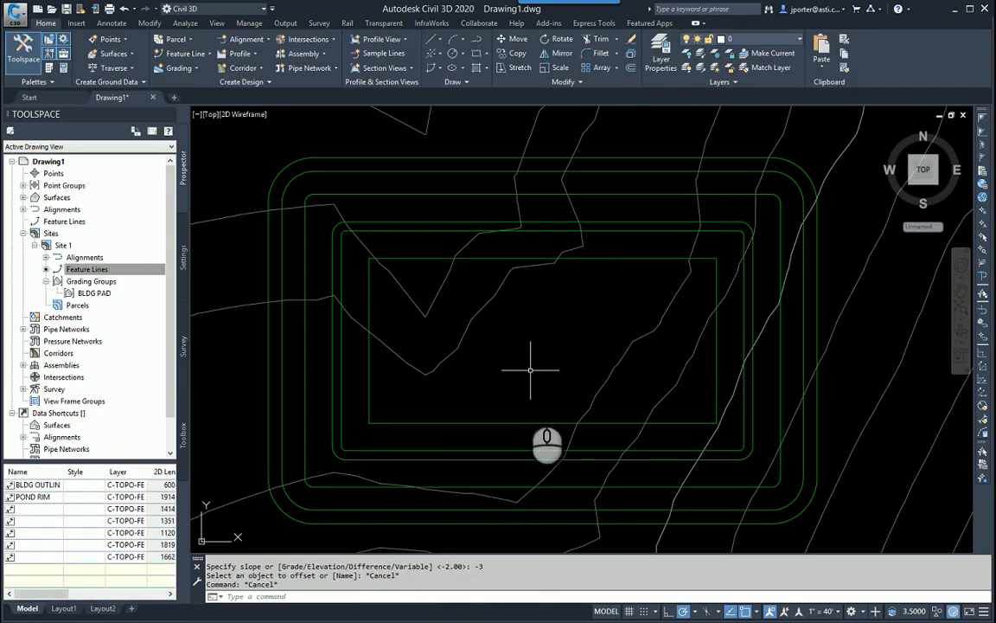
# - Insert an elevation point with an elevation of 160 at the midpoint of the innermost pond feature line's south side
pyautogui.moveTo(527, 401); pyautogui.dragTo(504, 313, button='middle')
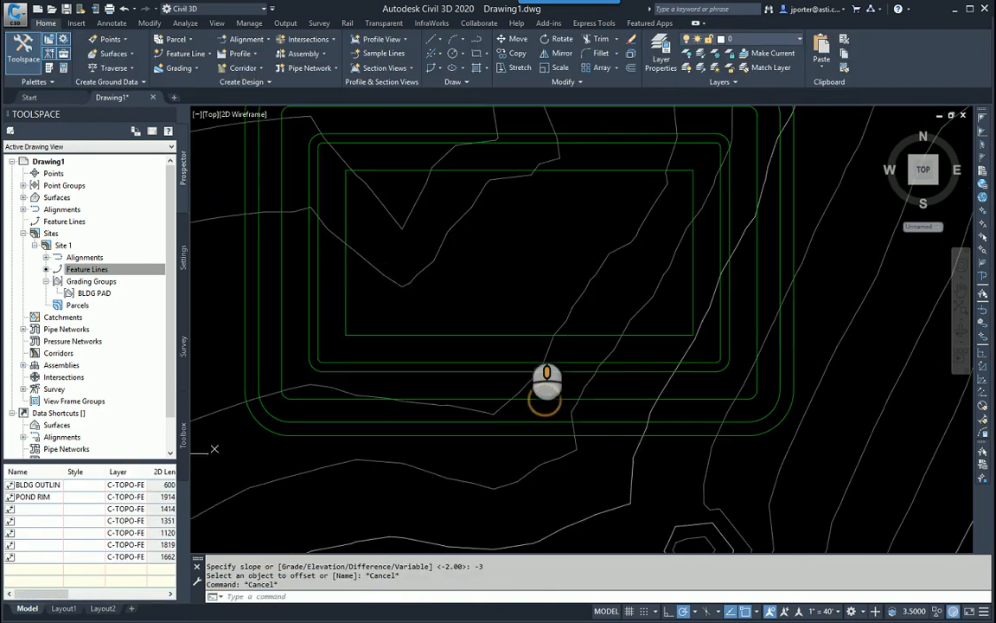
pyautogui.click(518, 335)
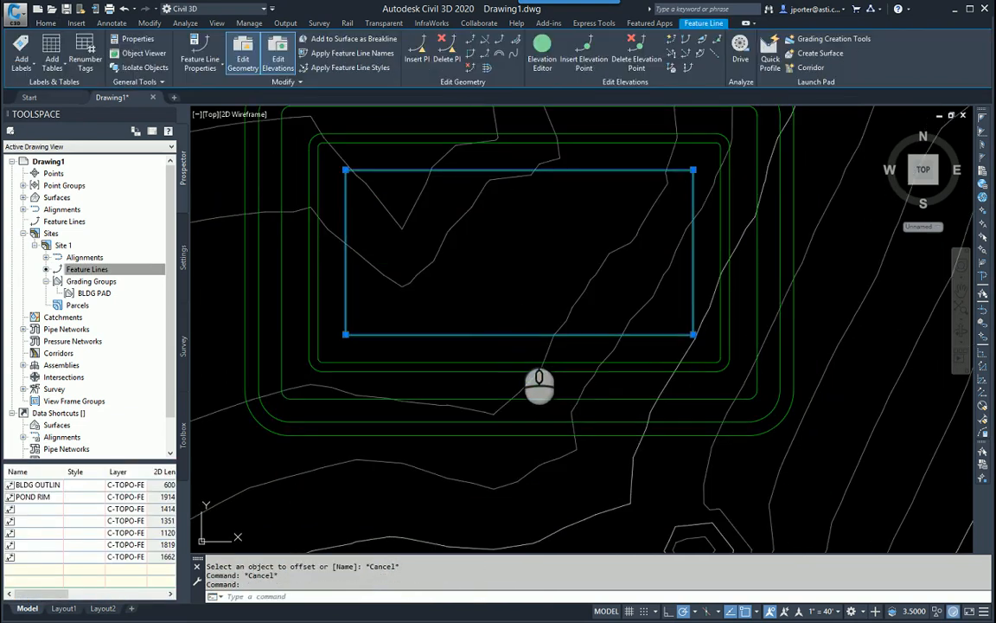
pyautogui.rightClick(519, 340)
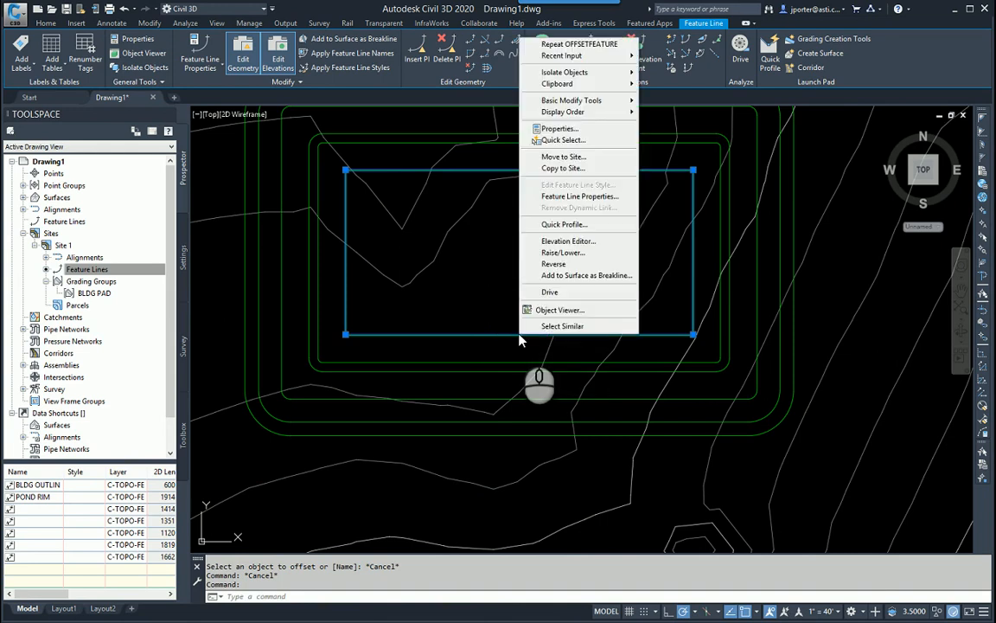
pyautogui.click(567, 241)
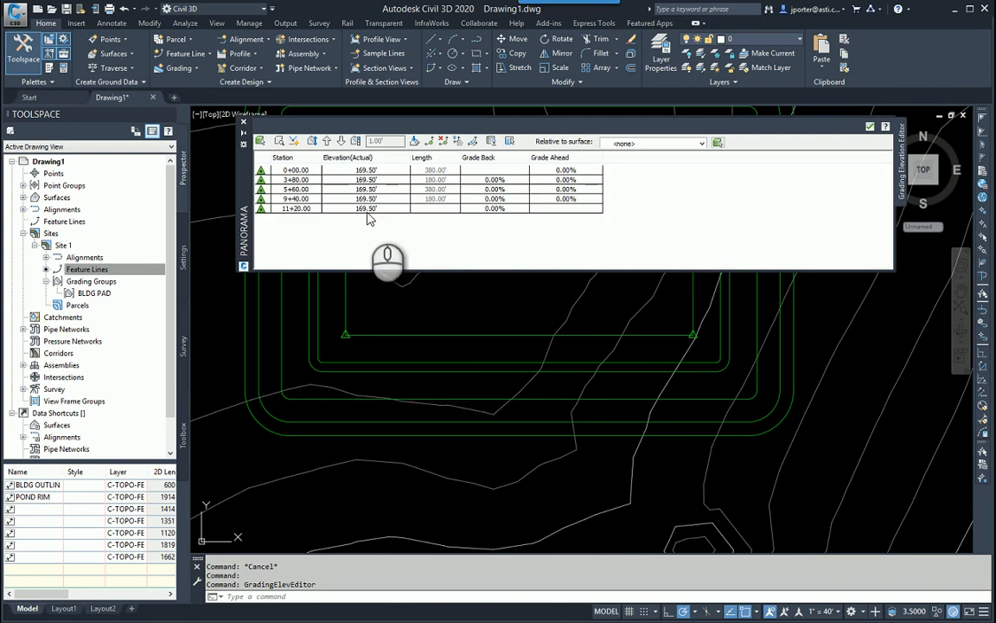
pyautogui.click(430, 145)
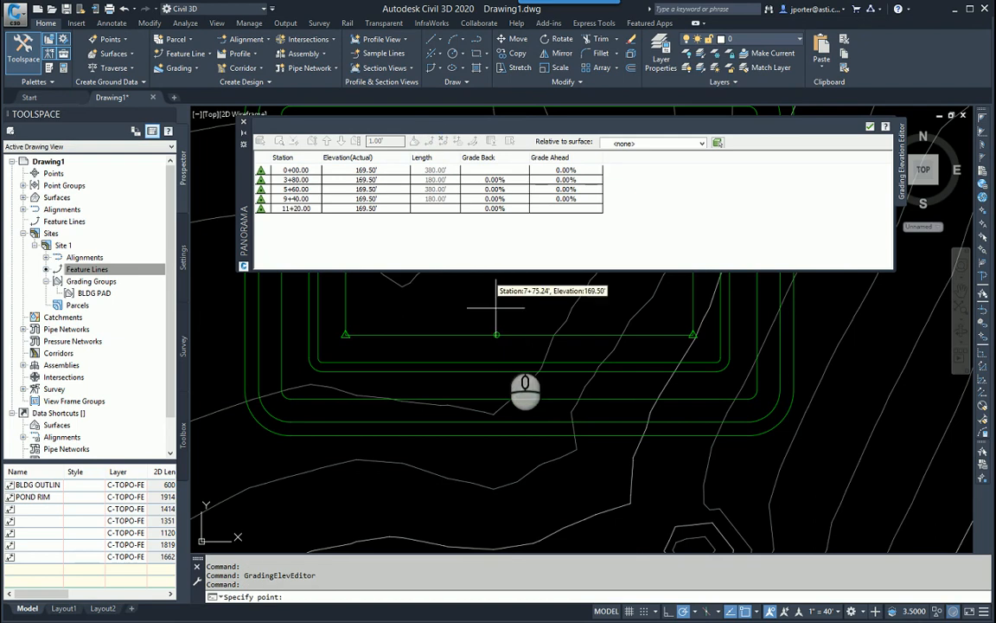
pyautogui.keyDown('shift'); pyautogui.rightClick(511, 333); pyautogui.keyUp('shift')
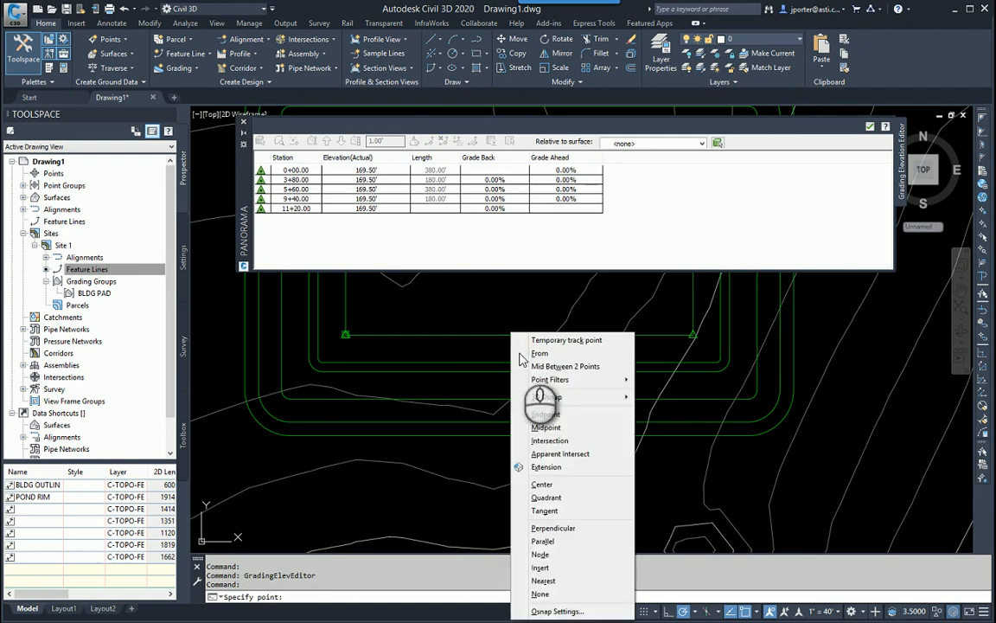
pyautogui.click(545, 428)
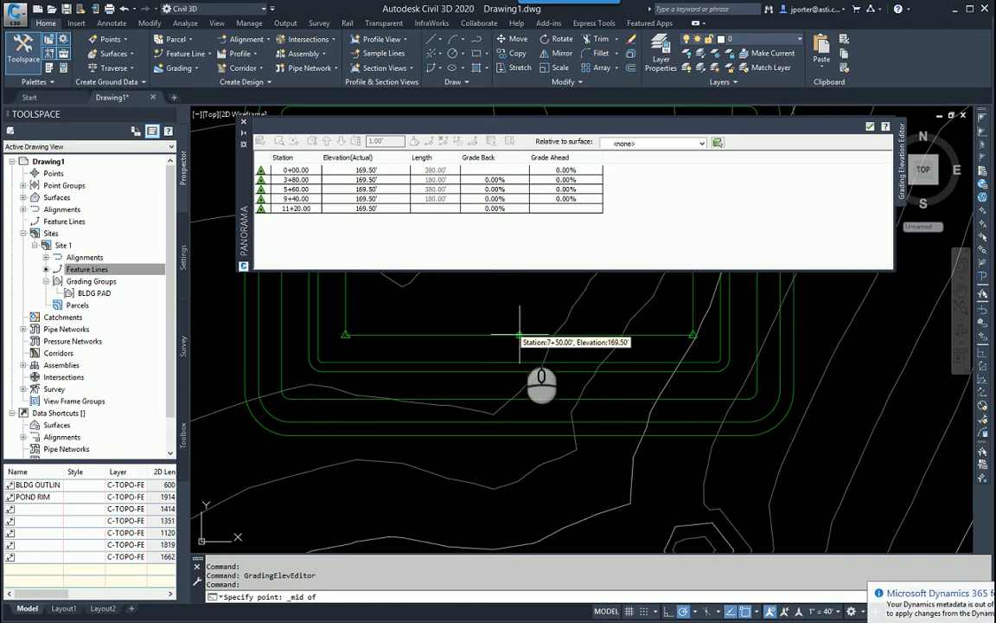
pyautogui.click(519, 334)
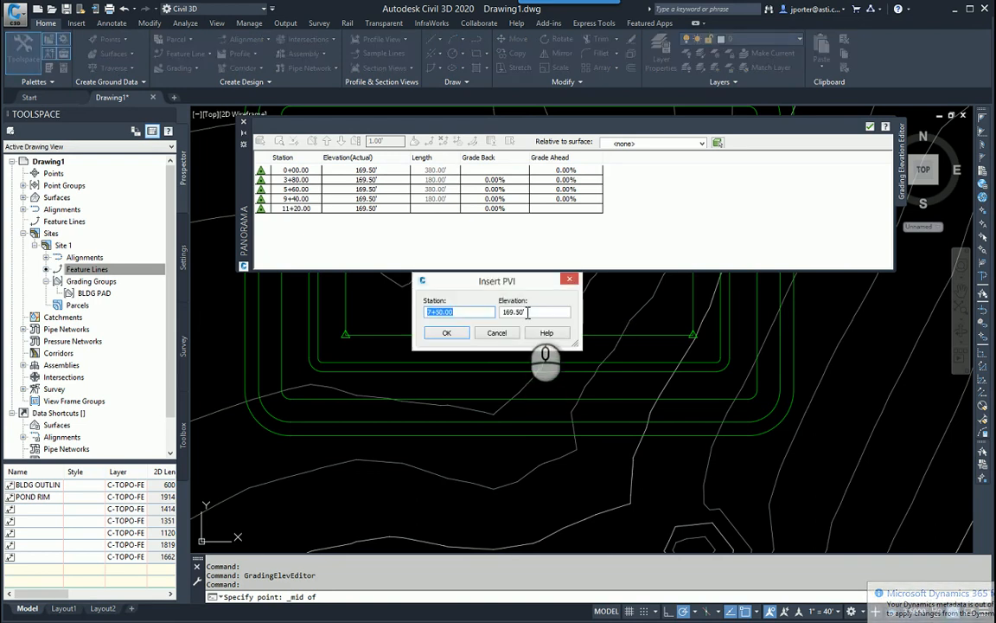
pyautogui.moveTo(528, 313); pyautogui.dragTo(503, 313)
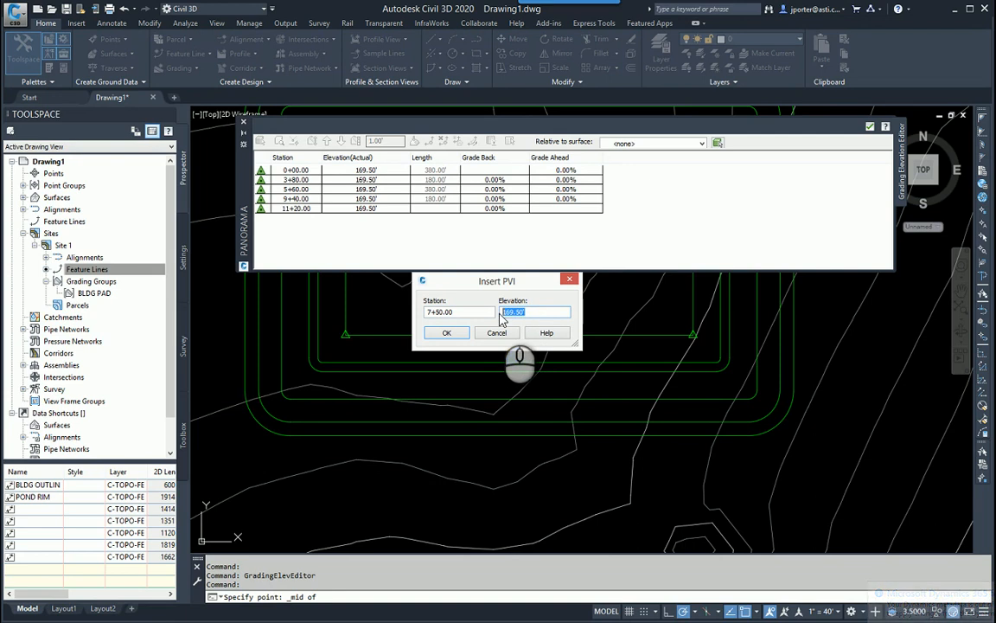
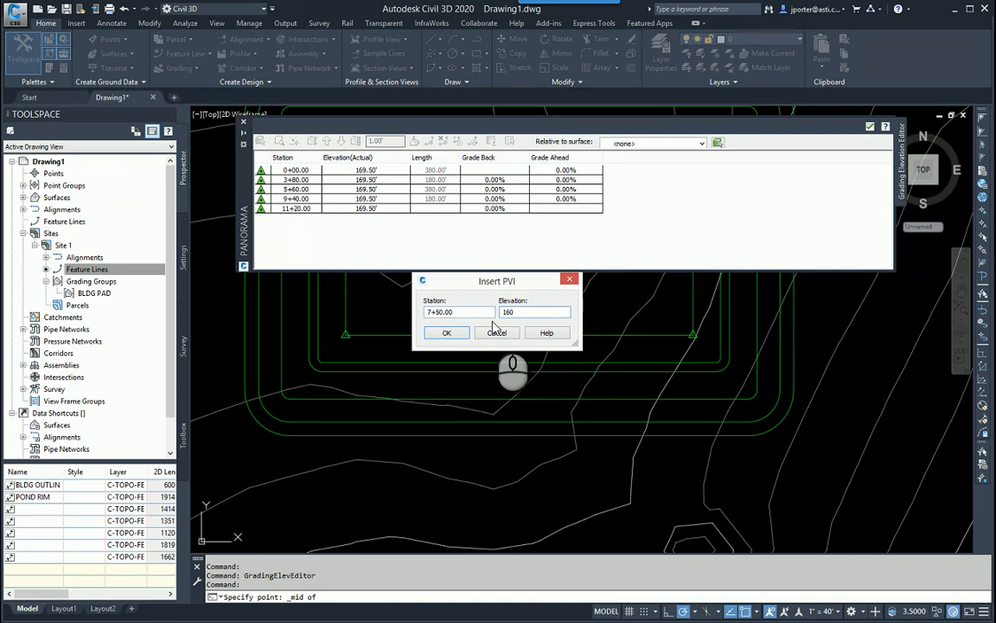
pyautogui.click(447, 334)
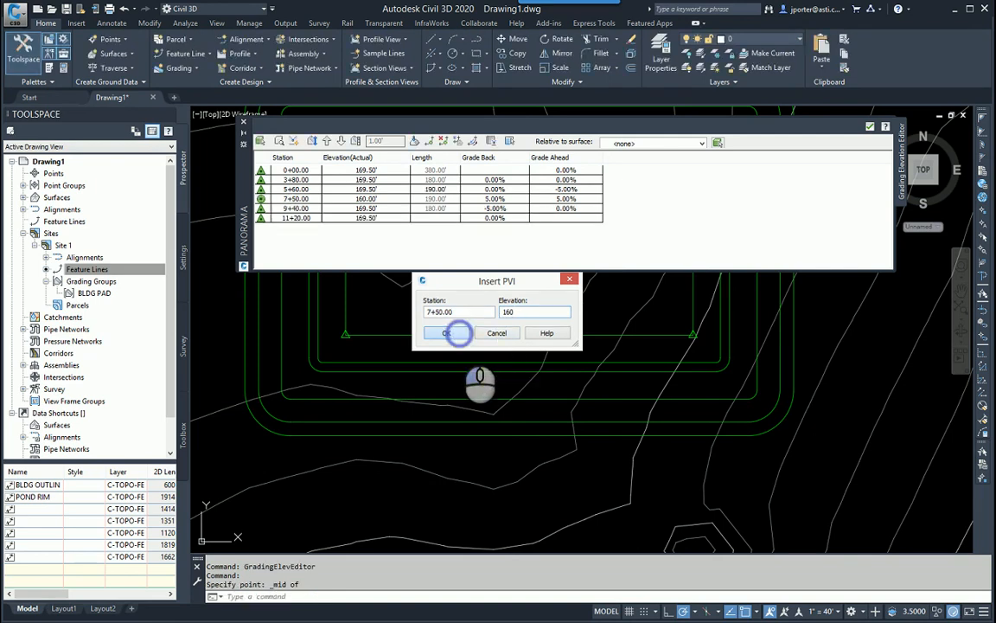
pyautogui.click(262, 199)
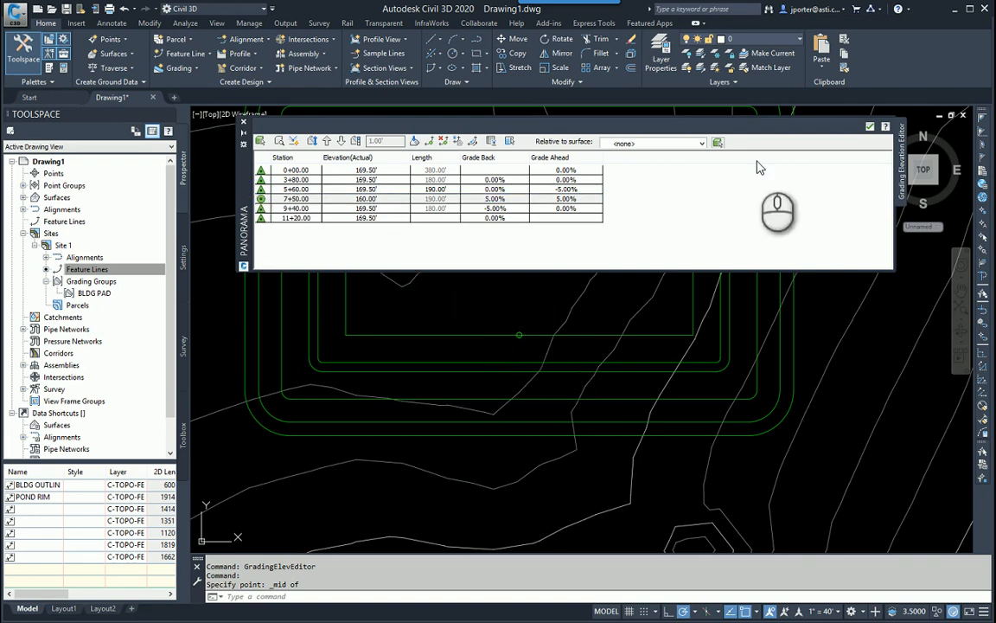
pyautogui.click(870, 126)
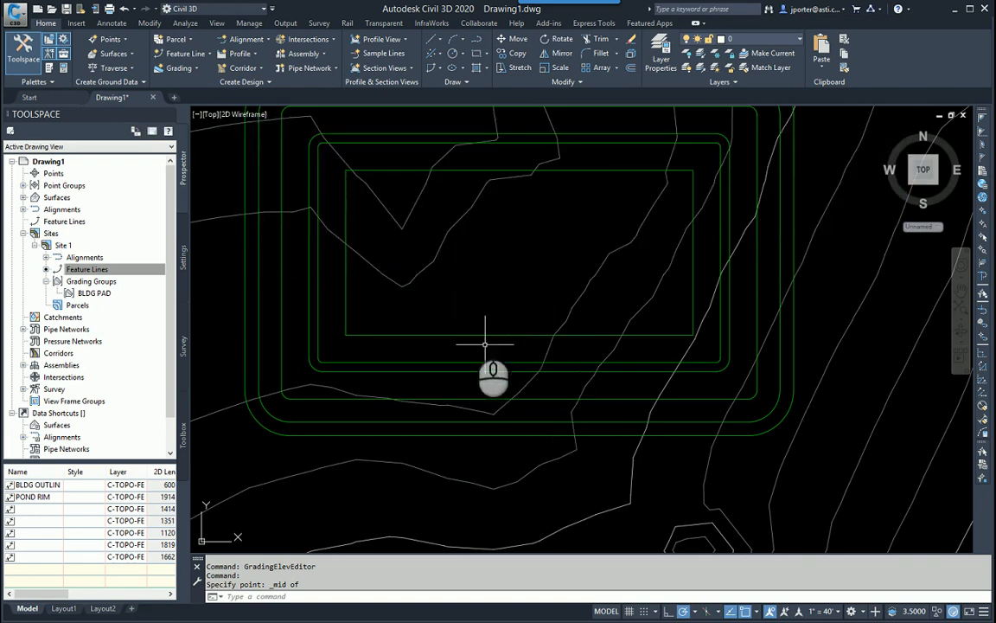
# - Examine all the pond feature lines together in 3D in the Object Viewer
pyautogui.scroll(-2, 467, 327)
pyautogui.click(421, 317)
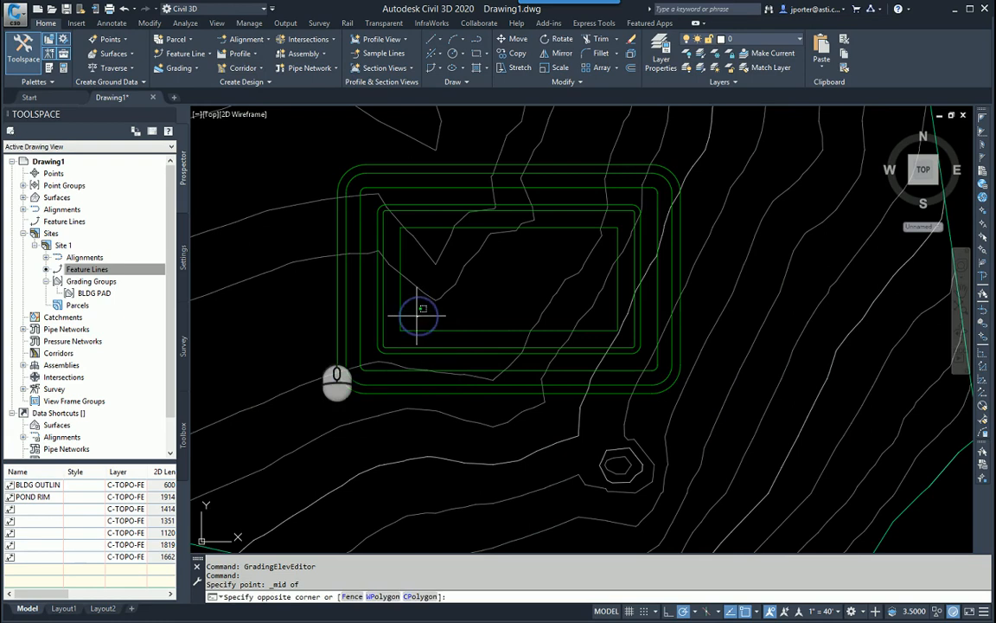
pyautogui.click(333, 327)
pyautogui.rightClick(502, 294)
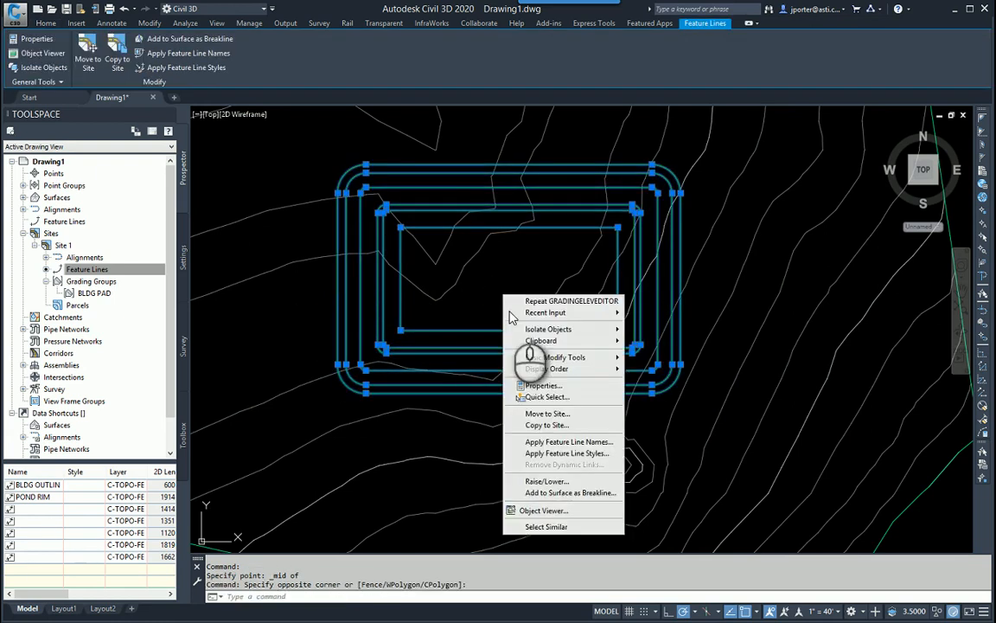
pyautogui.press('Escape')
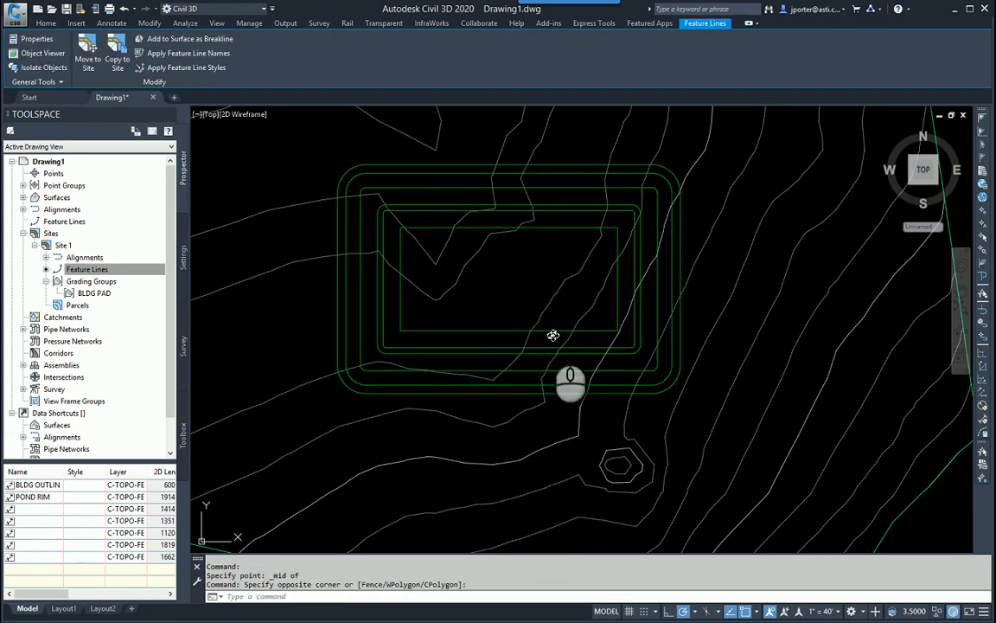
pyautogui.moveTo(543, 421); pyautogui.dragTo(486, 359)
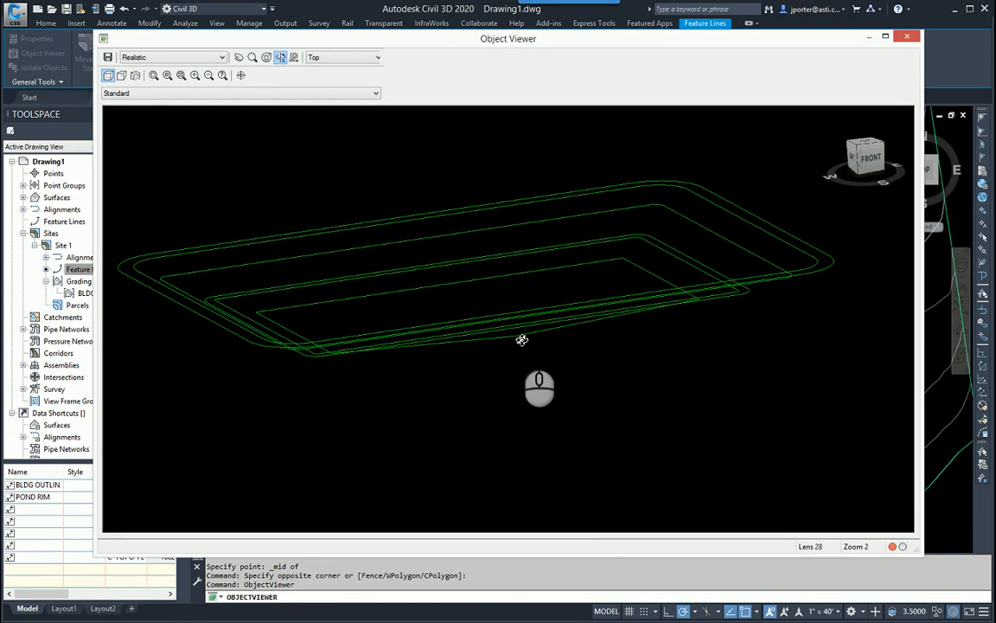
pyautogui.rightClick(503, 338)
pyautogui.click(520, 344)
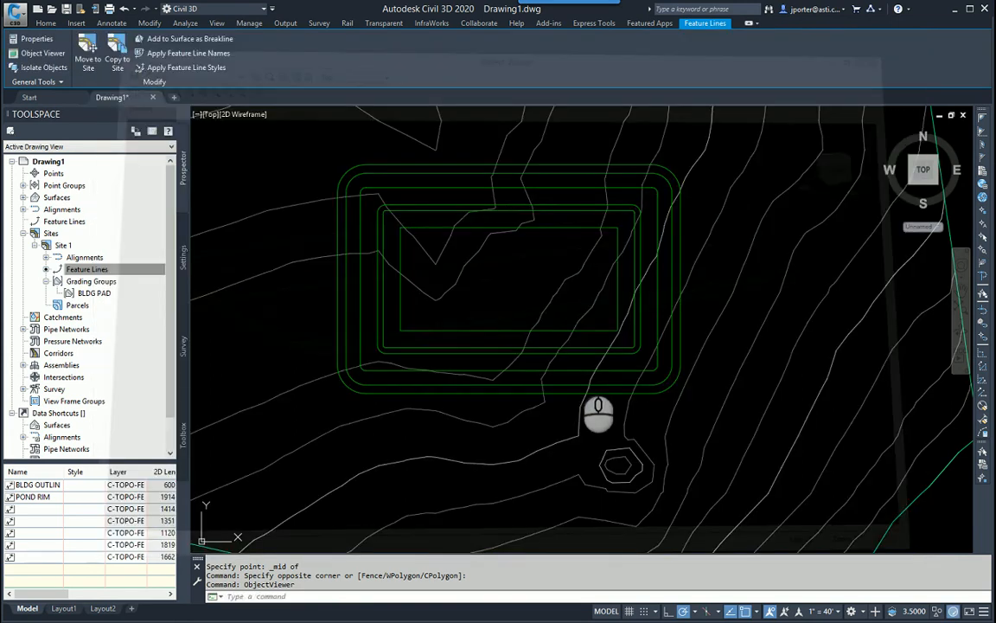
# - Create a grading group named POND in Site 1 with automatic surface creation and EG as volume base surface, and make it the active group
pyautogui.scroll(2, 422, 333)
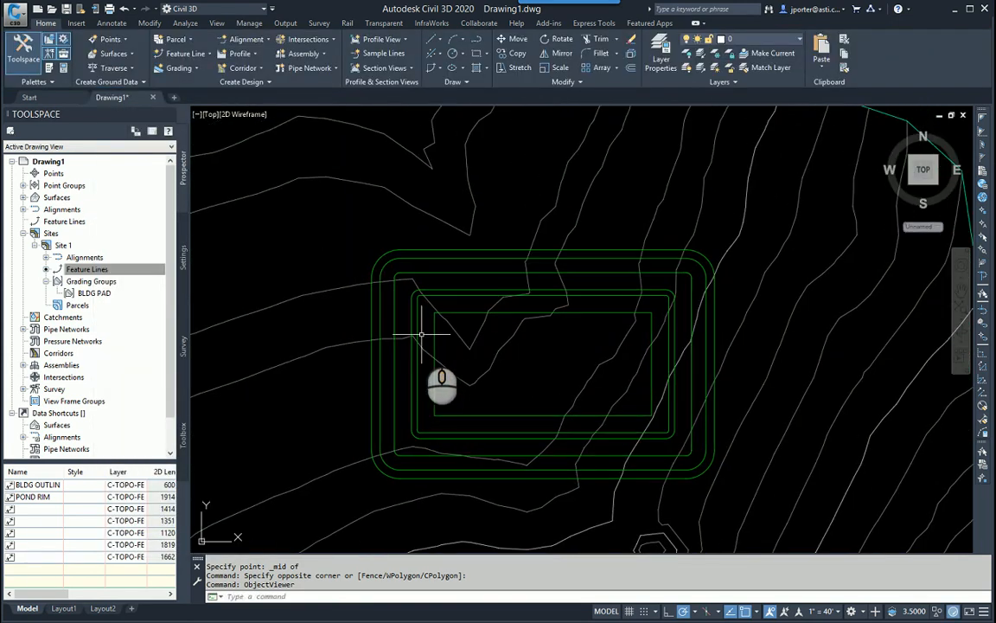
pyautogui.click(182, 69)
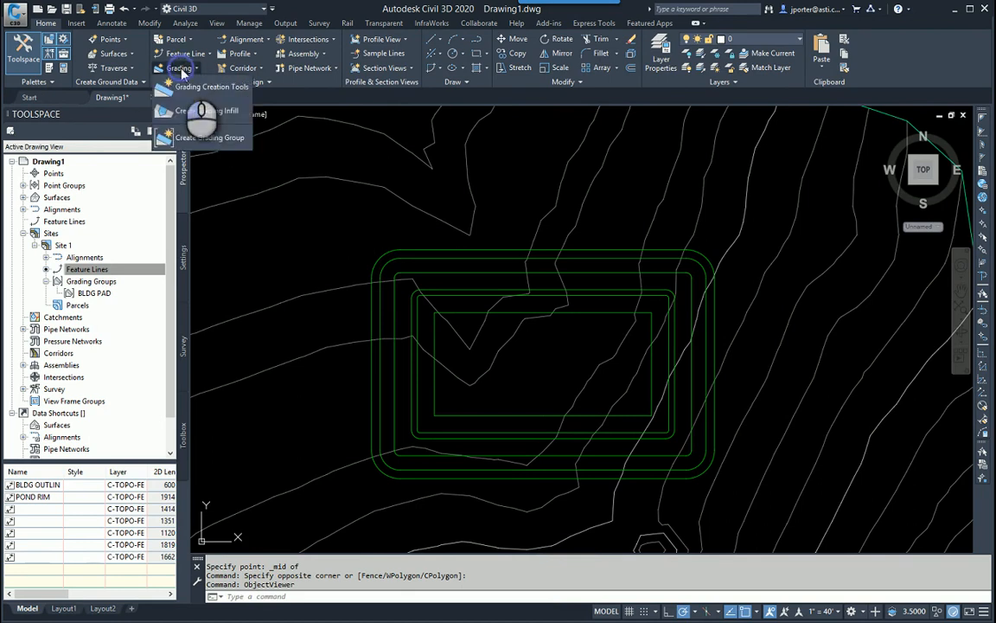
pyautogui.click(201, 87)
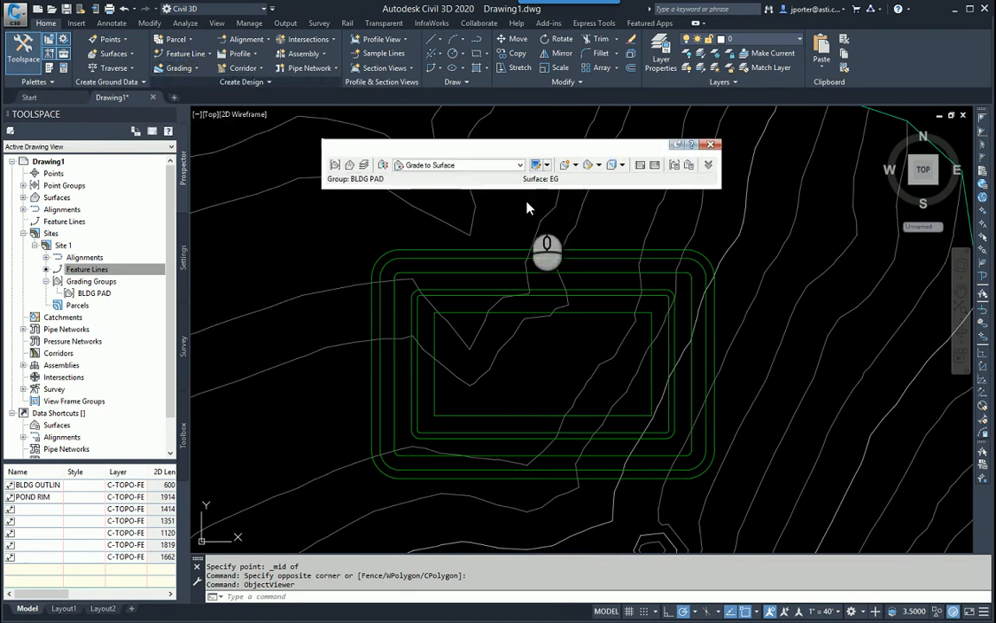
pyautogui.click(336, 168)
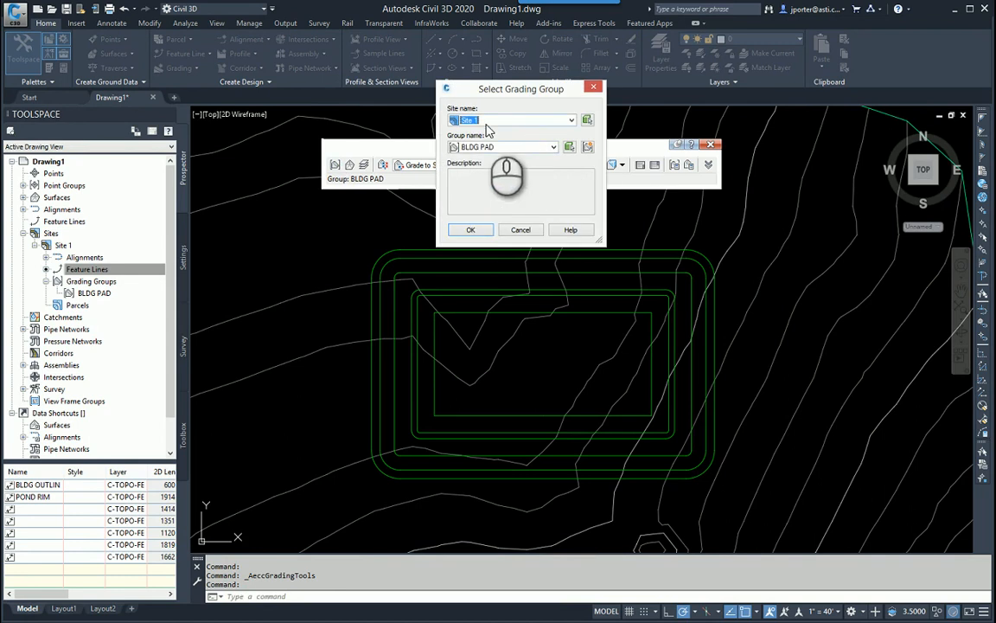
pyautogui.click(586, 146)
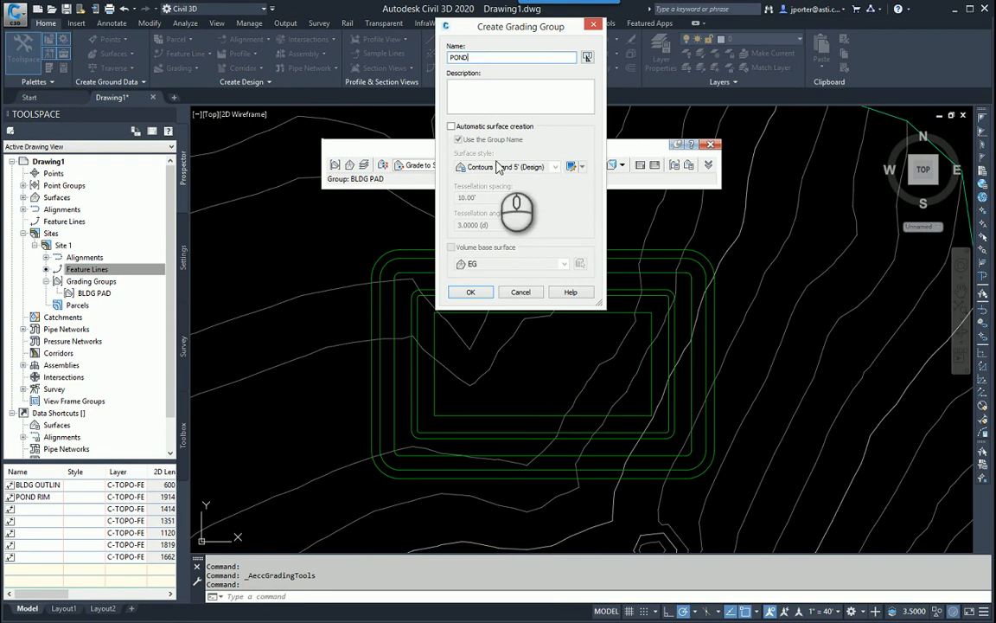
pyautogui.click(450, 126)
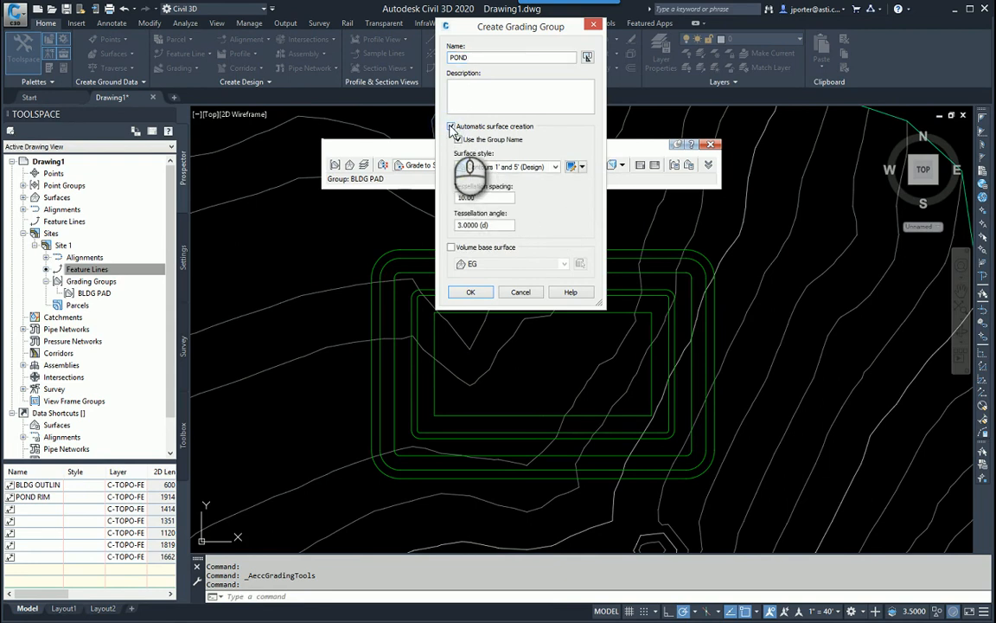
pyautogui.click(451, 247)
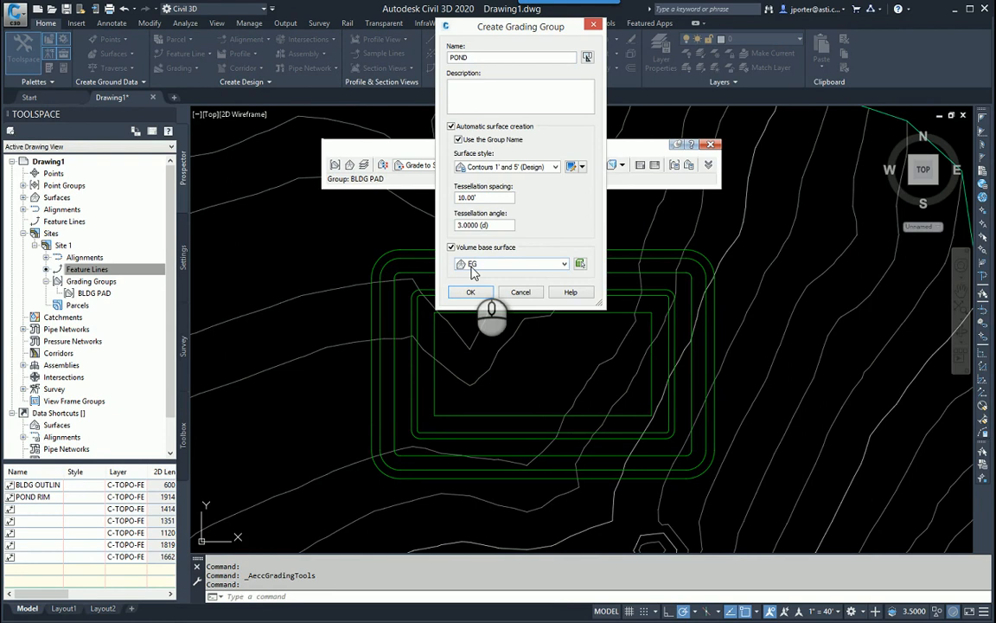
pyautogui.click(469, 291)
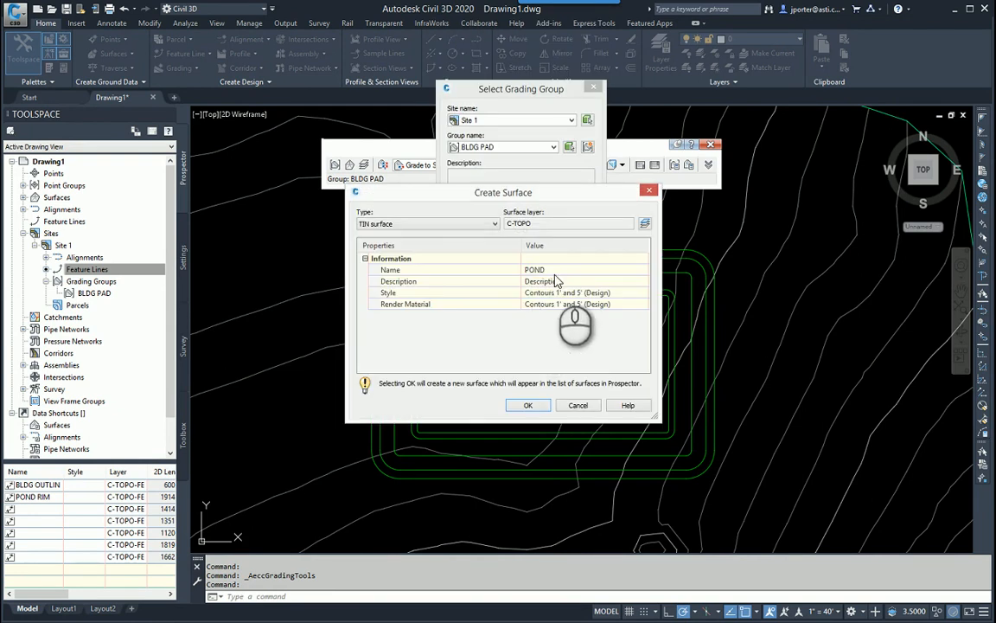
pyautogui.click(528, 405)
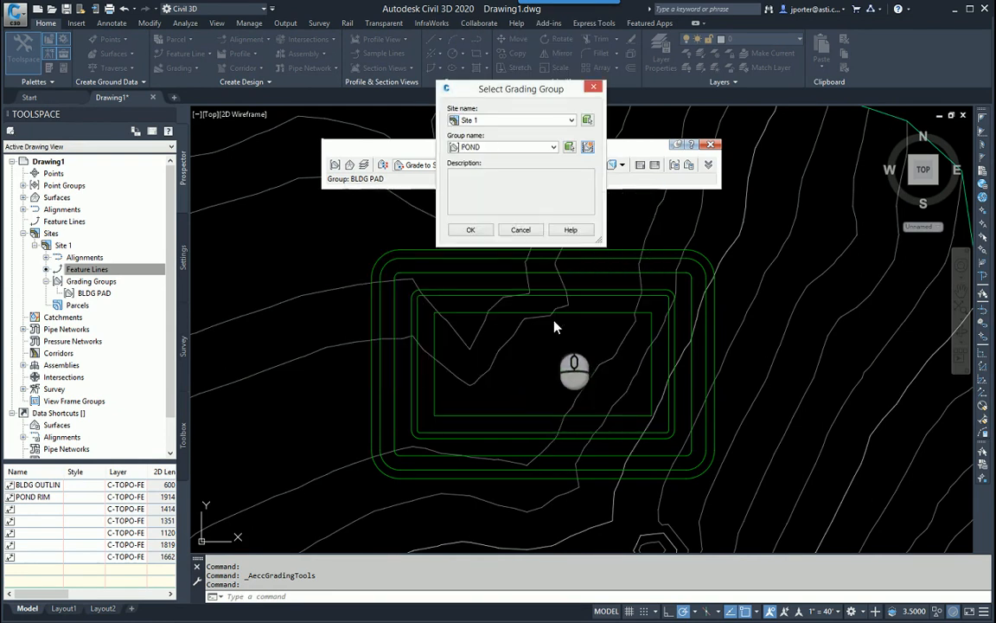
pyautogui.click(470, 230)
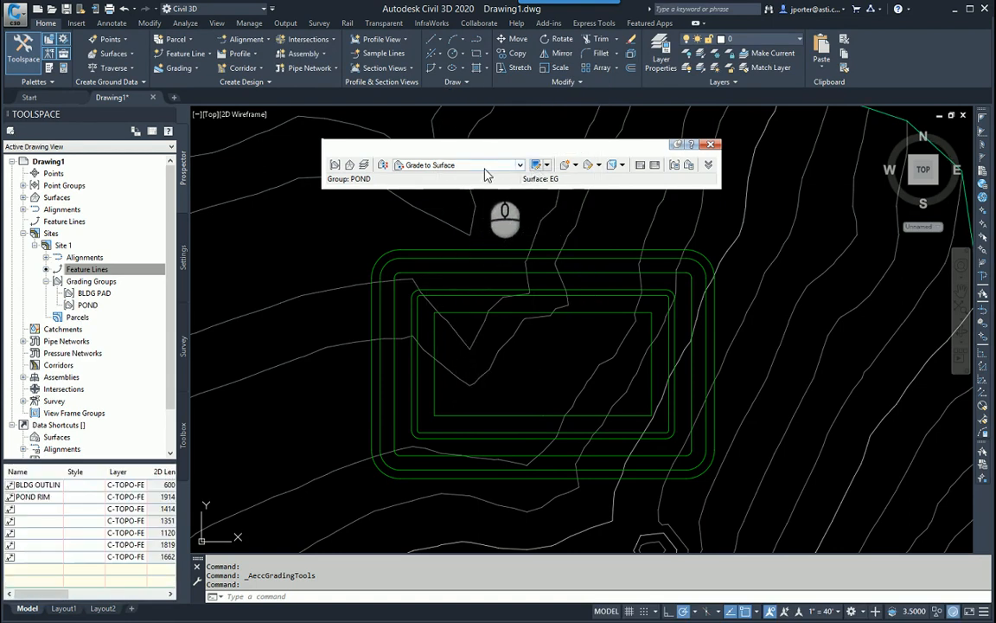
pyautogui.click(536, 164)
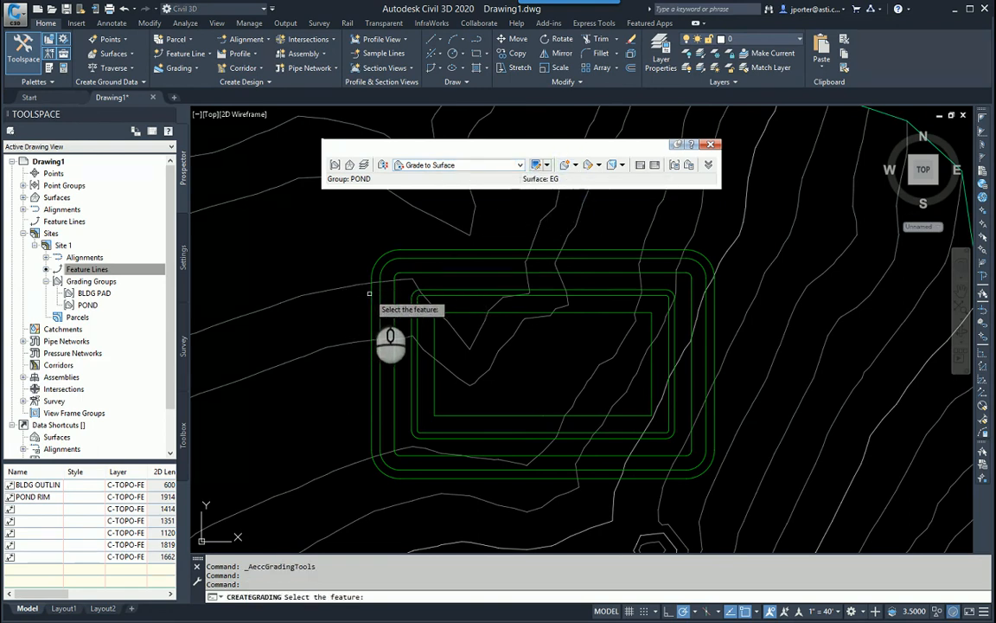
pyautogui.click(371, 289)
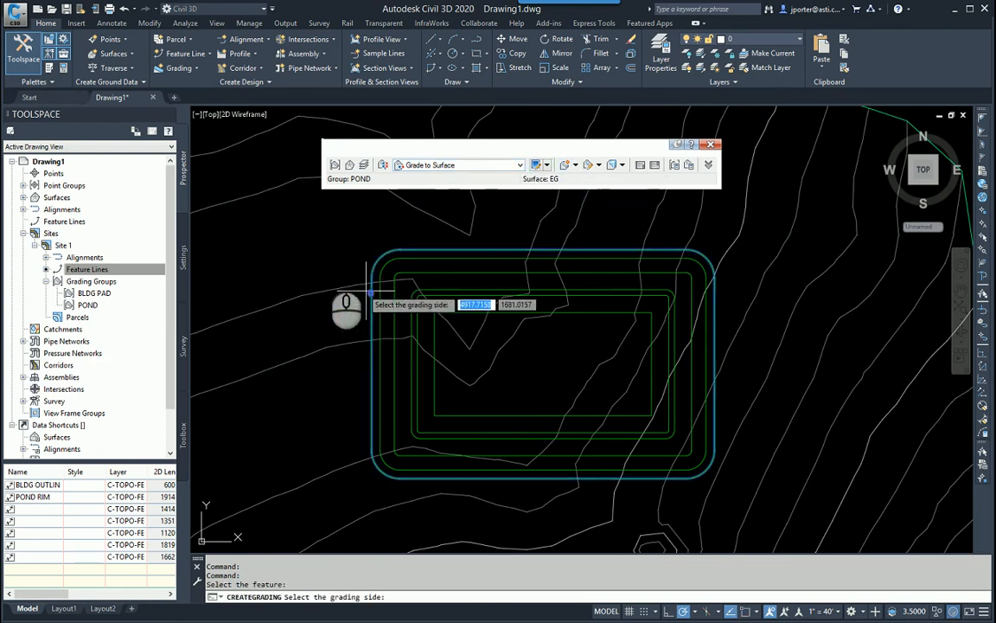
pyautogui.click(308, 256)
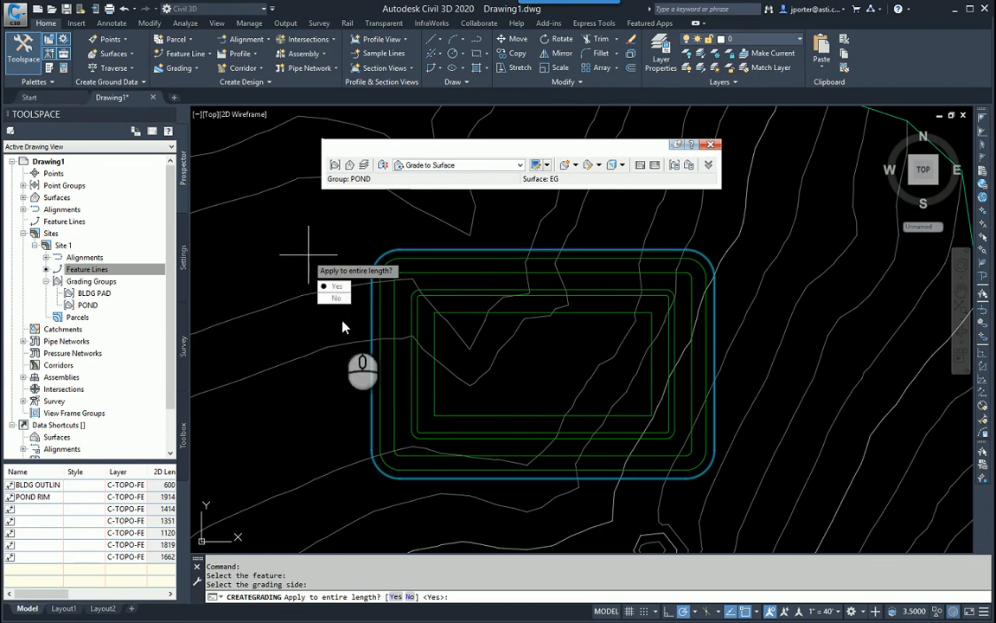
pyautogui.write('N')
pyautogui.press('Return')
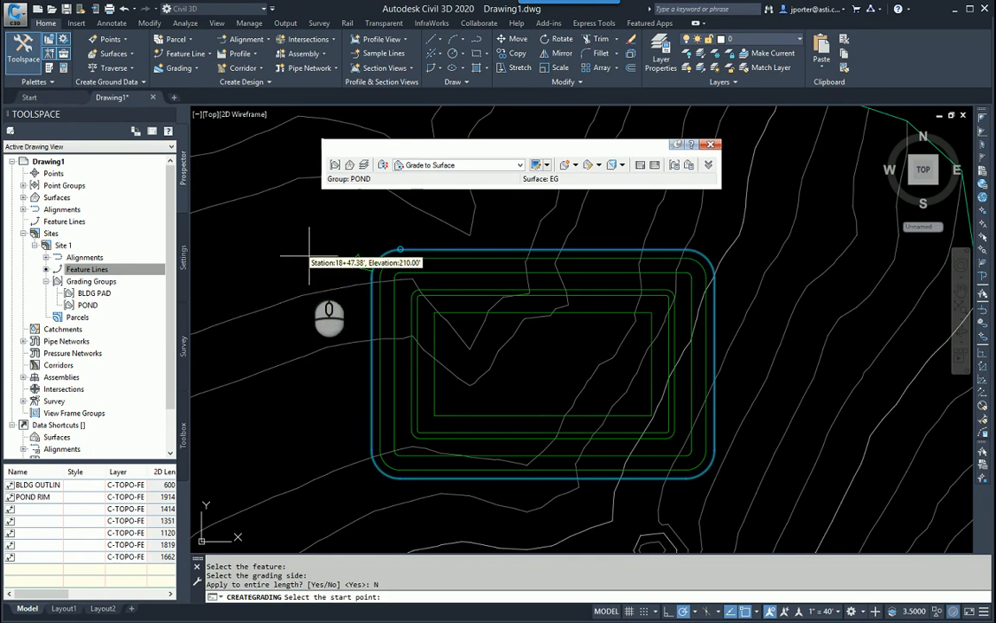
pyautogui.click(344, 317)
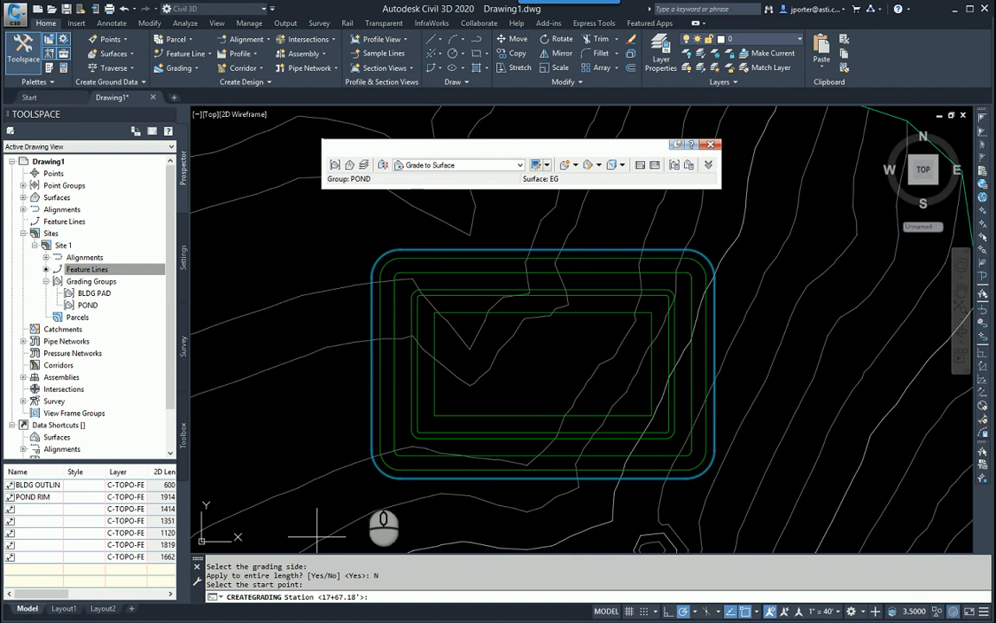
pyautogui.press('Return')
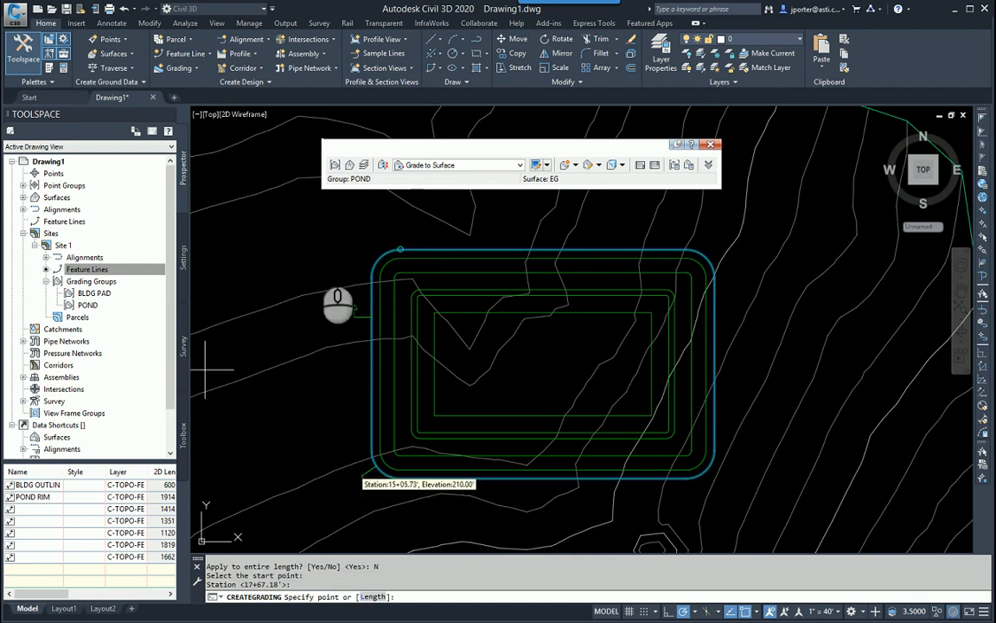
pyautogui.click(725, 318)
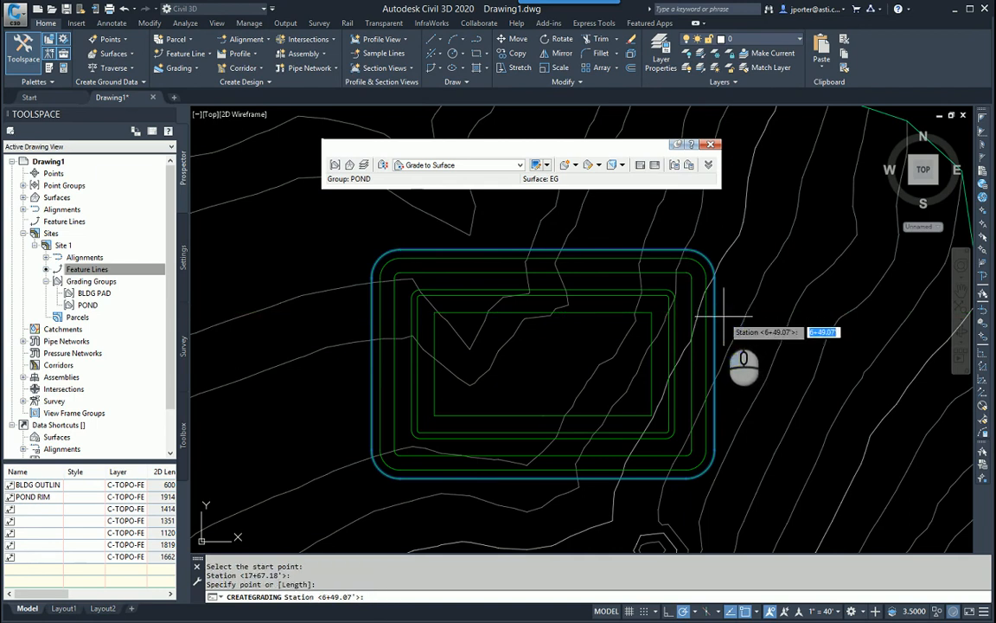
pyautogui.press('Return')
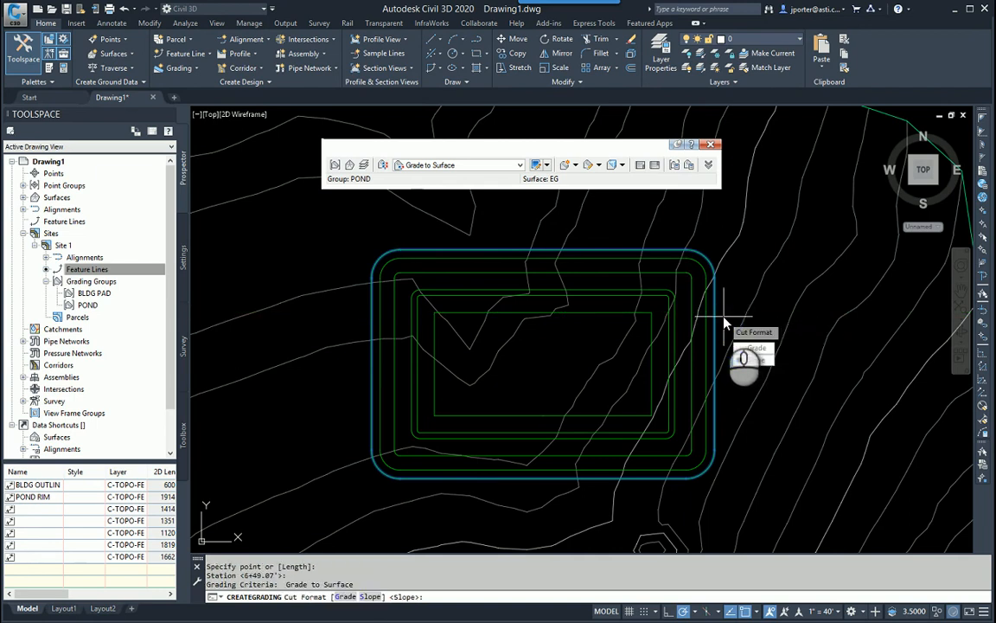
pyautogui.click(764, 350)
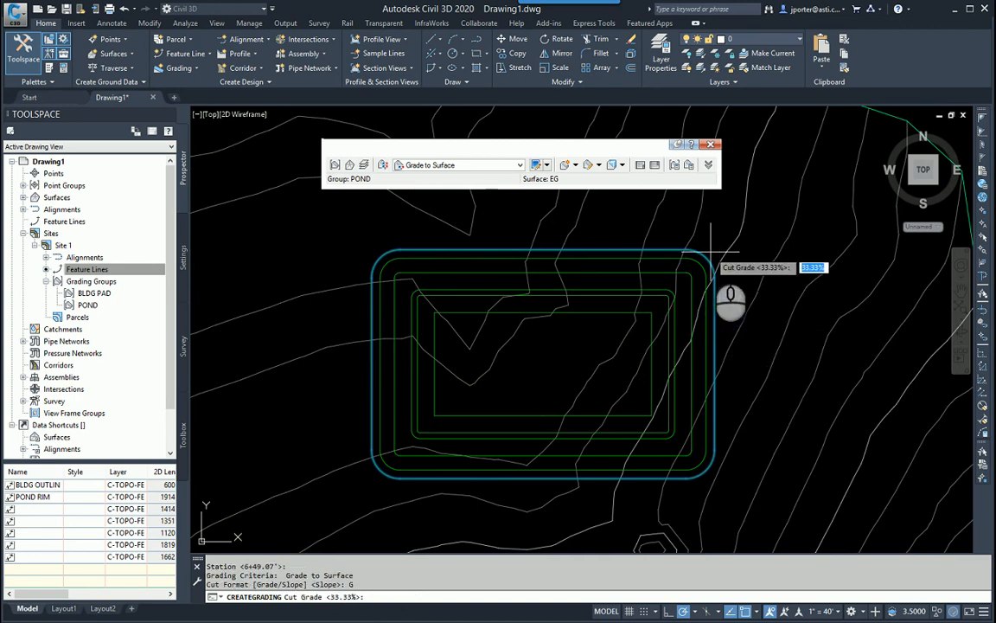
pyautogui.press('Escape')
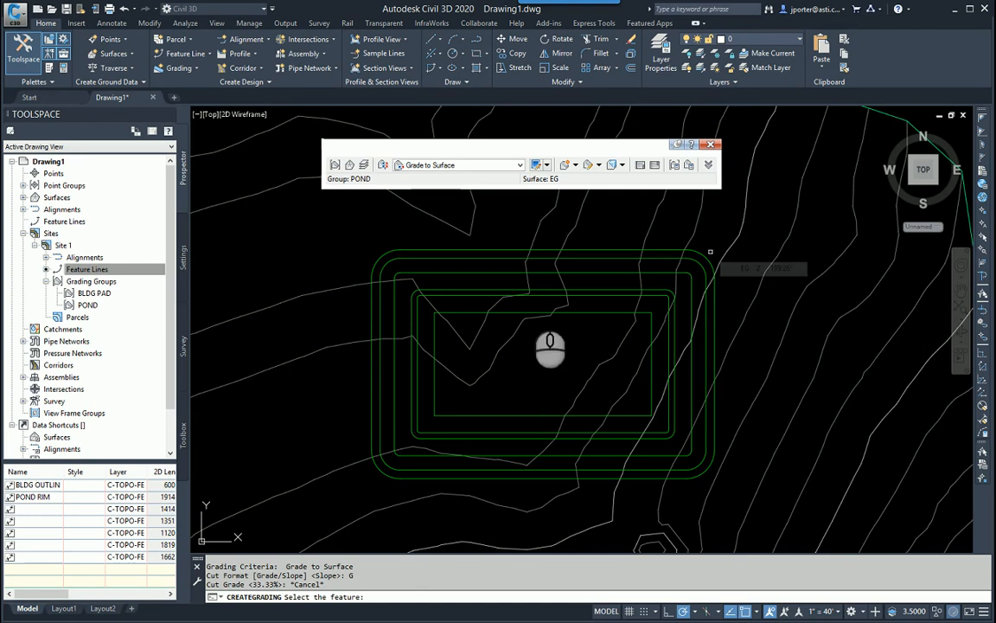
# - Grade the outermost pond feature line outward to EG around its north side, from about station 17+81 to 6+40, with 3:1 cut and fill slopes
pyautogui.click(372, 293)
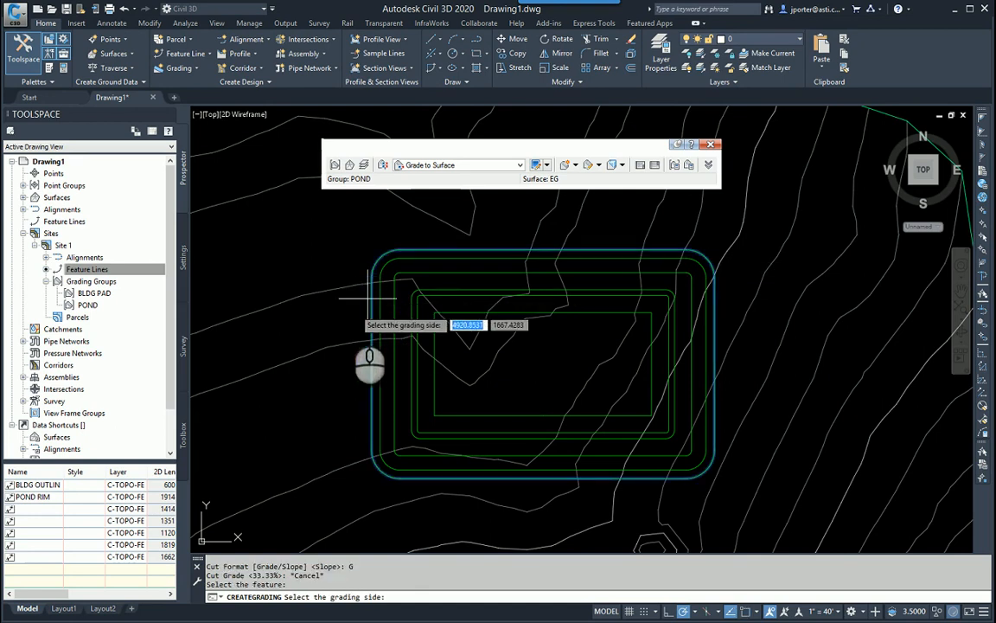
pyautogui.click(333, 334)
pyautogui.click(360, 375)
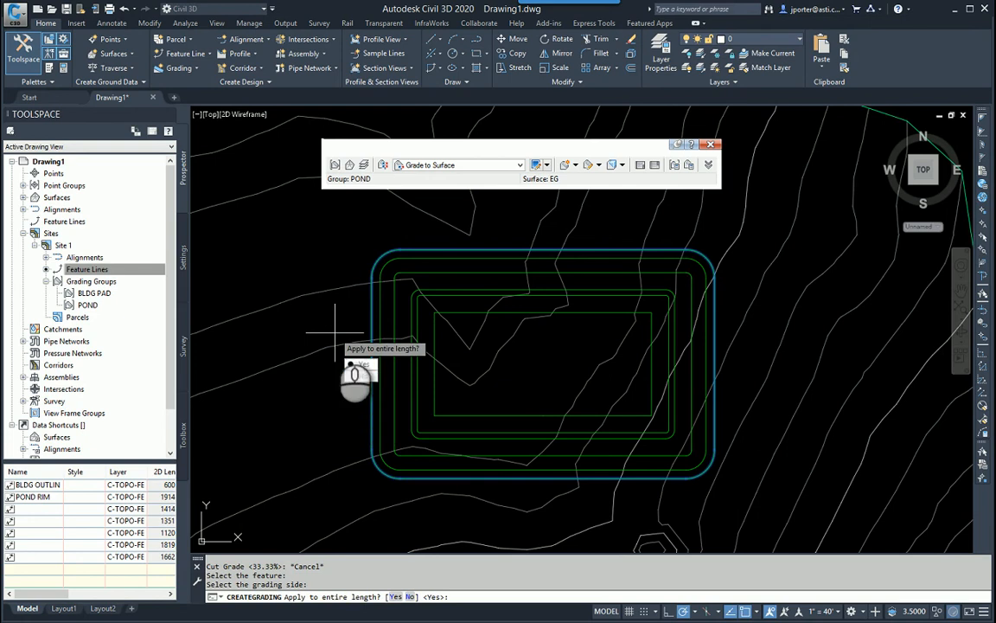
pyautogui.click(337, 308)
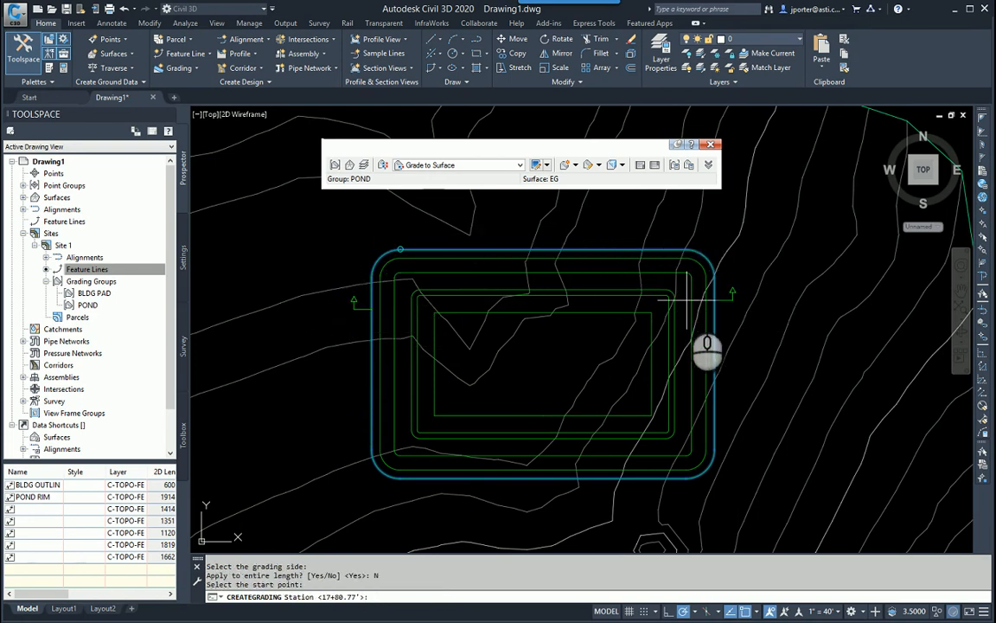
pyautogui.press('Return')
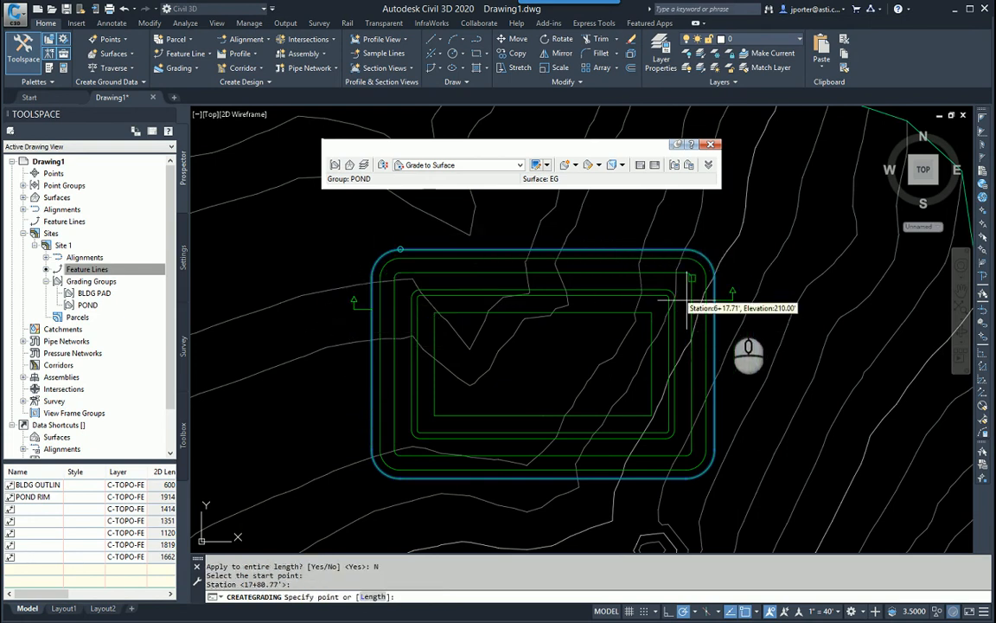
pyautogui.click(734, 313)
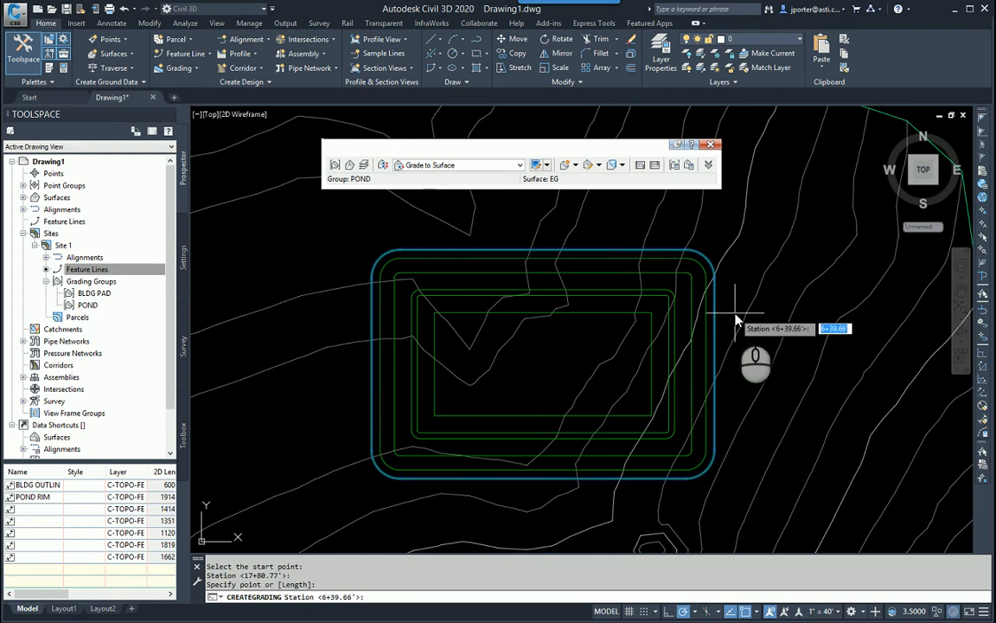
pyautogui.press('Return')
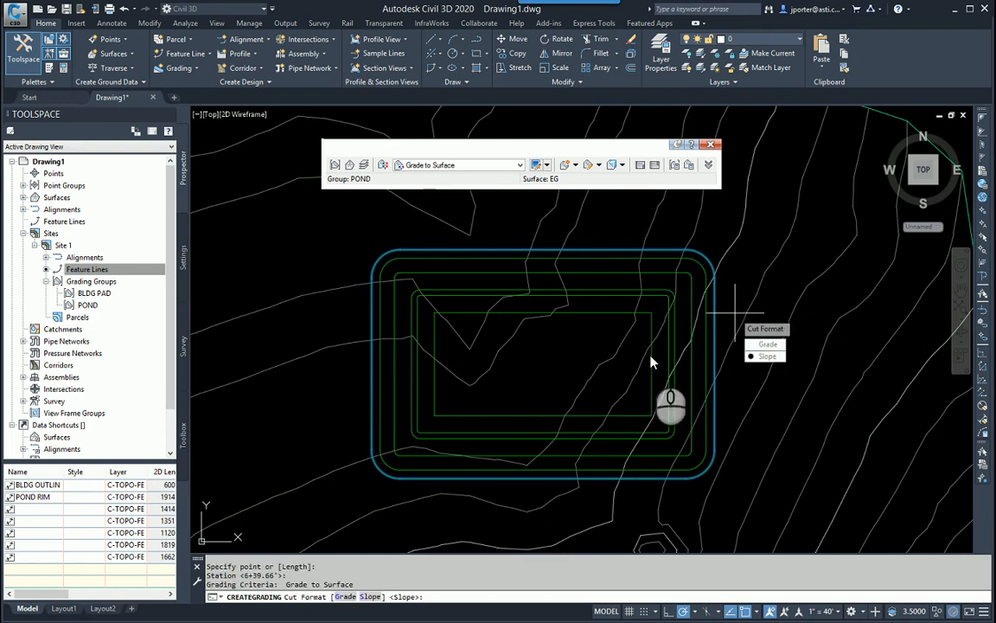
pyautogui.press('Return')
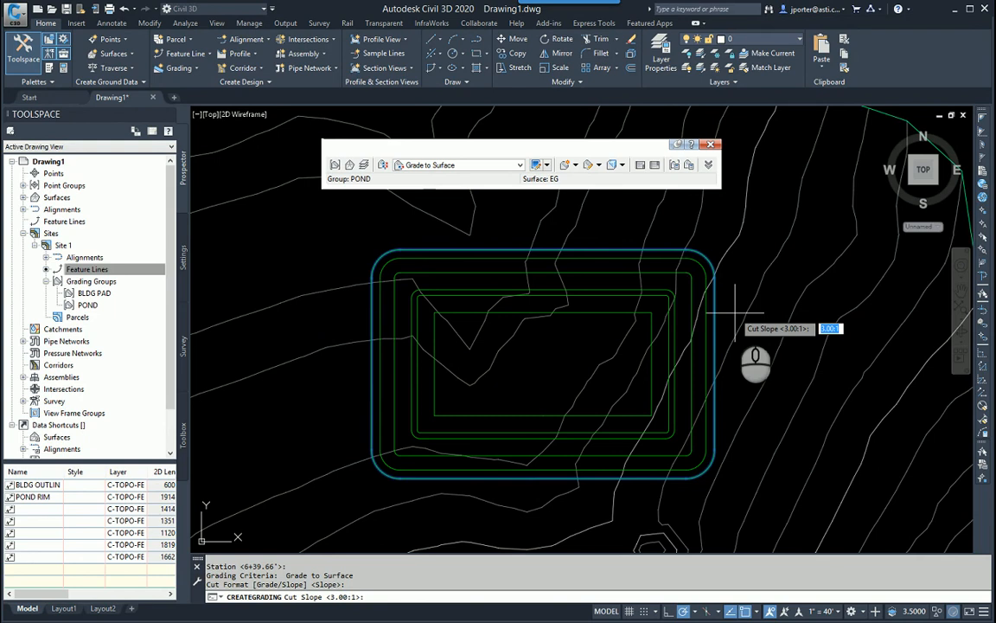
pyautogui.press('Return')
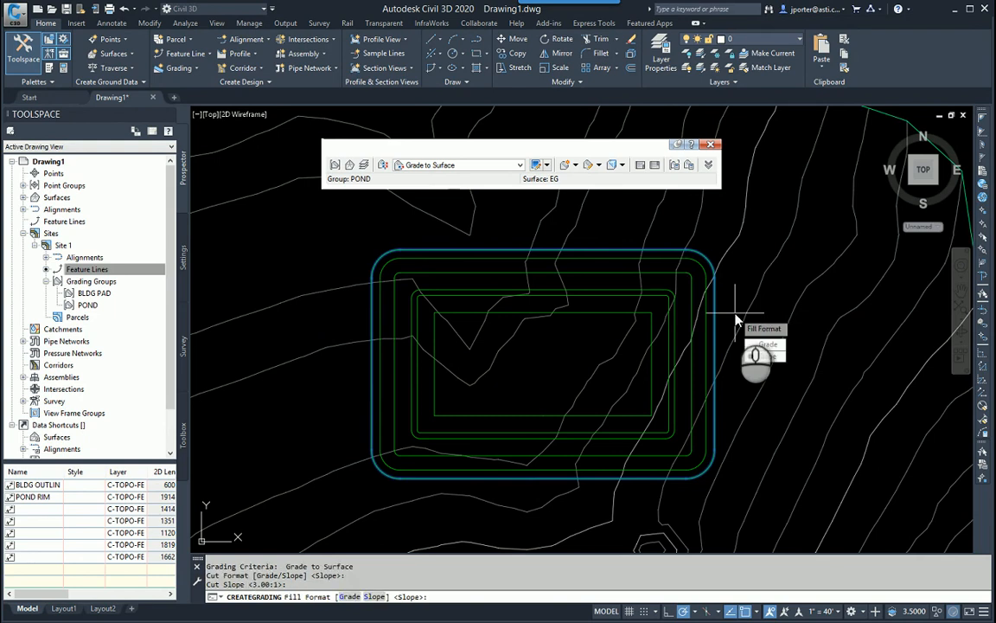
pyautogui.press('Return')
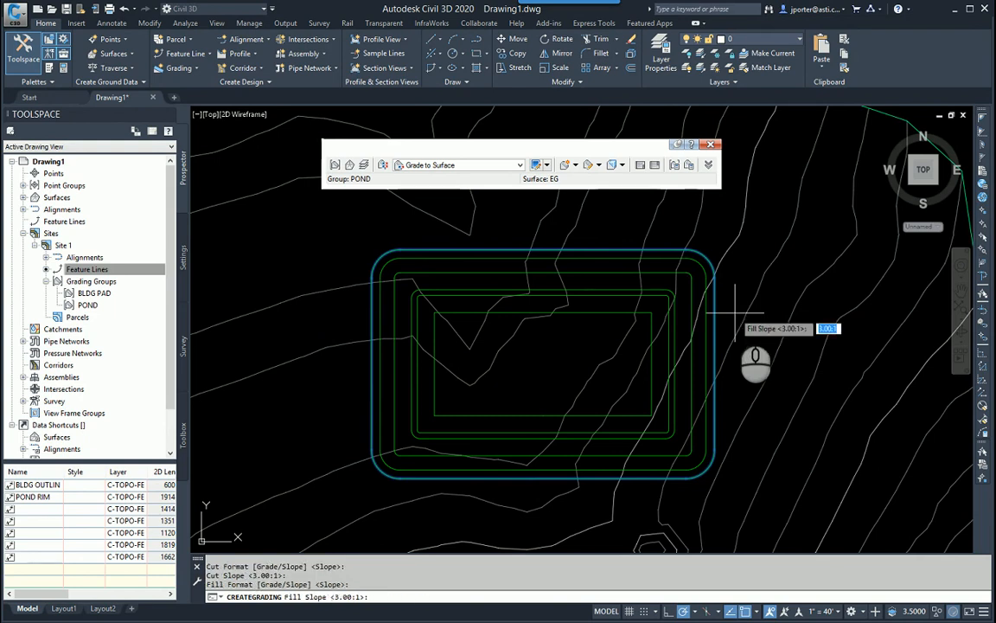
pyautogui.press('Return')
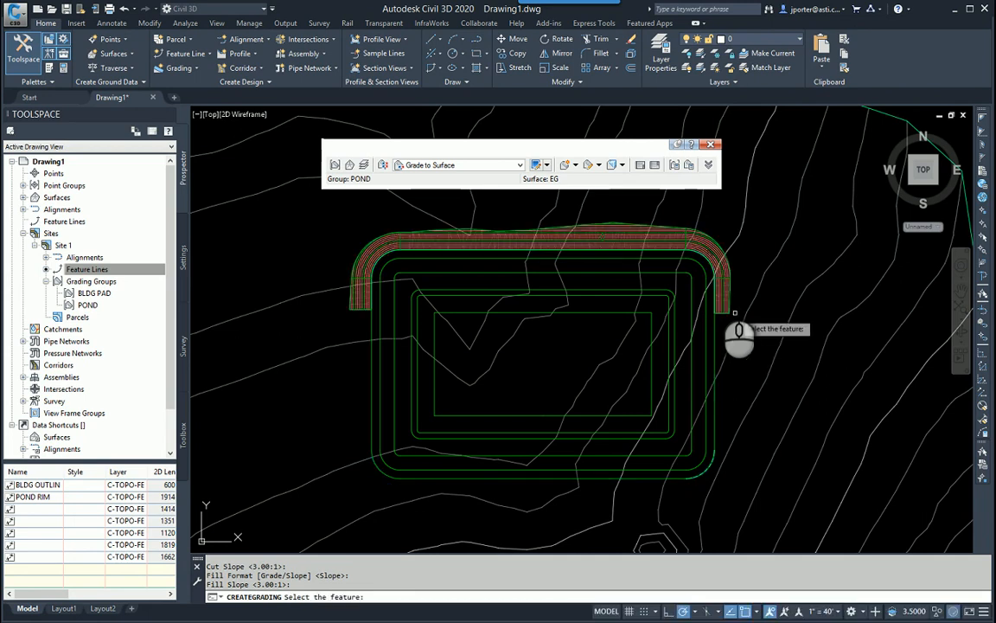
# - Grade the outermost pond feature line outward to EG around its south side, from about station 8+32 to 15+71, with 5:1 cut and fill slopes
pyautogui.click(374, 468)
pyautogui.click(353, 498)
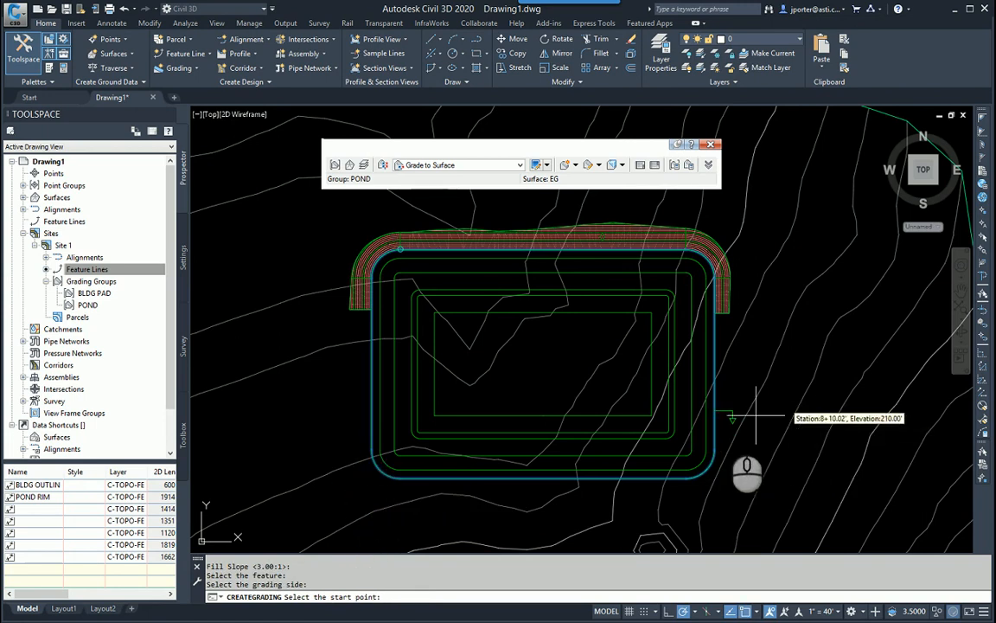
pyautogui.click(729, 420)
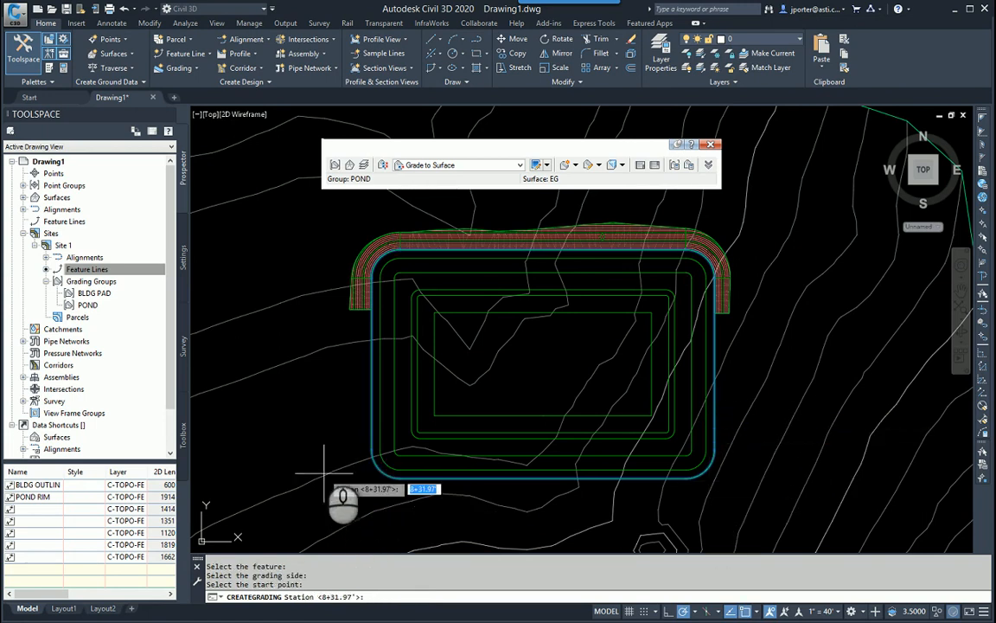
pyautogui.press('Return')
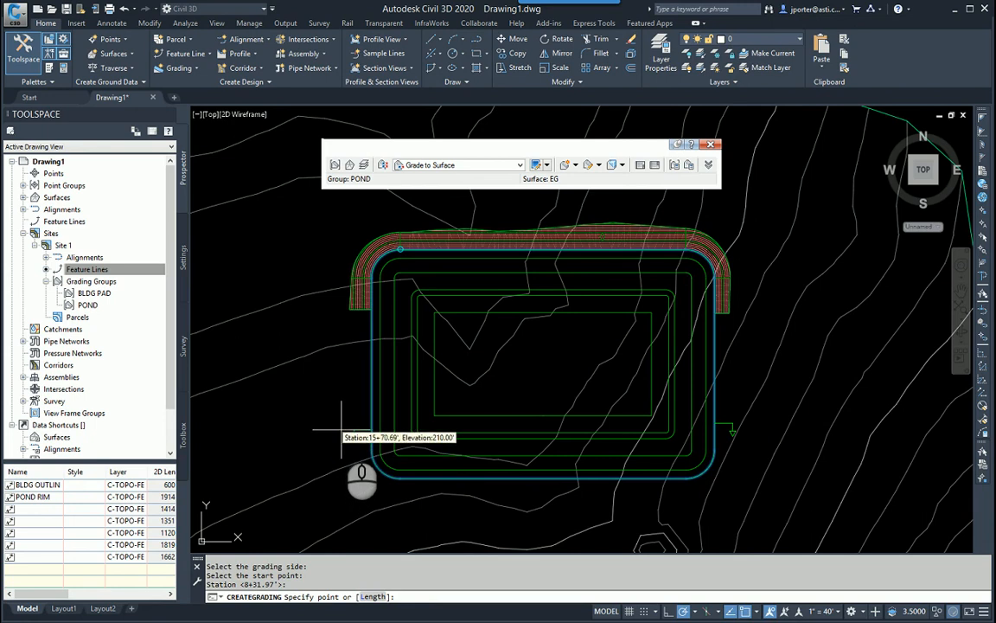
pyautogui.click(341, 429)
pyautogui.press('Return')
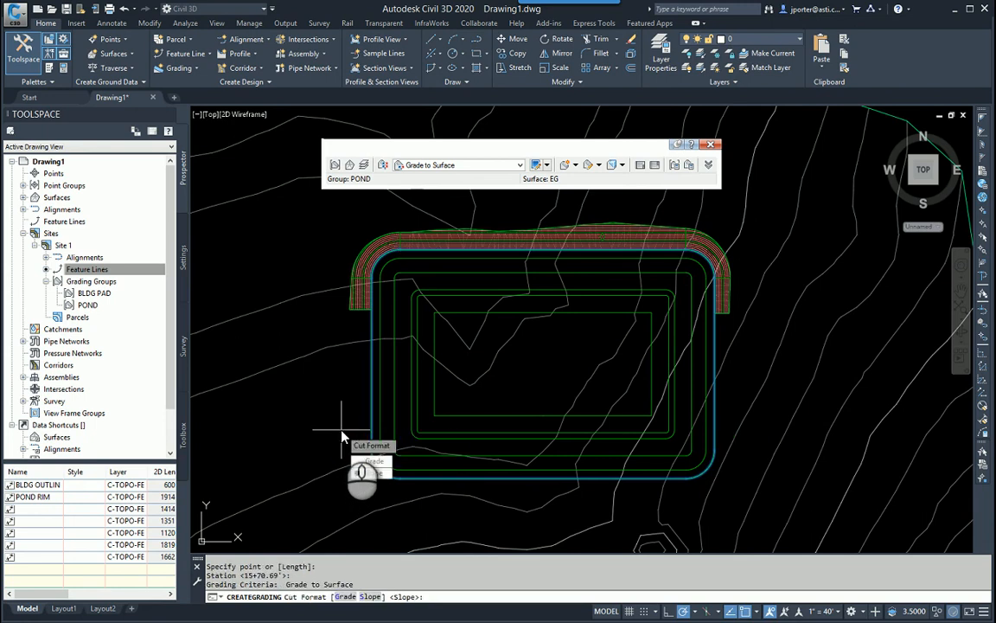
pyautogui.press('Return')
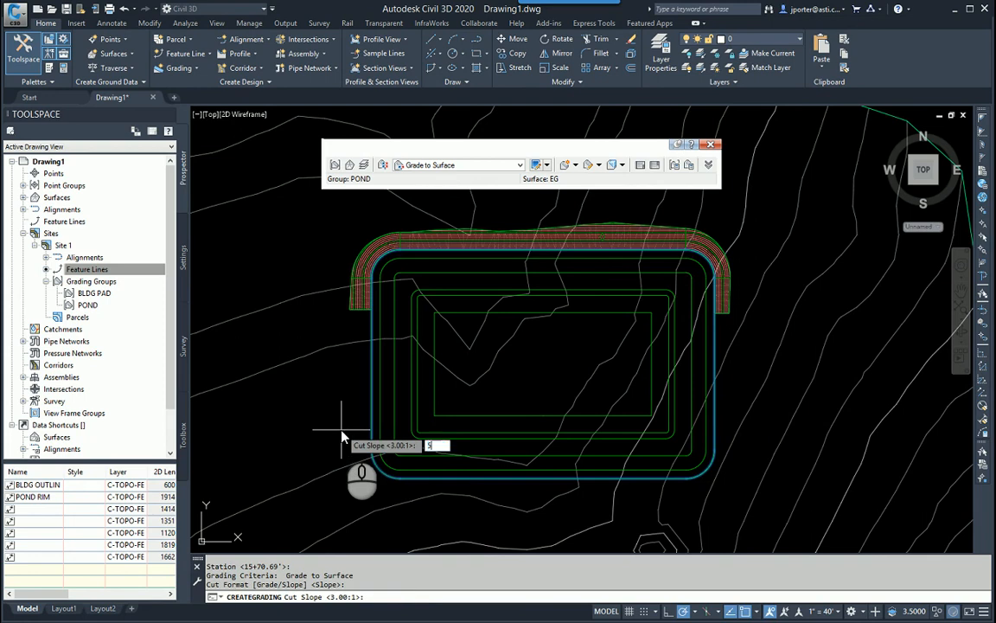
pyautogui.press('Return')
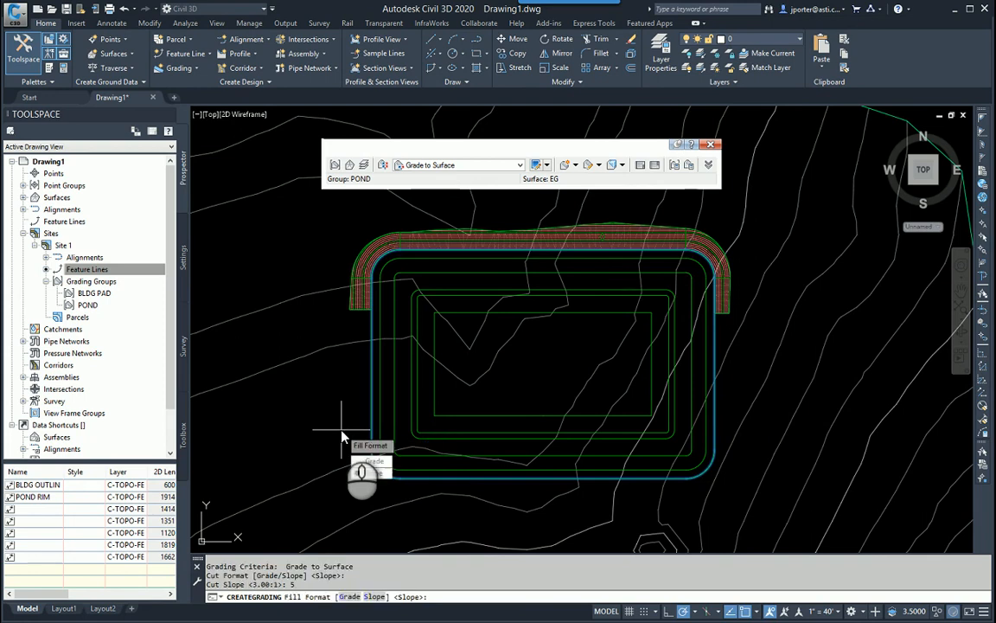
pyautogui.press('Return')
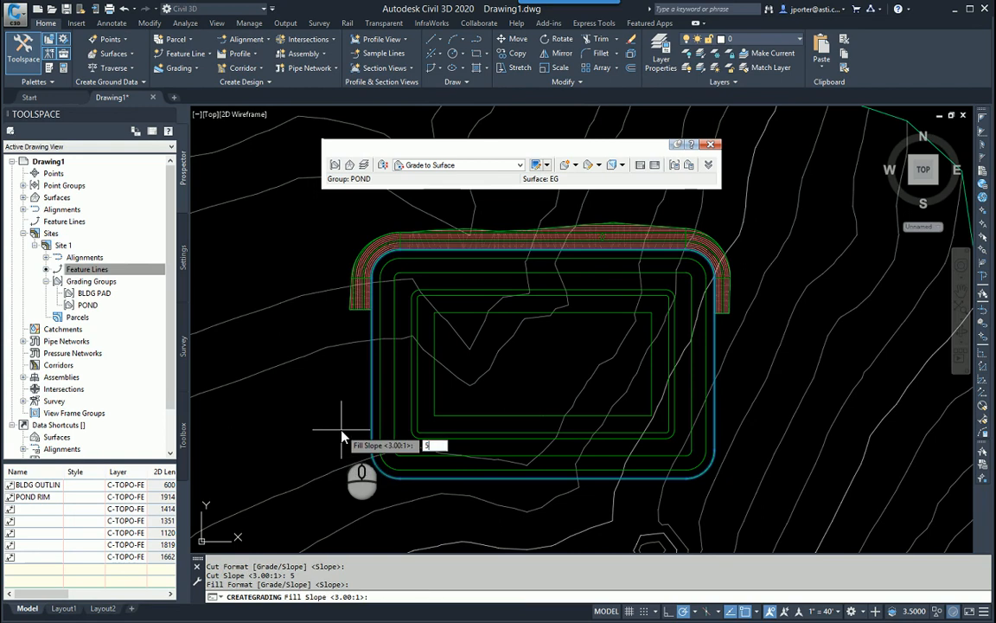
pyautogui.press('Return')
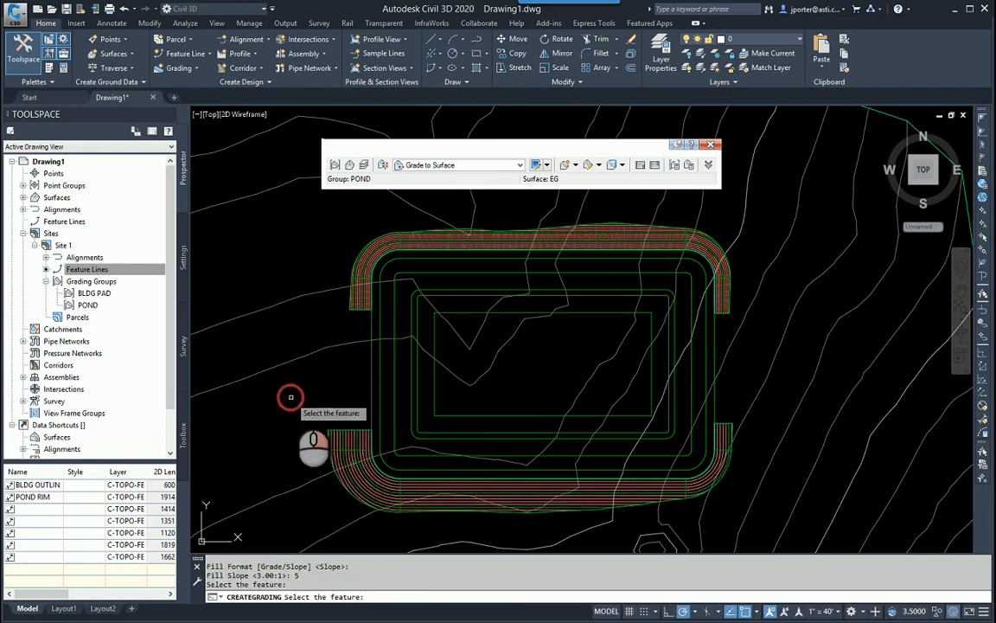
pyautogui.press('Escape')
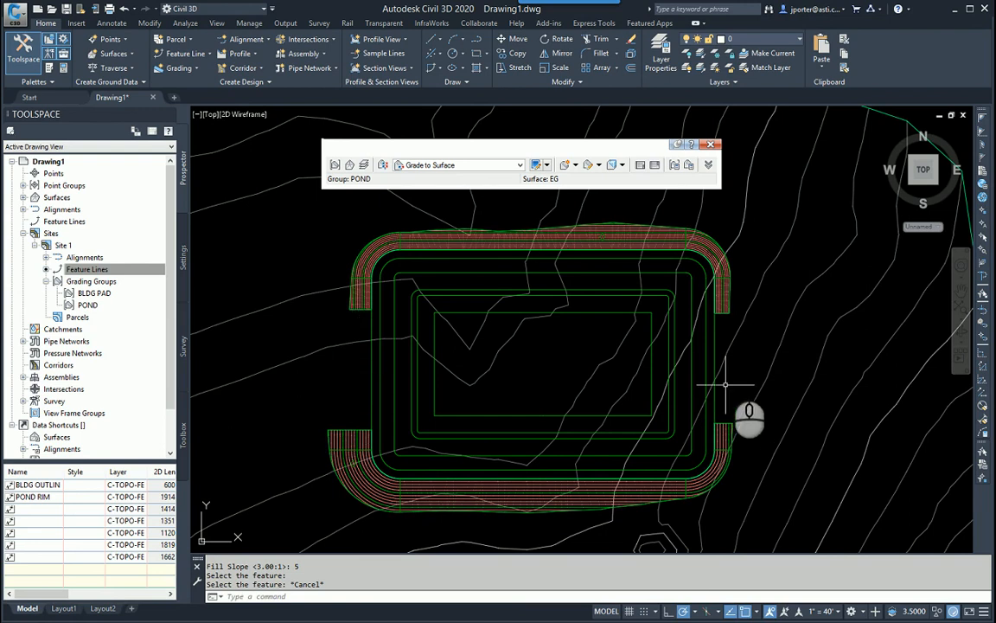
# - Create grading transitions along the outermost pond feature line in the west and east gaps between the north and south gradings
pyautogui.click(575, 166)
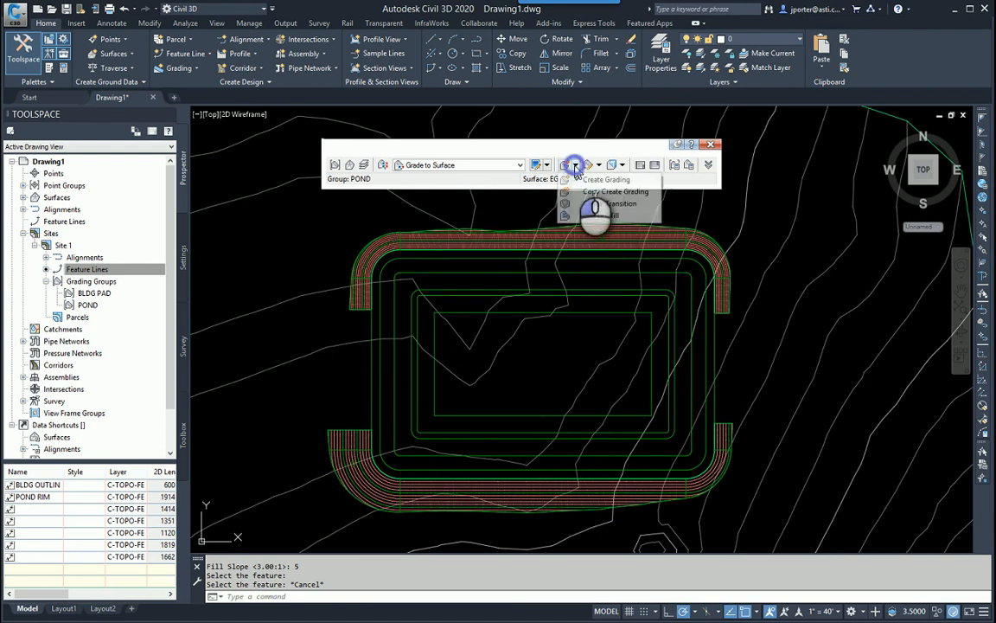
pyautogui.click(596, 204)
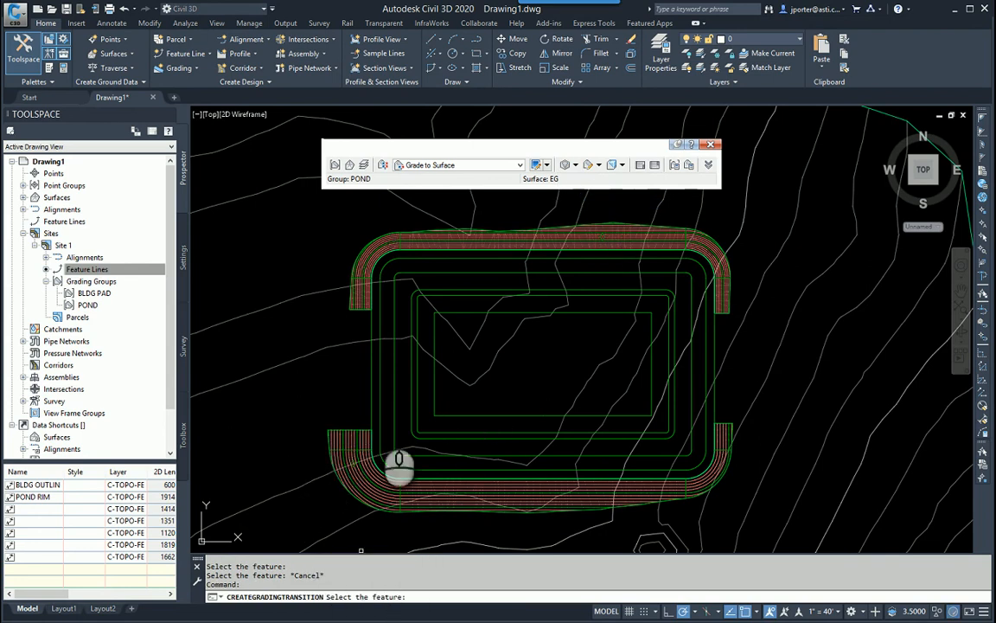
pyautogui.click(373, 375)
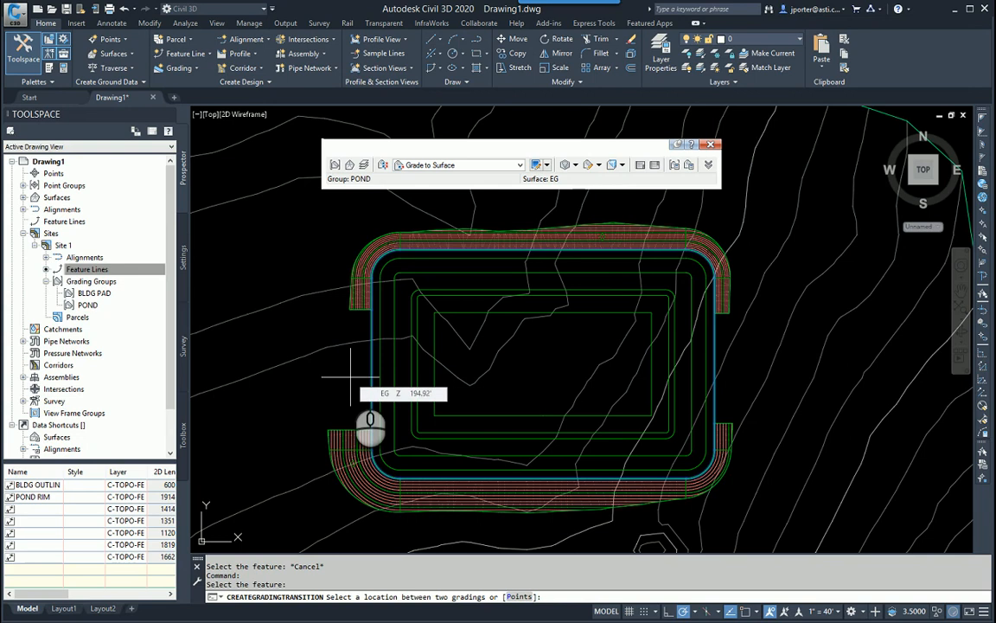
pyautogui.click(350, 376)
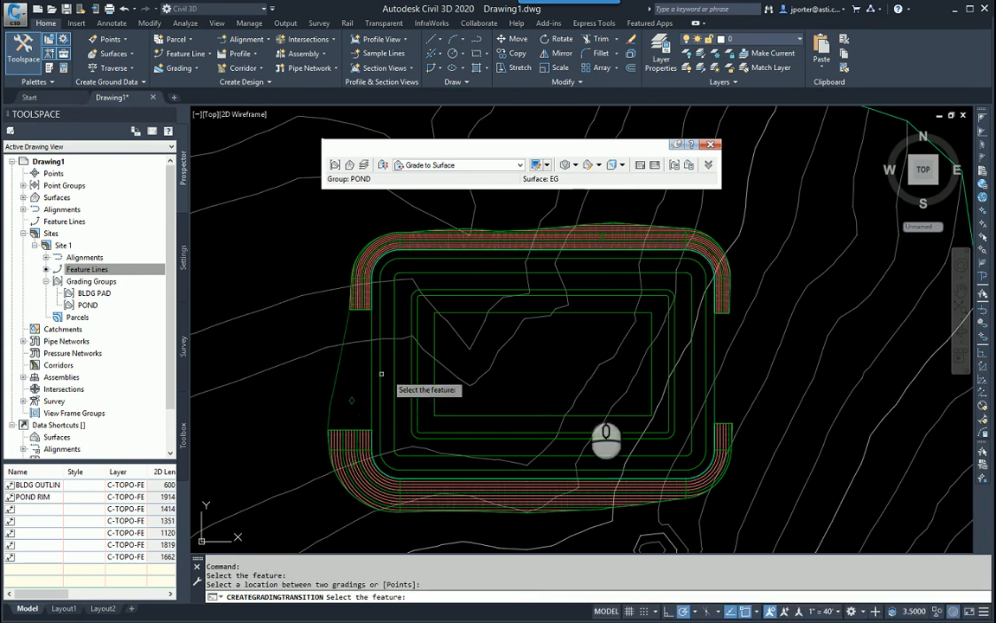
pyautogui.click(709, 345)
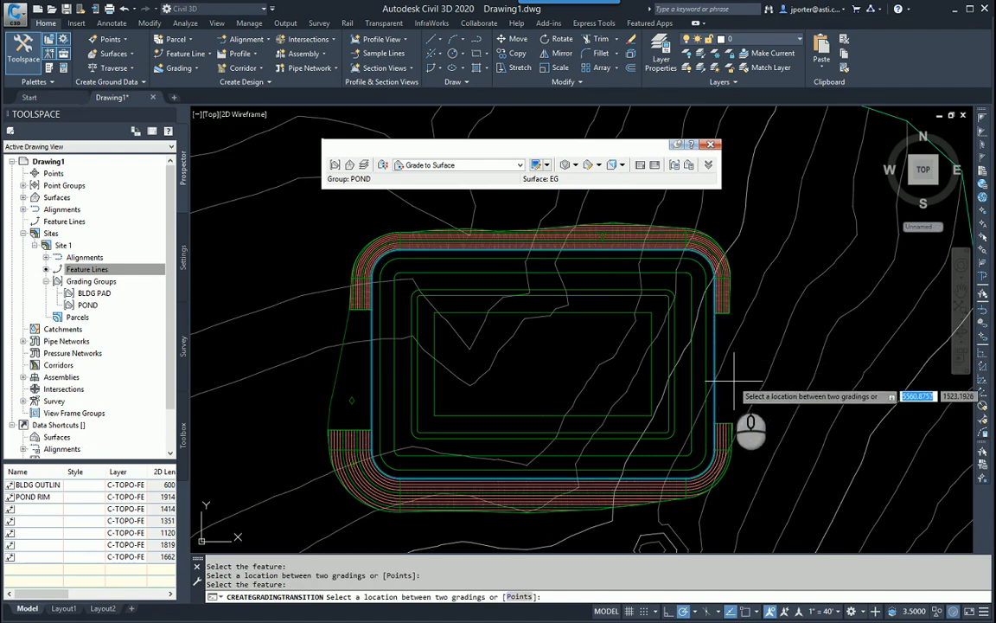
pyautogui.click(733, 379)
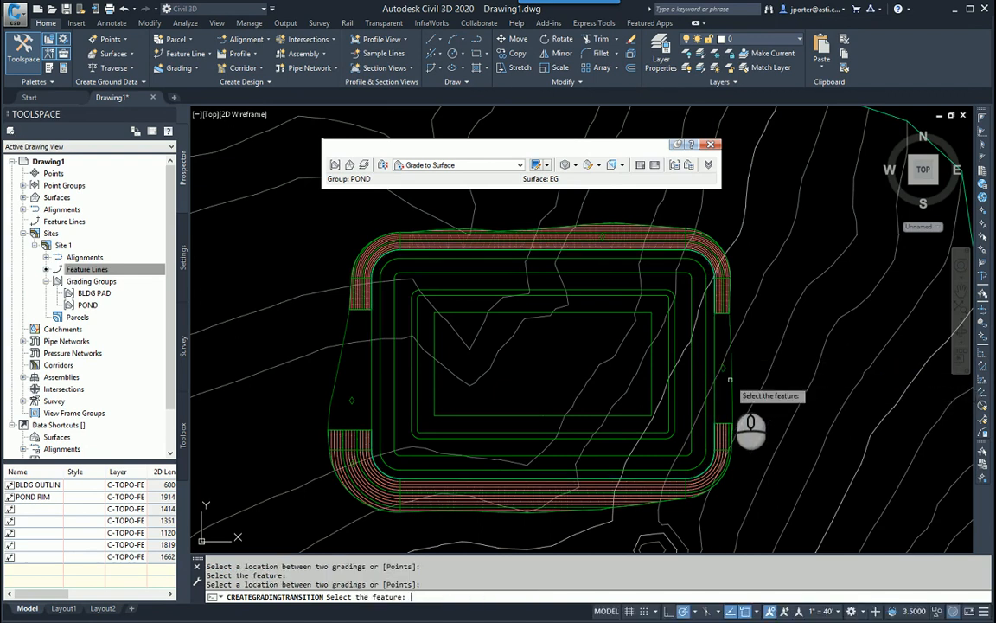
# - Add the five feature lines inside the pond rim to the POND surface as standard breaklines described POND LINE
pyautogui.press('Escape')
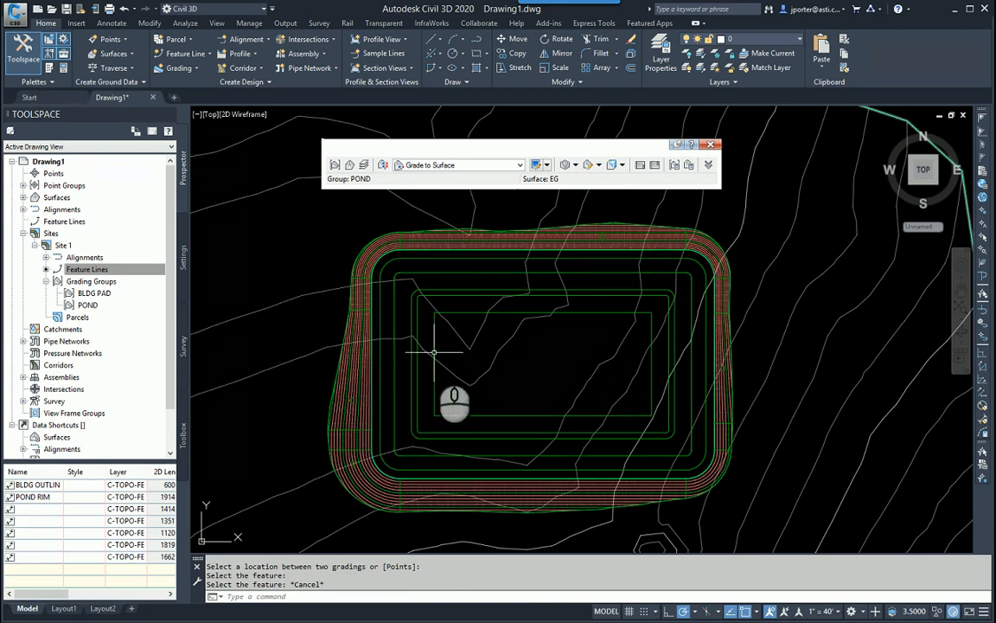
pyautogui.scroll(2, 403, 378)
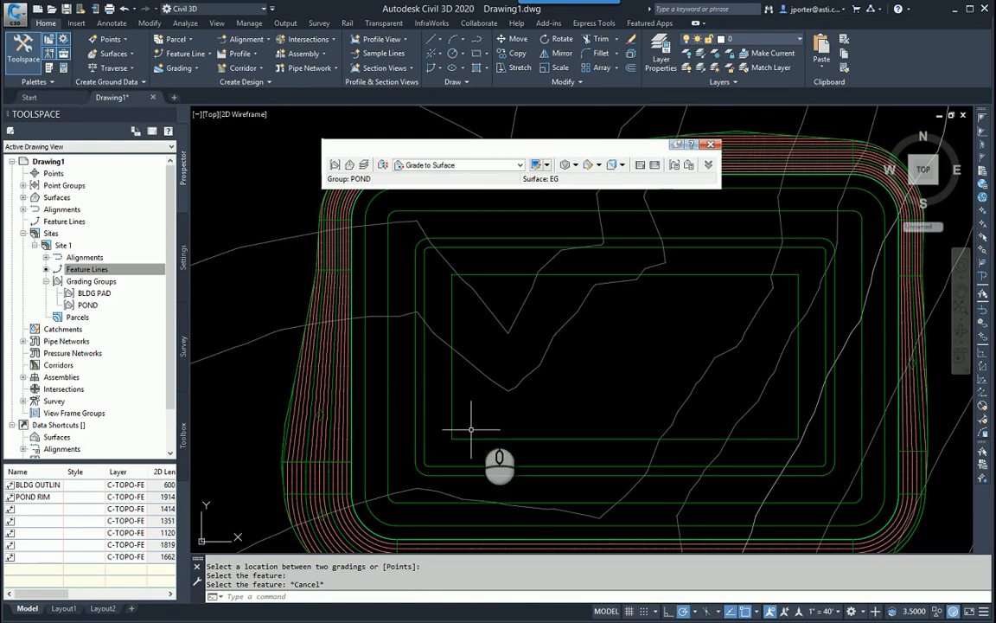
pyautogui.click(475, 398)
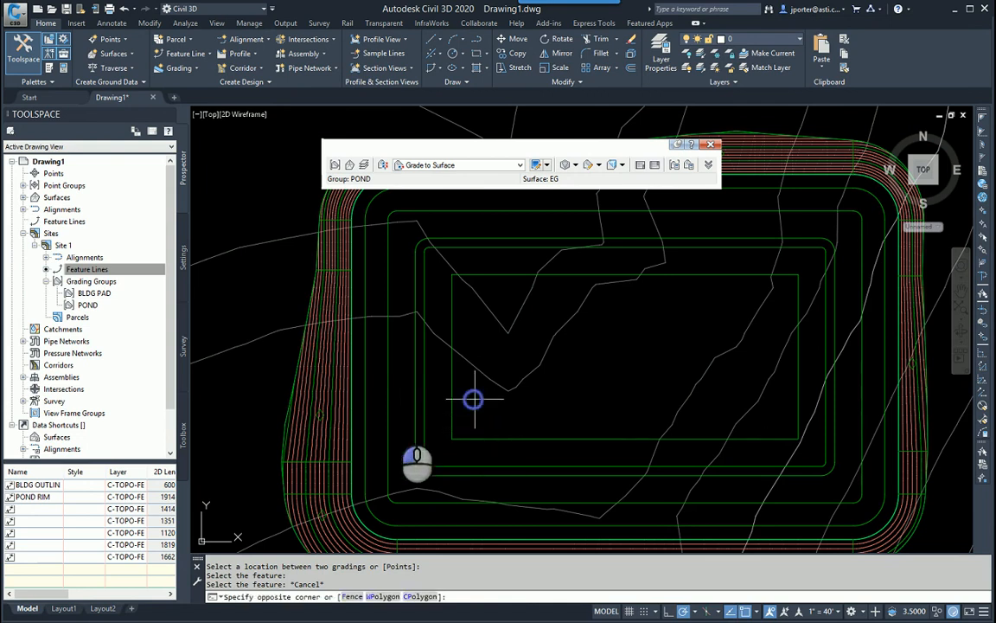
pyautogui.click(362, 422)
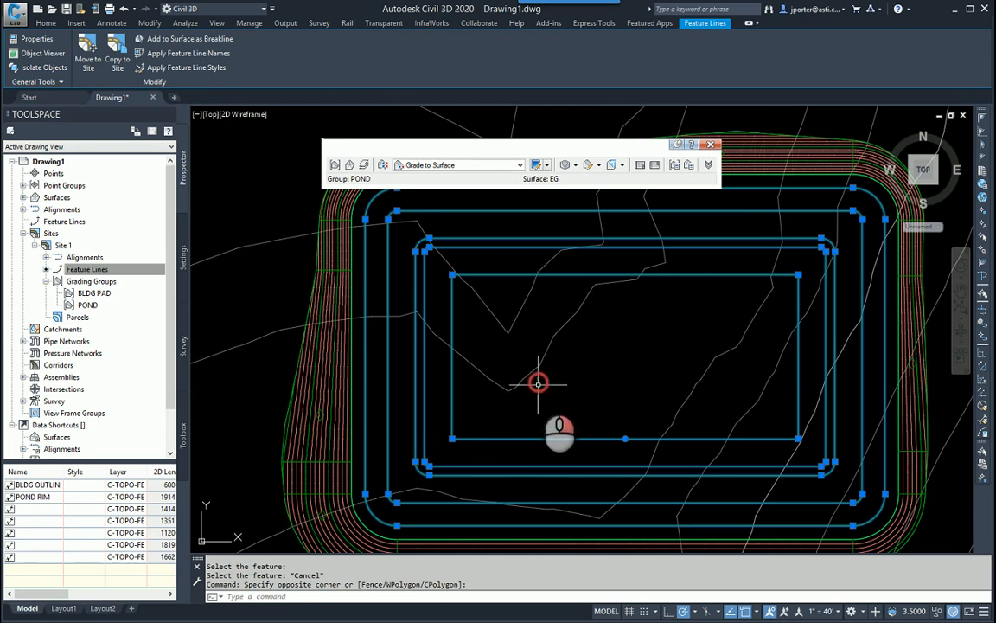
pyautogui.rightClick(538, 383)
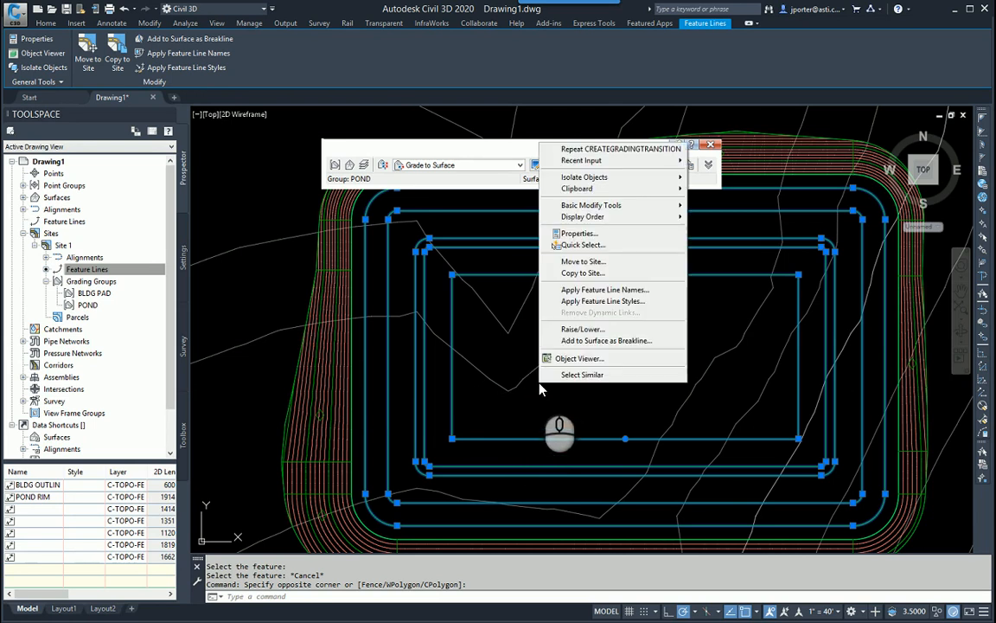
pyautogui.click(581, 342)
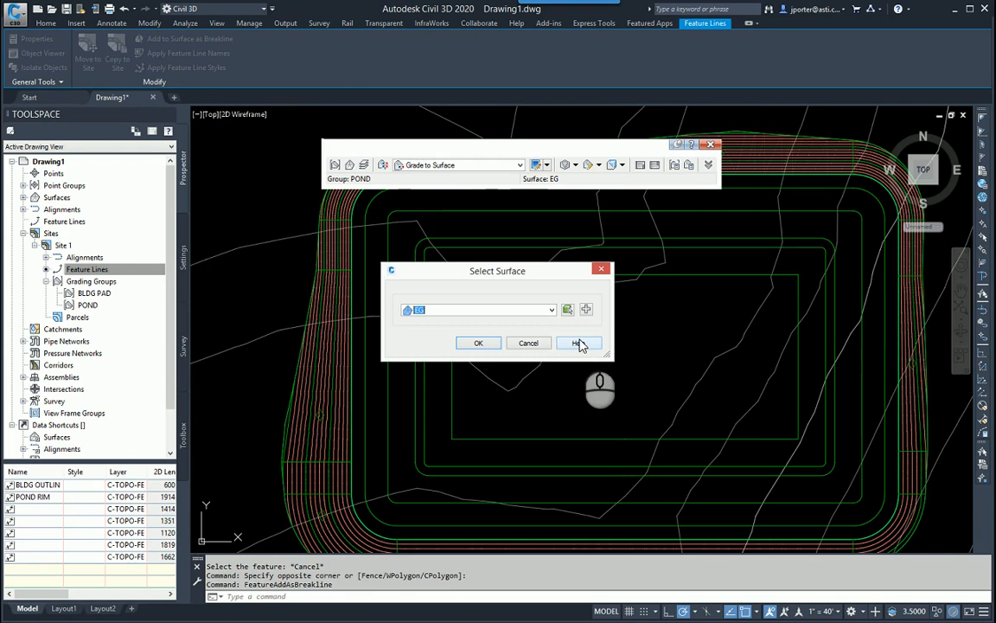
pyautogui.click(467, 319)
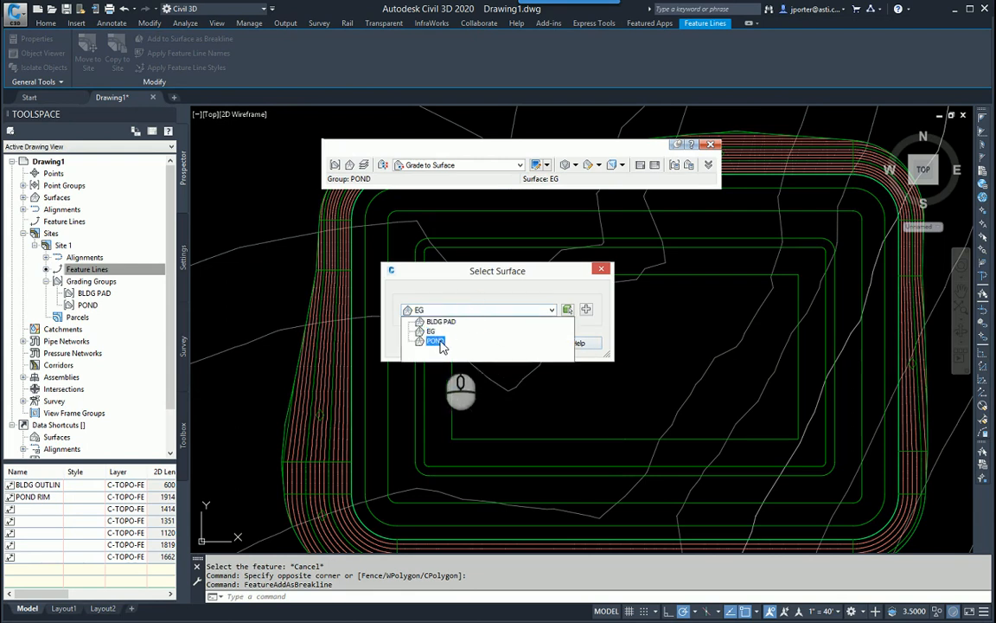
pyautogui.click(439, 341)
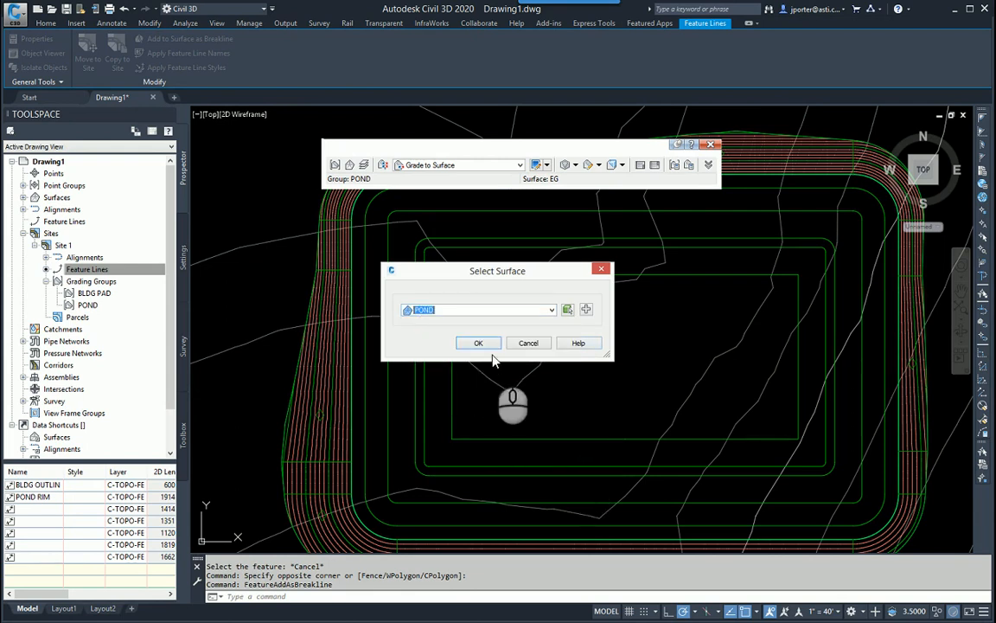
pyautogui.click(481, 344)
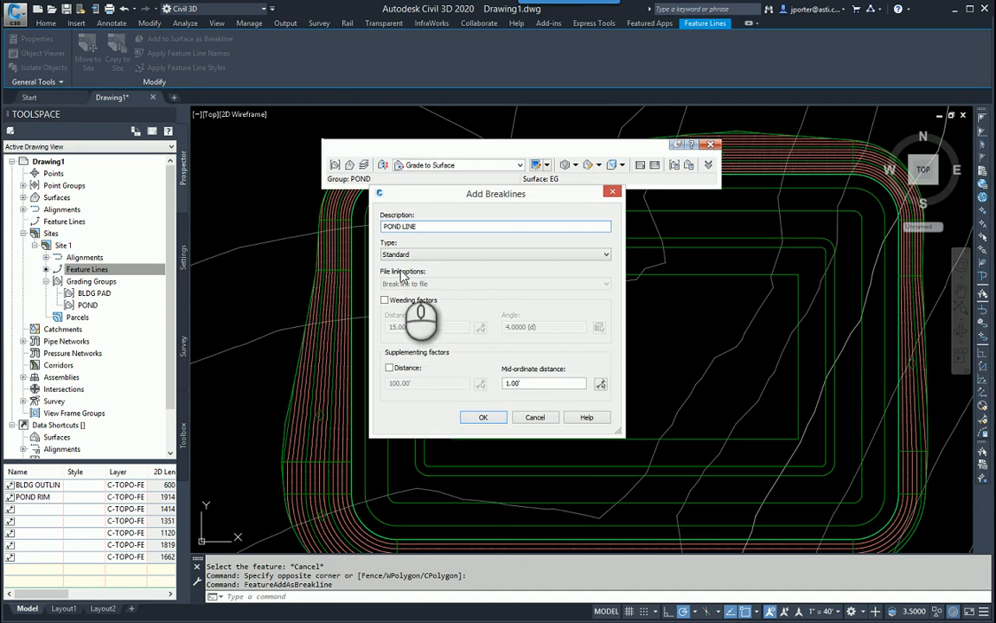
pyautogui.click(432, 255)
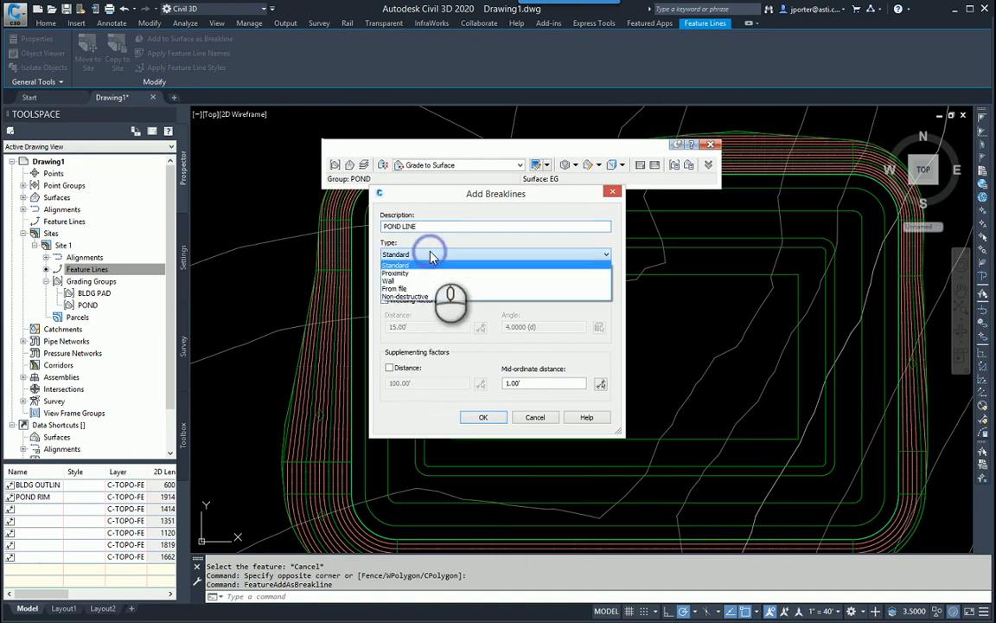
pyautogui.click(432, 264)
pyautogui.click(486, 419)
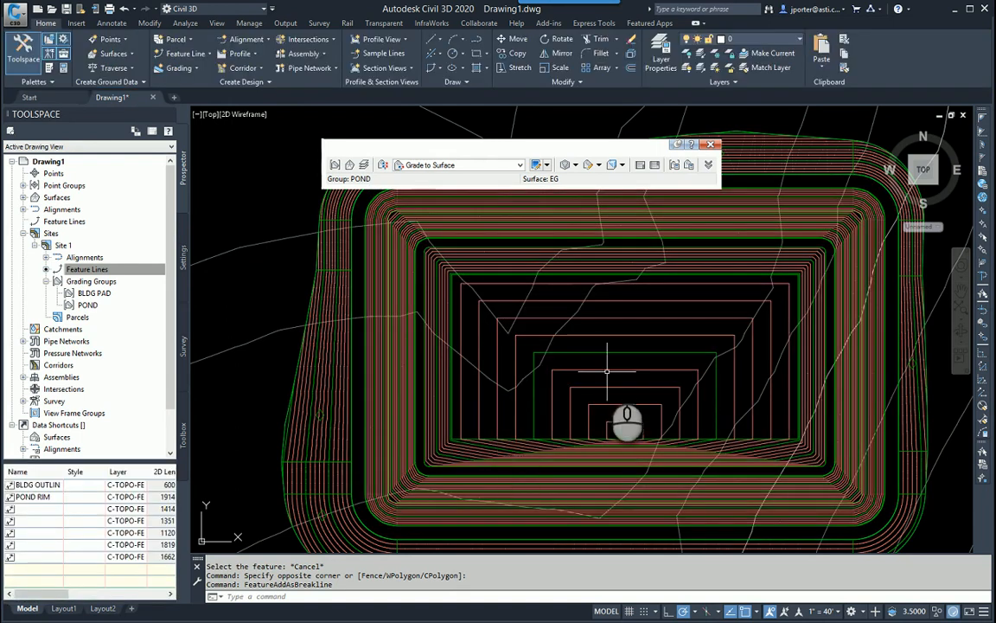
# - Examine the POND surface in 3D in the Object Viewer, tilting it to check the basin's benches, slopes and bottom
pyautogui.click(607, 372)
pyautogui.click(600, 362)
pyautogui.rightClick(603, 364)
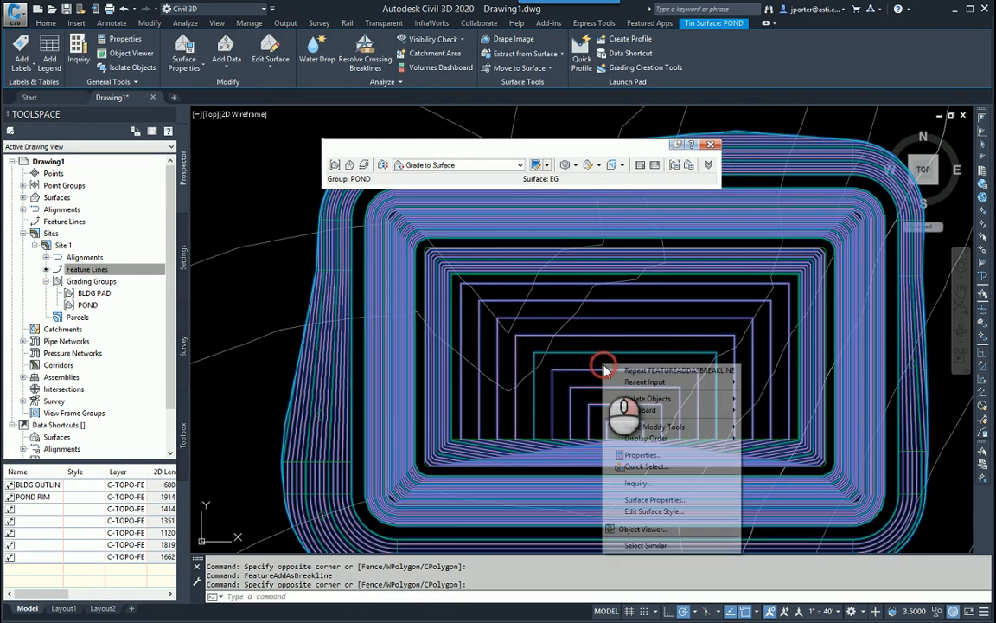
pyautogui.click(638, 528)
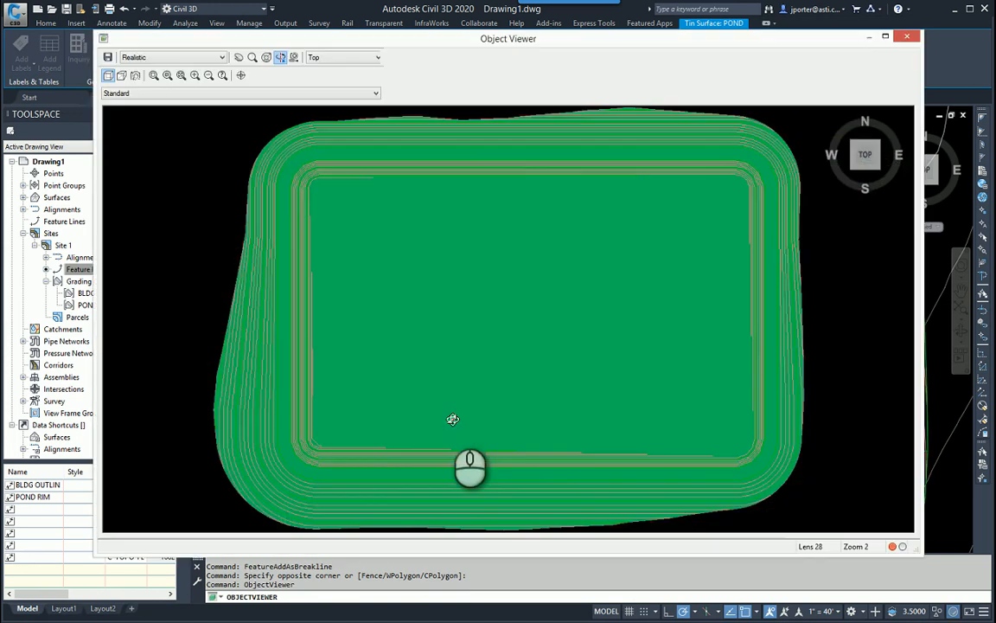
pyautogui.moveTo(451, 416); pyautogui.dragTo(253, 137)
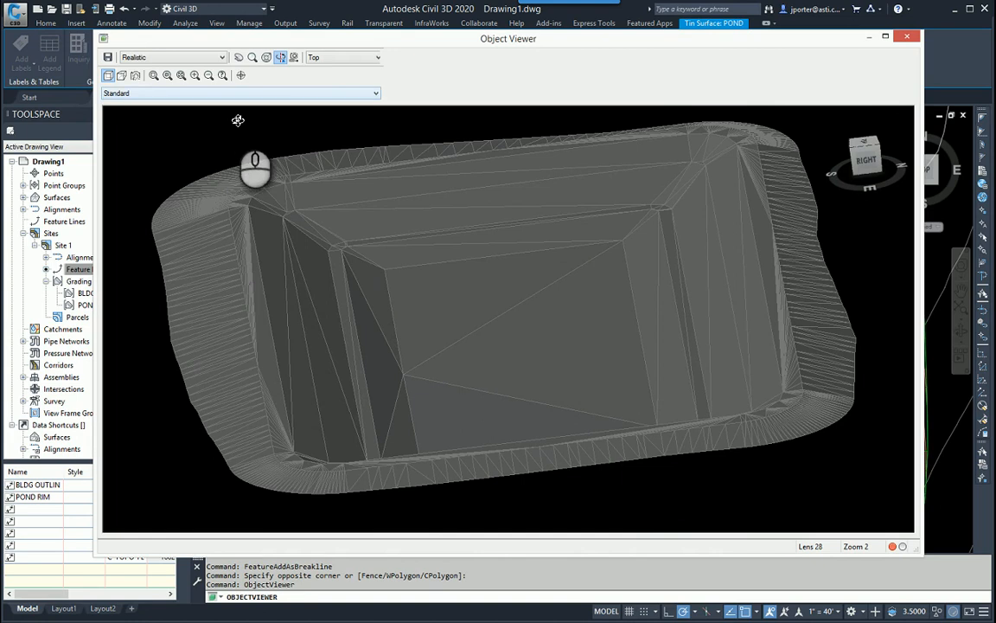
pyautogui.rightClick(398, 373)
pyautogui.click(433, 376)
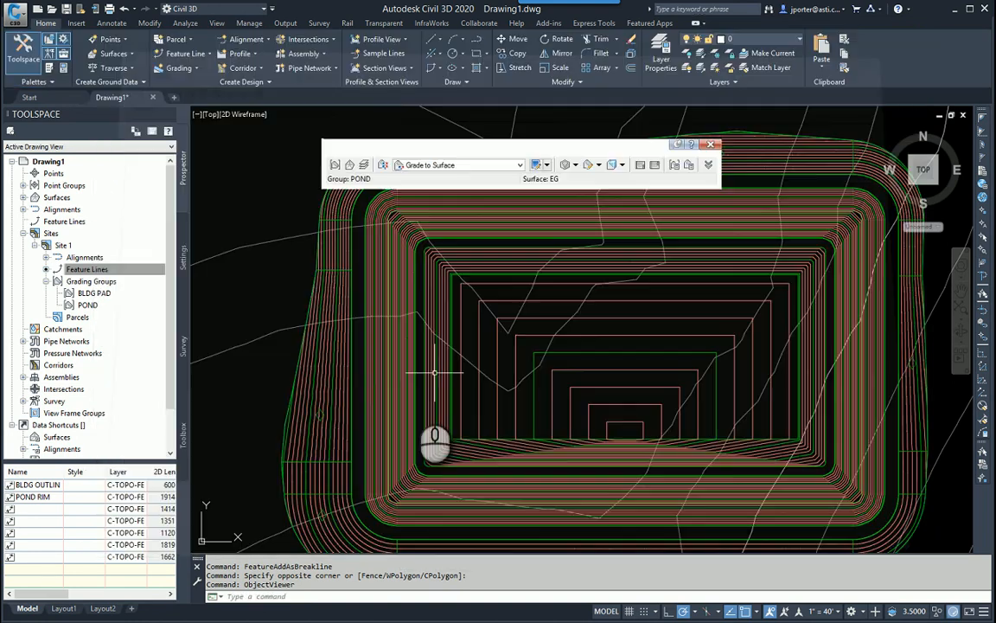
pyautogui.scroll(-5, 467, 363)
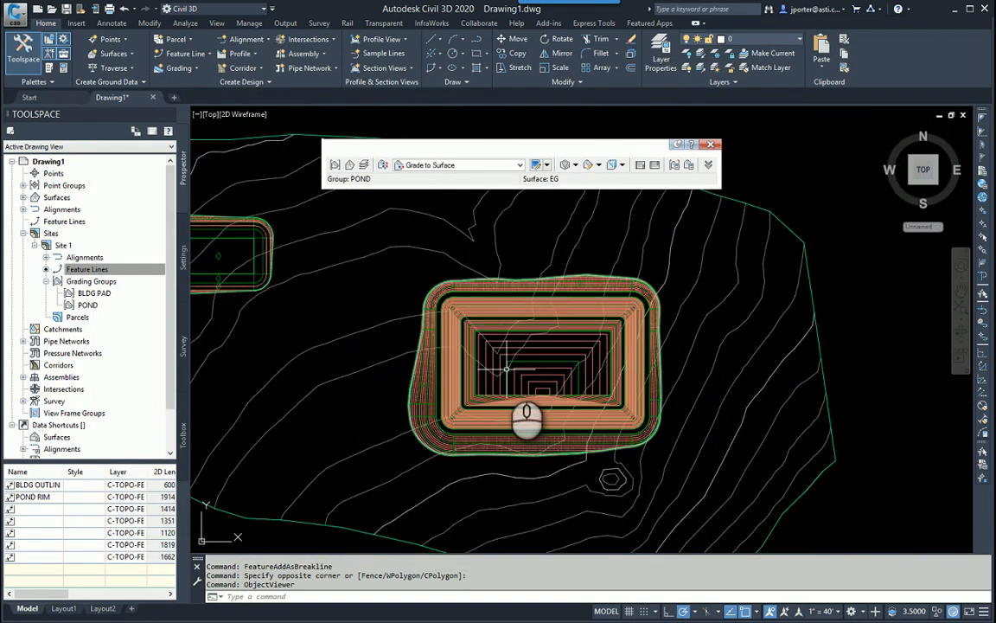
pyautogui.moveTo(420, 333); pyautogui.dragTo(585, 357, button='middle')
pyautogui.scroll(3, 575, 341)
pyautogui.press('Escape')
pyautogui.press('Escape')
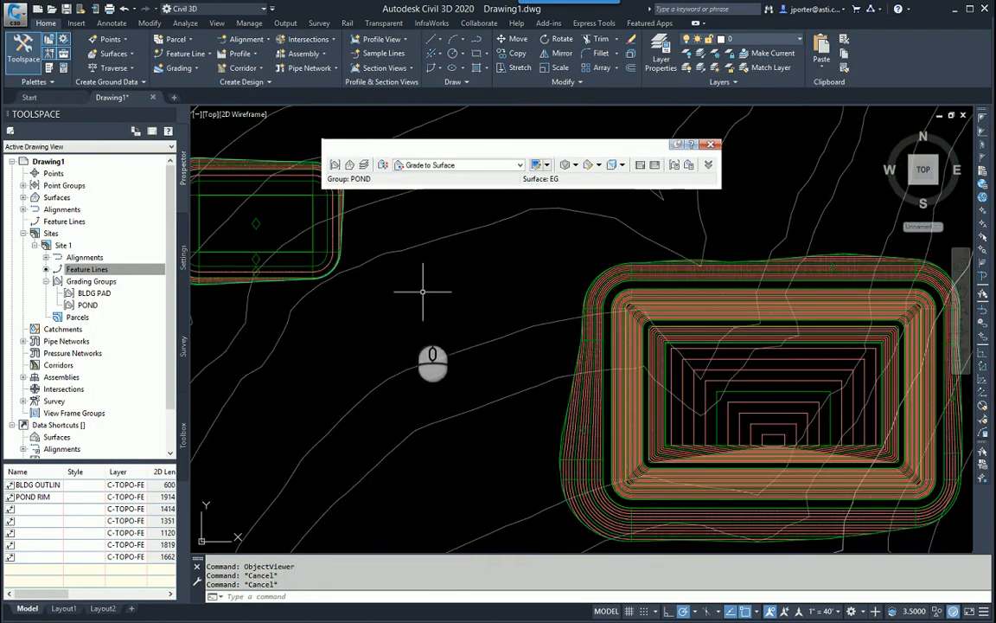
pyautogui.scroll(-5, 471, 337)
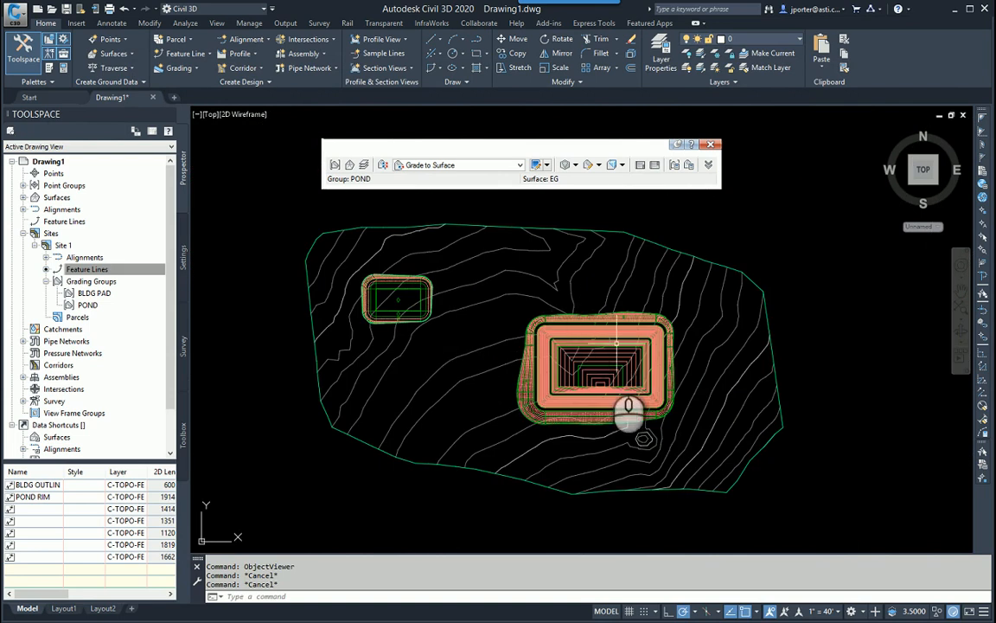
pyautogui.scroll(2, 355, 292)
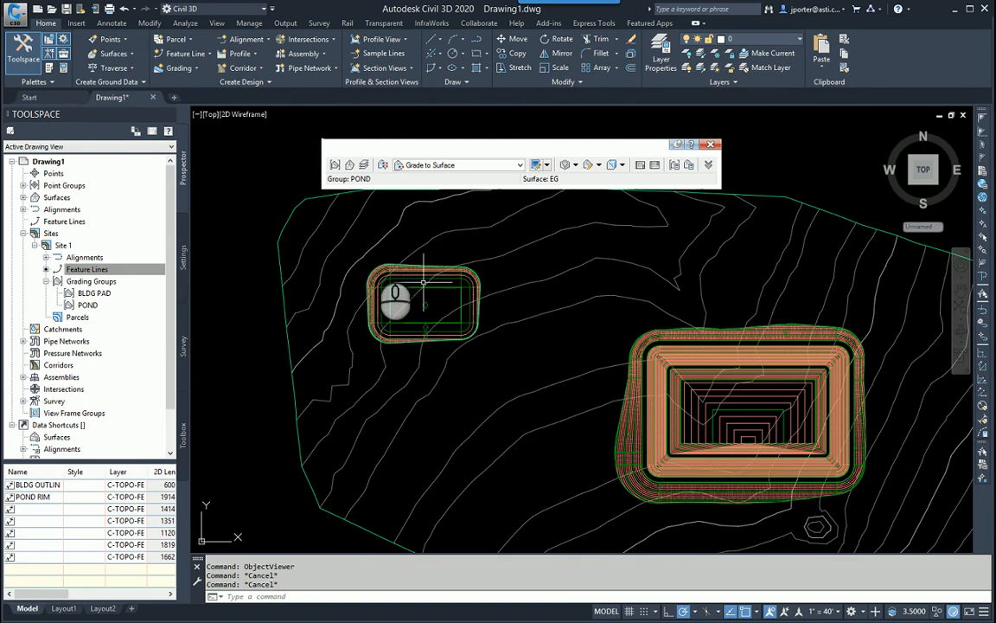
pyautogui.click(356, 245)
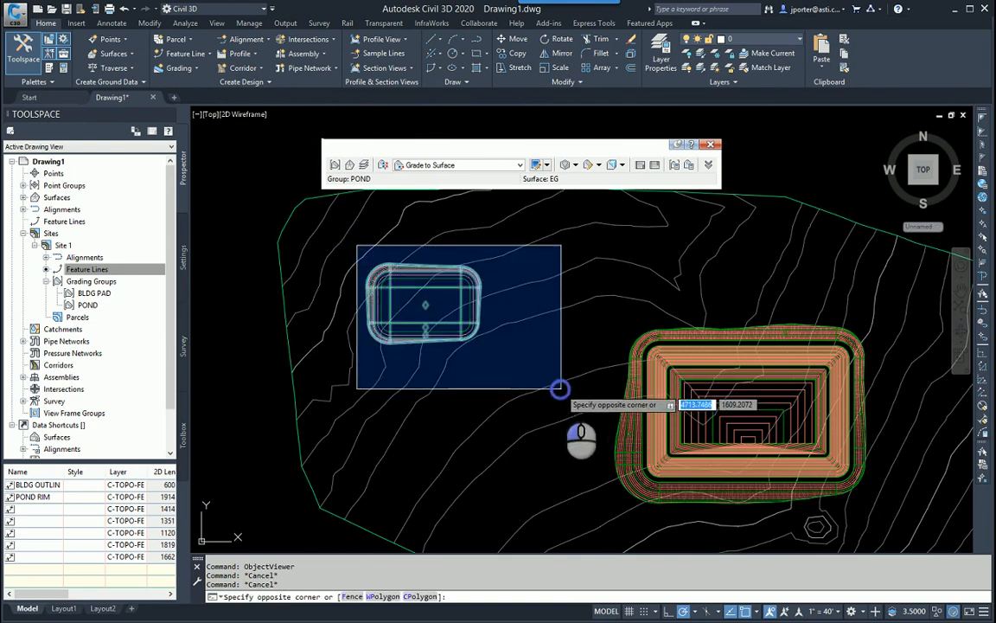
pyautogui.click(559, 389)
pyautogui.press('Escape')
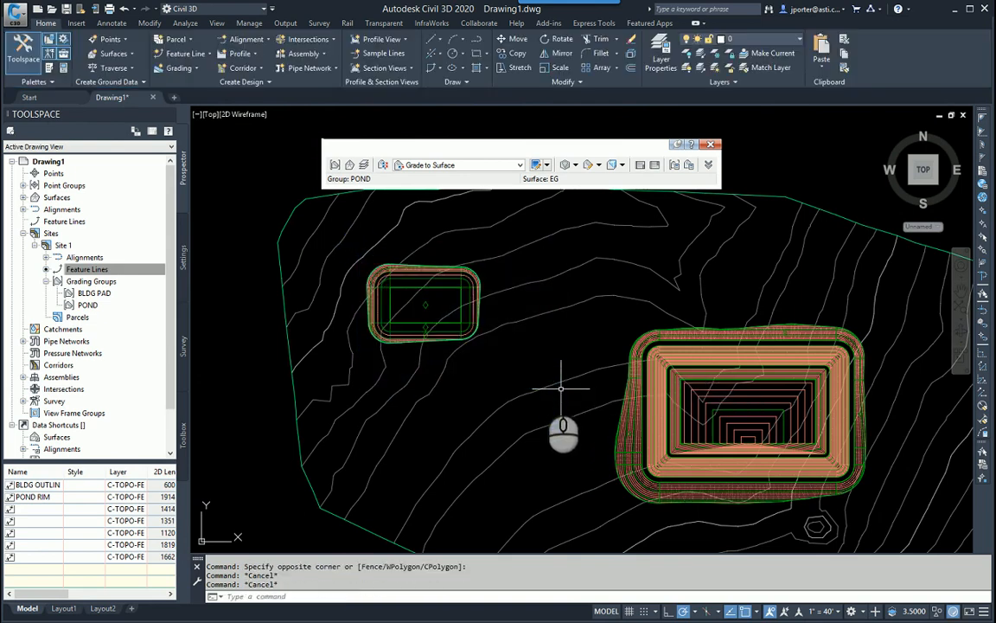
pyautogui.click(401, 287)
pyautogui.press('Escape')
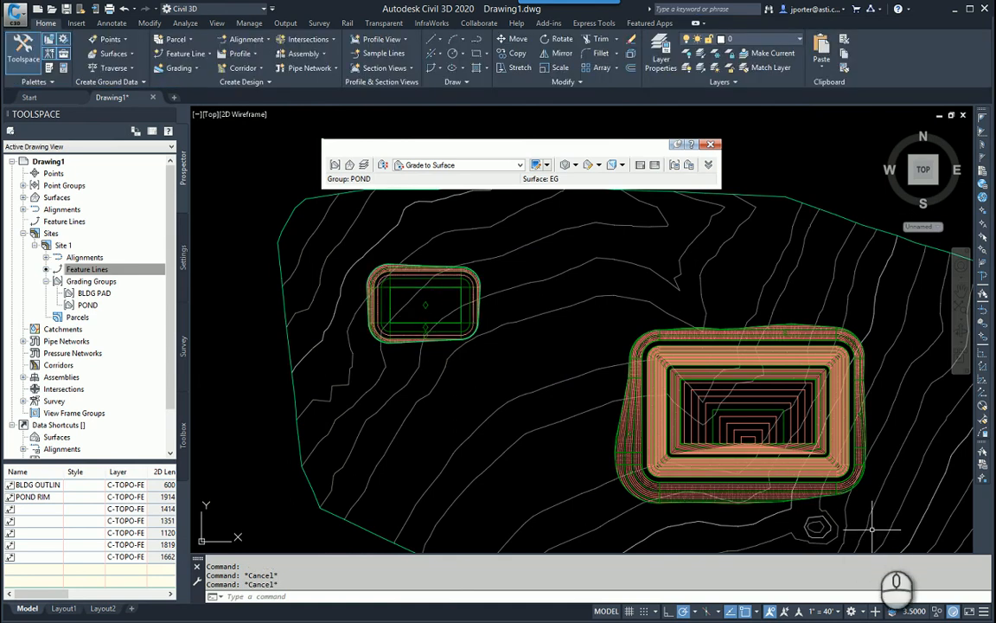
# - Add the selection cycling toggle to the status bar and switch selection cycling on
pyautogui.click(982, 613)
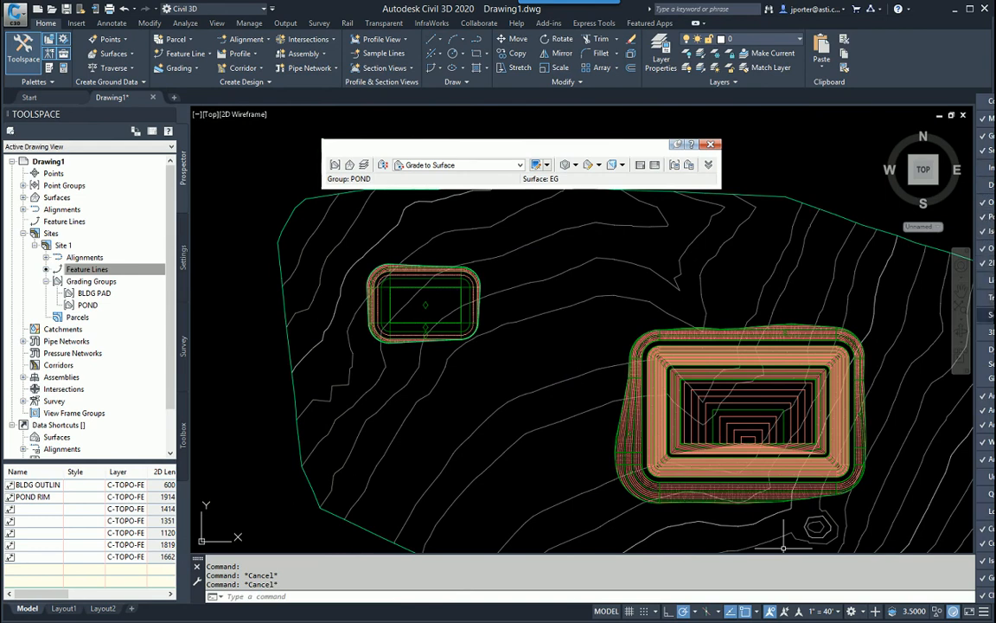
pyautogui.click(992, 315)
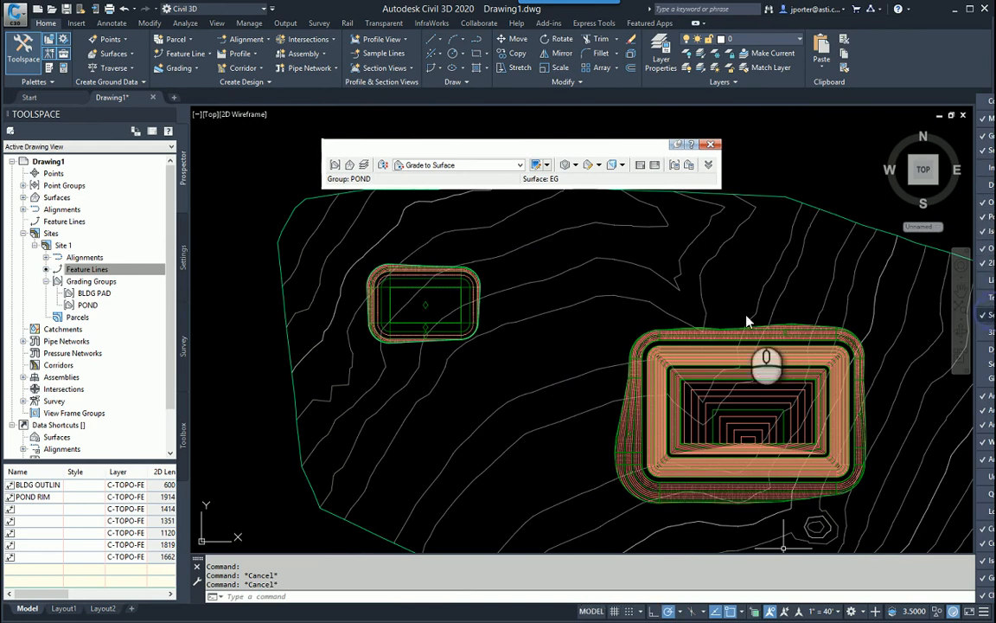
pyautogui.click(755, 612)
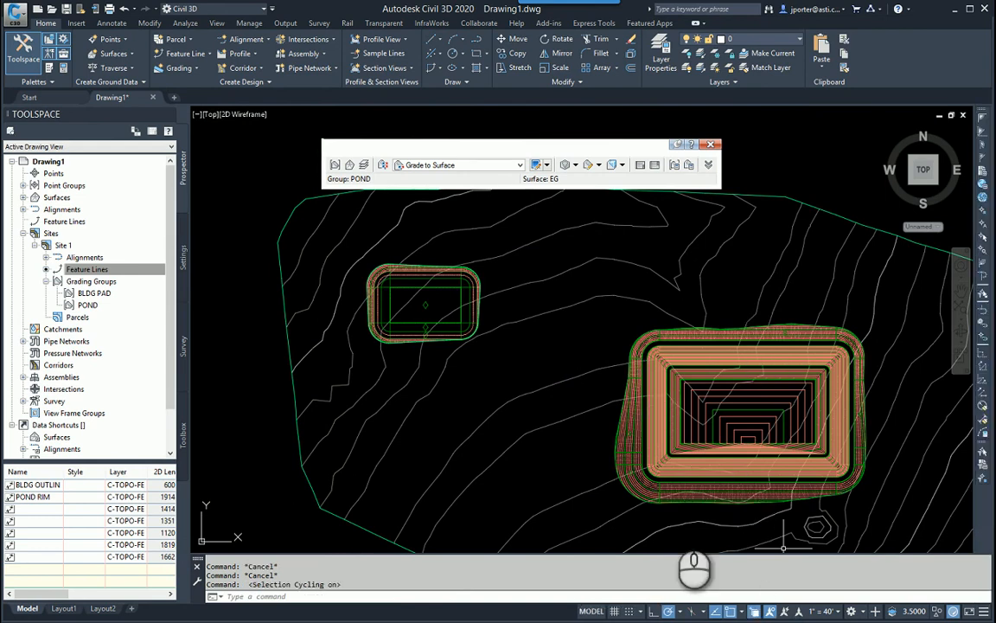
# - Pick the building outline feature line from the overlapping objects and move it south so its pad grading follows
pyautogui.click(398, 288)
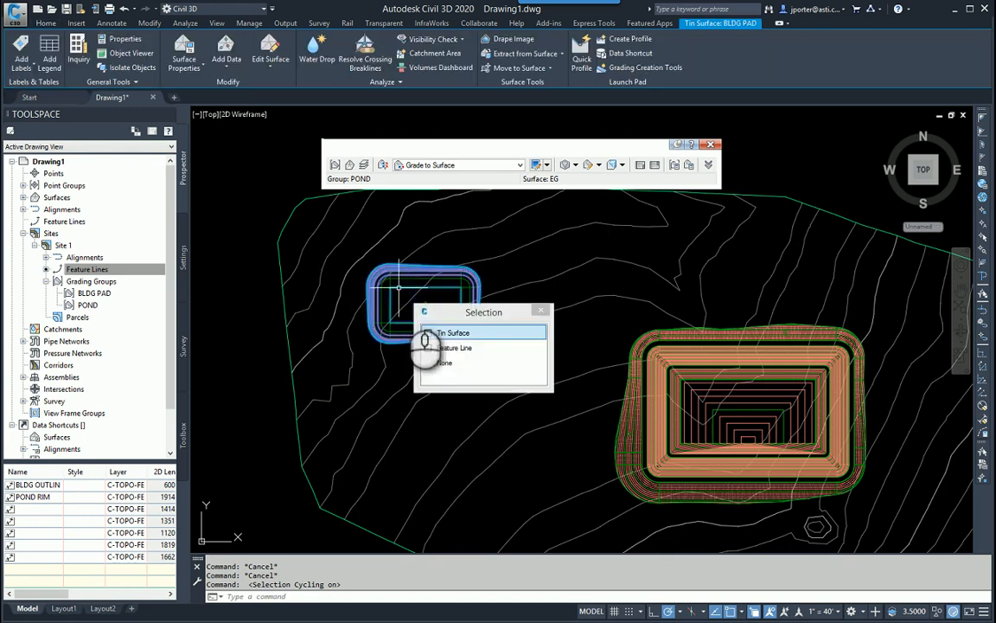
pyautogui.click(442, 347)
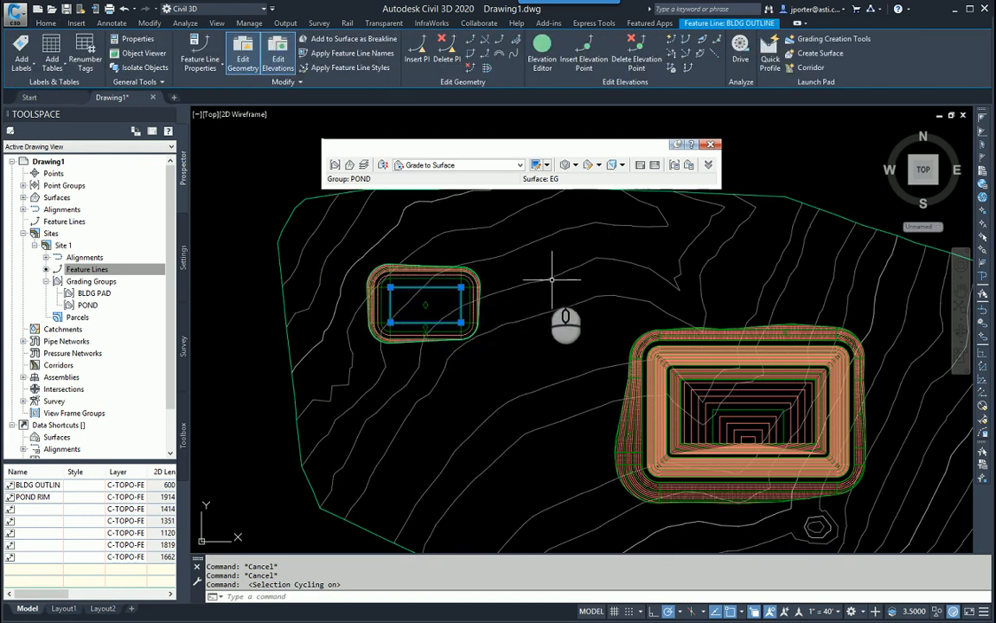
pyautogui.press('Return')
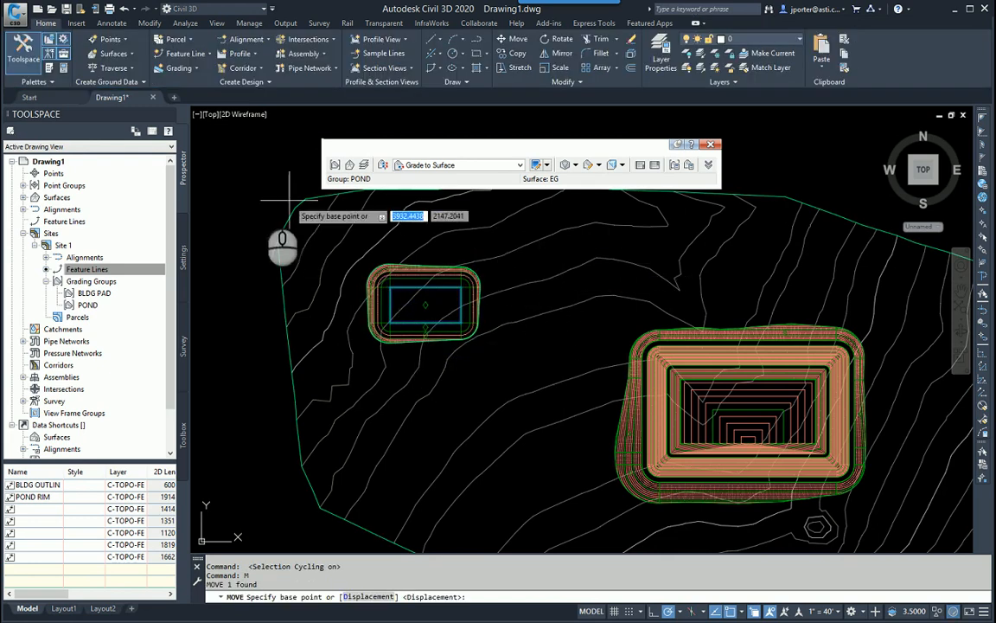
pyautogui.click(229, 313)
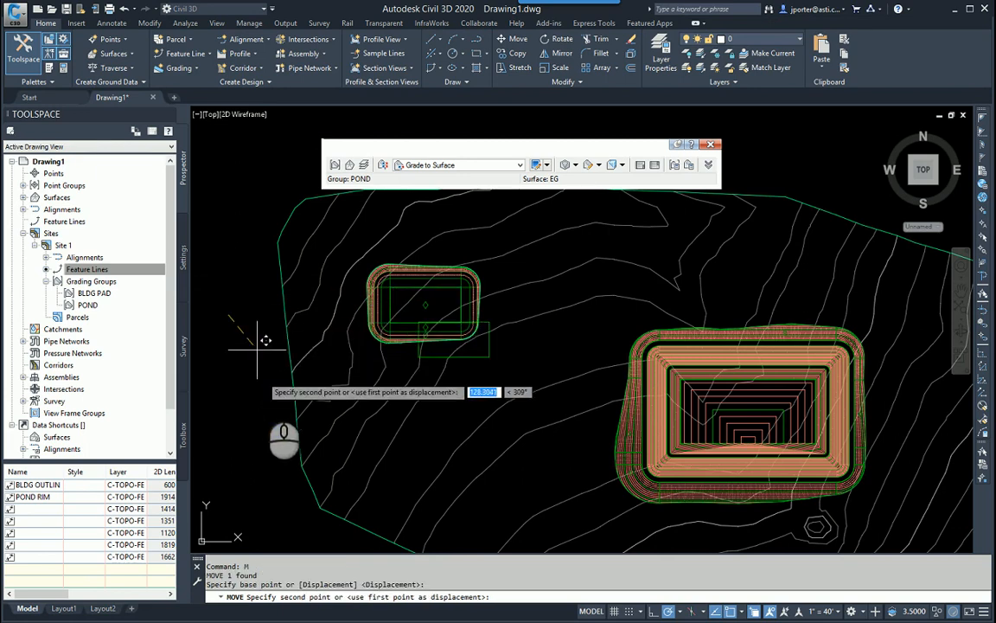
pyautogui.click(238, 422)
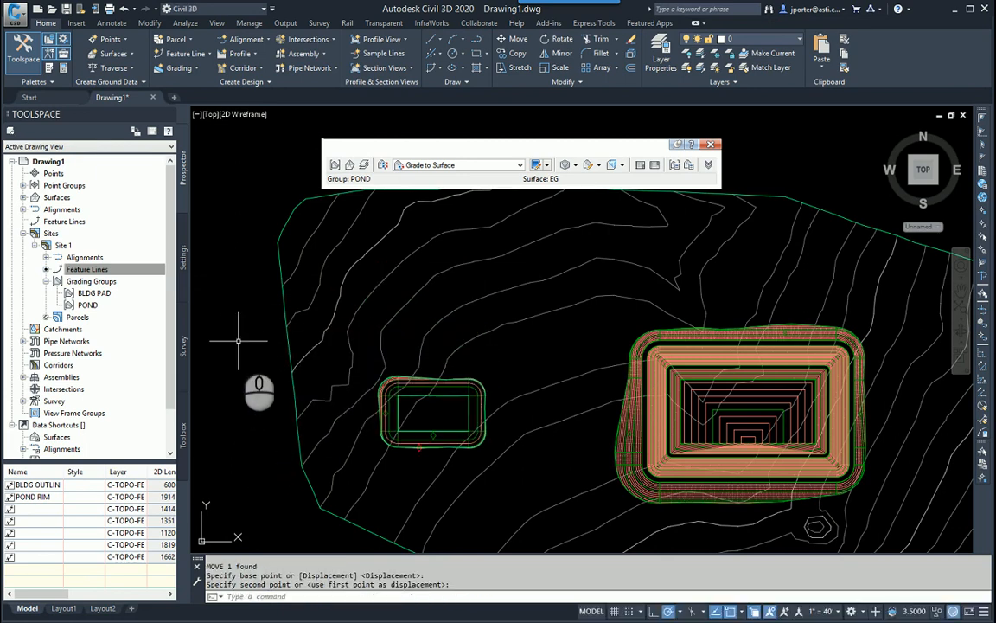
# - Move the same building outline feature line back north, slightly beyond where the pad was originally placed
pyautogui.press('Return')
pyautogui.write('p')
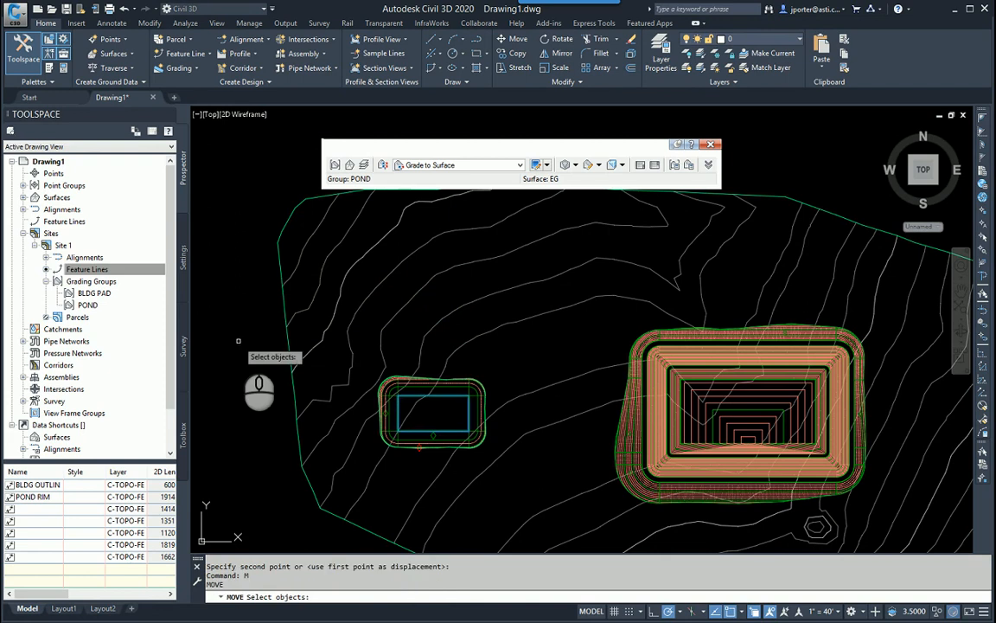
pyautogui.press('Return')
pyautogui.press('Return')
pyautogui.click(248, 416)
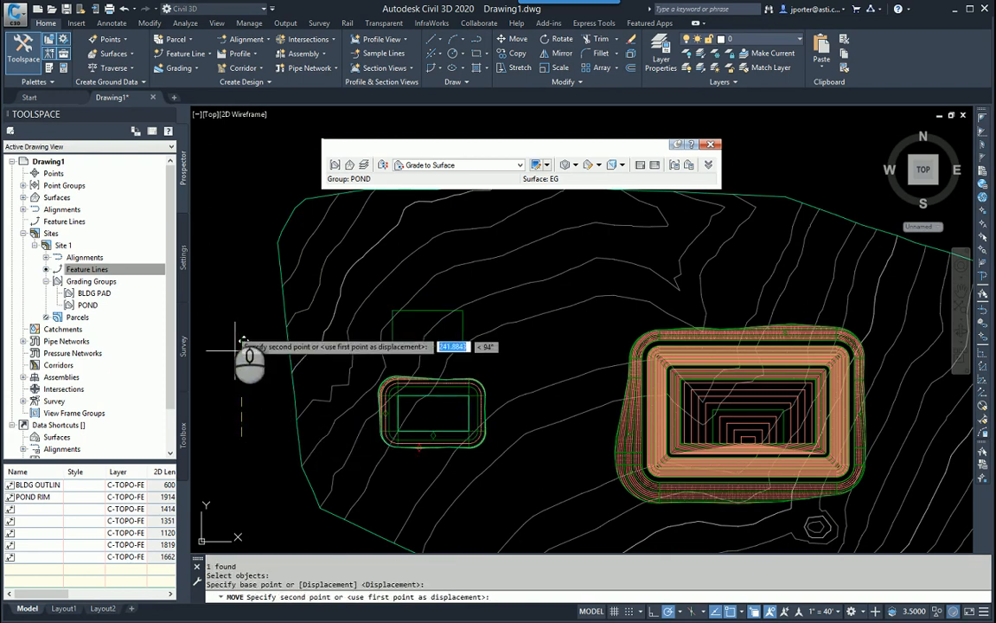
pyautogui.click(226, 300)
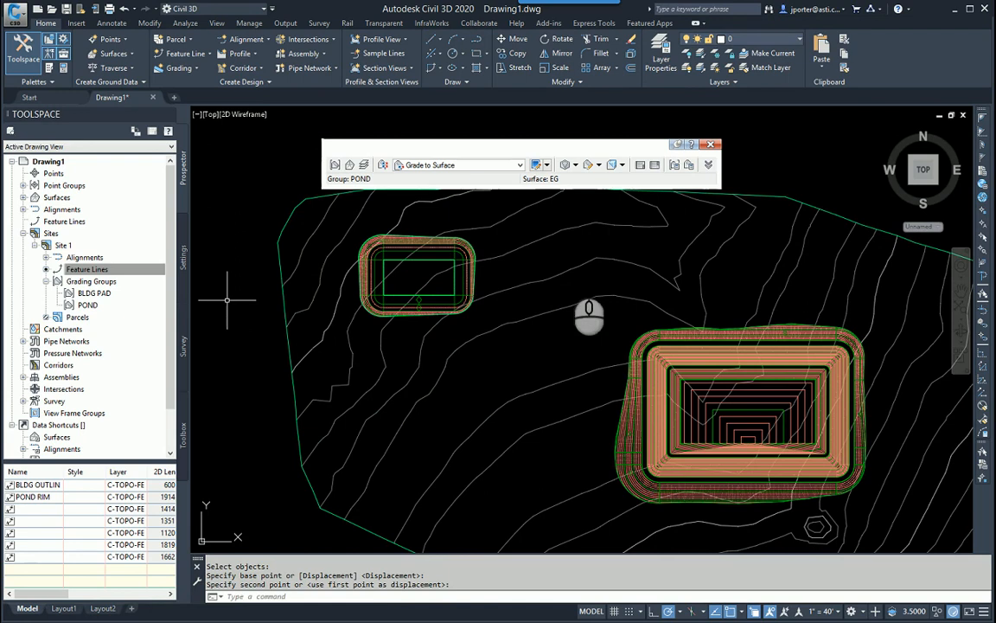
pyautogui.press('Escape')
pyautogui.press('Escape')
pyautogui.moveTo(733, 353); pyautogui.dragTo(659, 323, button='middle')
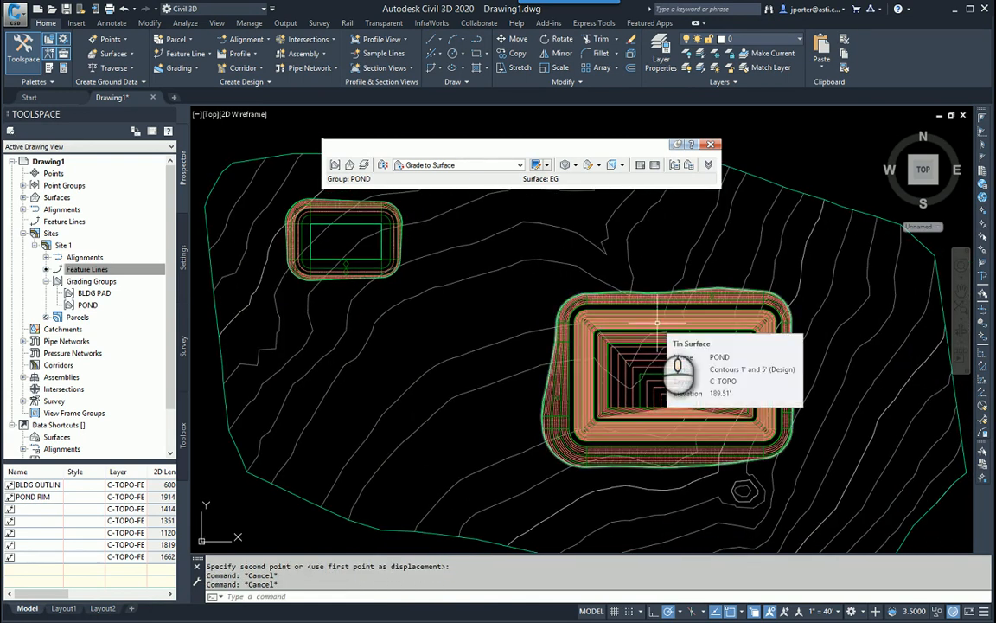